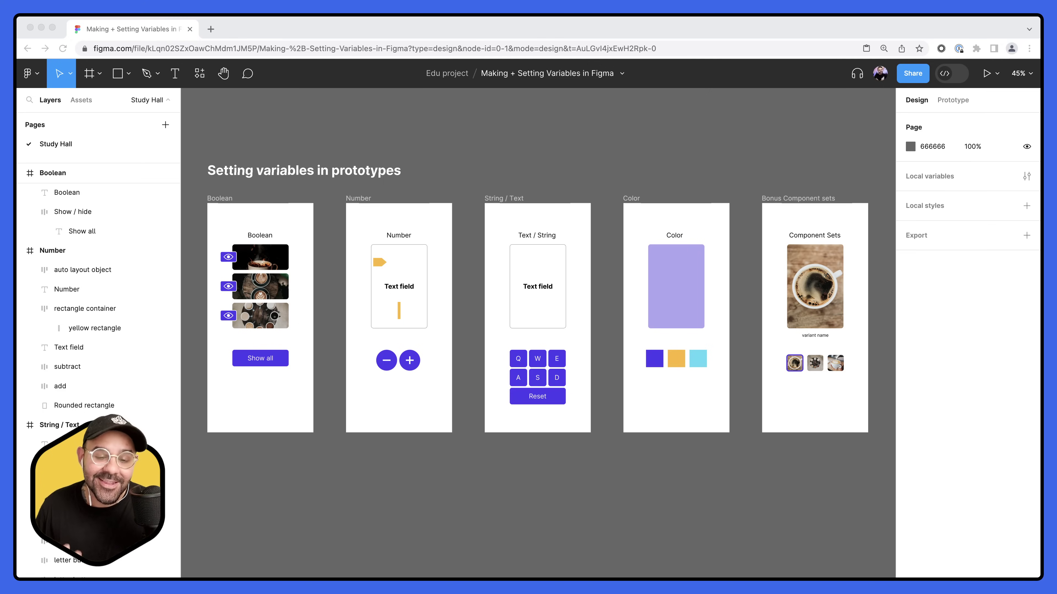
Examine the Boolean frame with its three images, their eye buttons and the Show all button
click(412, 158)
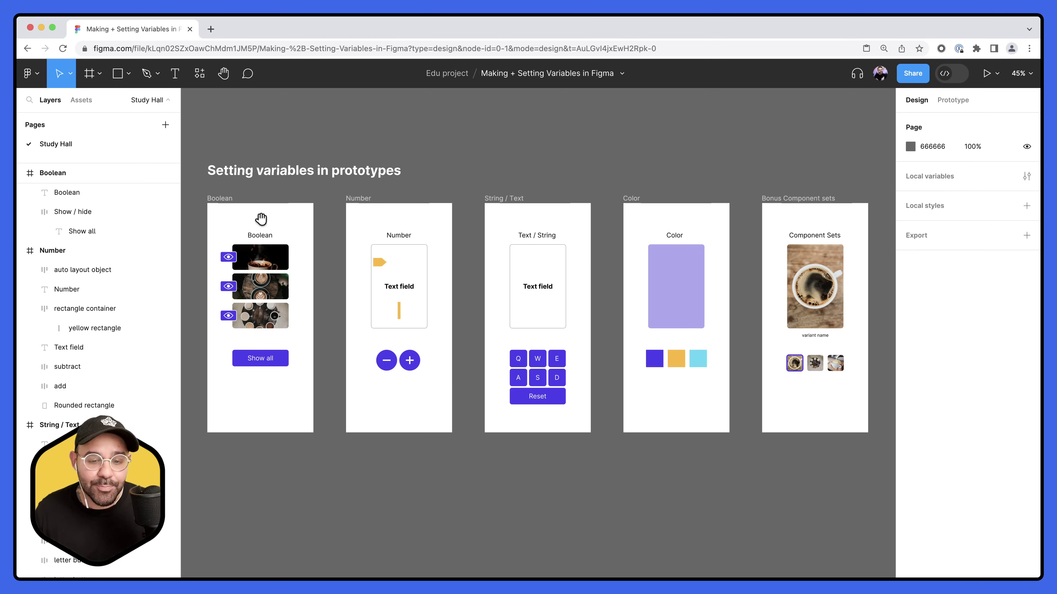
scroll(405, 250, left, 5)
scroll(405, 250, up, 3)
scroll(398, 220, down, 2)
scroll(398, 219, up, 1)
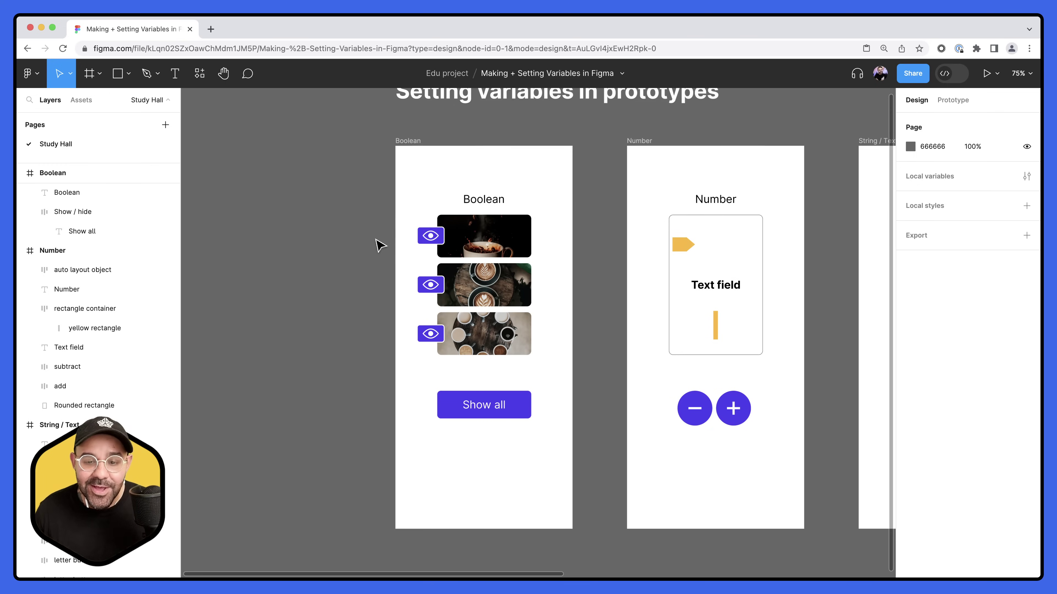
scroll(378, 245, right, 1)
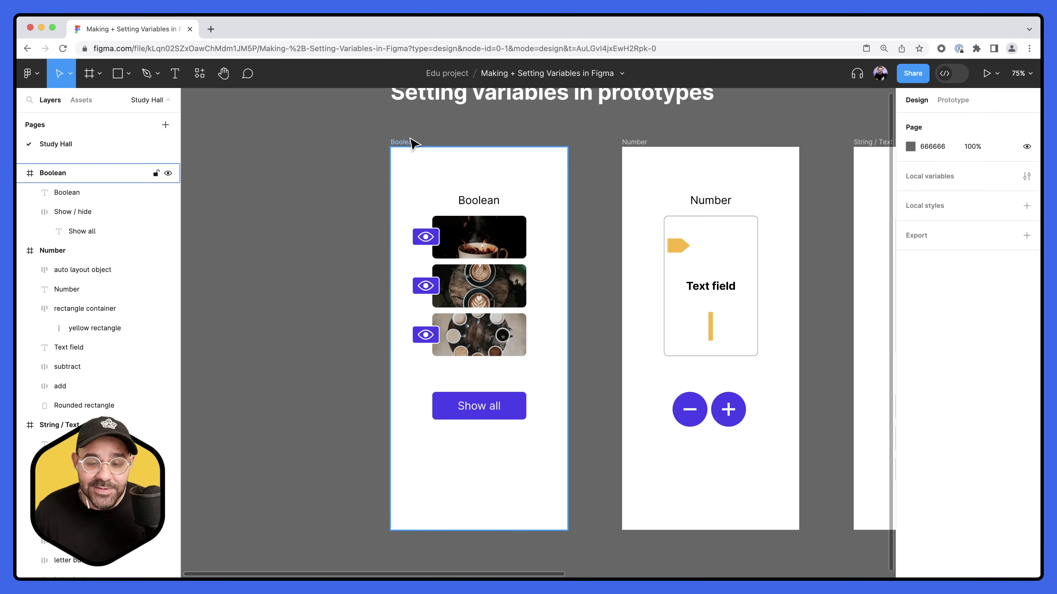
click(479, 348)
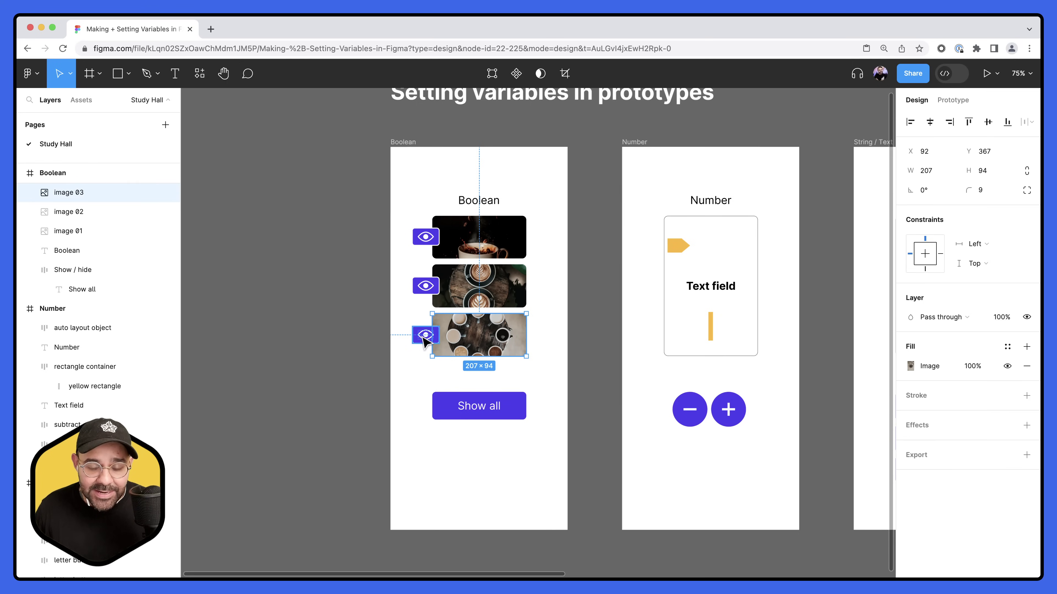
click(332, 344)
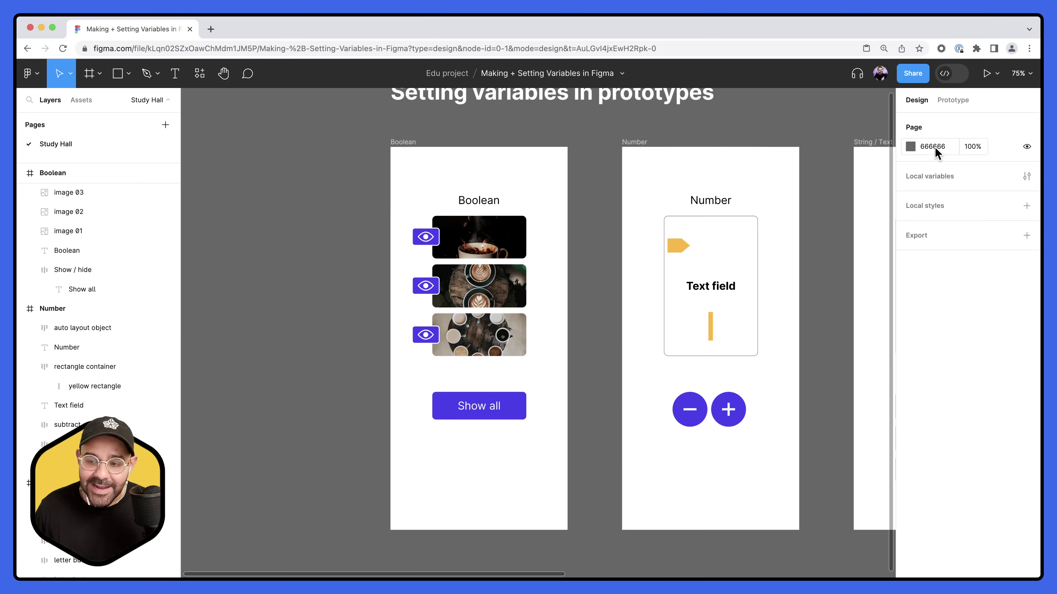
Create a local Boolean variable named showLayer1 and set its value to True
click(1027, 177)
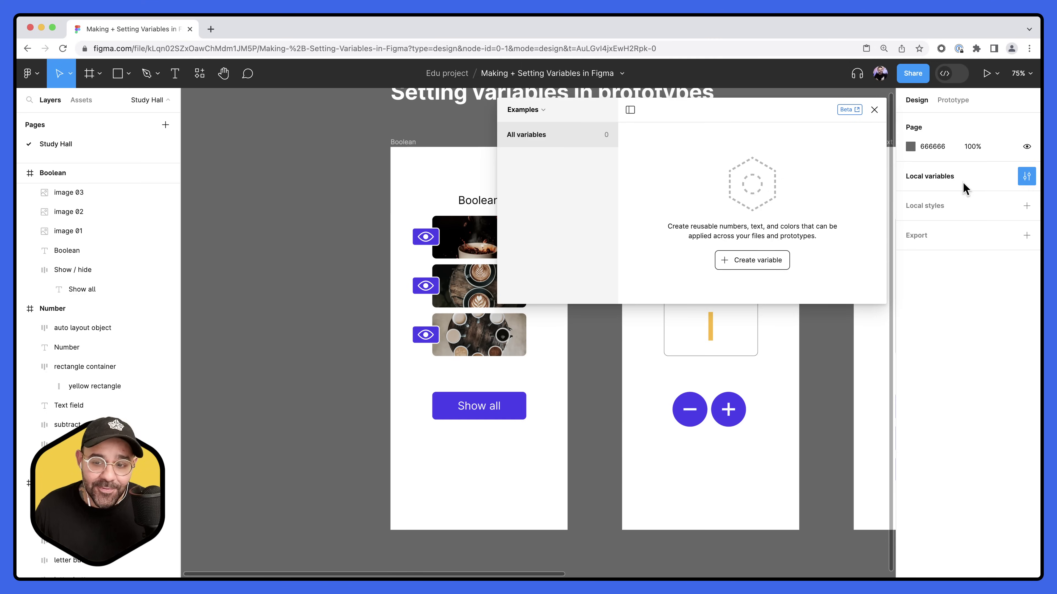
drag(727, 118, 434, 141)
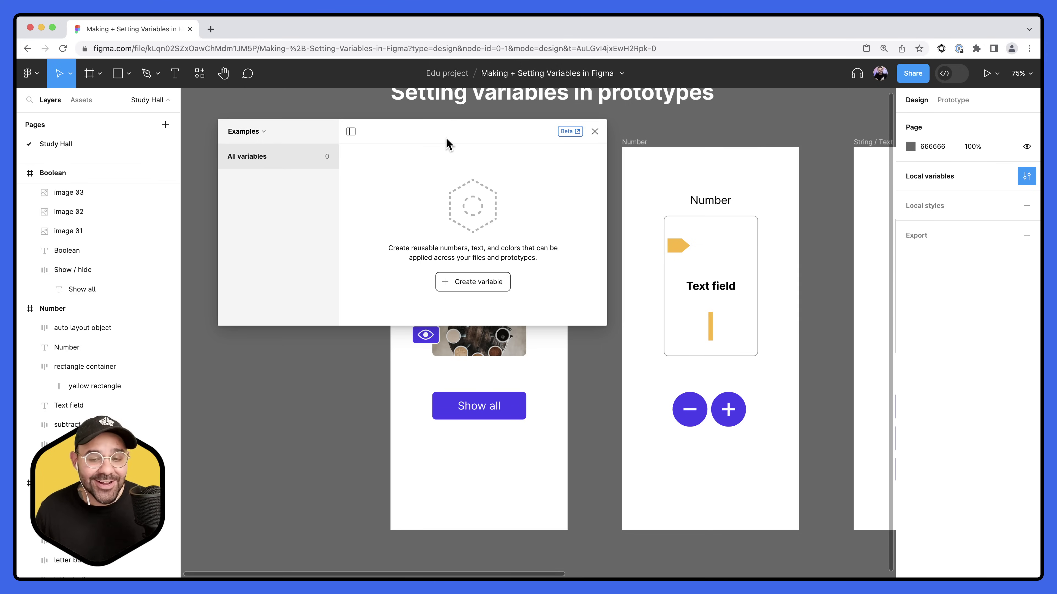
click(475, 281)
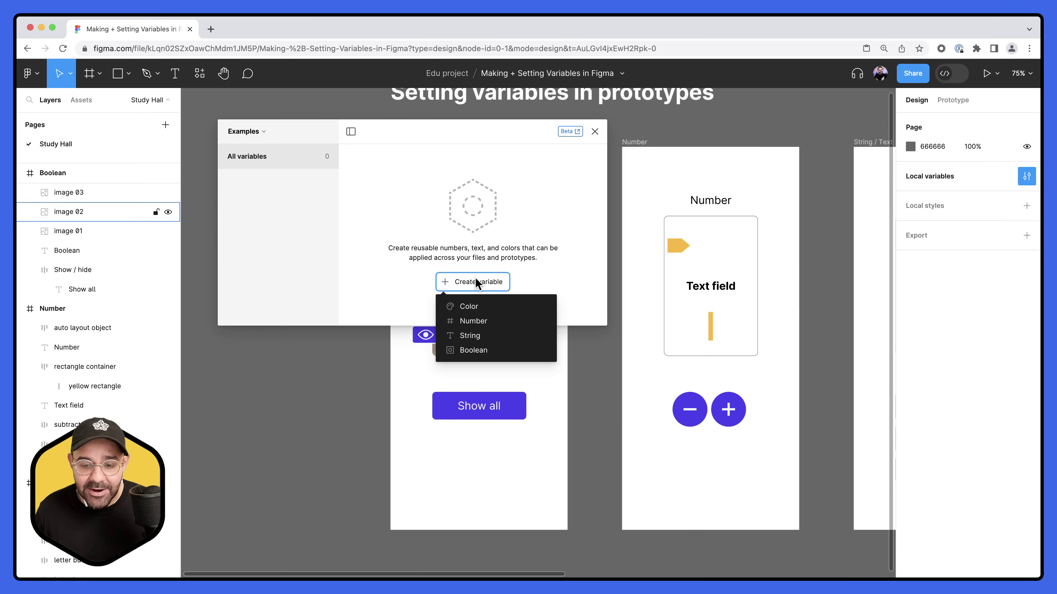
click(483, 351)
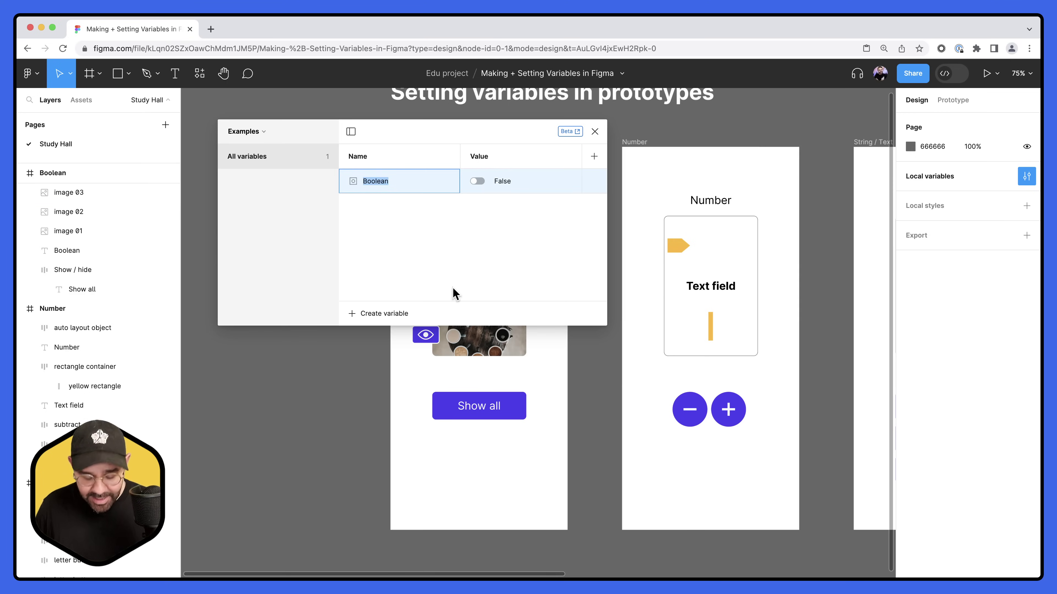
text(showLayer1)
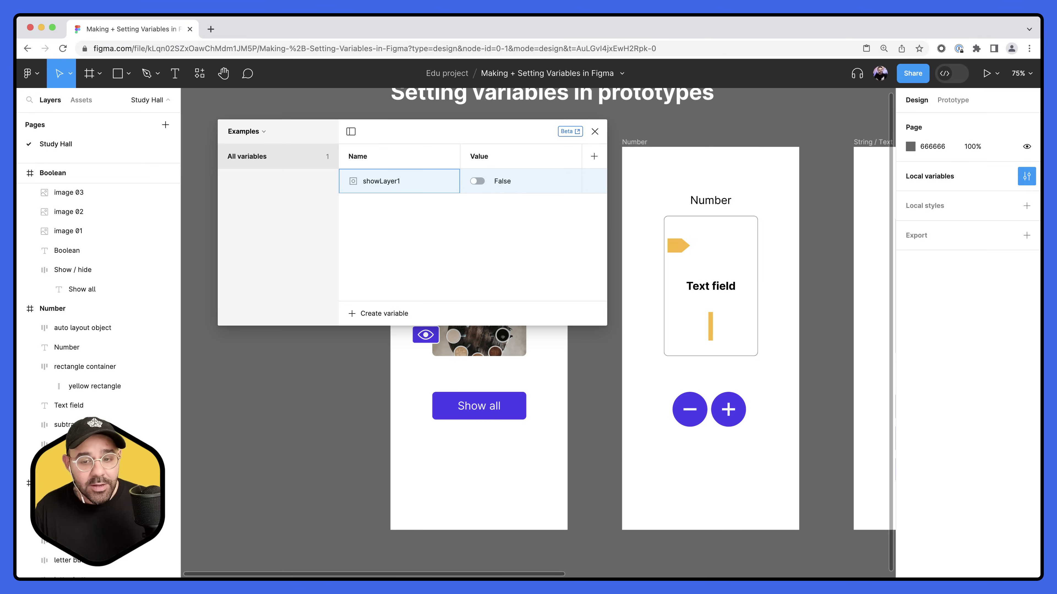
click(477, 180)
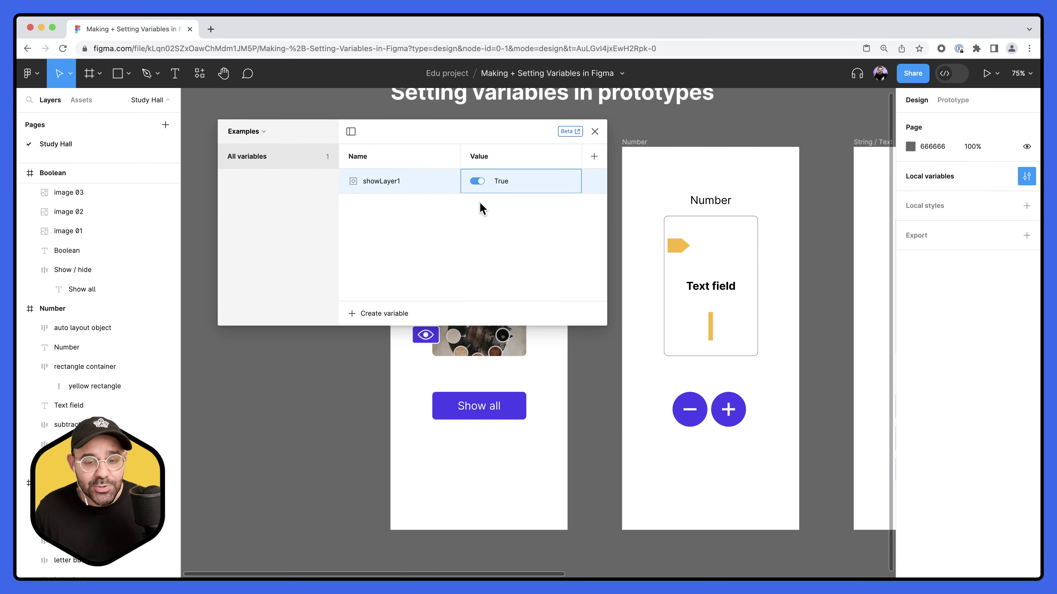
Add two more Boolean variables below showLayer1 in the Examples collection
click(358, 314)
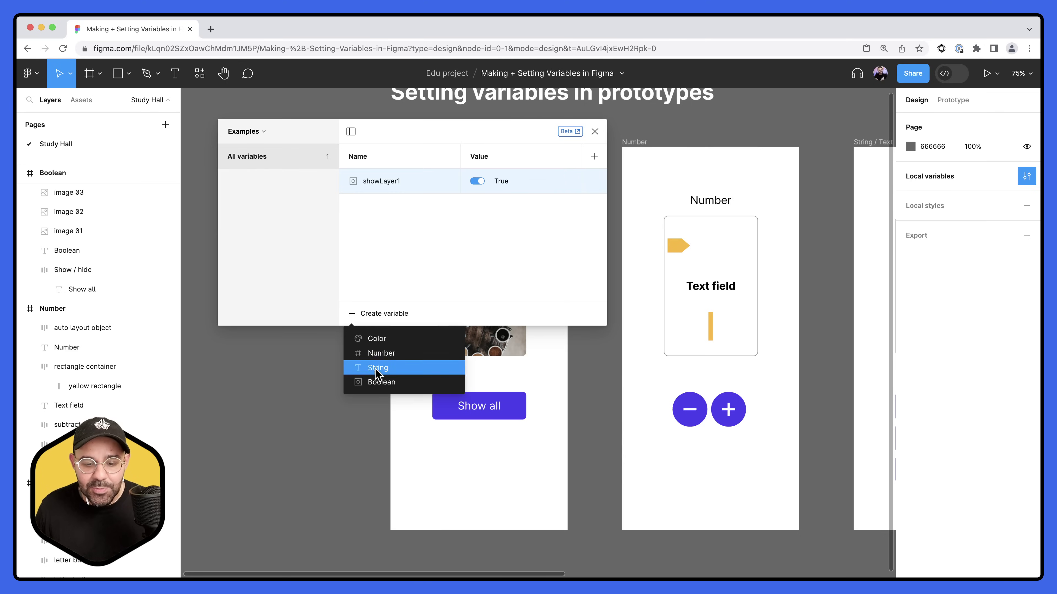
click(380, 382)
click(354, 313)
click(379, 381)
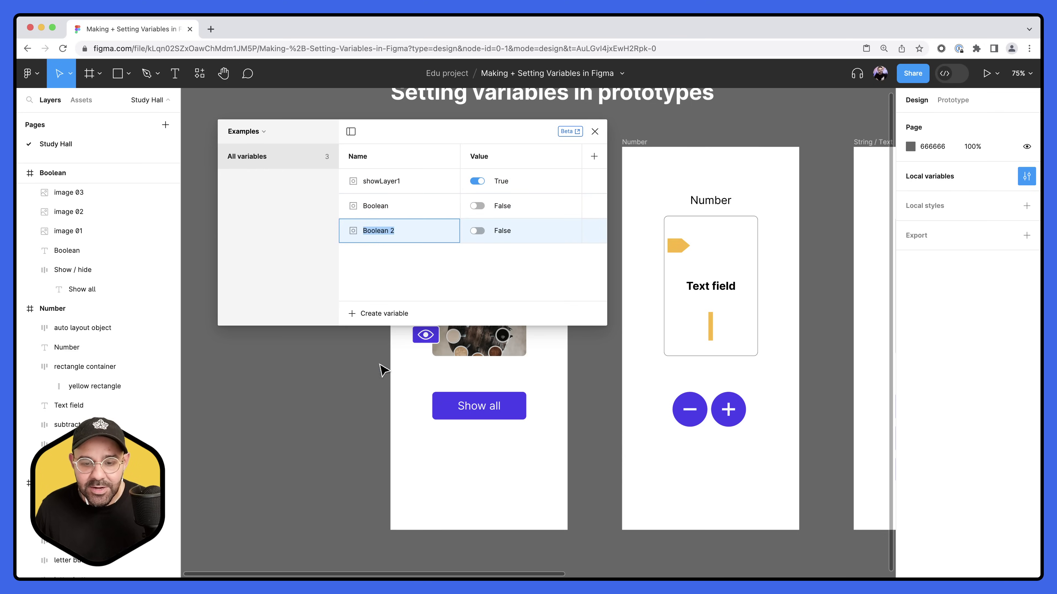
Rename the two new Boolean variables showLayer2 and showLayer3
double_click(376, 206)
text(show)
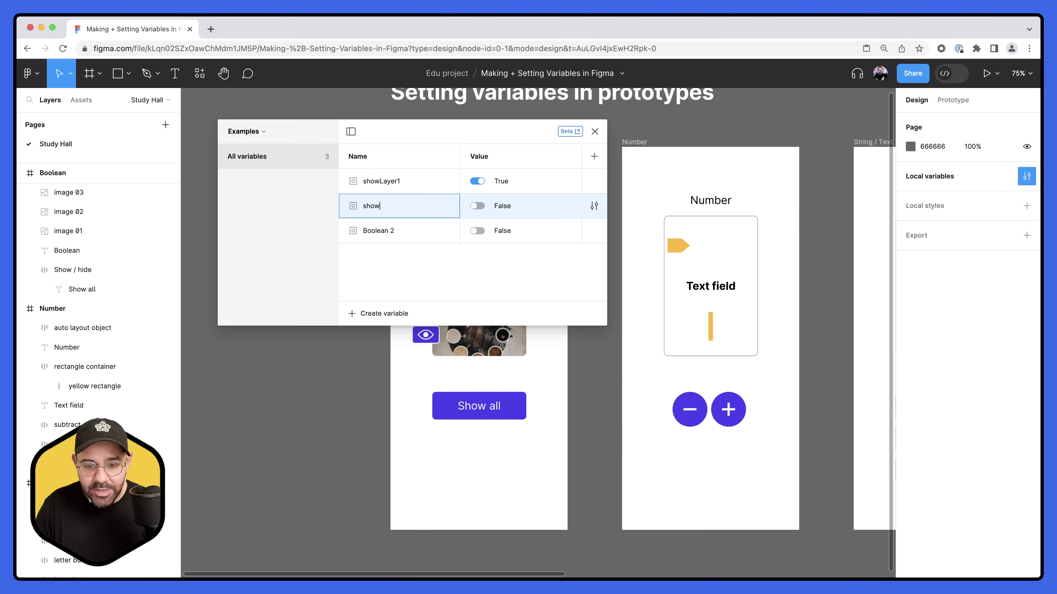
text(Layer2)
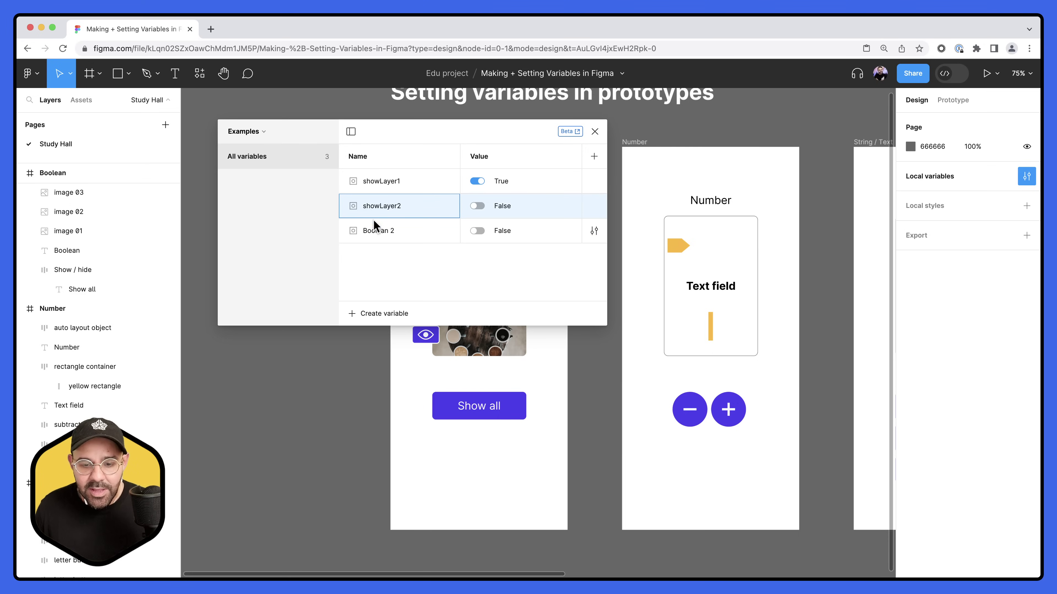
double_click(377, 230)
text(showLayer3)
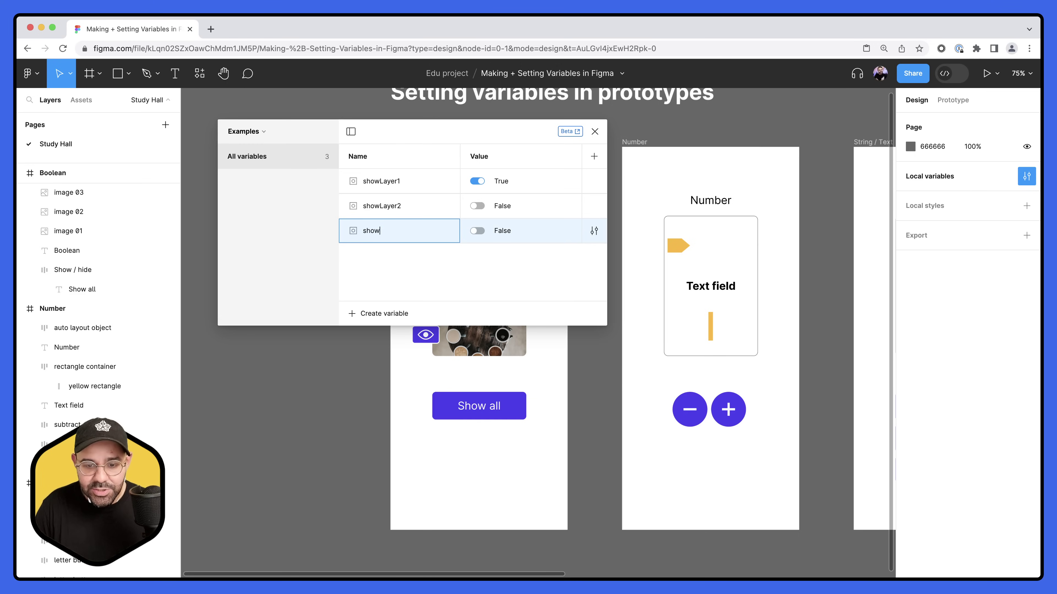
key(Return)
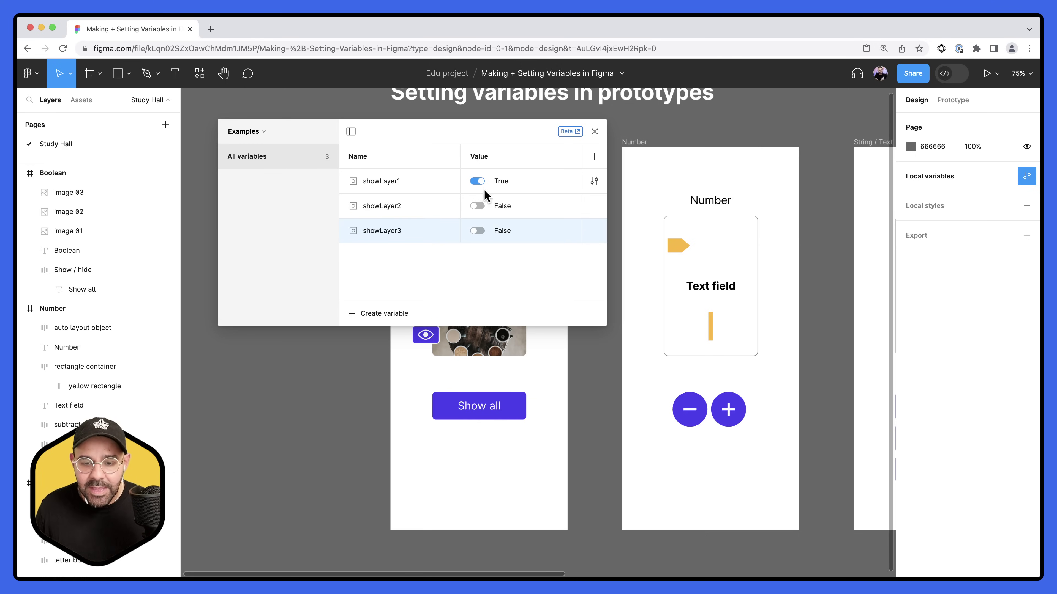
Set showLayer2 and showLayer3 to True and close the local variables window
click(477, 206)
click(477, 231)
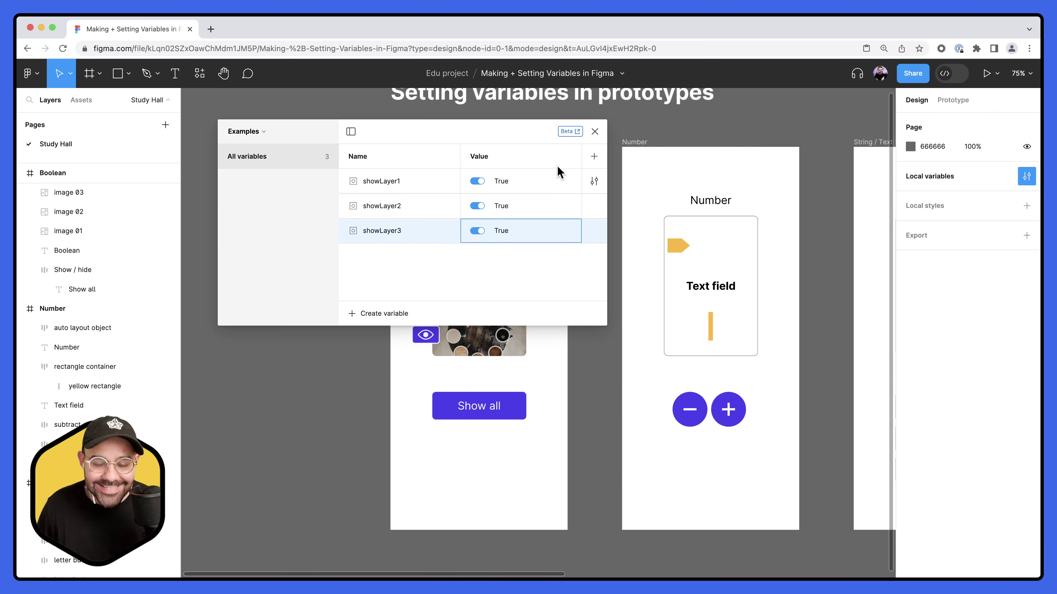
click(595, 131)
Select image 01 in the Boolean frame and toggle its layer visibility off and back on
scroll(512, 208, right, 2)
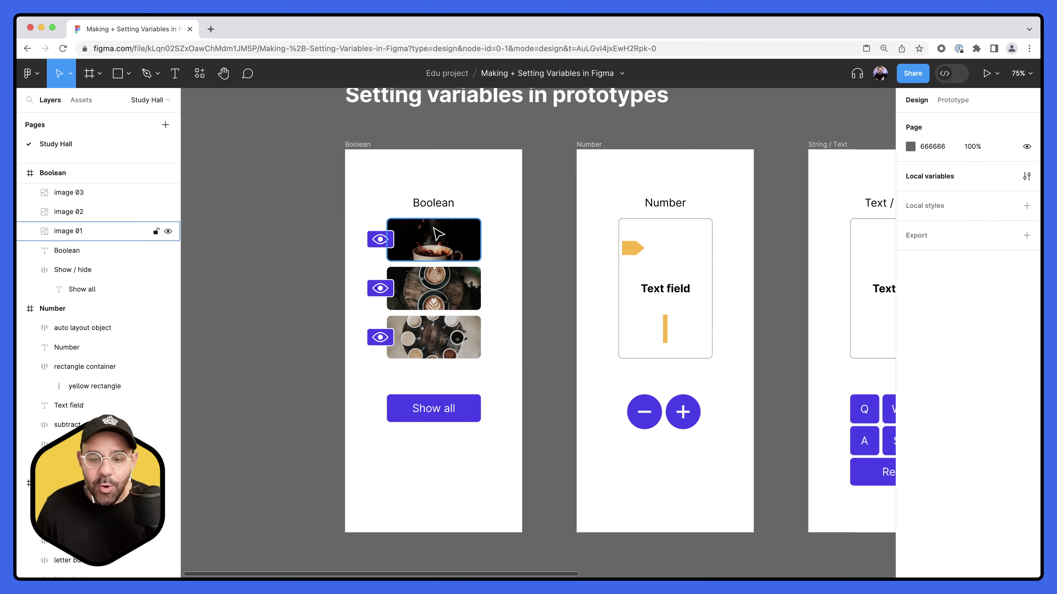
click(438, 233)
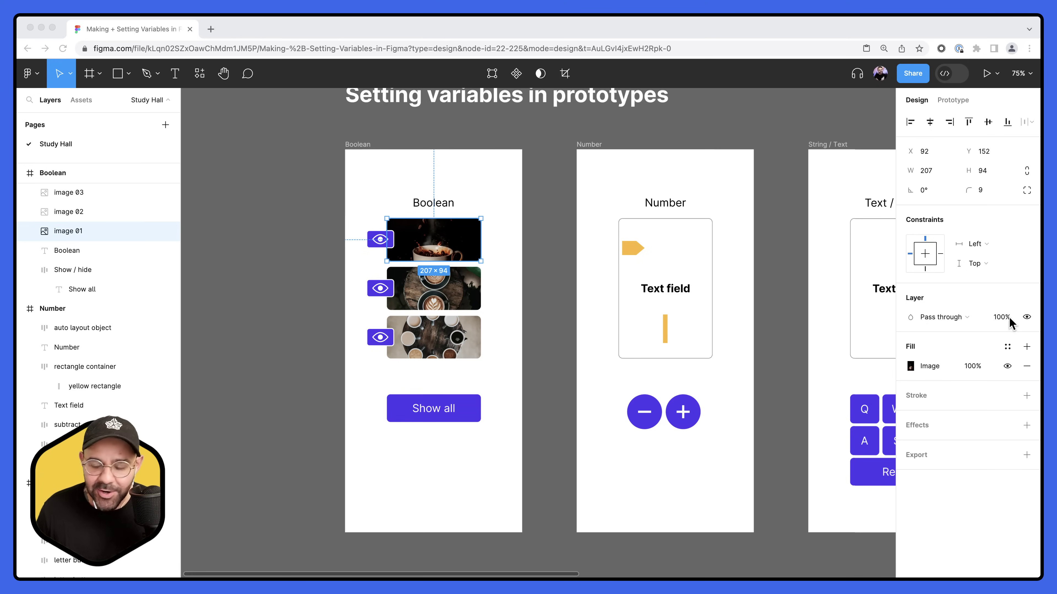
click(1027, 318)
click(1027, 318)
click(1027, 318)
click(1026, 318)
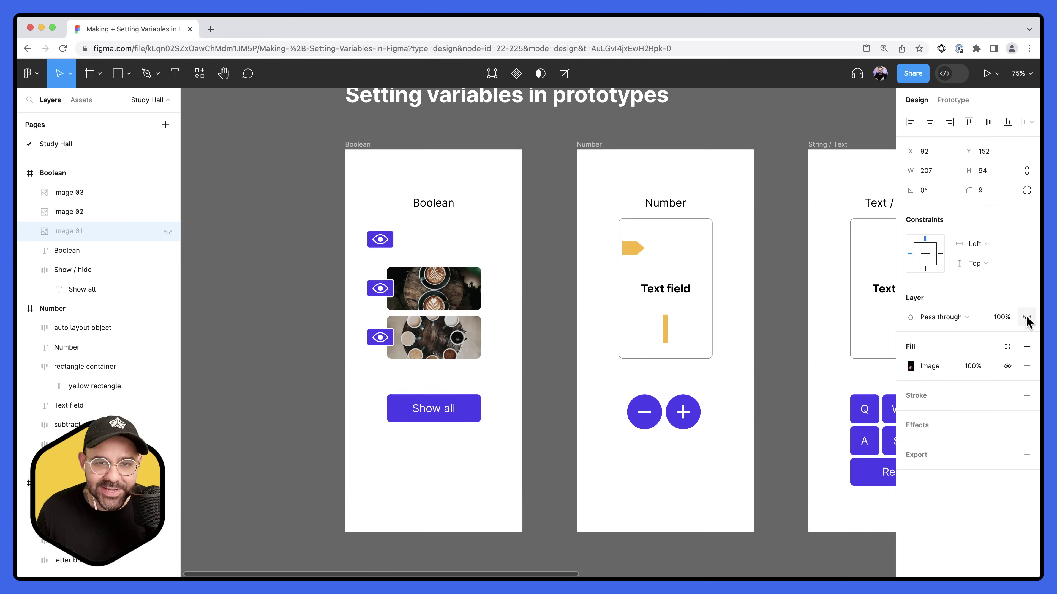
click(1027, 318)
Bind the layer visibility of image 01, image 02 and image 03 to showLayer1, showLayer2 and showLayer3 respectively, and clear the selection
right_click(1026, 318)
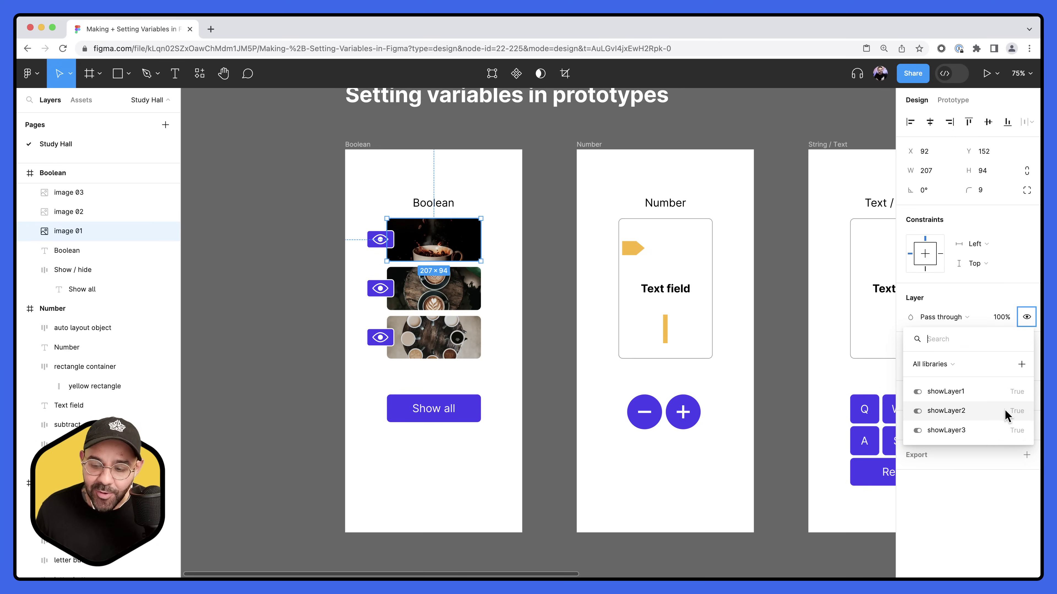
click(1004, 395)
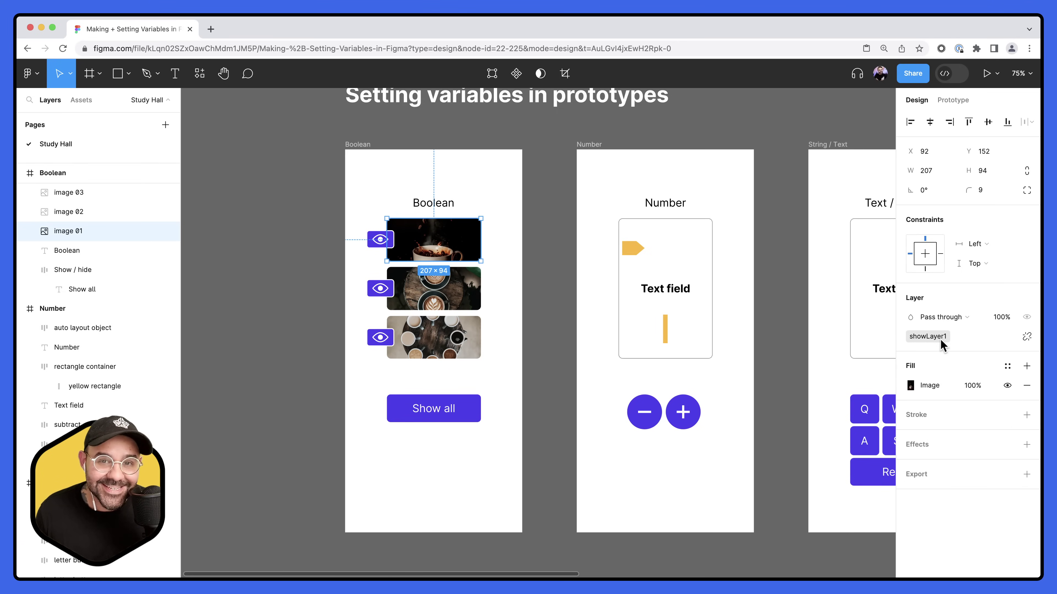
click(443, 292)
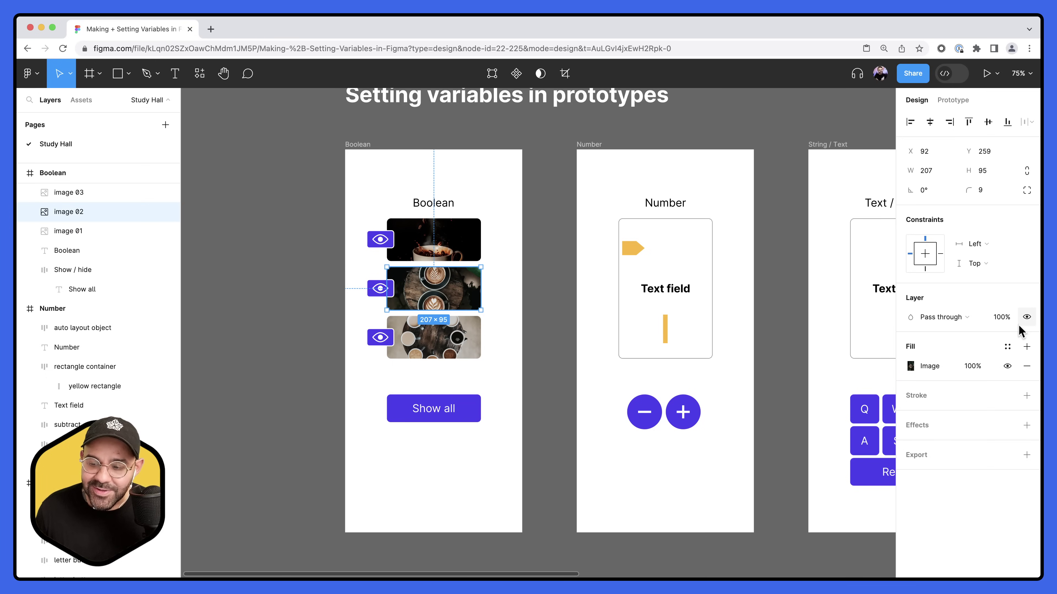
right_click(1026, 320)
click(982, 412)
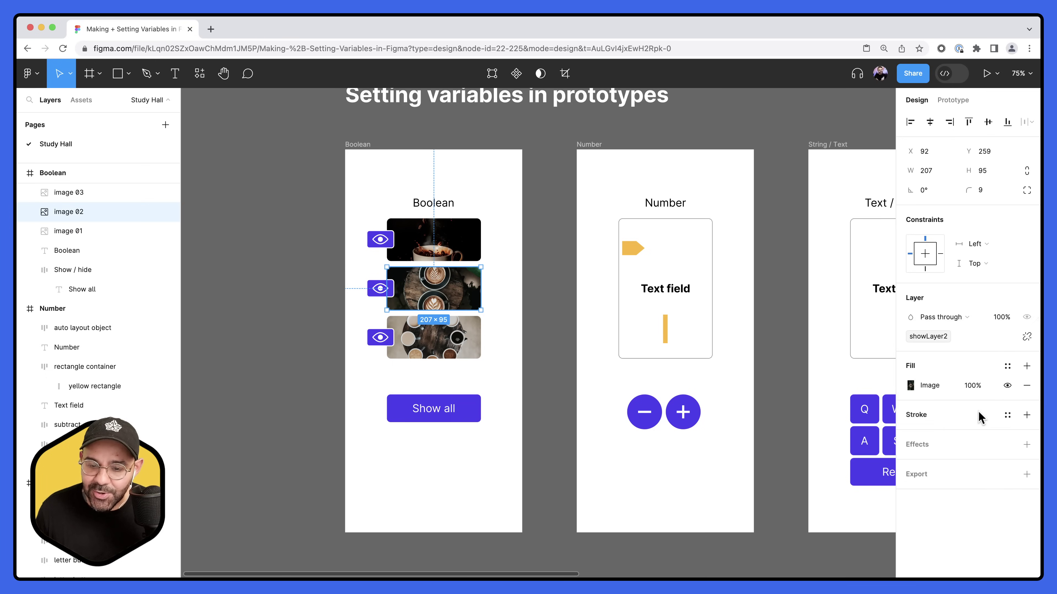
click(442, 345)
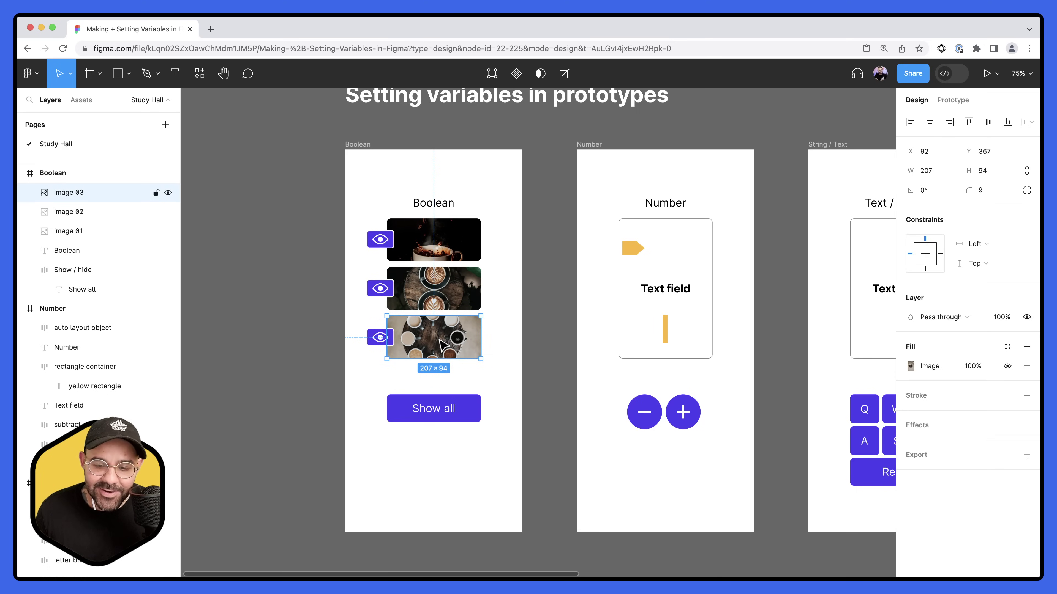
right_click(1026, 317)
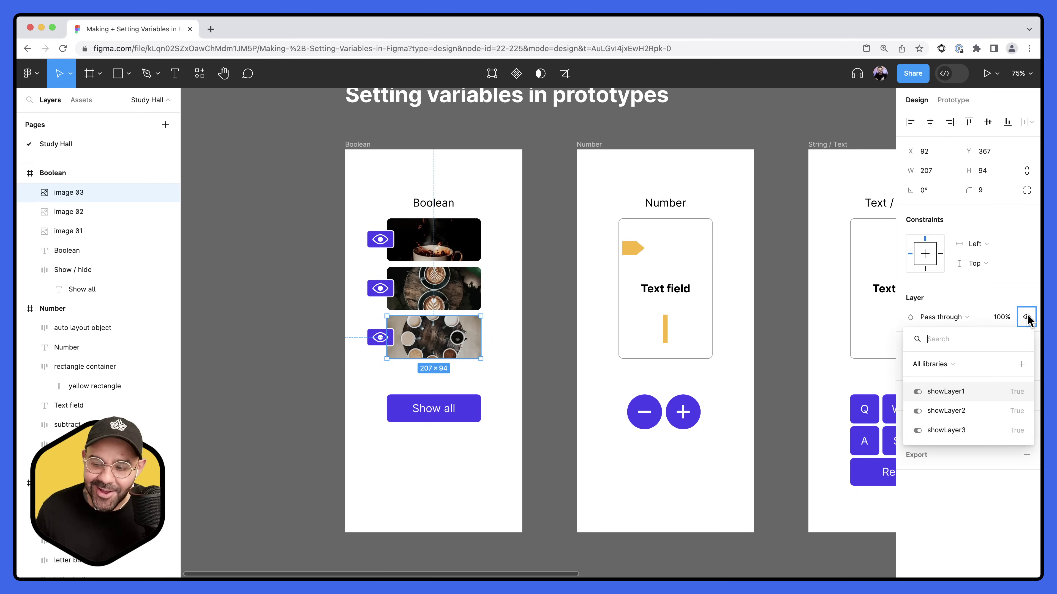
click(988, 433)
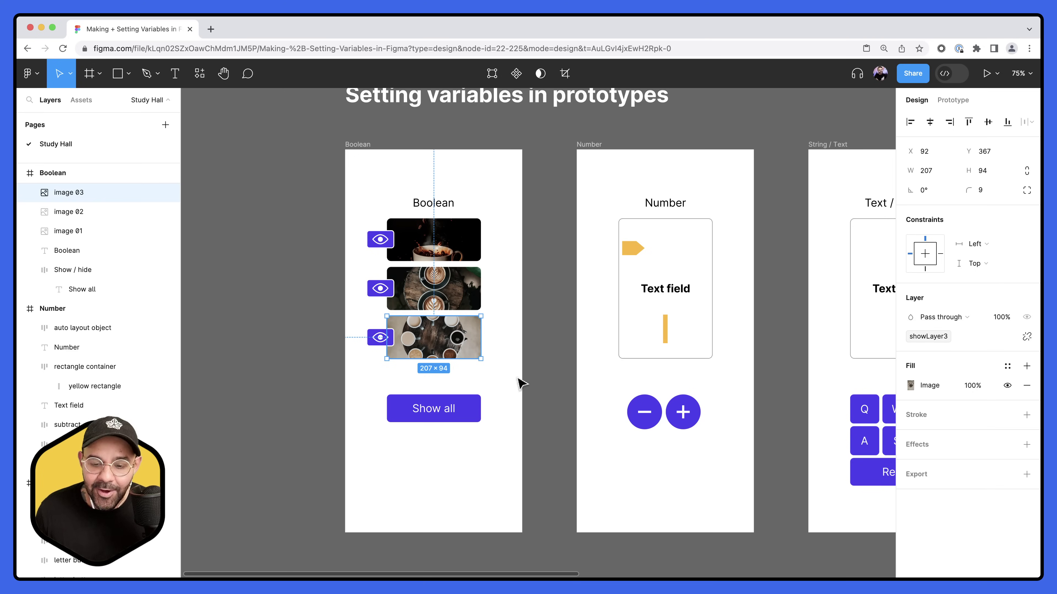
click(256, 349)
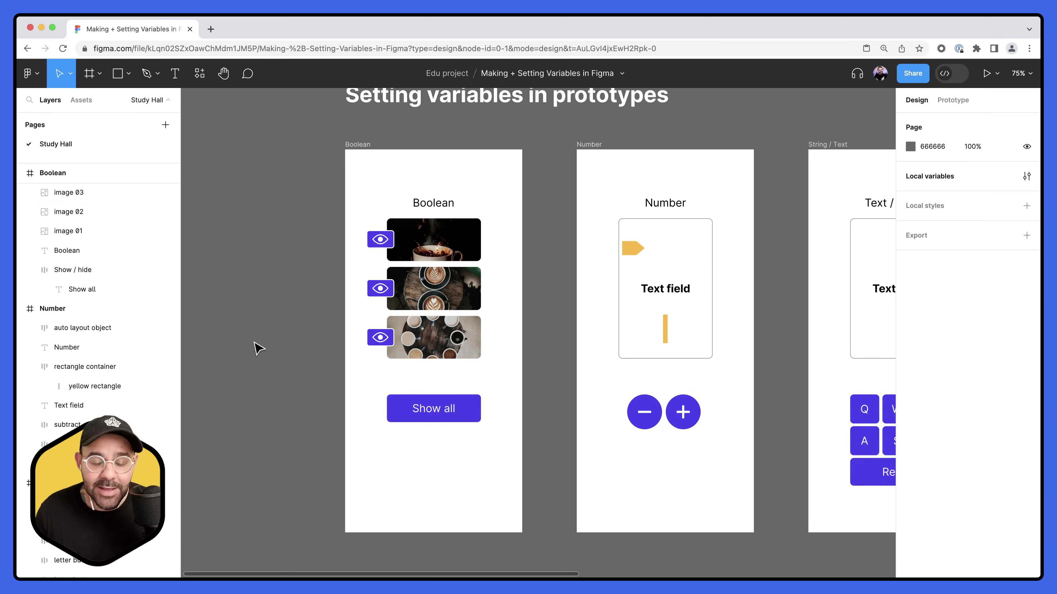
Open the local variables window and move it clear of the images in the Boolean frame
scroll(257, 348, down, 4)
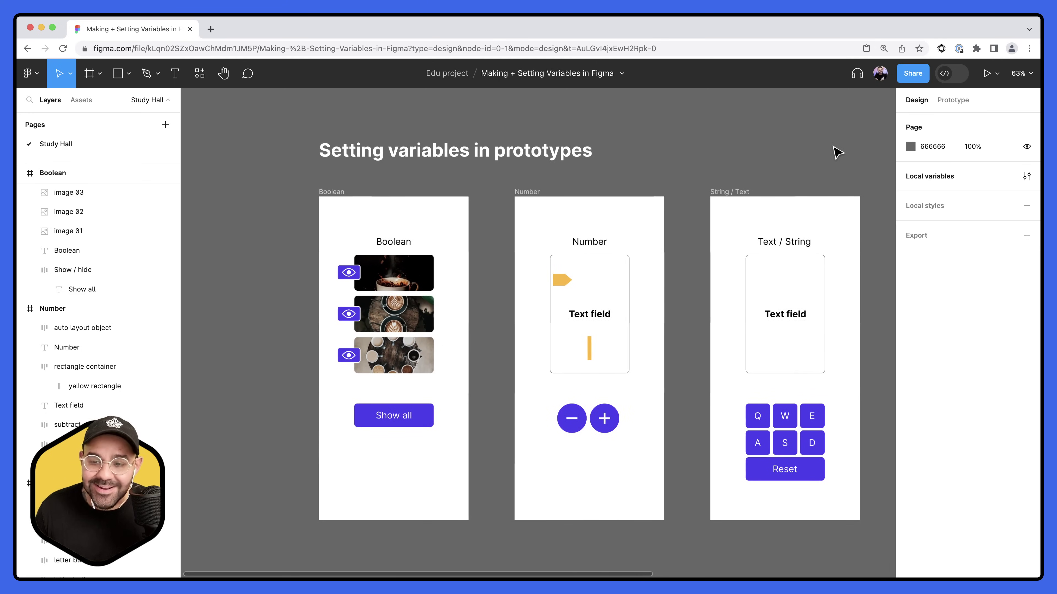
click(1026, 178)
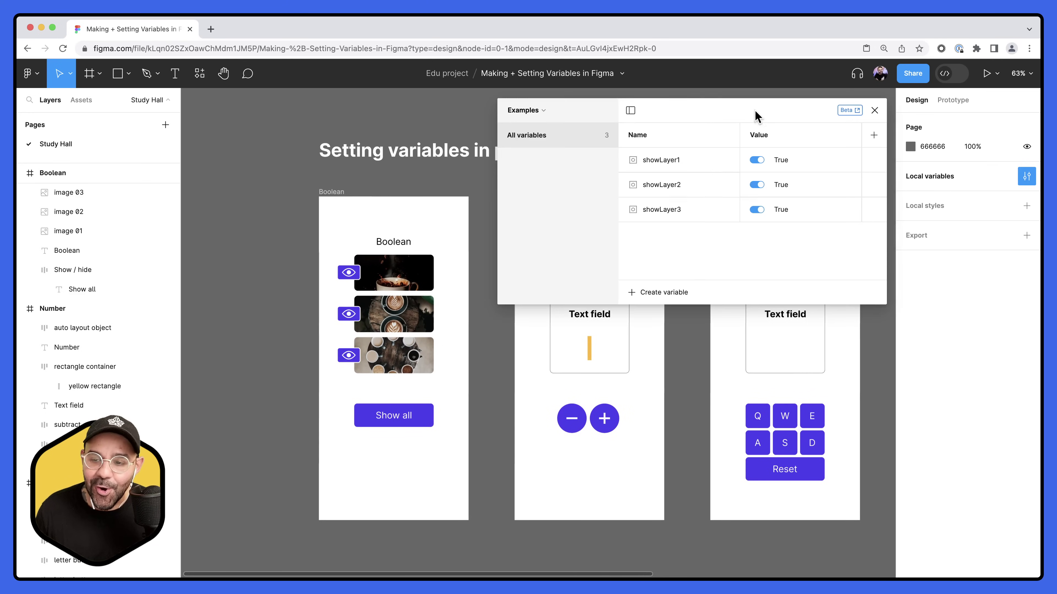
drag(755, 113, 736, 260)
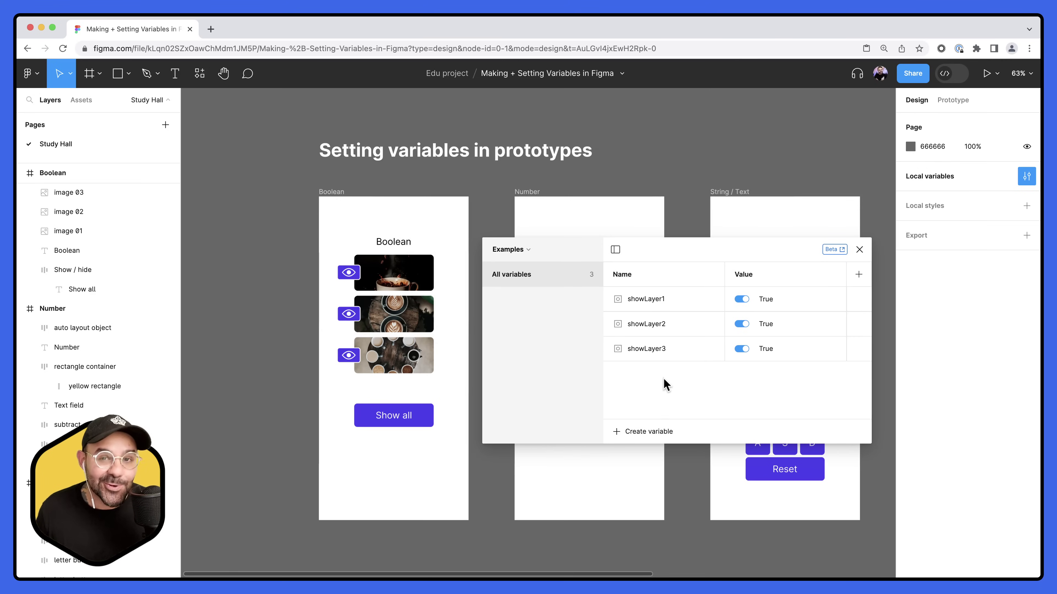
Toggle showLayer1, showLayer2 and showLayer3 to False and back to True to test the visibility of the three images
click(742, 299)
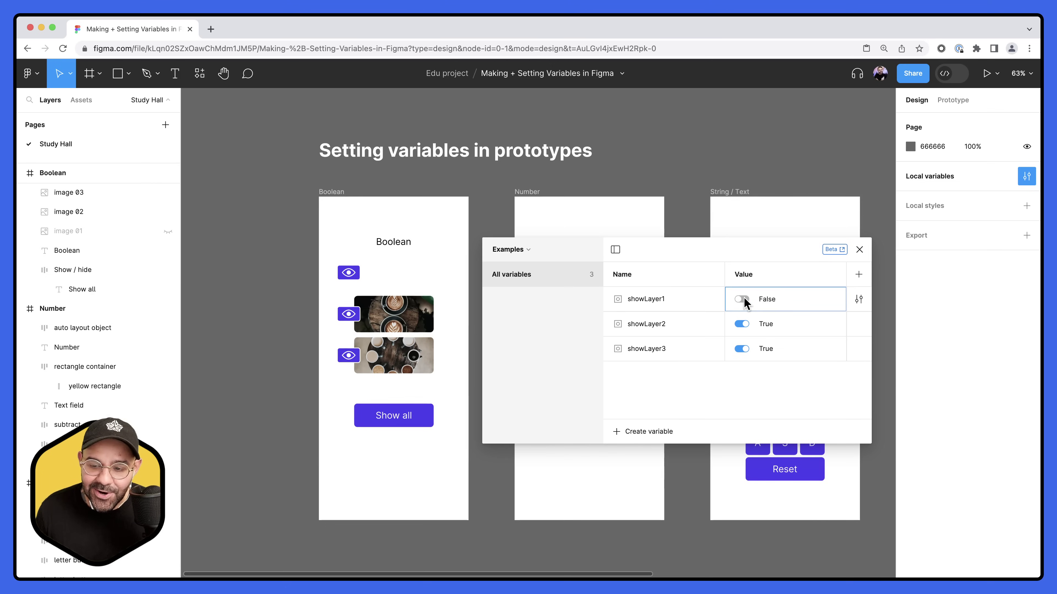
click(742, 299)
click(742, 323)
click(742, 324)
click(742, 349)
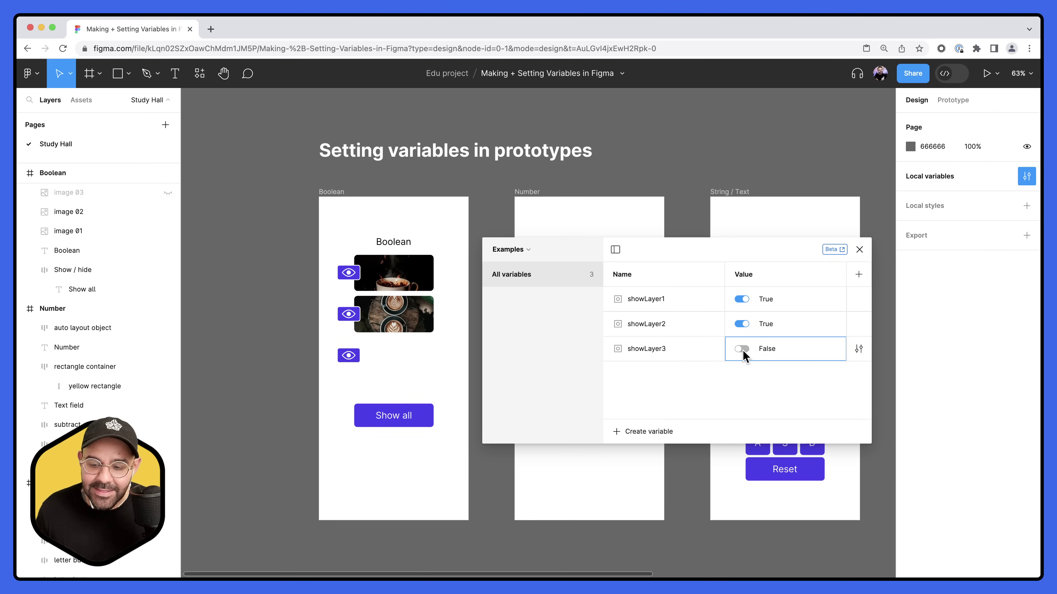
click(742, 350)
click(742, 349)
click(742, 349)
click(742, 350)
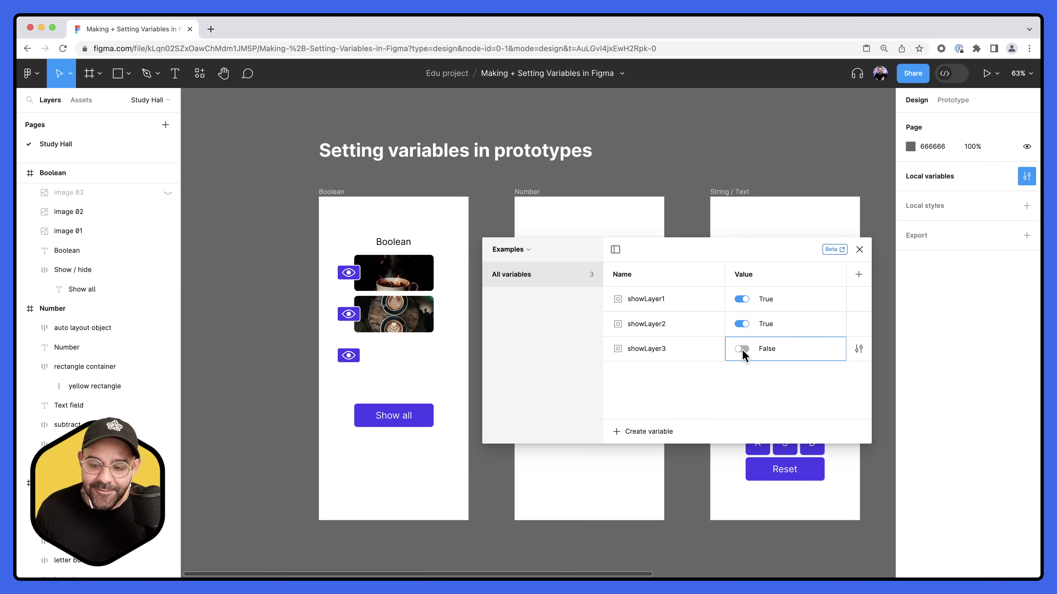
click(742, 350)
click(742, 324)
click(742, 324)
click(743, 299)
click(743, 299)
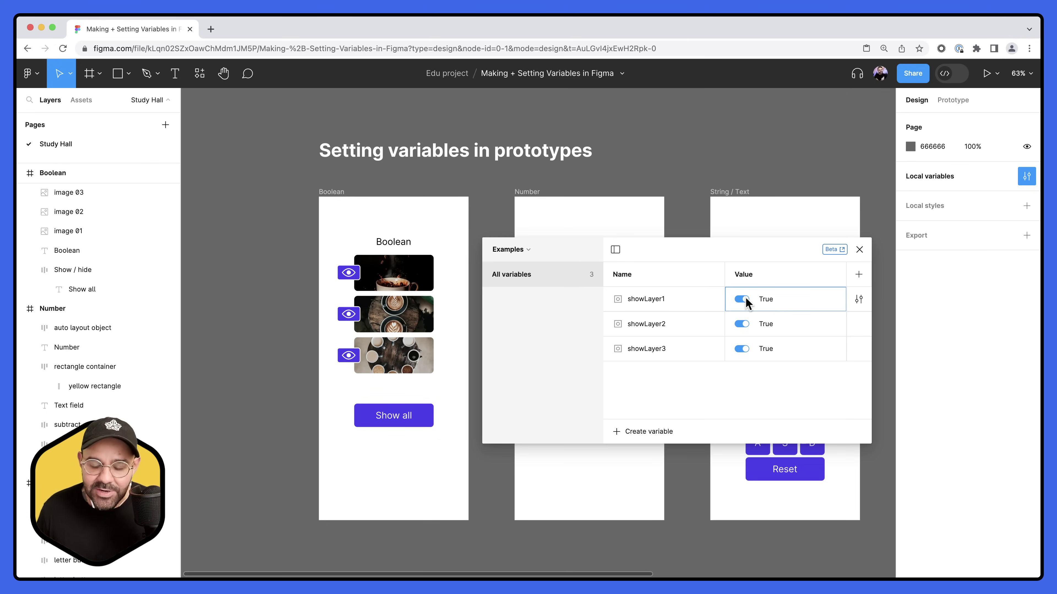
Group showLayer1, showLayer2 and showLayer3 under the name Boolean Example and close the local variables window
click(666, 303)
shift+click(674, 359)
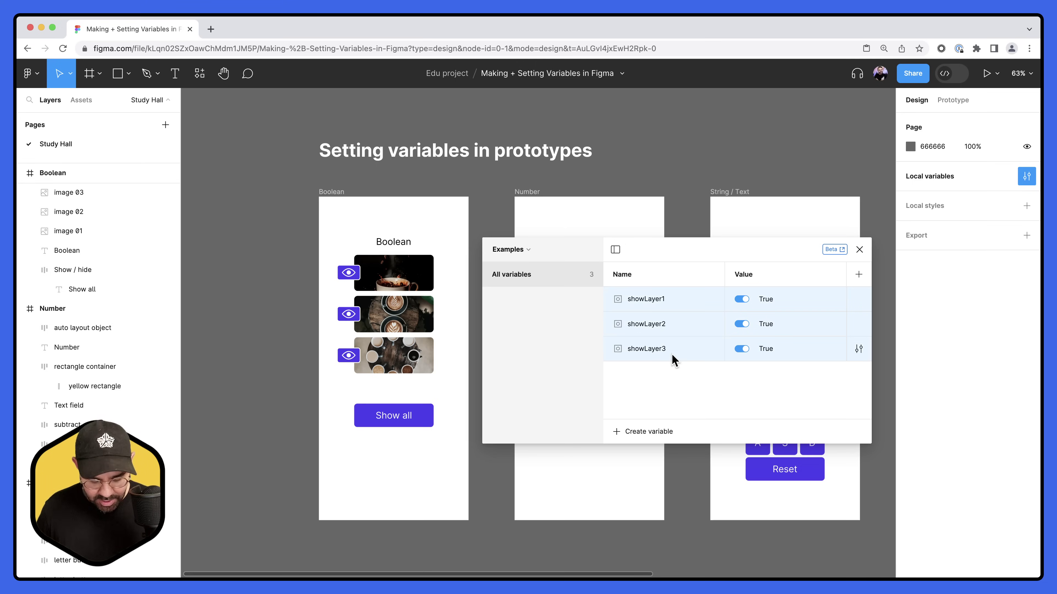
right_click(663, 327)
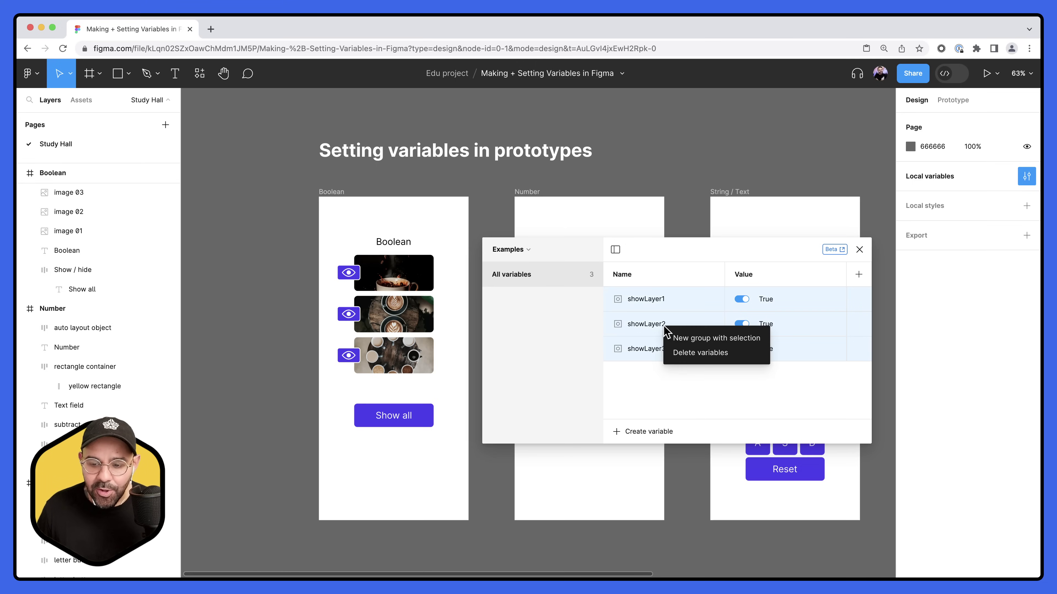
click(688, 341)
double_click(526, 300)
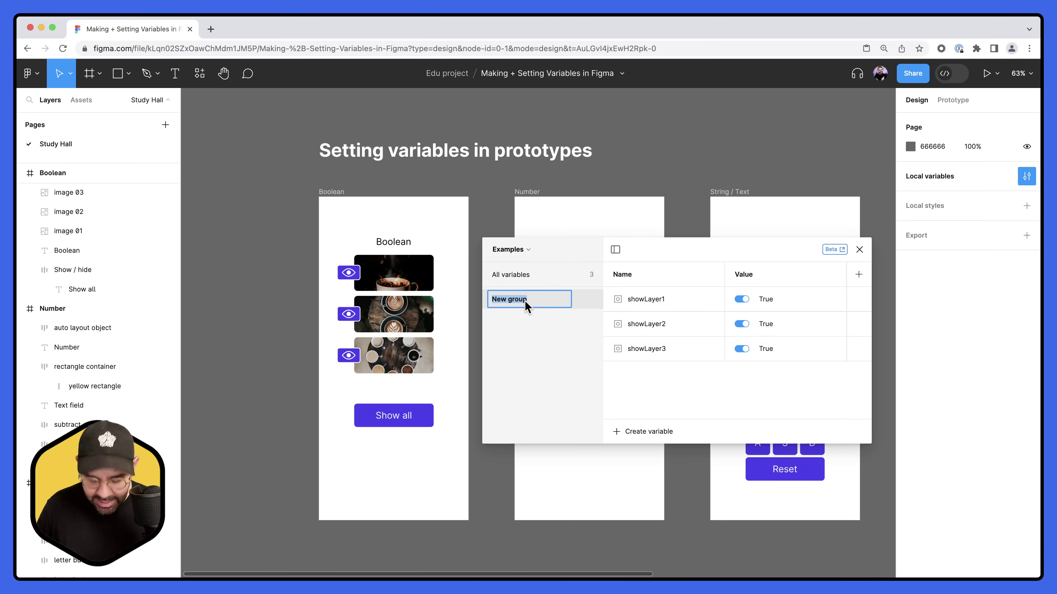
text(Boolean E)
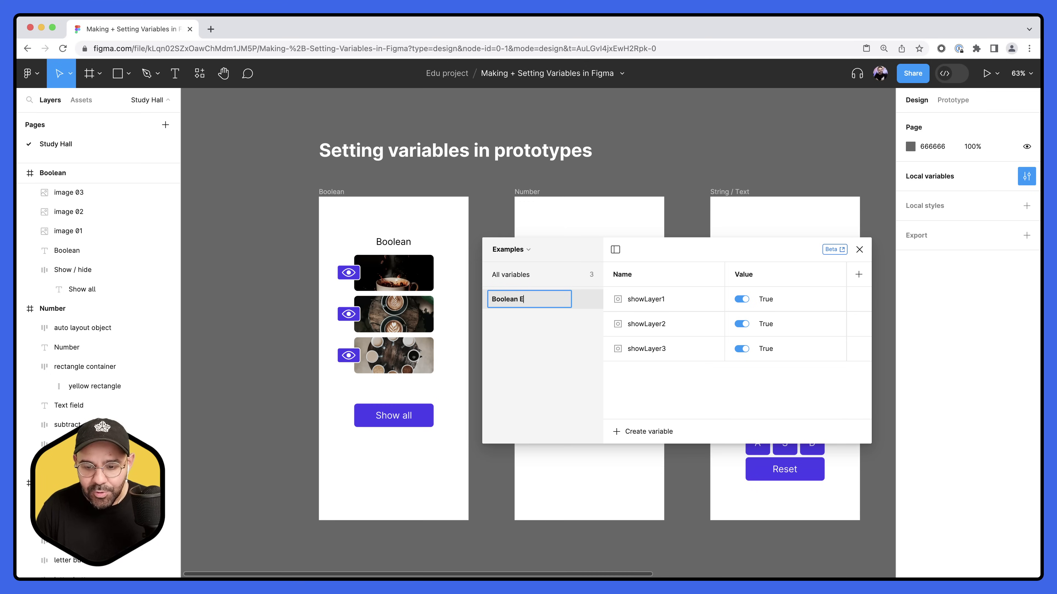
text(xample)
key(Return)
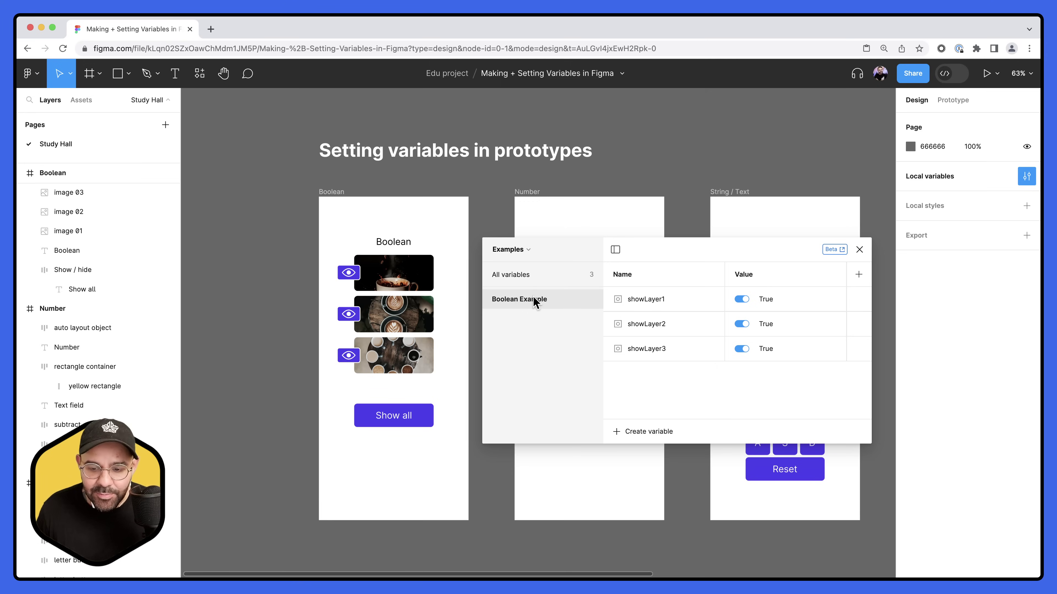
click(860, 249)
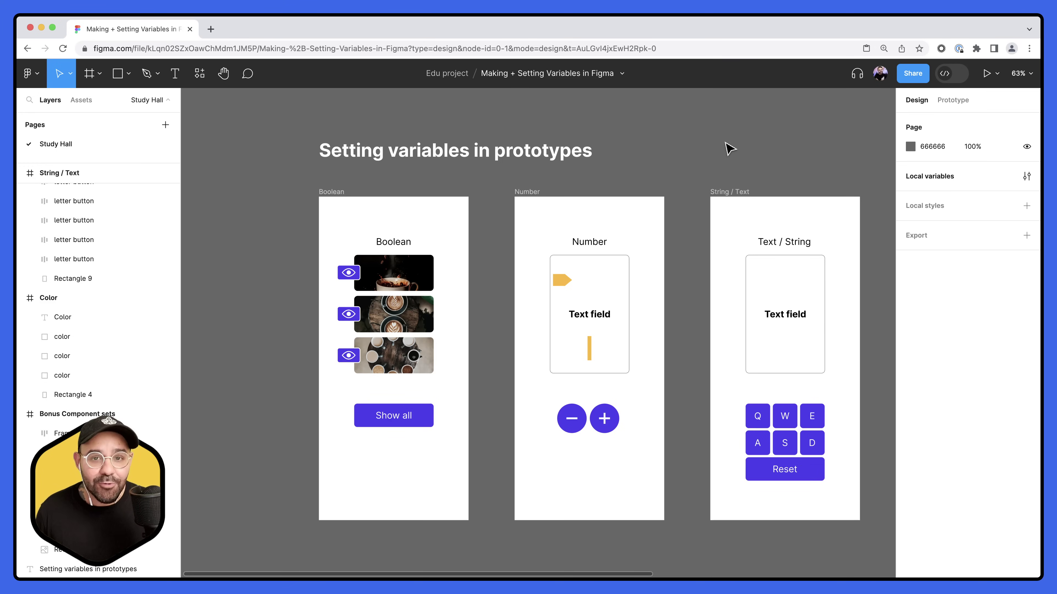
Toggle between design and prototype modes, finishing in prototype mode
key(shift+e)
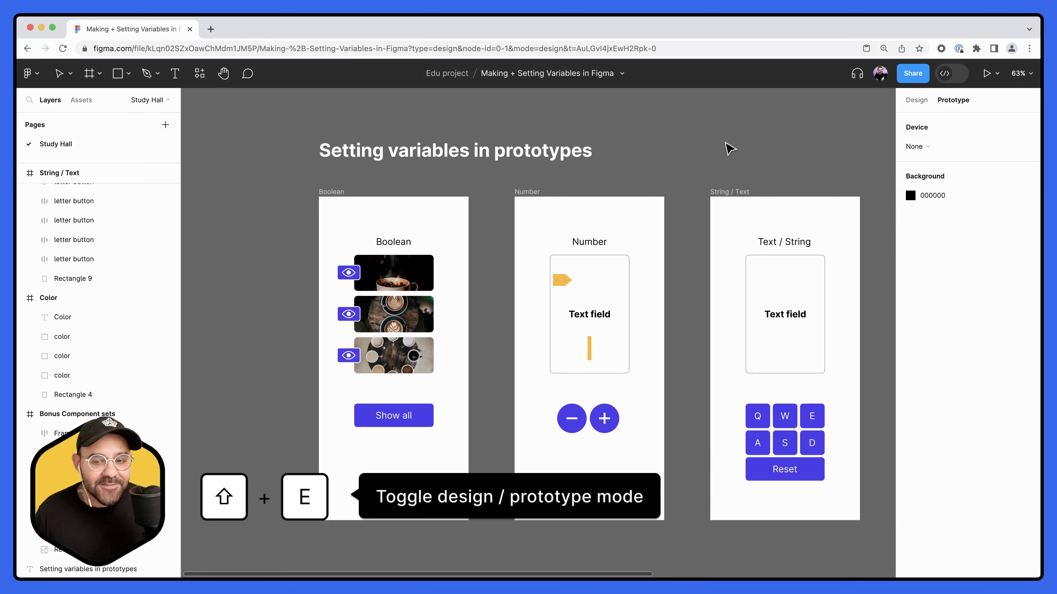
key(shift+e)
key(shift+e)
key(shift+e)
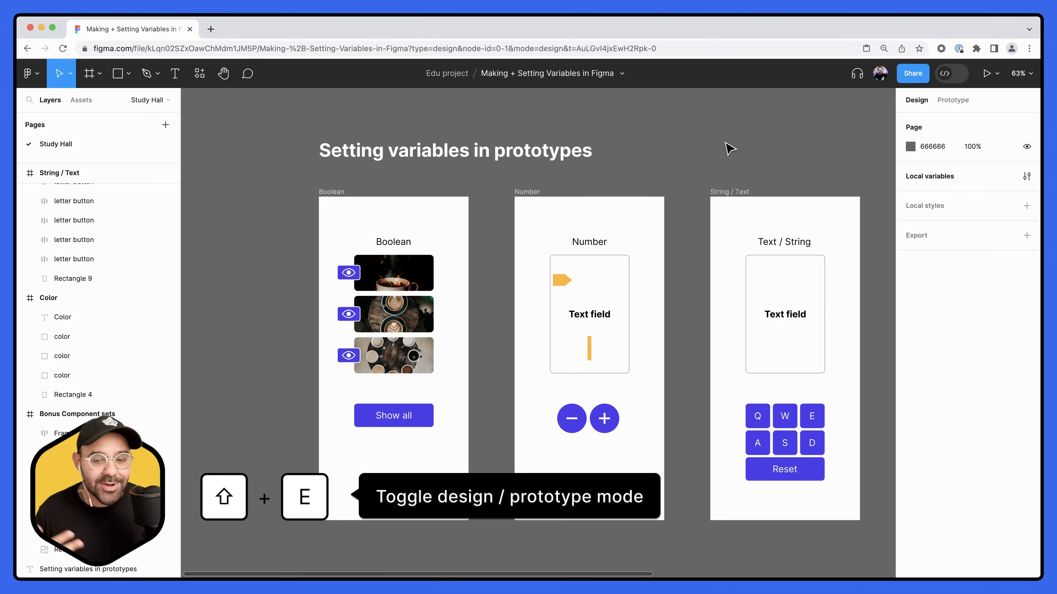
key(shift+e)
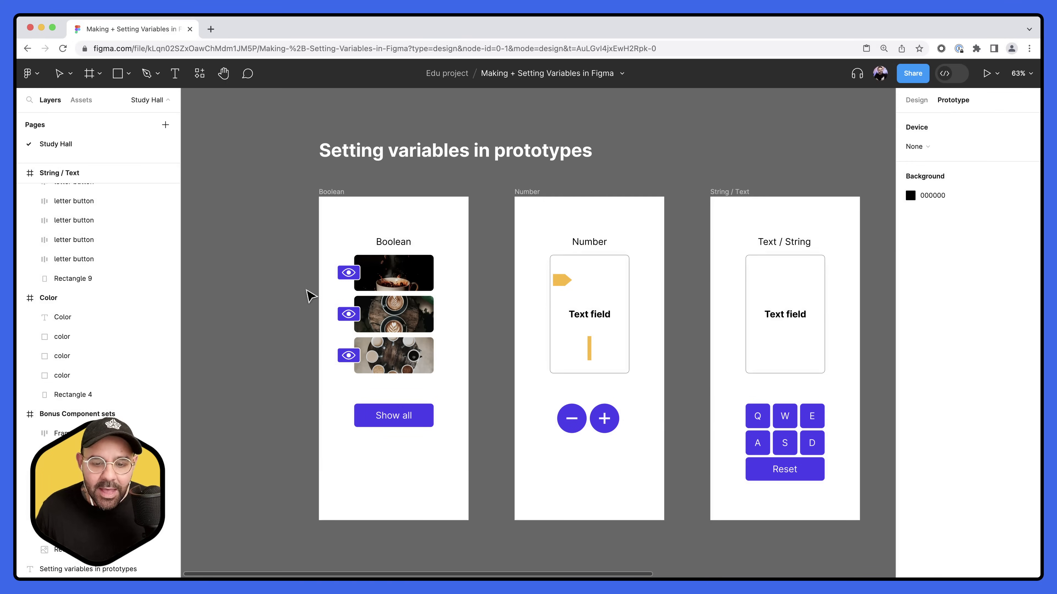
Add an on-click interaction to the eye button beside image 01 and place its settings clear of the Boolean frame
click(349, 273)
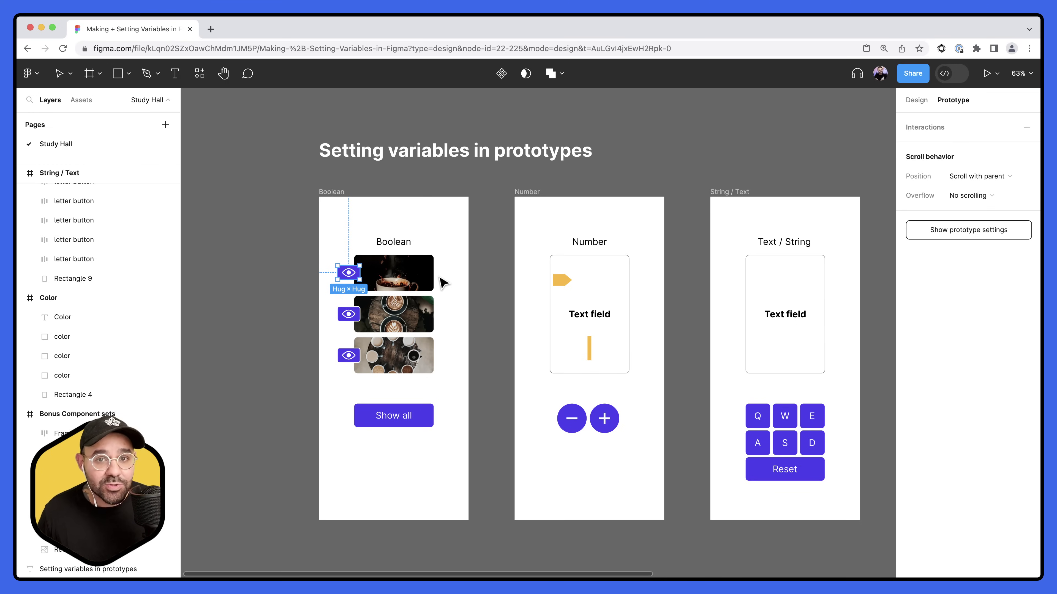
click(931, 127)
drag(836, 139, 286, 207)
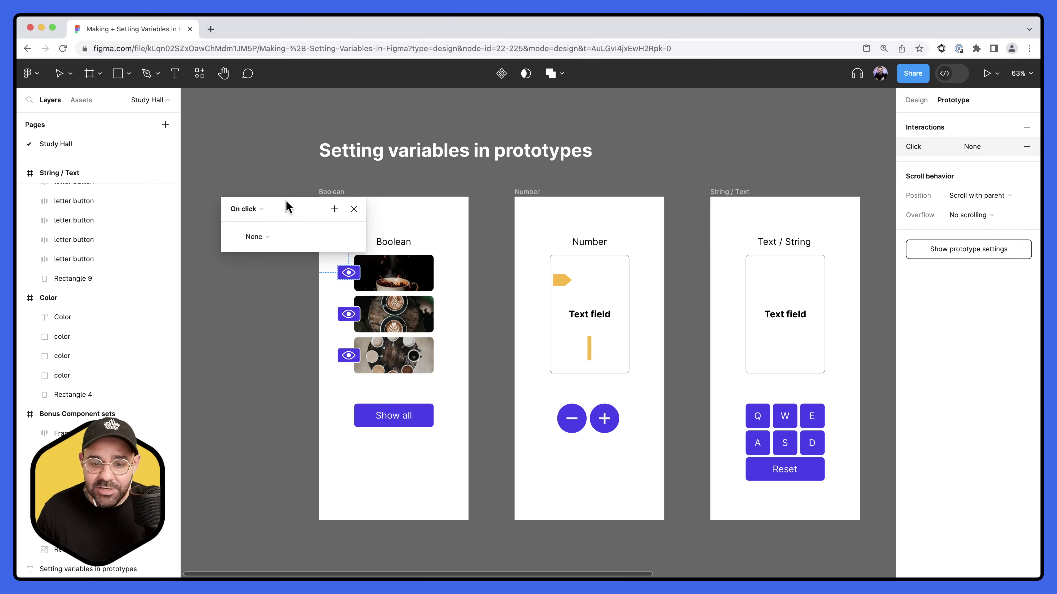
click(342, 175)
scroll(427, 180, left, 5)
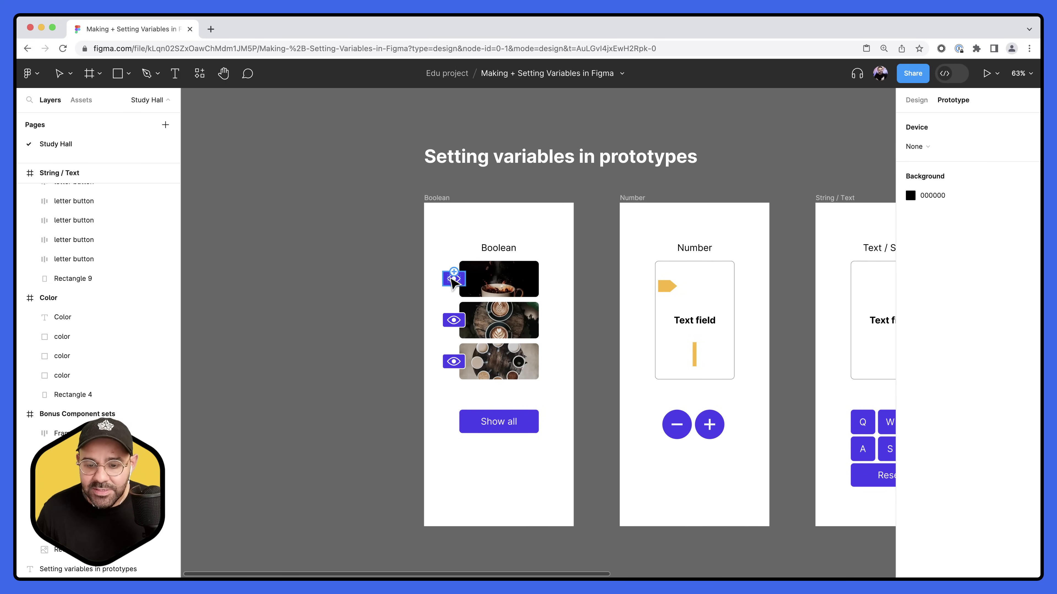
click(453, 279)
click(920, 148)
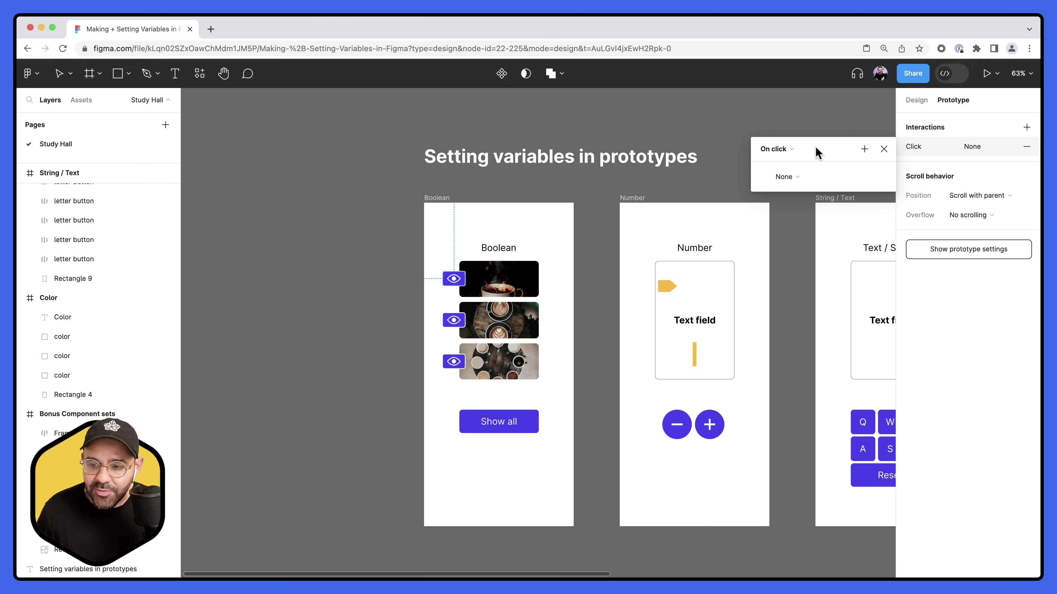
drag(817, 153, 287, 146)
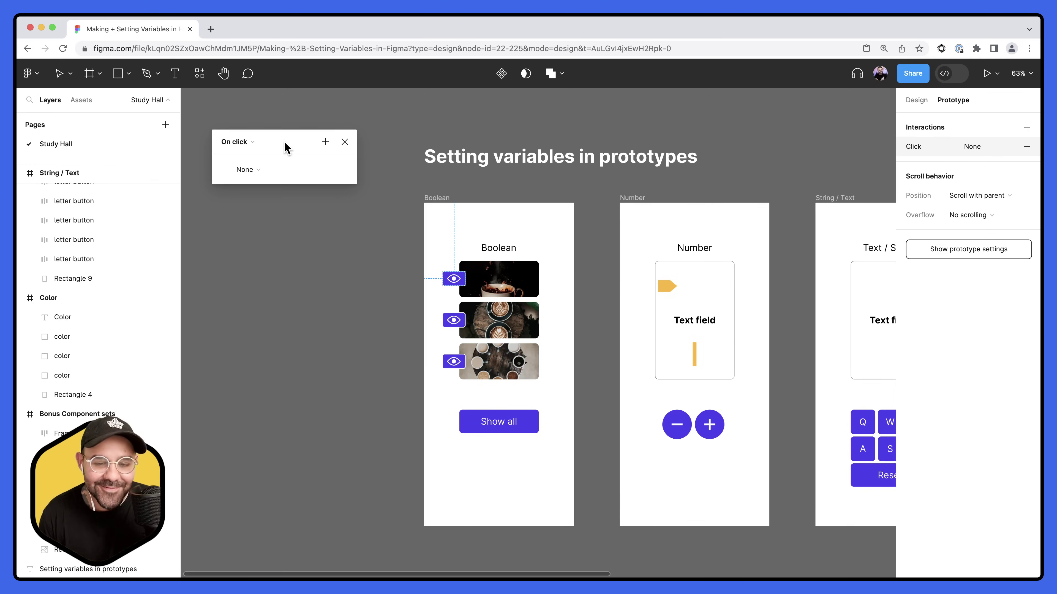
Make the eye button's click action a Conditional with the condition showLayer1 == true
click(261, 171)
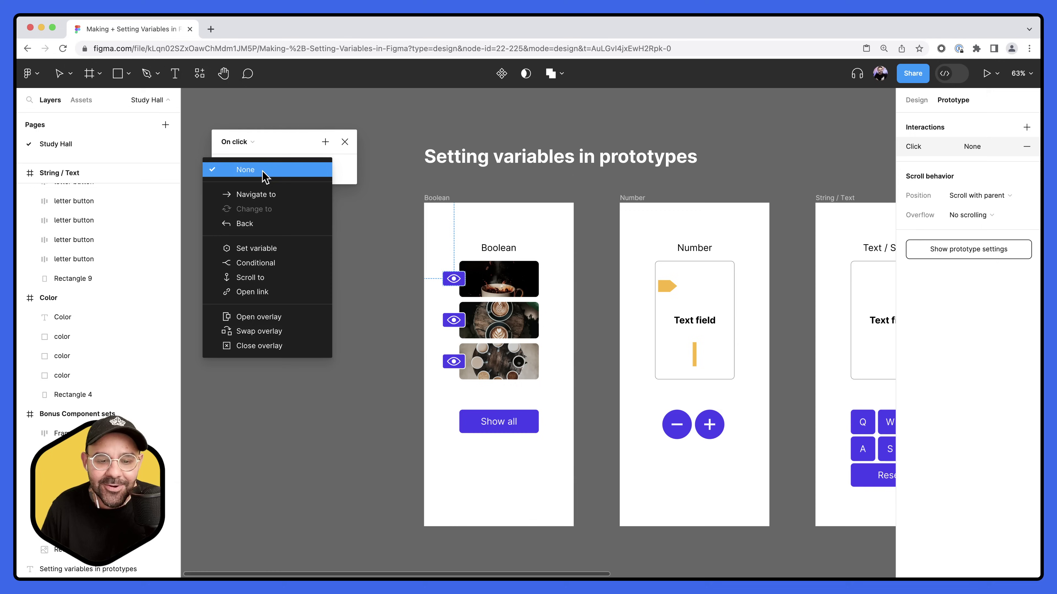
click(275, 264)
click(260, 188)
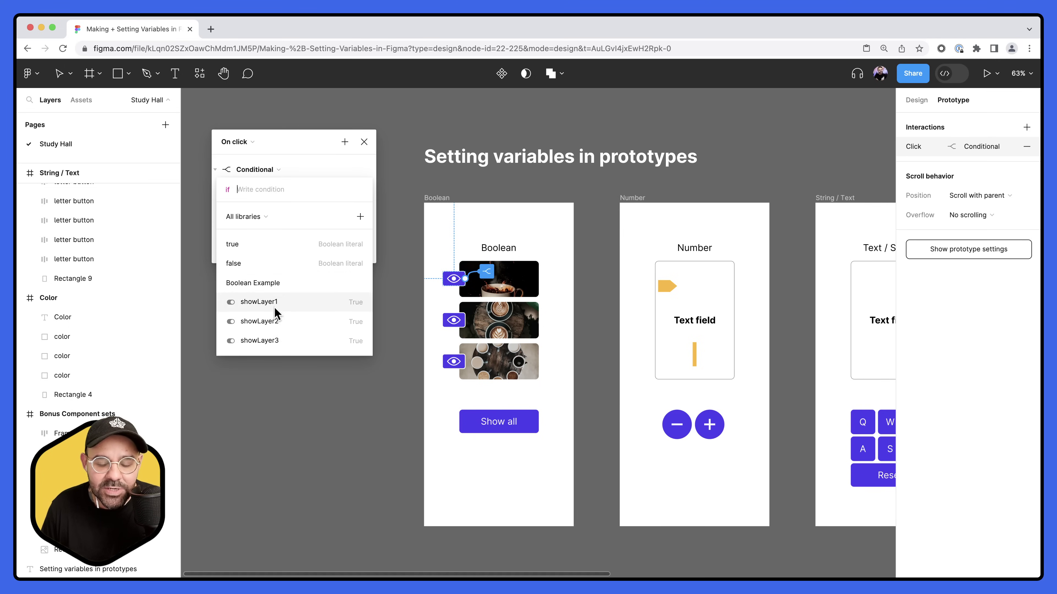
click(290, 303)
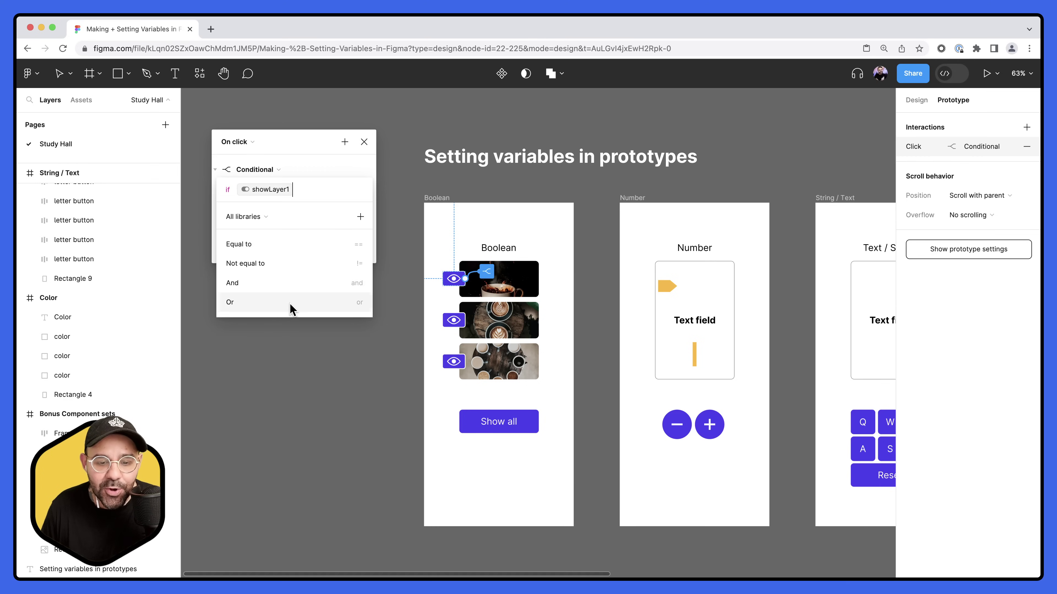
click(278, 250)
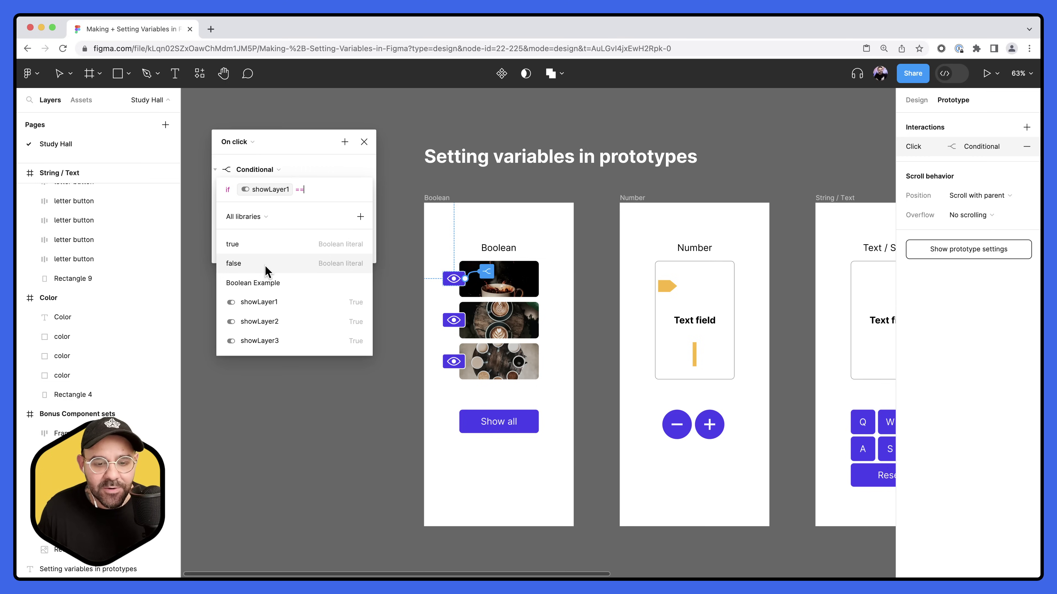
click(276, 246)
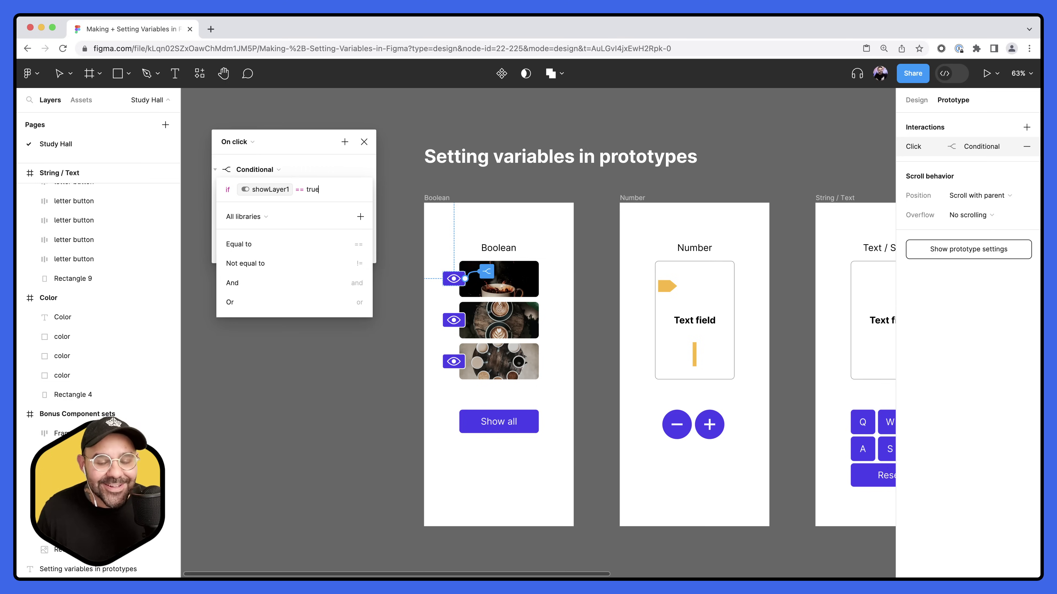
click(359, 174)
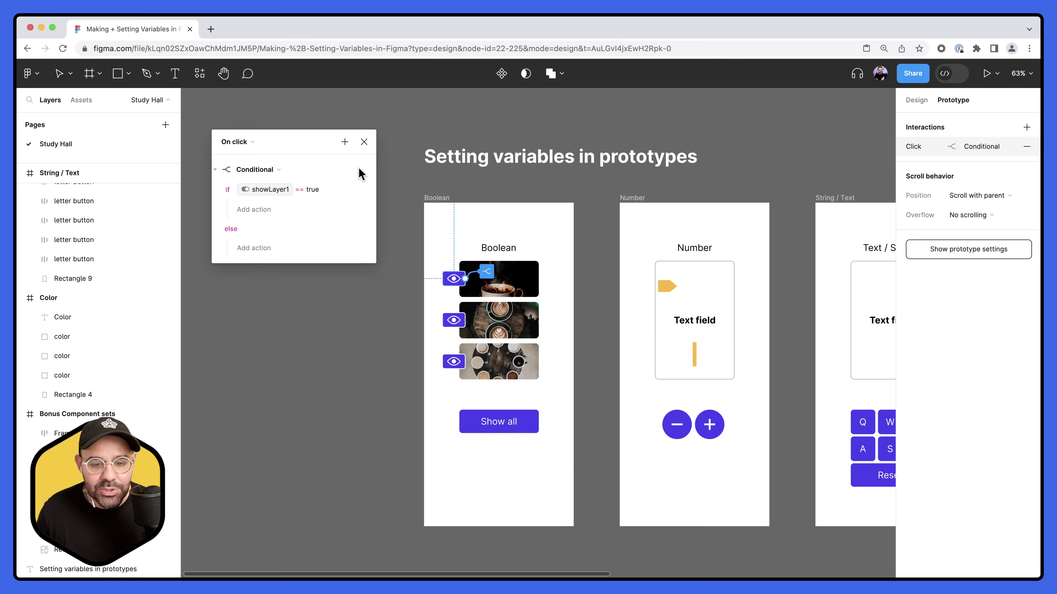
Add a Set variable action to the if branch that sets showLayer1 to false
click(265, 215)
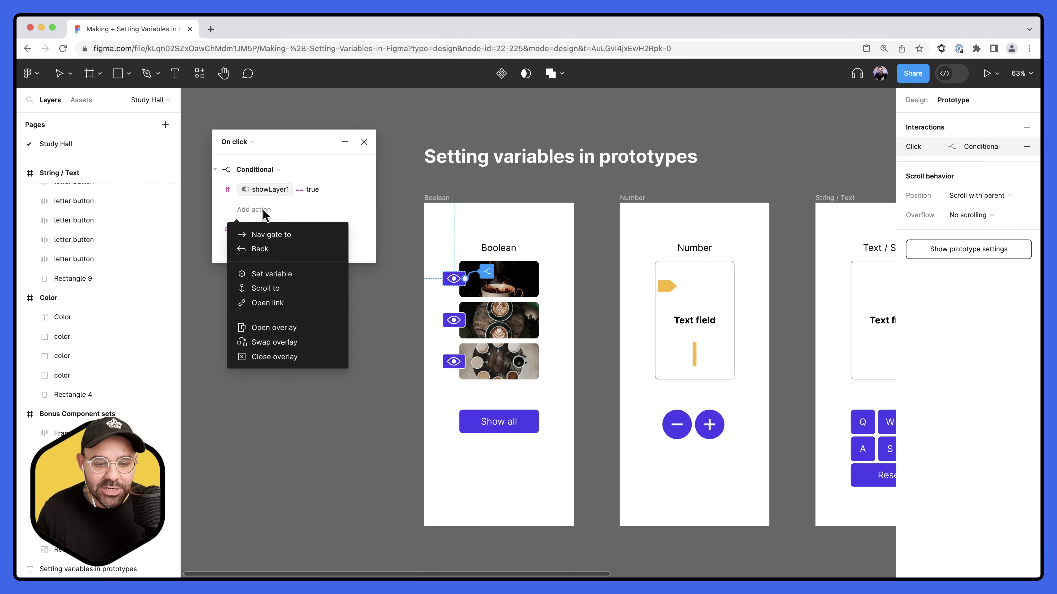
click(283, 275)
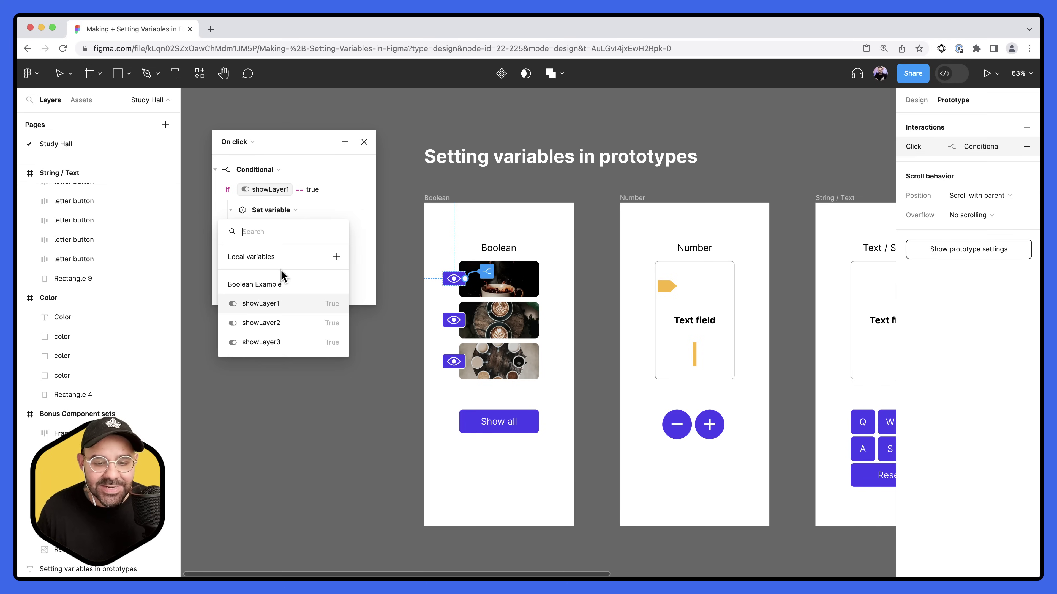
click(280, 307)
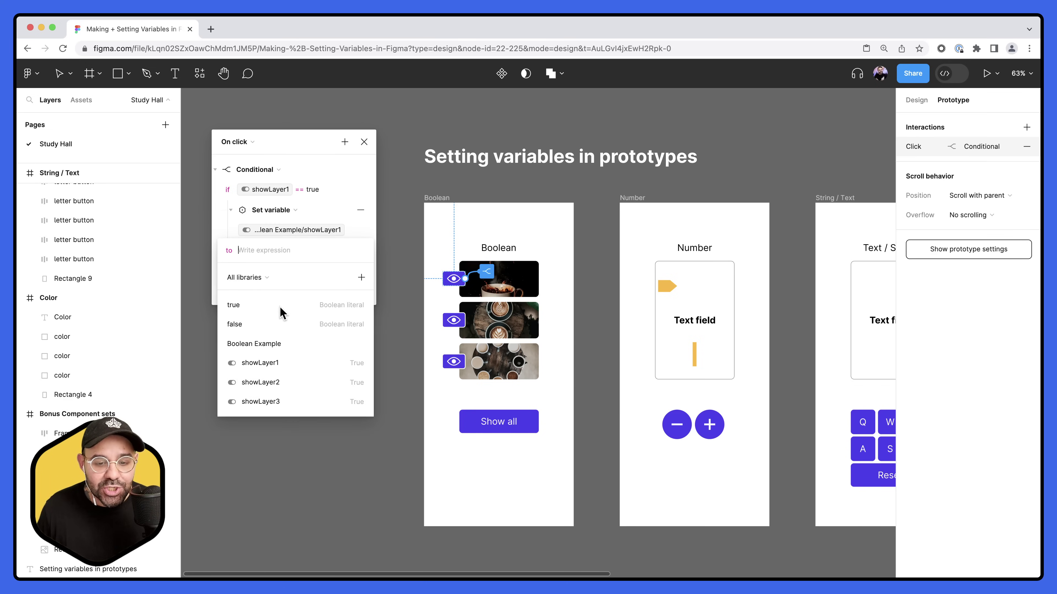
click(279, 327)
click(362, 232)
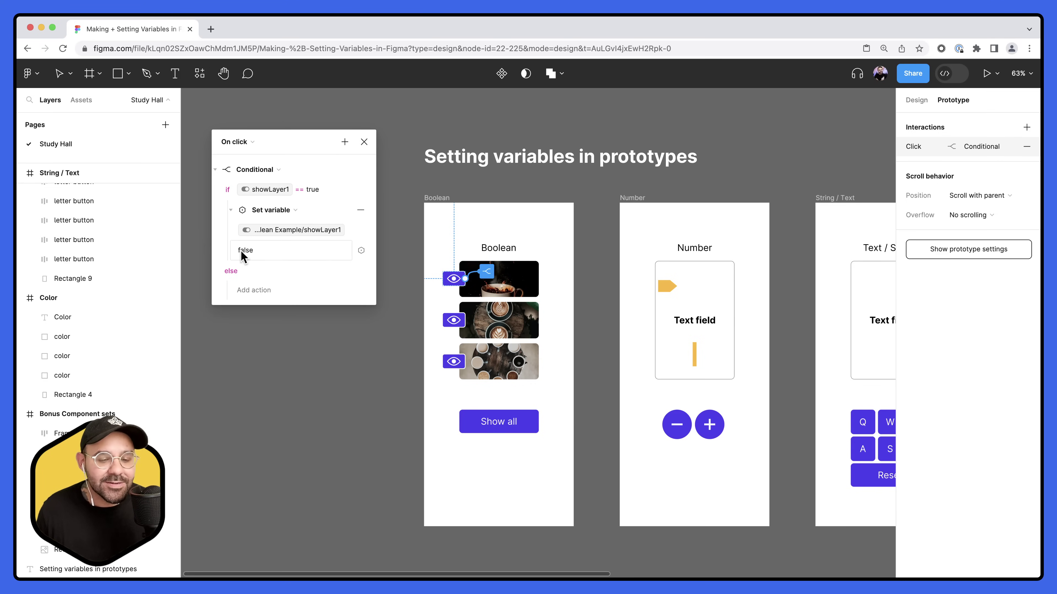
Add a Set variable action to the else branch that sets showLayer1 to true
click(249, 287)
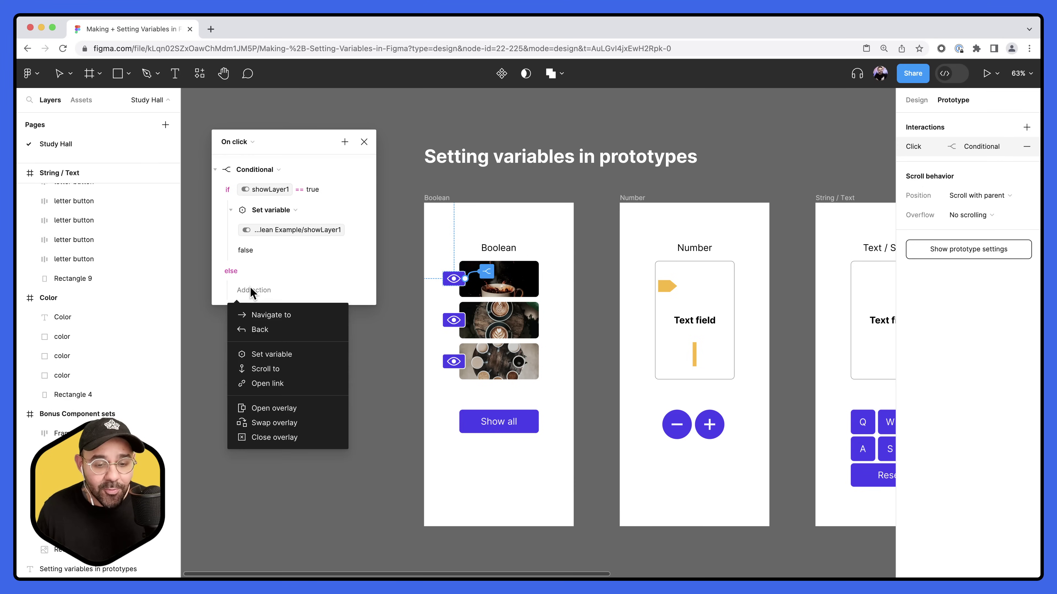
click(273, 353)
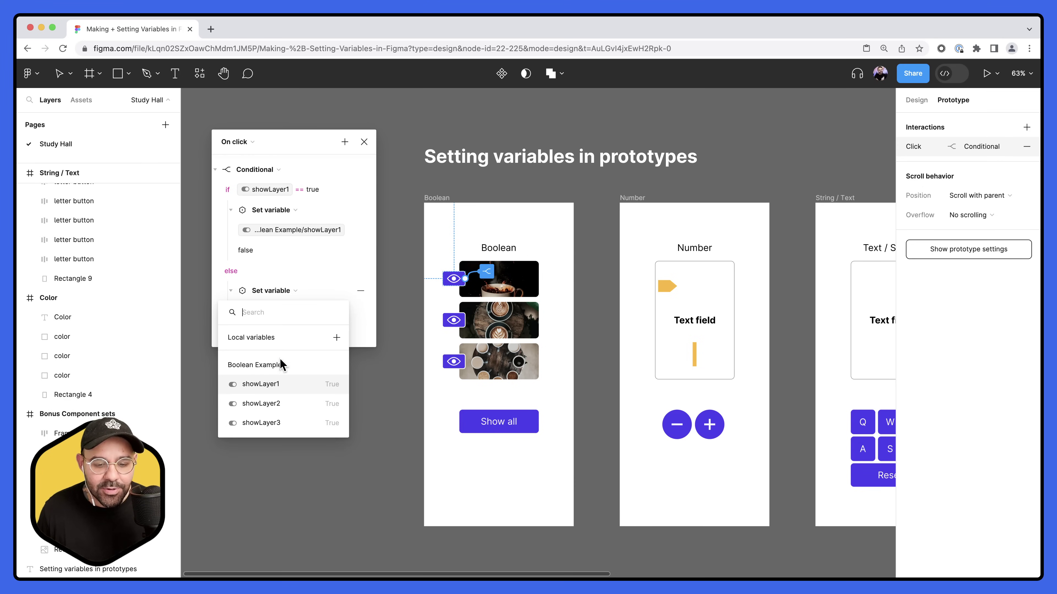
click(281, 384)
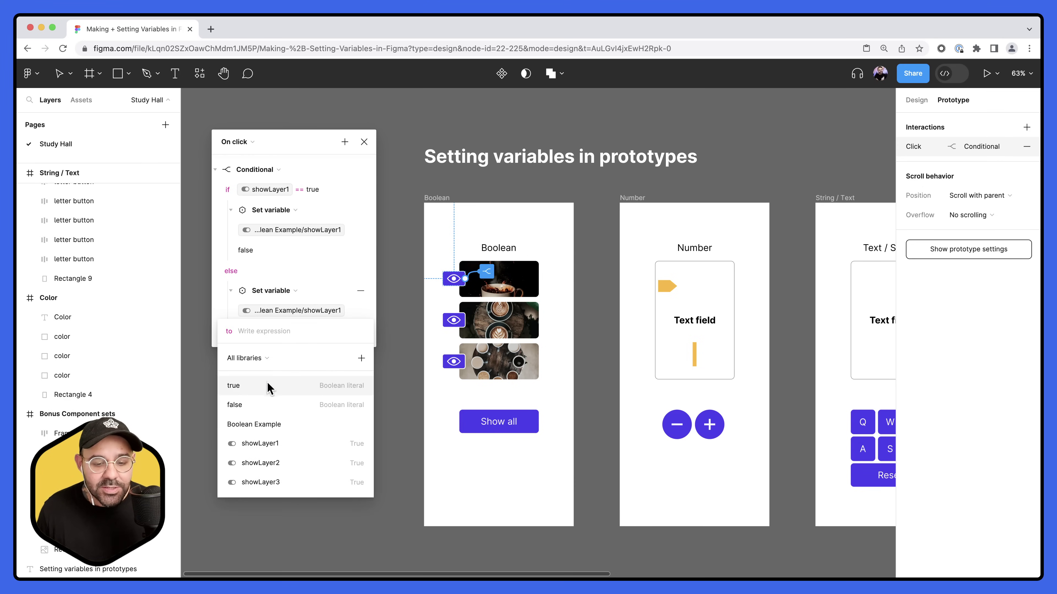
click(248, 386)
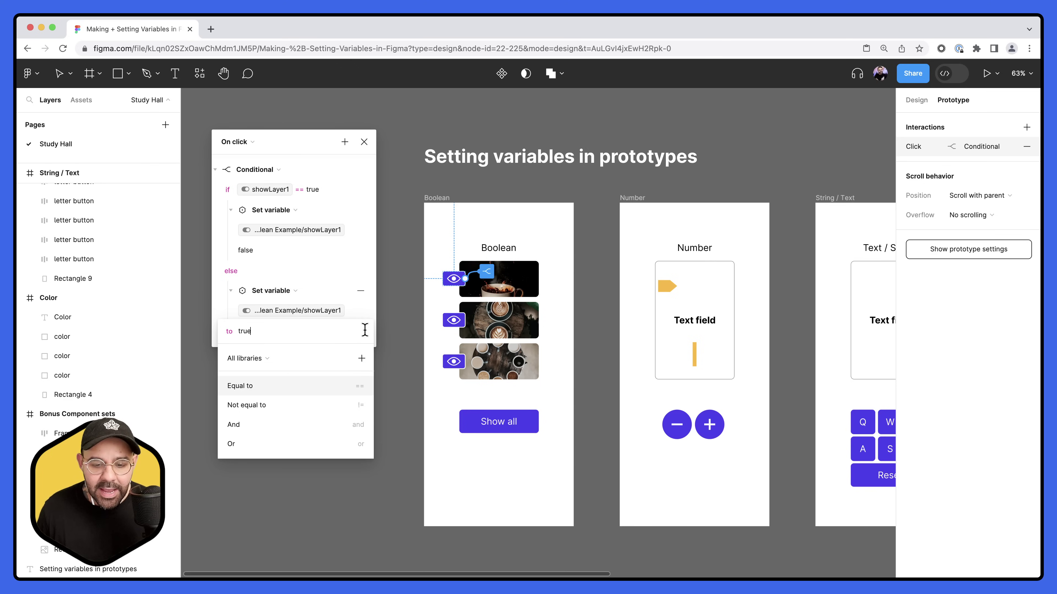
Confirm true as the else branch's value for showLayer1 and close the interaction settings
key(Return)
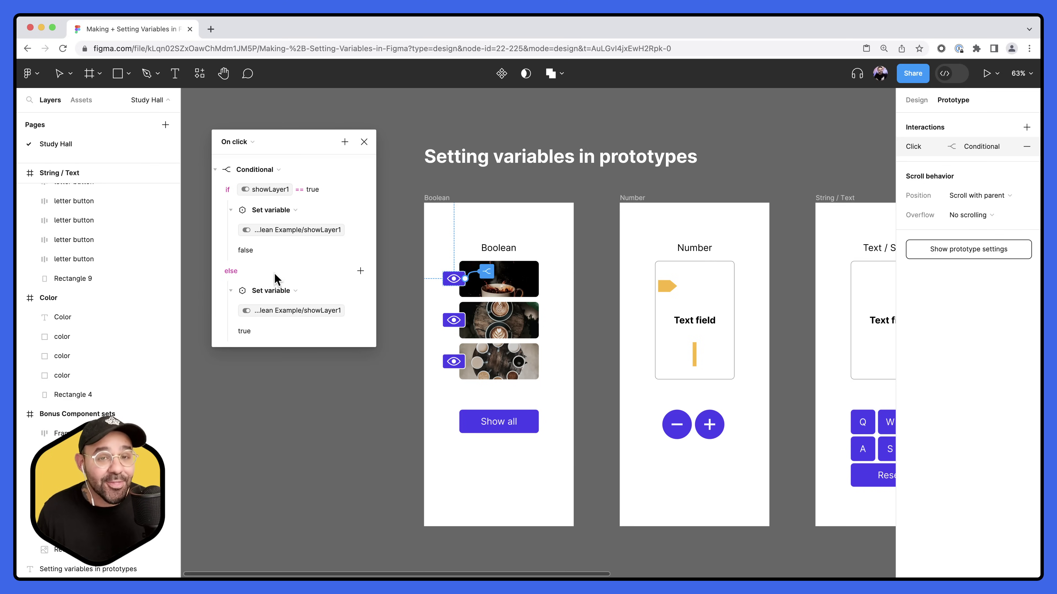
click(272, 390)
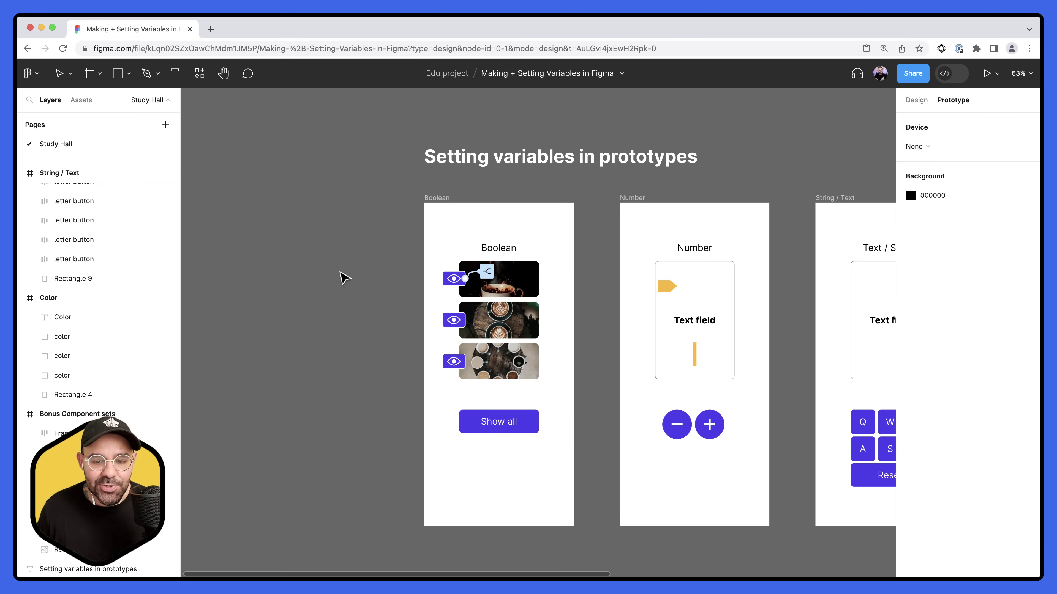
Preview the Boolean frame, test the eye button beside image 01 by toggling it several times, and close the preview
click(435, 199)
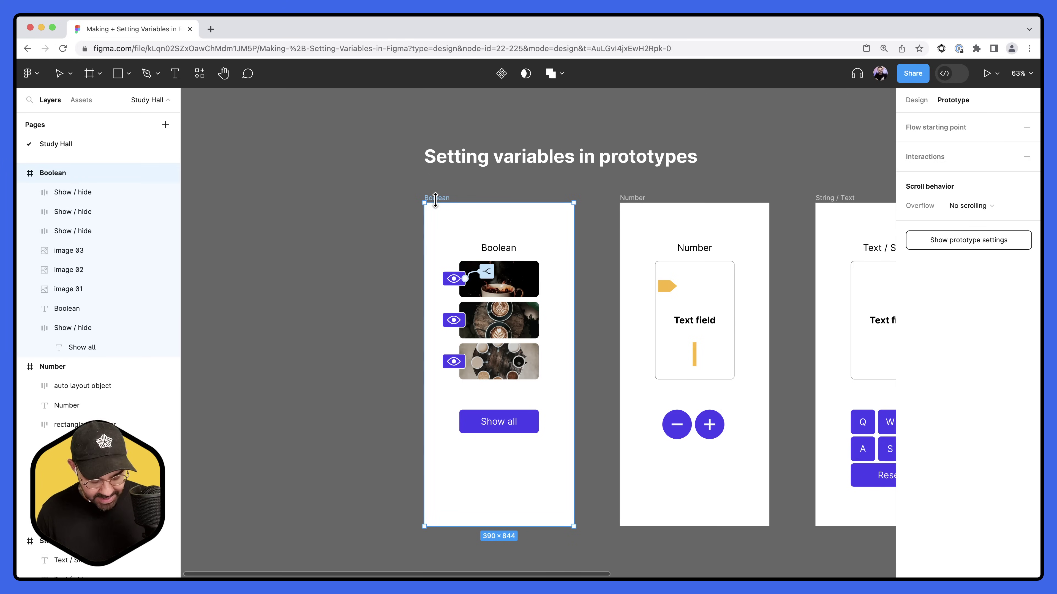
key(shift+space)
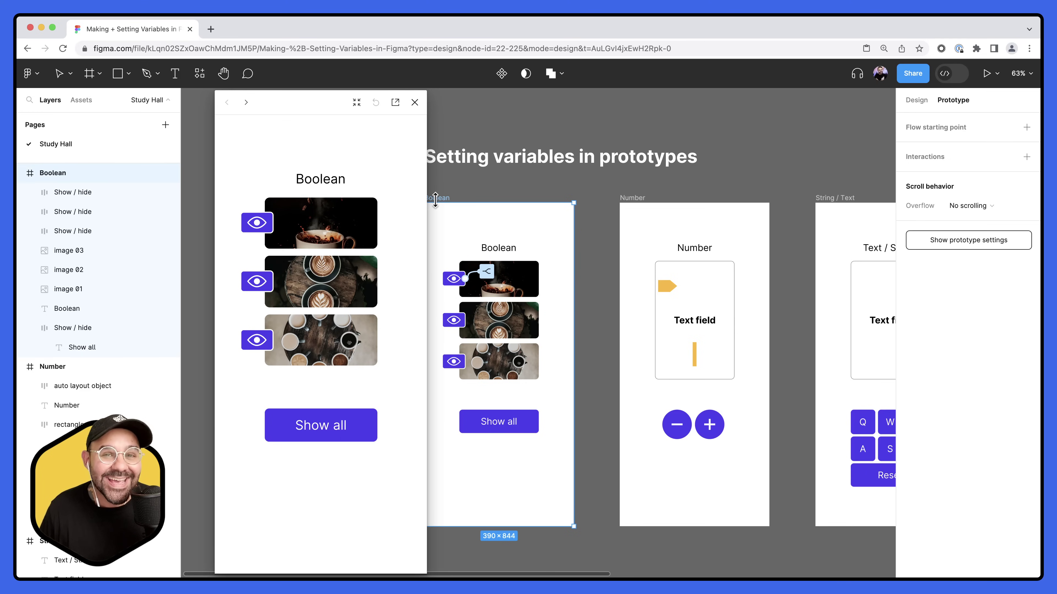
click(260, 225)
click(260, 225)
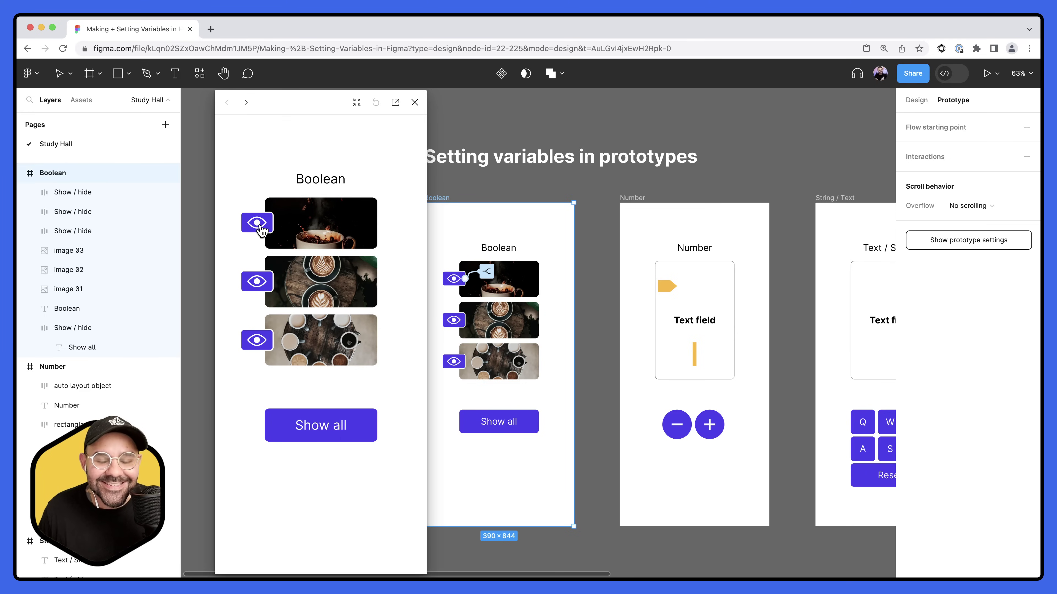
click(260, 225)
click(260, 225)
click(260, 226)
click(260, 226)
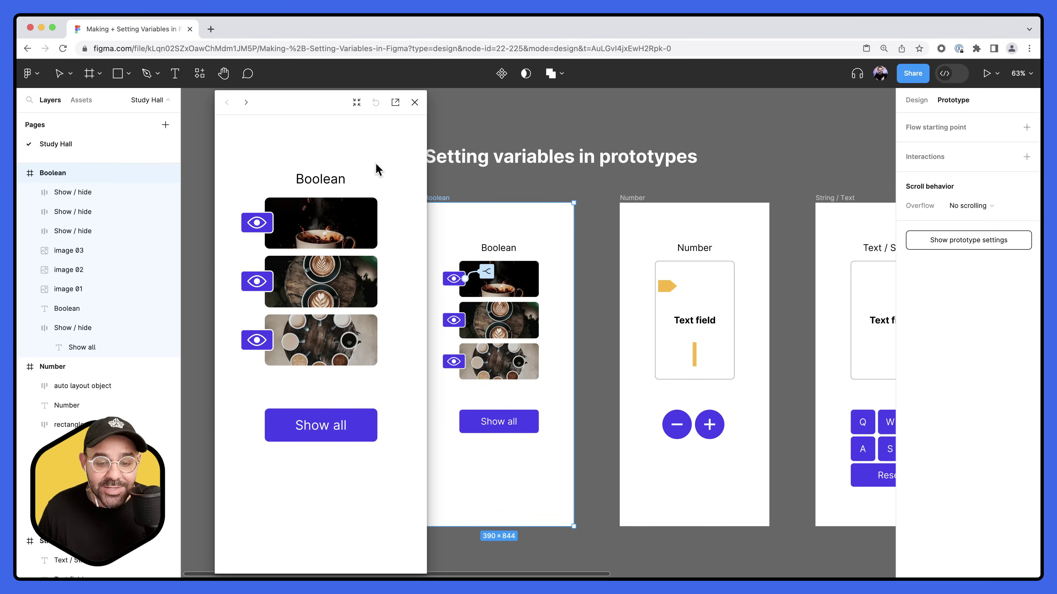
click(415, 102)
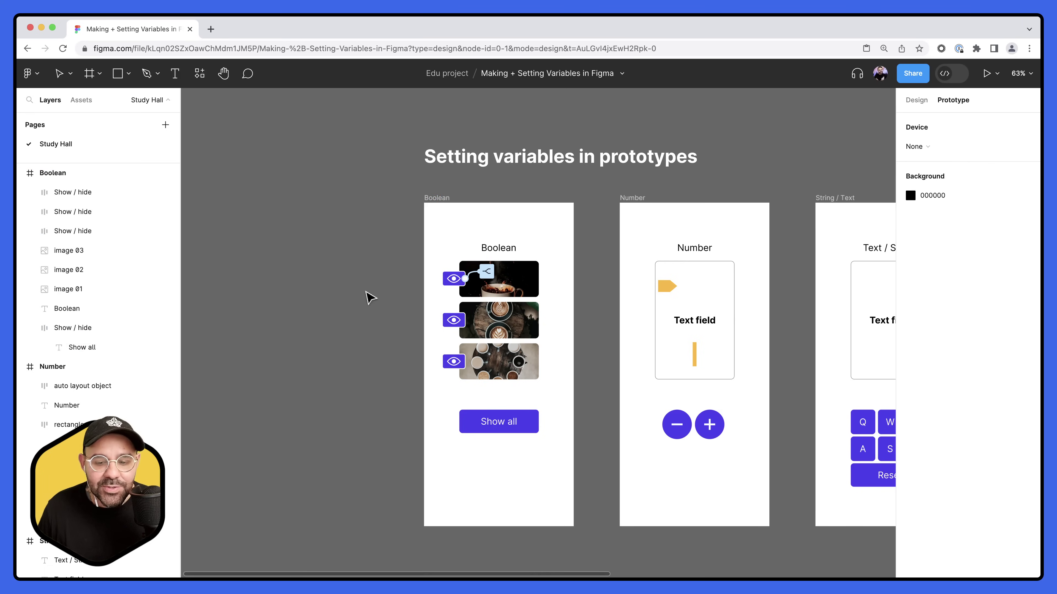
Add an on-click interaction to the eye button beside image 02 and place its settings clear of the Boolean frame
click(463, 328)
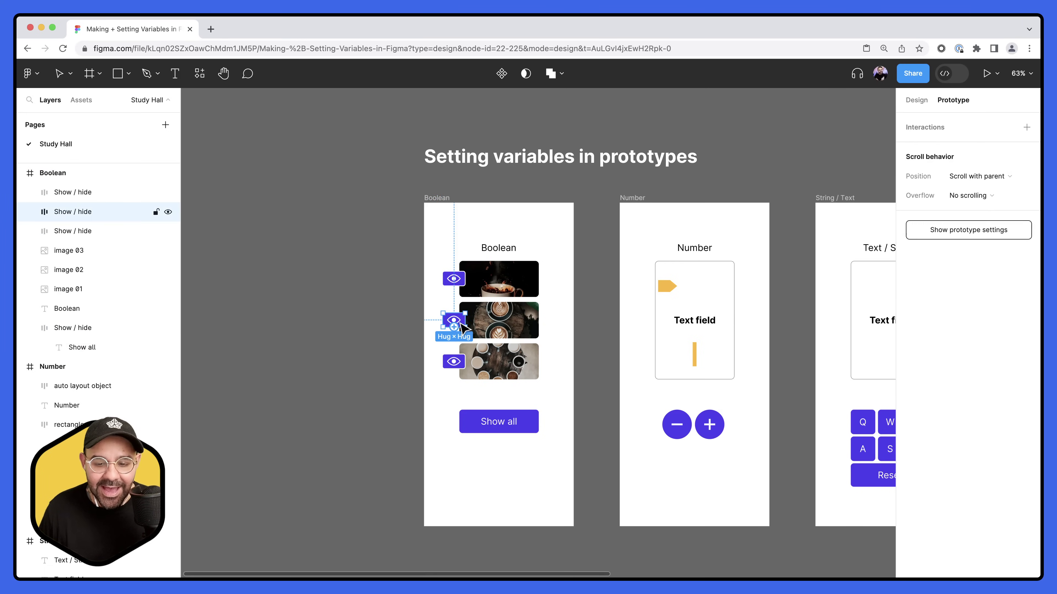
click(924, 131)
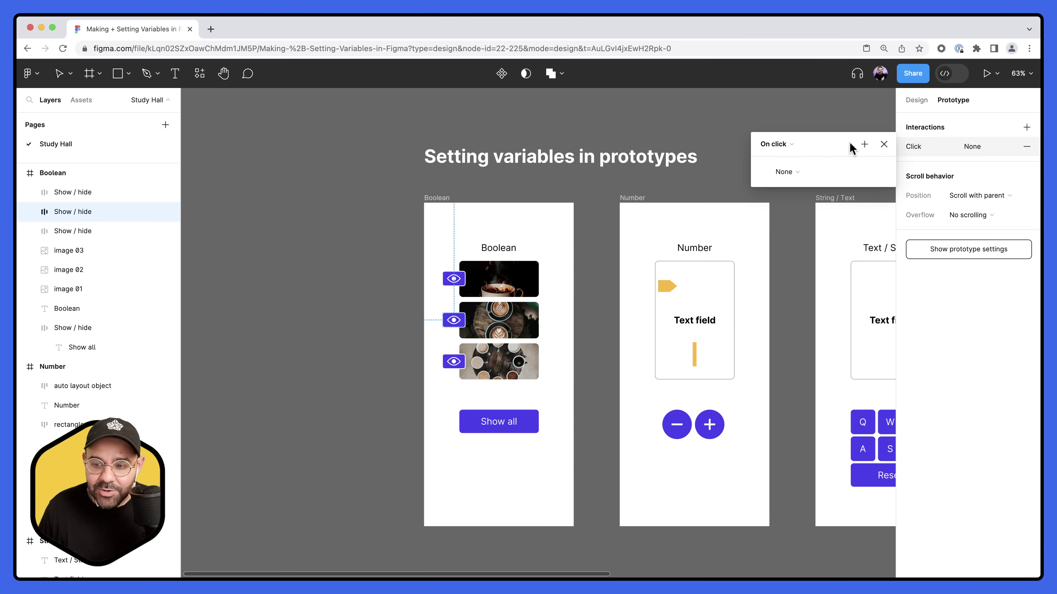
drag(853, 146, 304, 160)
click(256, 158)
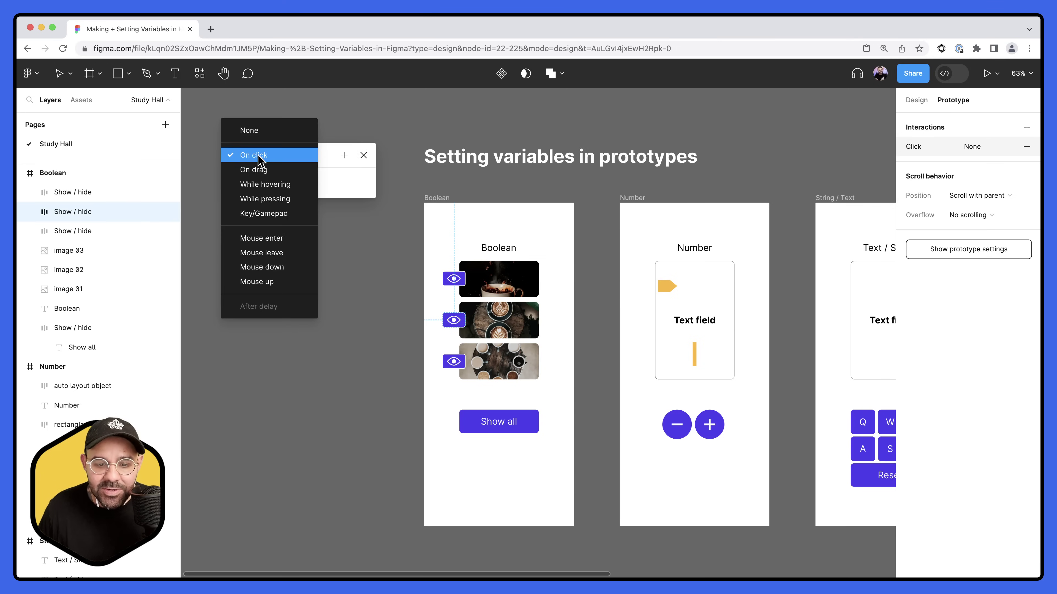
click(258, 156)
Make the second eye button's click action a Conditional with the condition showLayer2 == true
click(271, 185)
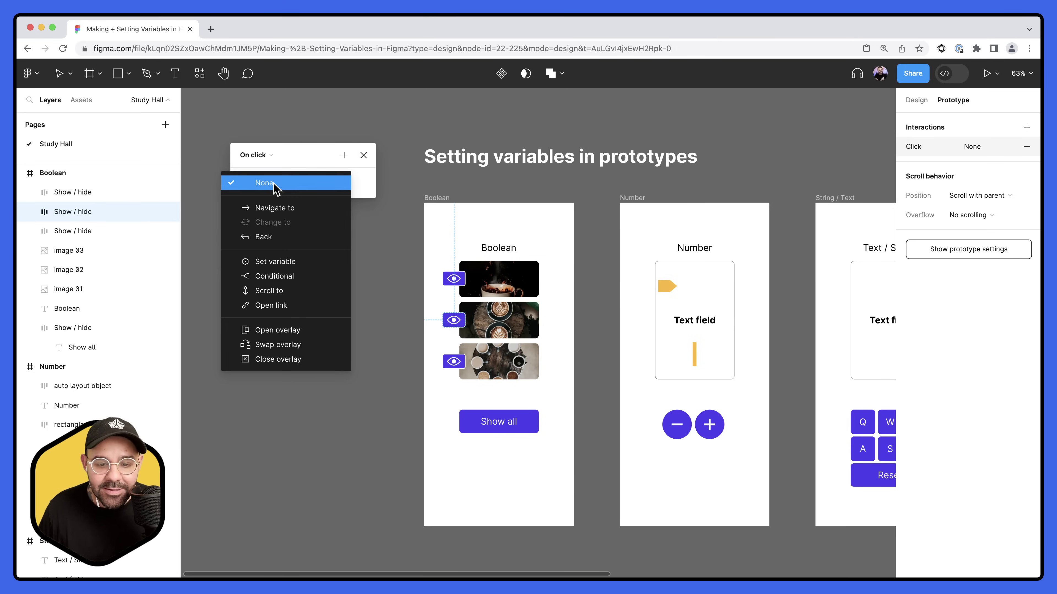
click(279, 278)
click(285, 201)
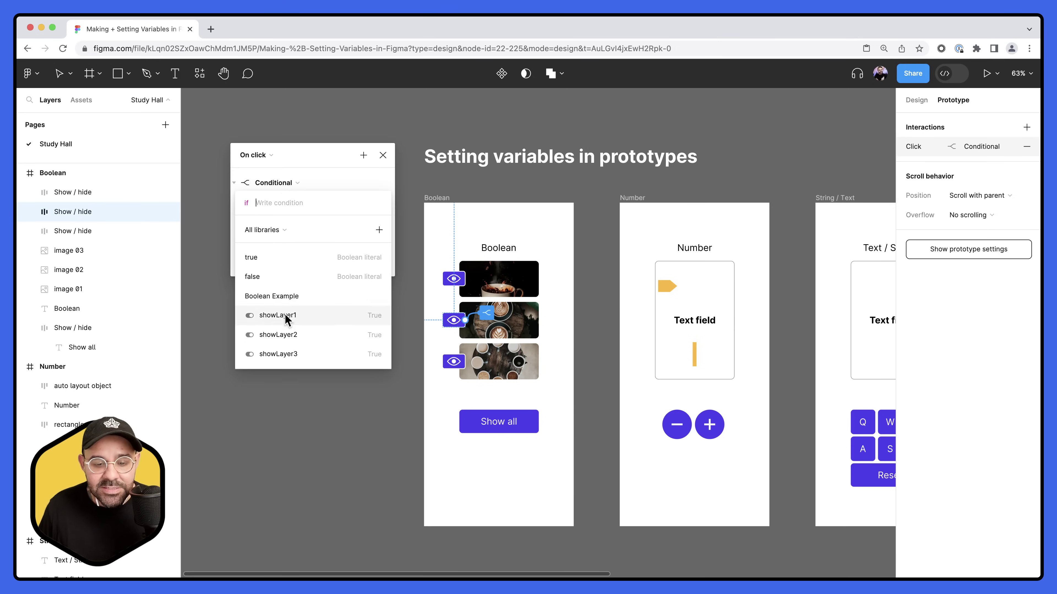
click(287, 335)
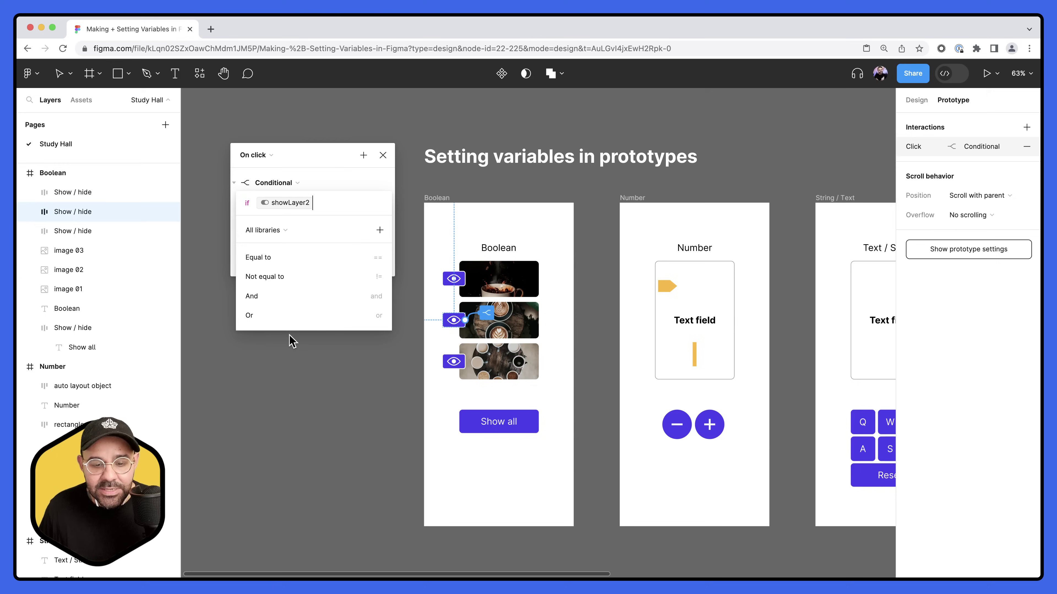
click(285, 256)
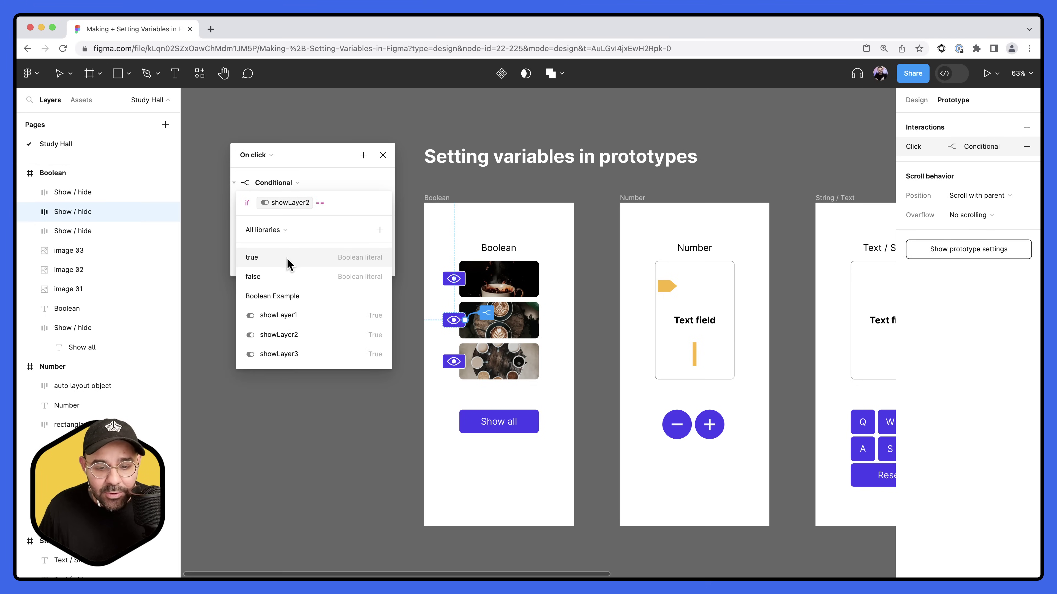
click(289, 258)
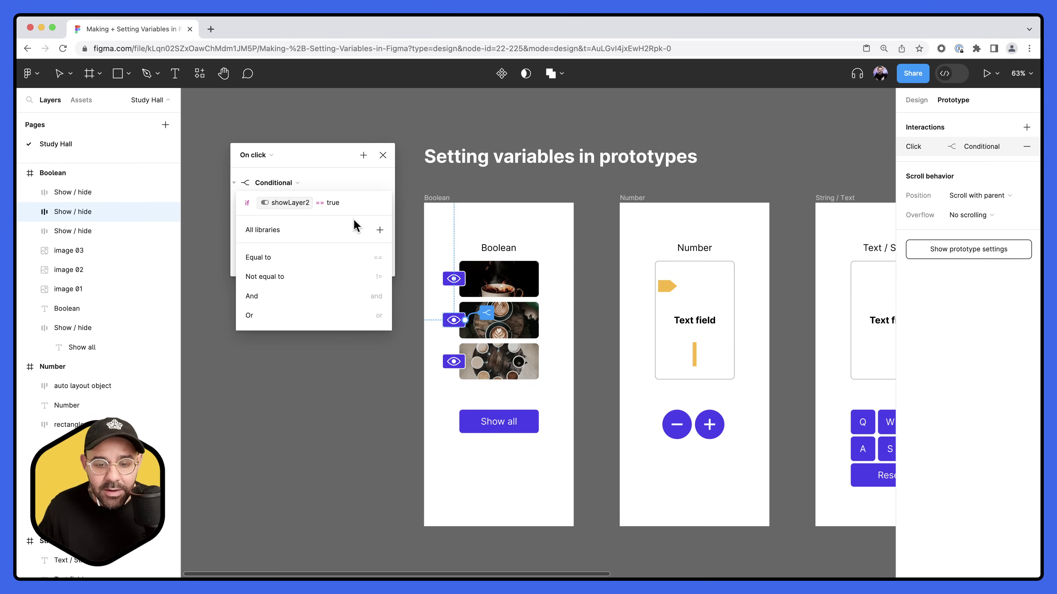
click(375, 188)
Add a Set variable action to the if branch that sets showLayer2 to false
click(277, 224)
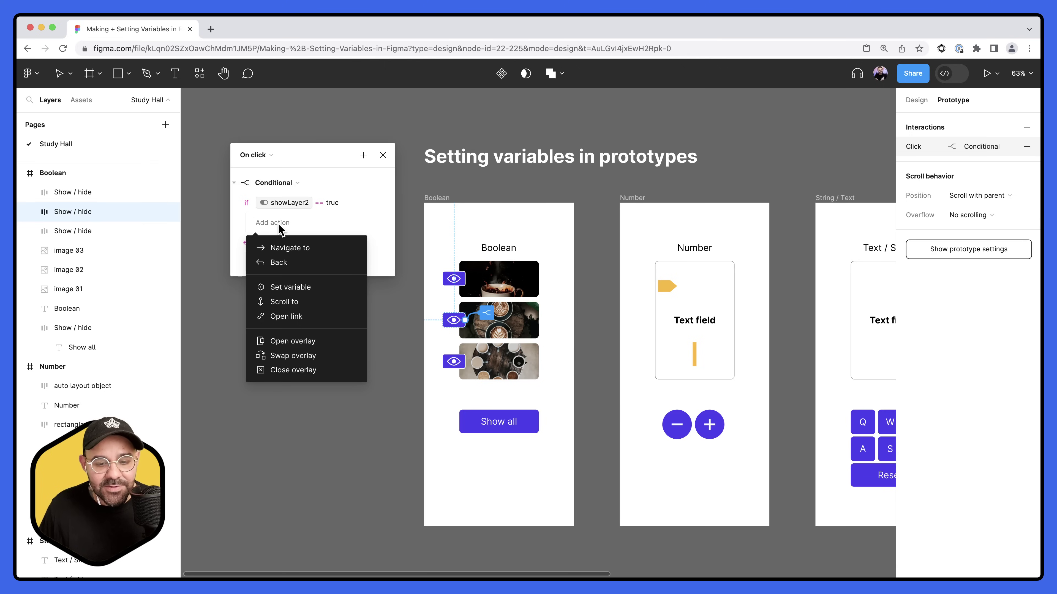
click(302, 287)
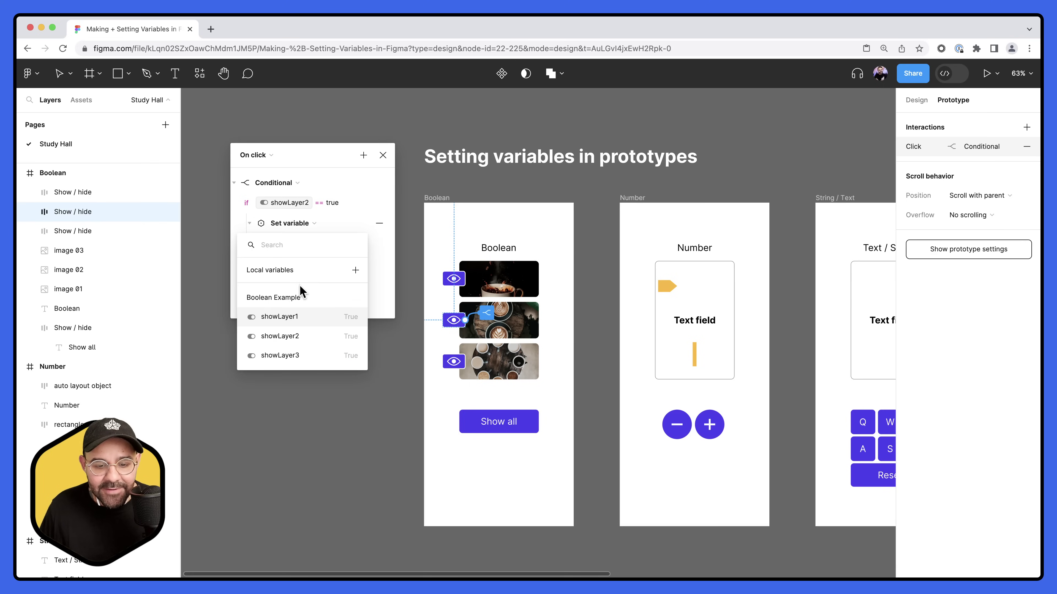
click(280, 336)
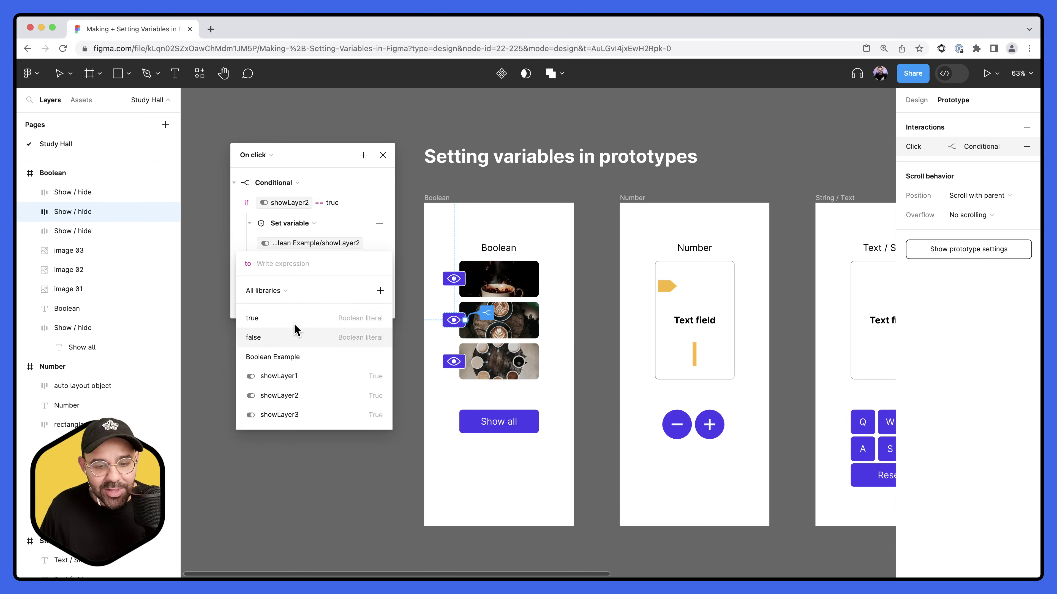
click(281, 335)
click(393, 252)
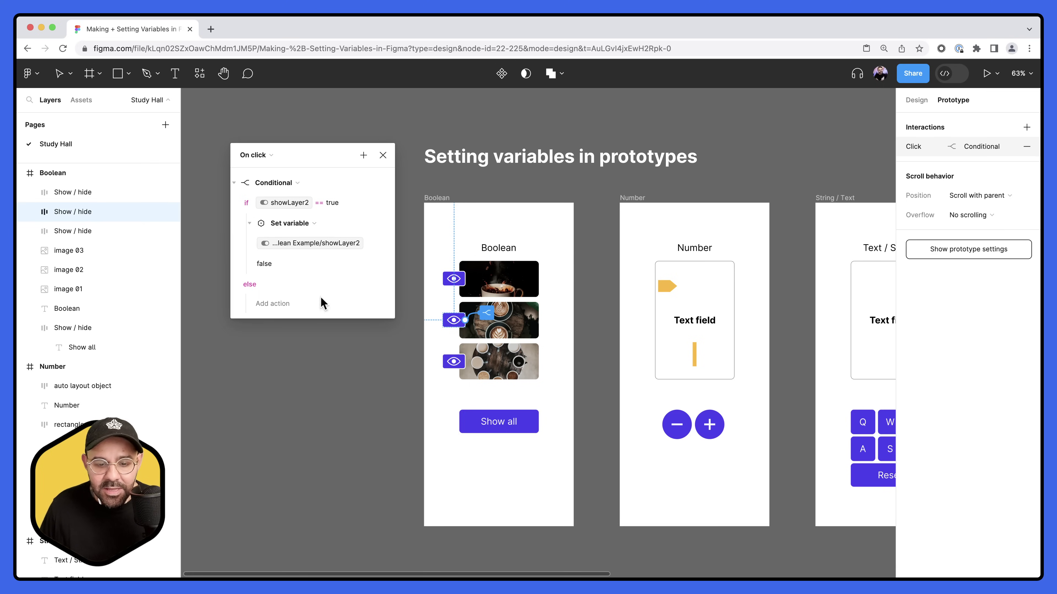
Add a Set variable action to the else branch that sets showLayer2 to true, and close the interaction settings
click(277, 302)
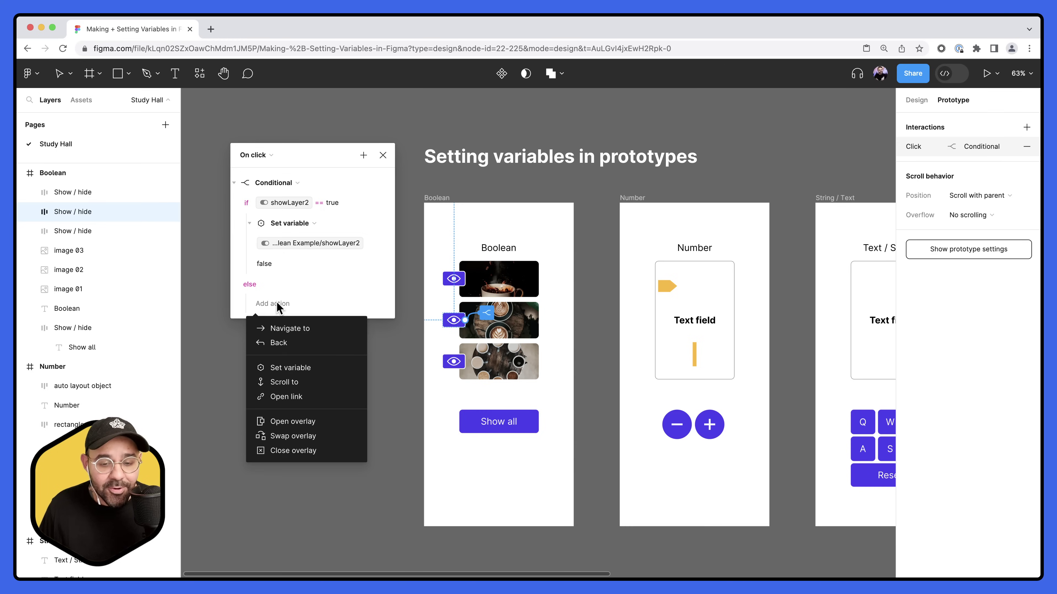
click(297, 369)
click(280, 417)
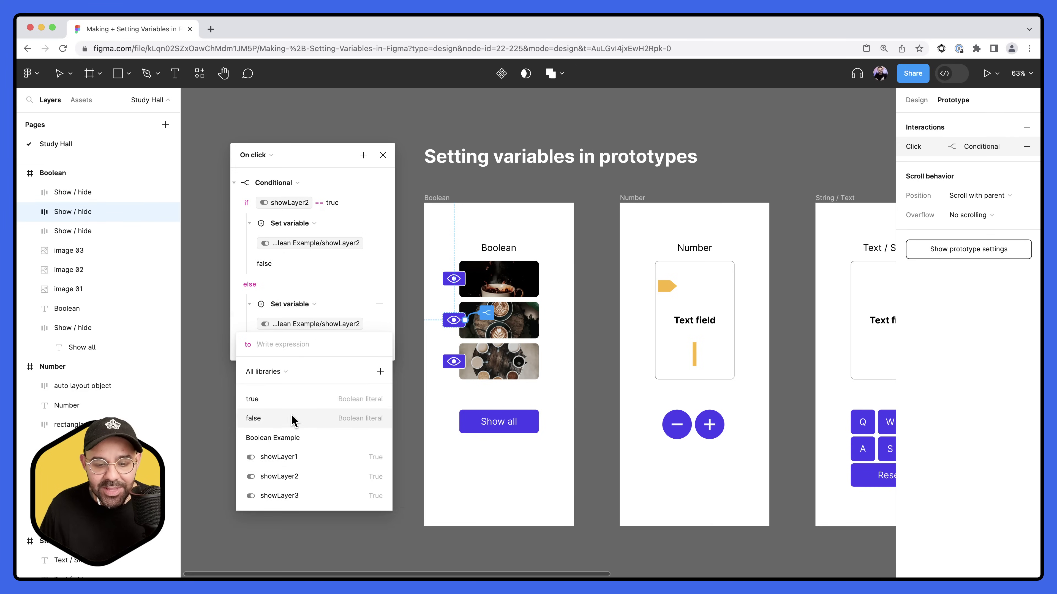
click(283, 399)
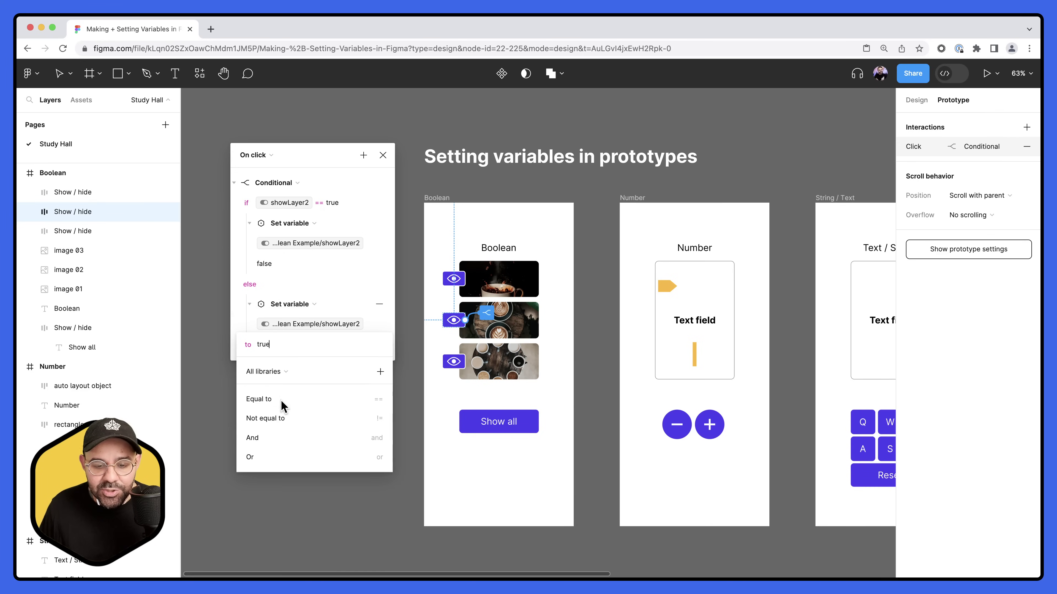
key(Return)
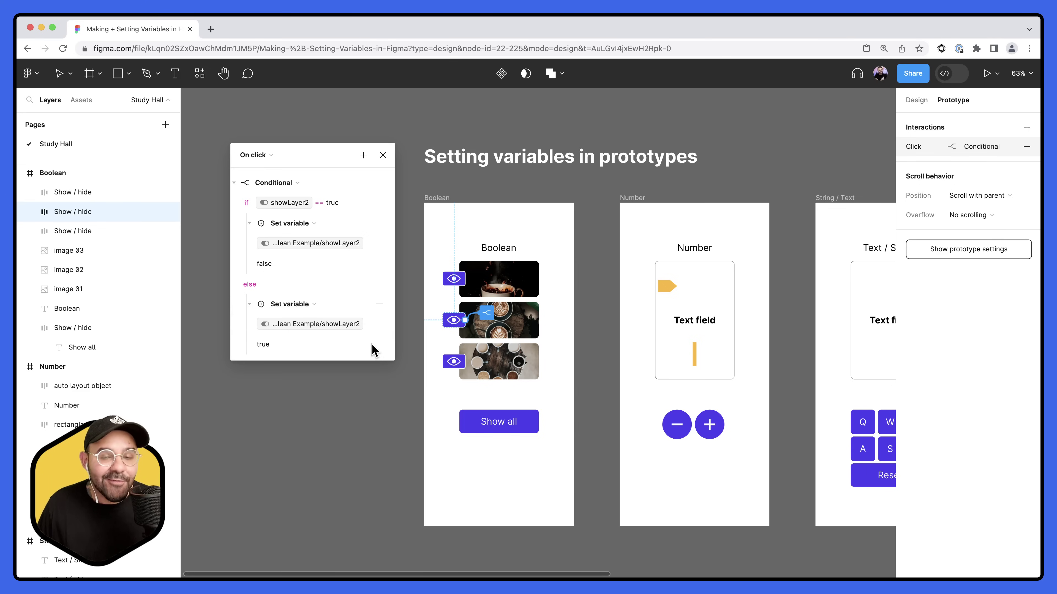
scroll(377, 347, up, 1)
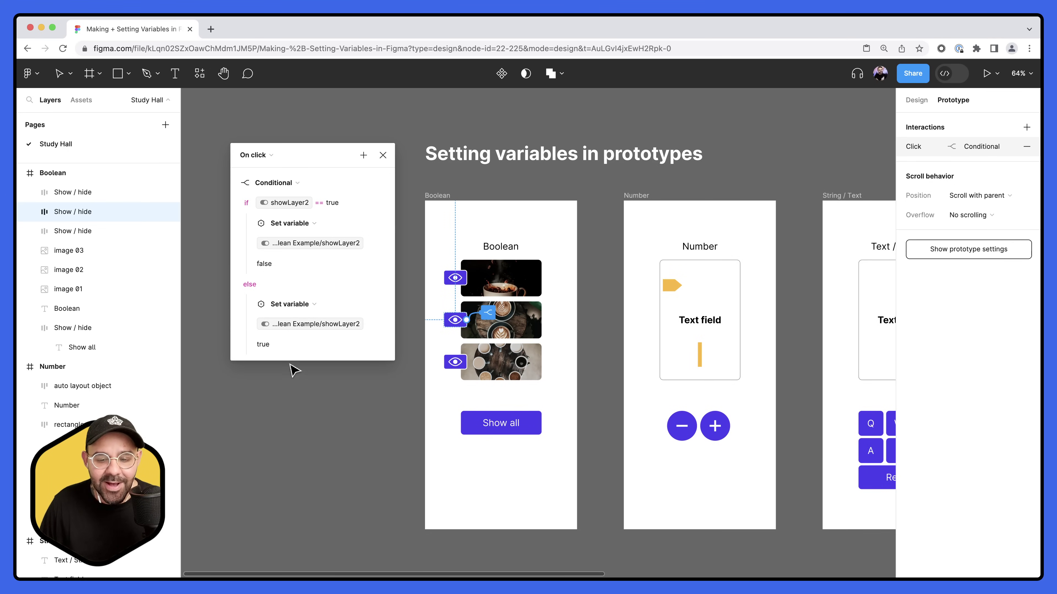
click(304, 403)
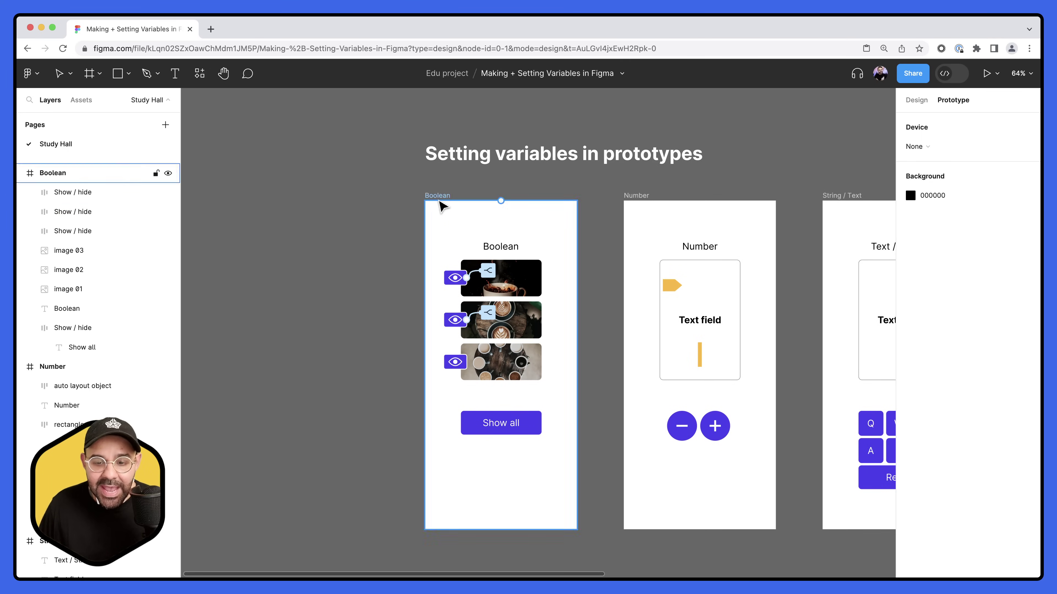
Preview the Boolean frame, test the eye buttons beside image 01 and image 02 by toggling both, and close the preview
click(436, 196)
key(shift+space)
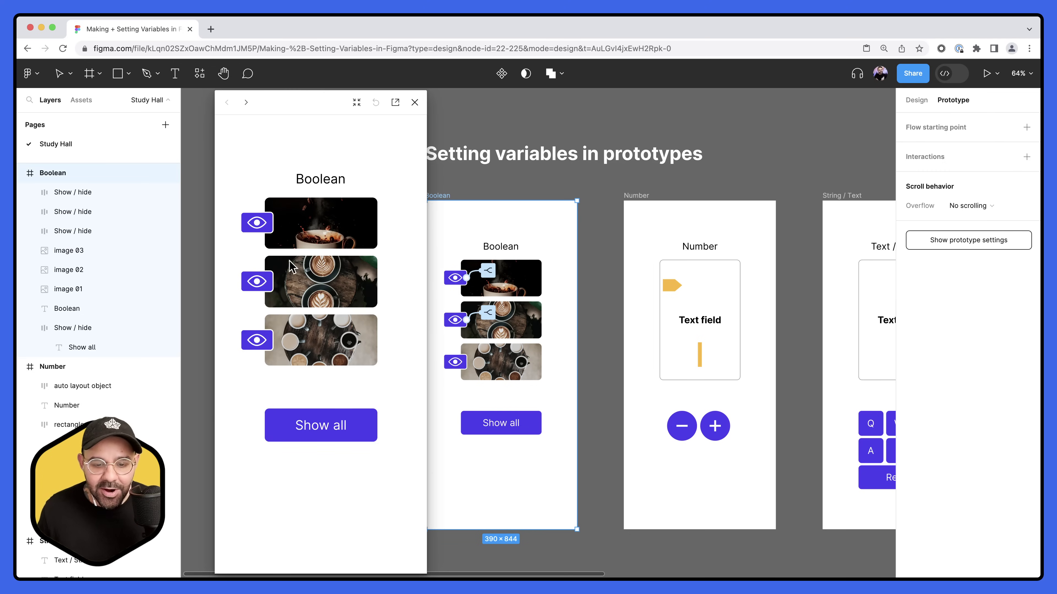
click(255, 285)
click(255, 287)
click(255, 286)
click(255, 286)
click(256, 227)
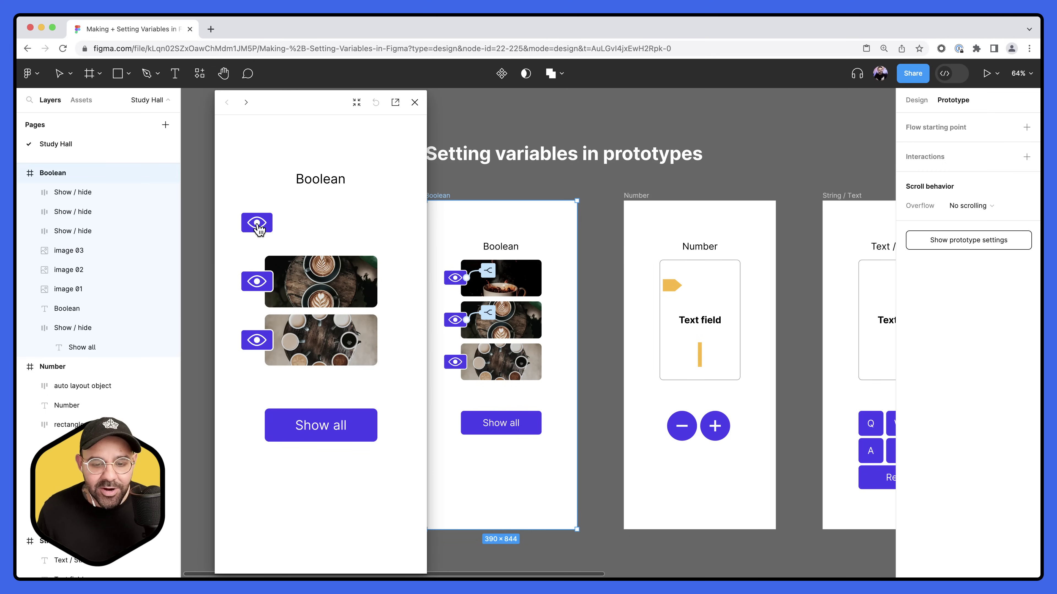
click(257, 227)
click(257, 227)
click(258, 287)
click(257, 227)
click(258, 281)
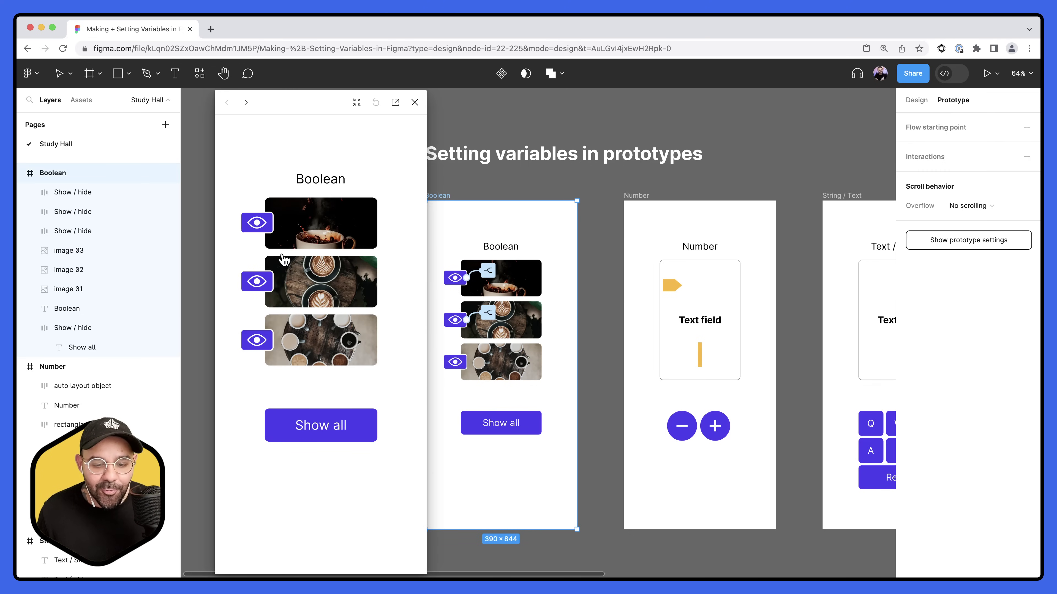
click(415, 102)
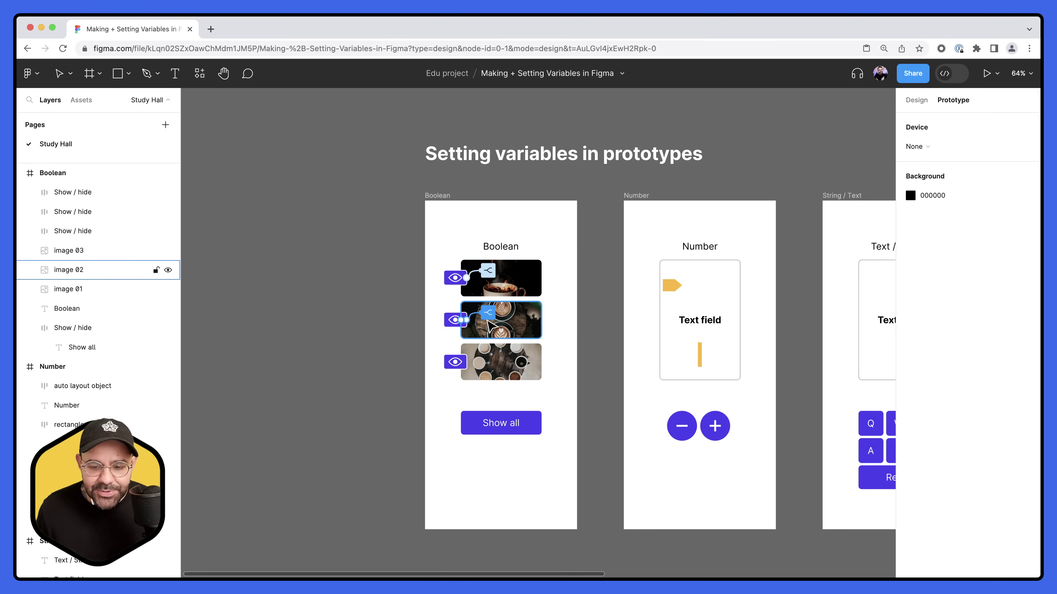
Add an on-click interaction to the eye button beside image 03 and place its settings clear of the Boolean frame
click(455, 362)
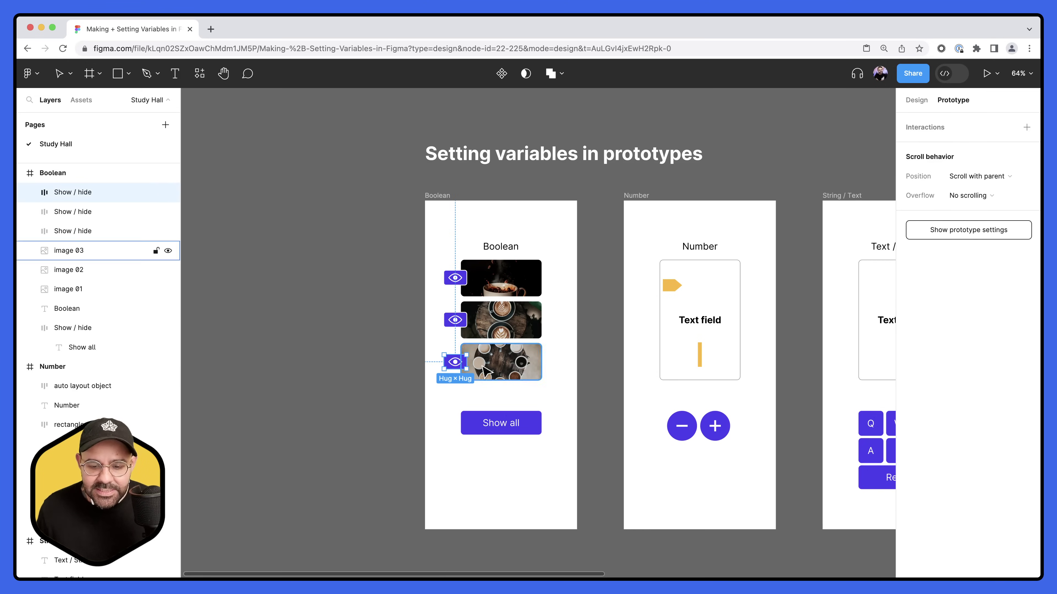
click(929, 127)
drag(842, 150, 316, 150)
Make the third eye button's click action a Conditional with the condition showLayer3 == true
click(274, 172)
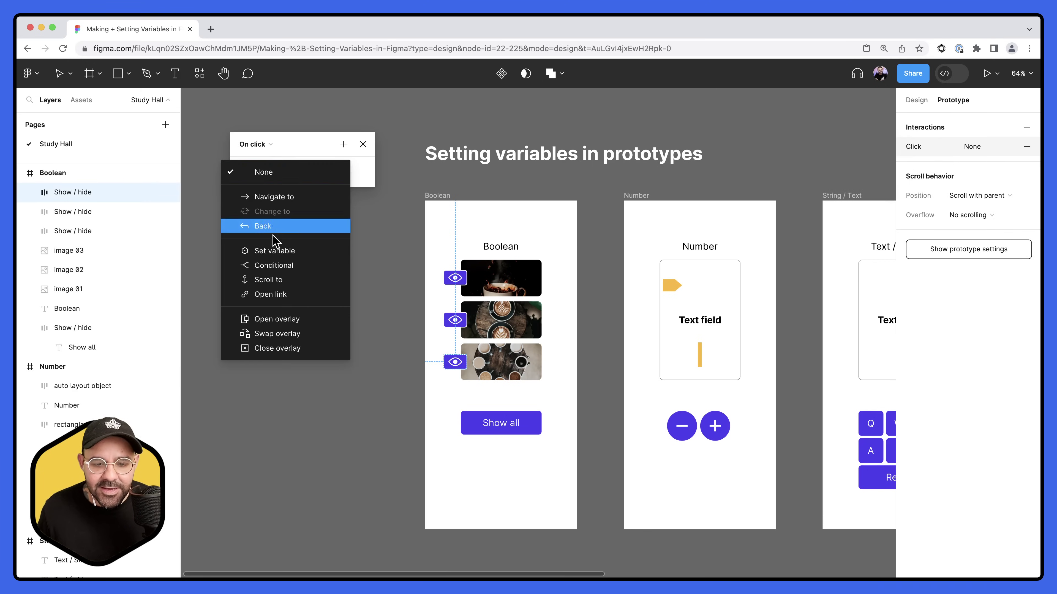
click(276, 263)
click(281, 191)
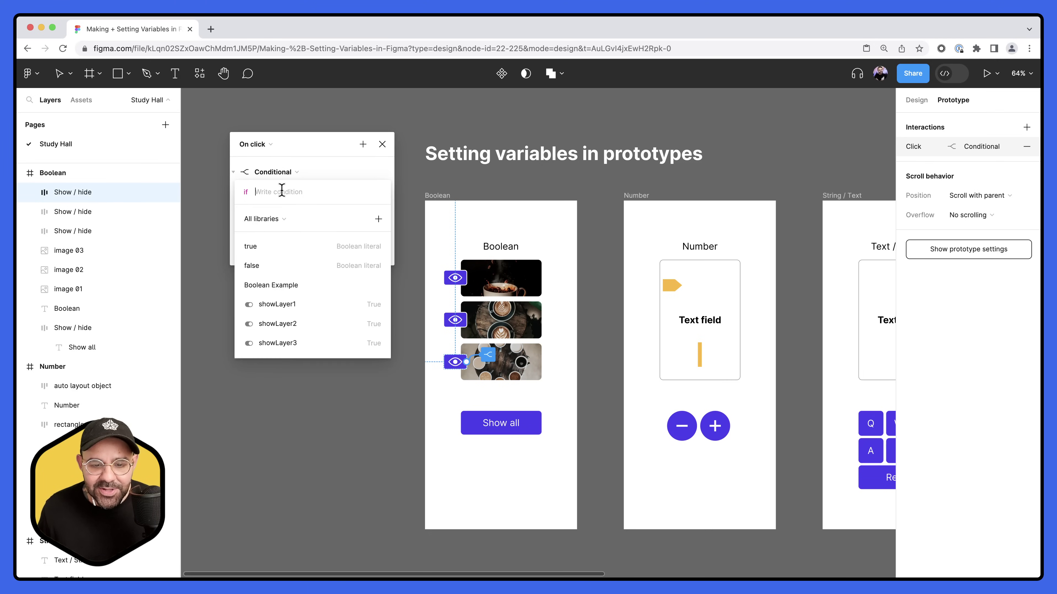
click(286, 347)
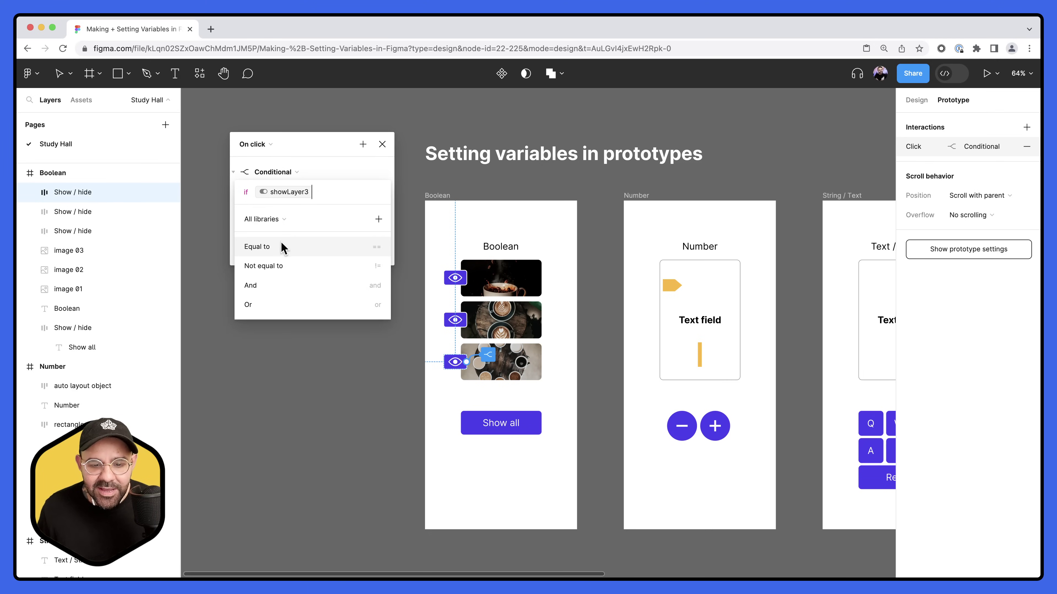
click(283, 245)
click(272, 248)
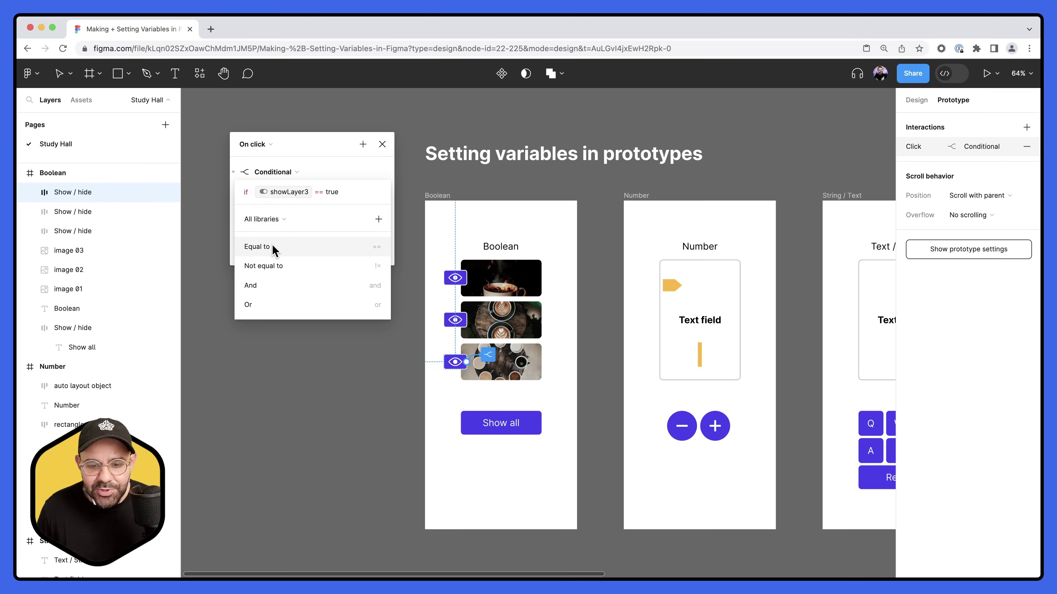
click(371, 177)
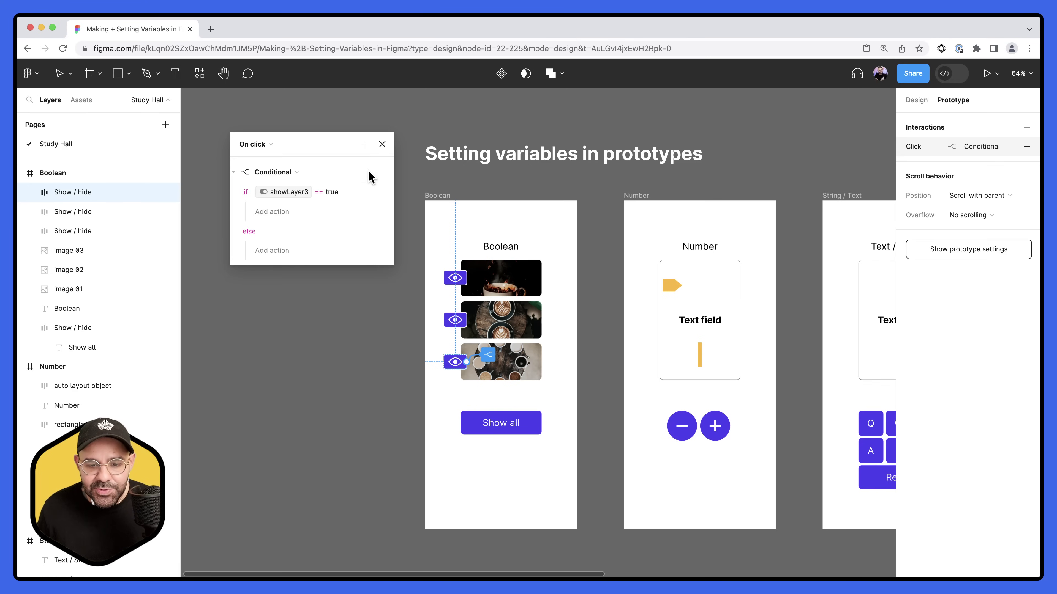
Add a Set variable action to the third eye button's if branch that sets showLayer3 to false
click(273, 211)
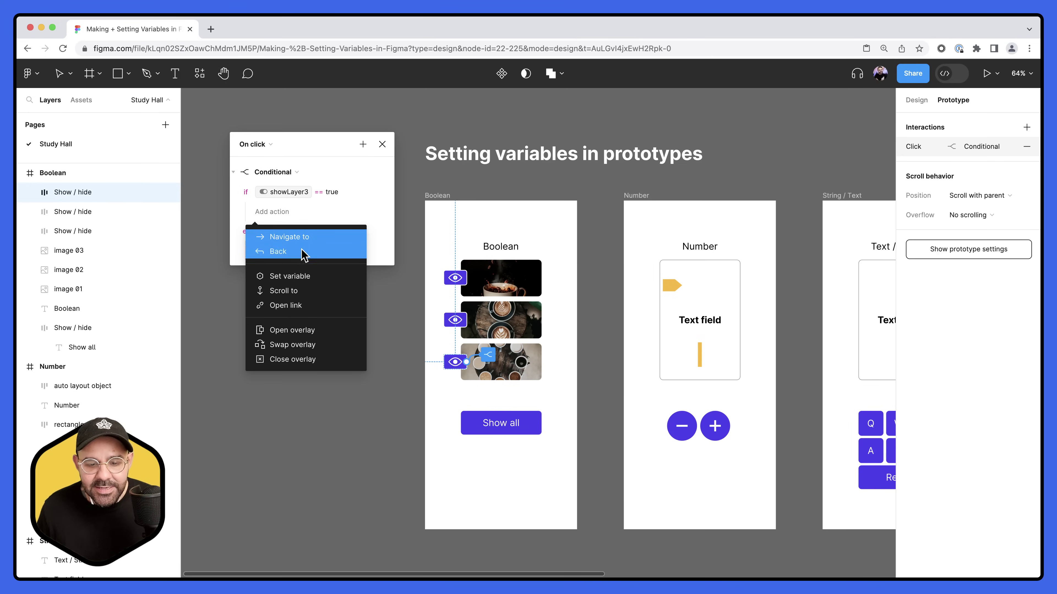
click(290, 276)
click(302, 345)
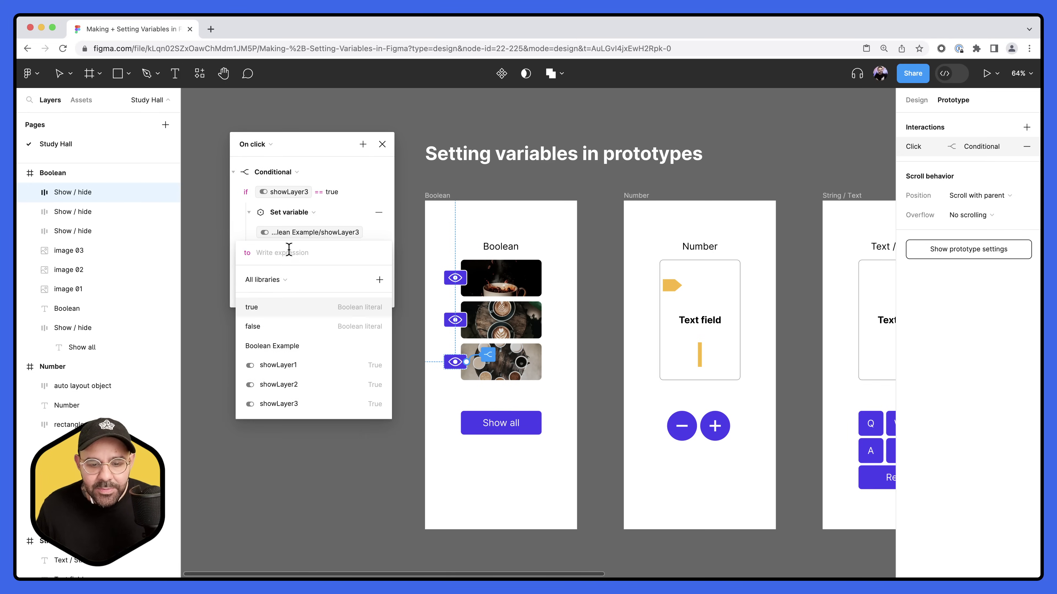
text(fa)
key(Return)
key(Return)
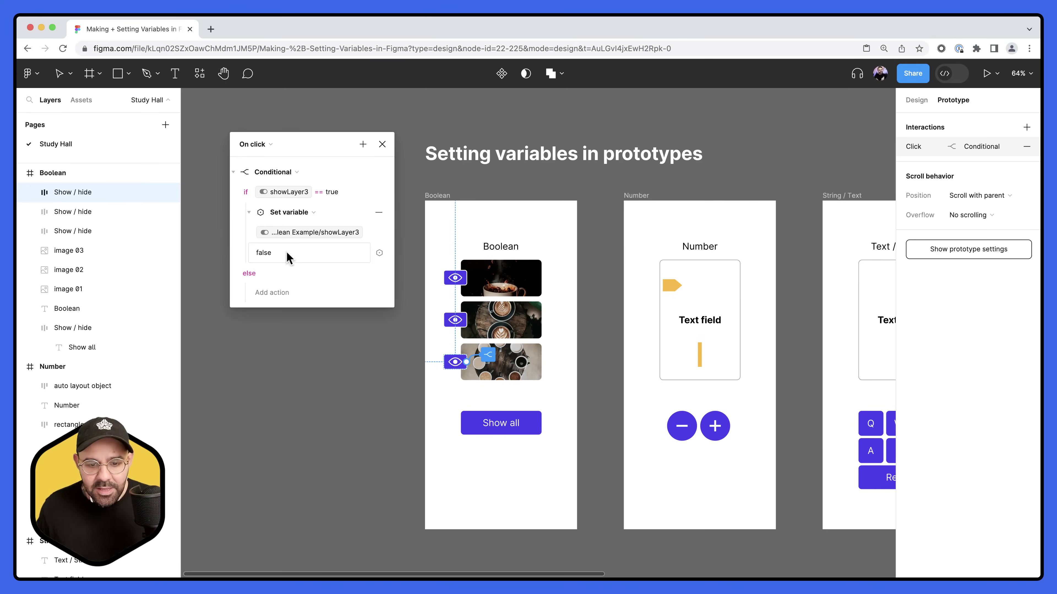
Add a Set variable action to the else branch that sets showLayer3 to true, and close the interaction settings
click(274, 292)
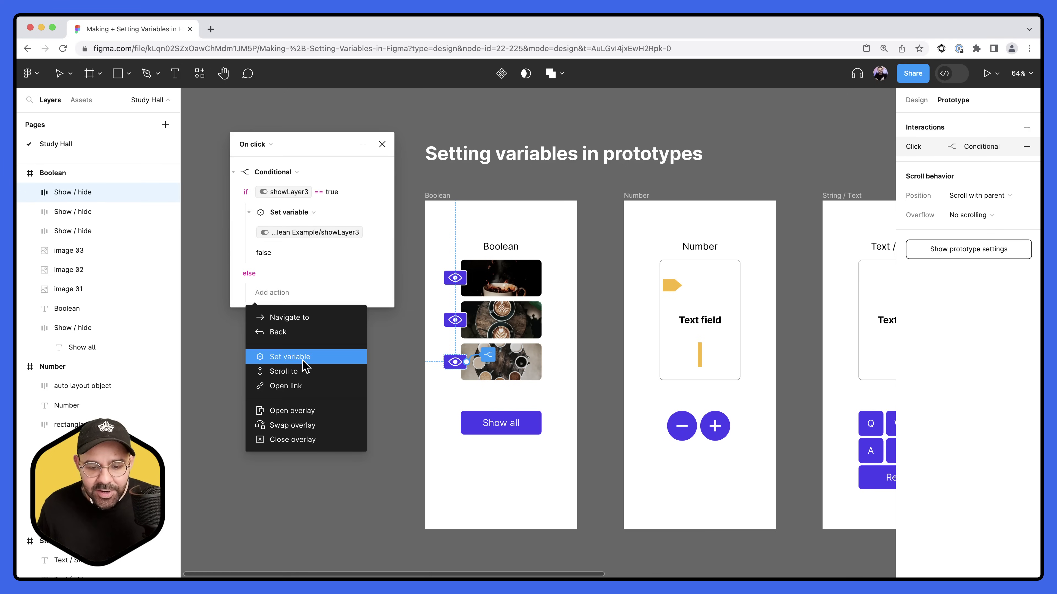
click(291, 356)
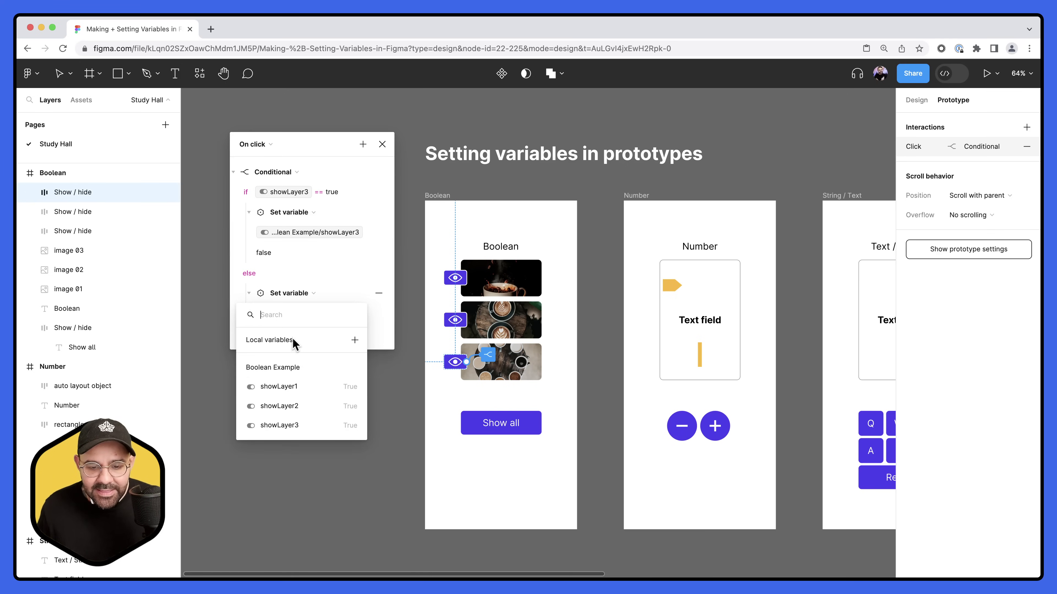
click(303, 425)
text(true)
key(Return)
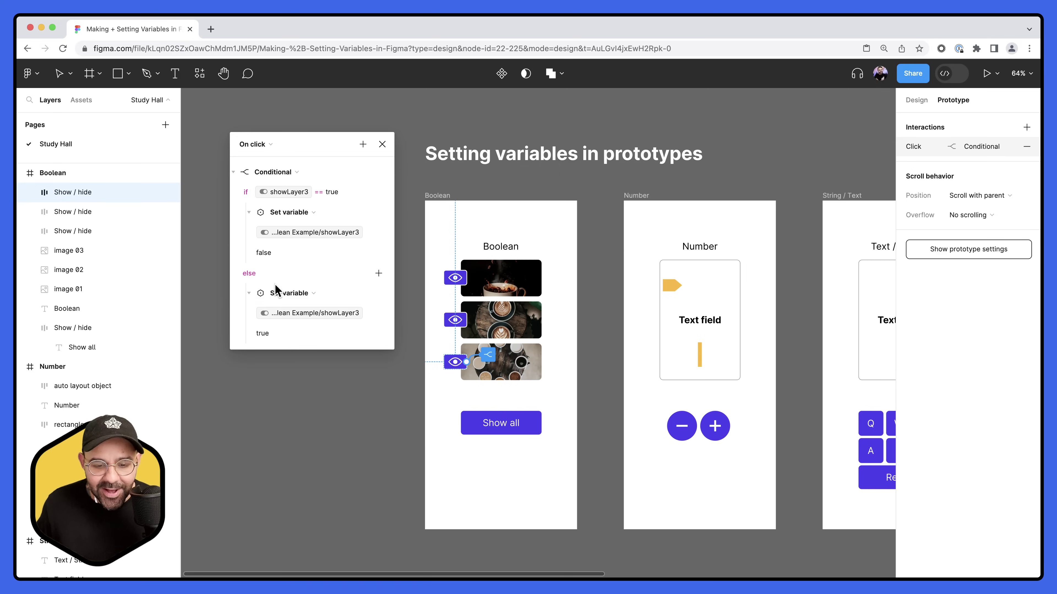
click(301, 416)
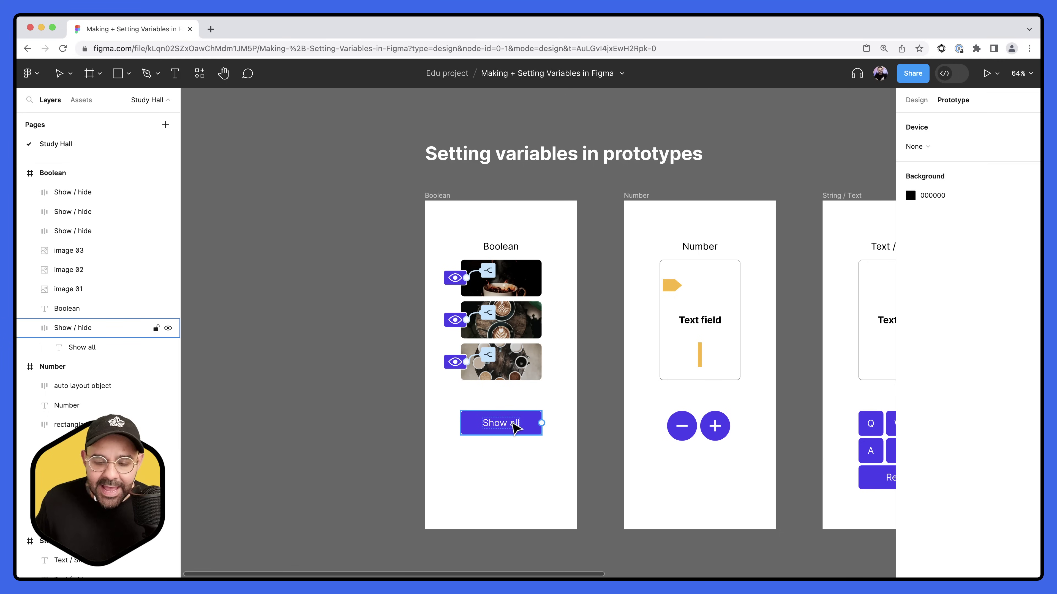
Preview the Boolean frame, test all three eye buttons by toggling each image repeatedly, and close the preview
click(447, 201)
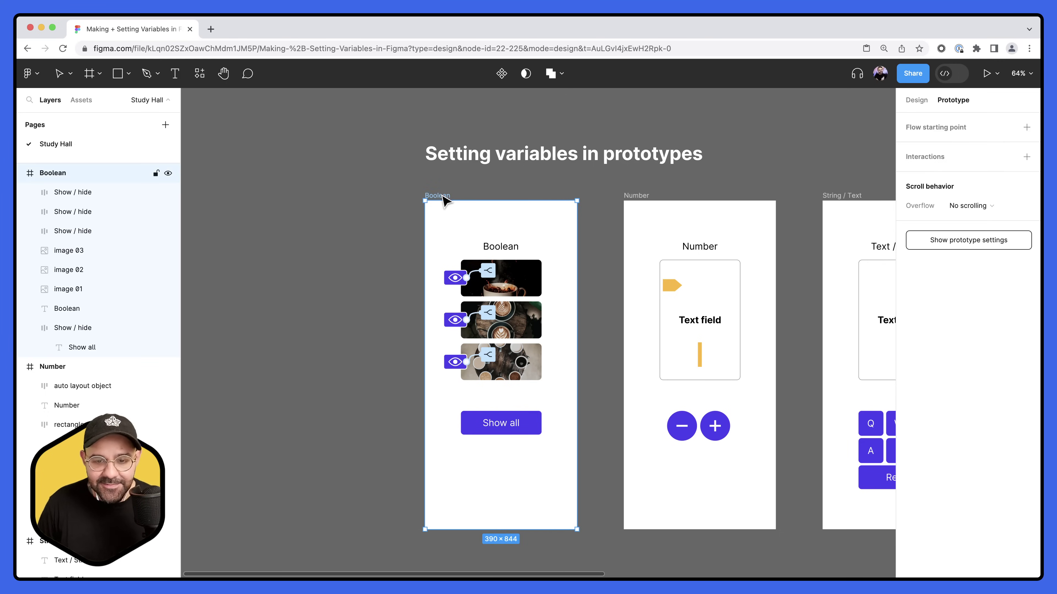
key(shift+space)
click(262, 222)
click(263, 221)
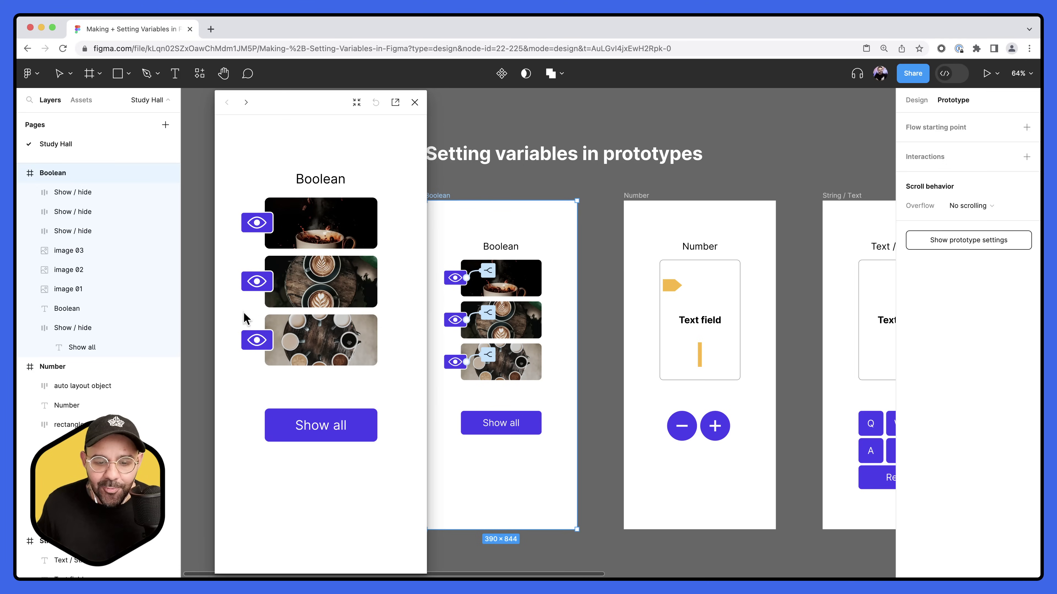
click(257, 283)
click(257, 284)
click(262, 341)
click(262, 342)
click(263, 342)
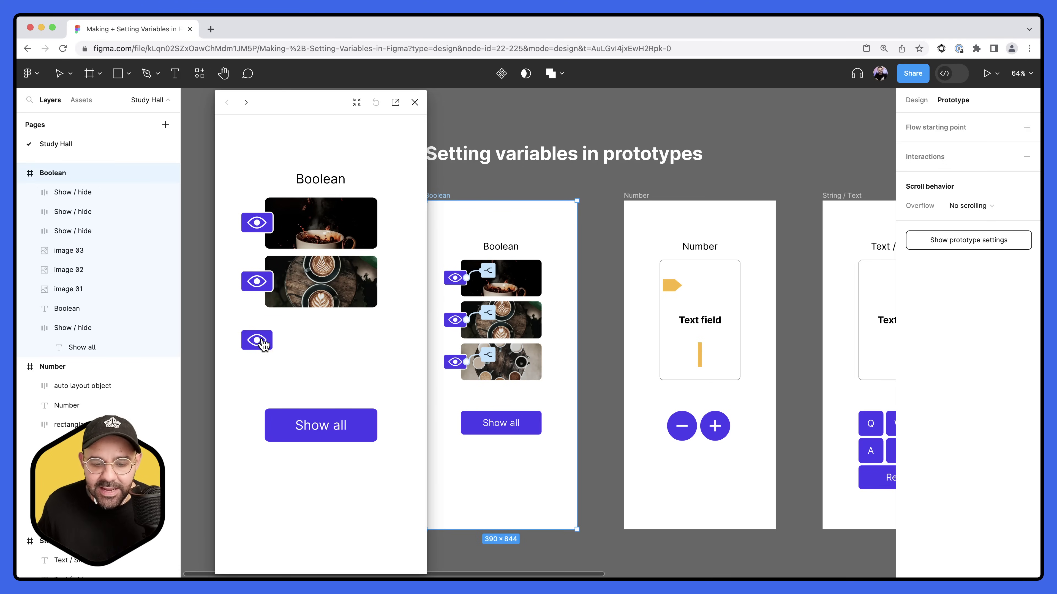
click(262, 342)
click(257, 285)
click(257, 285)
click(257, 285)
click(257, 285)
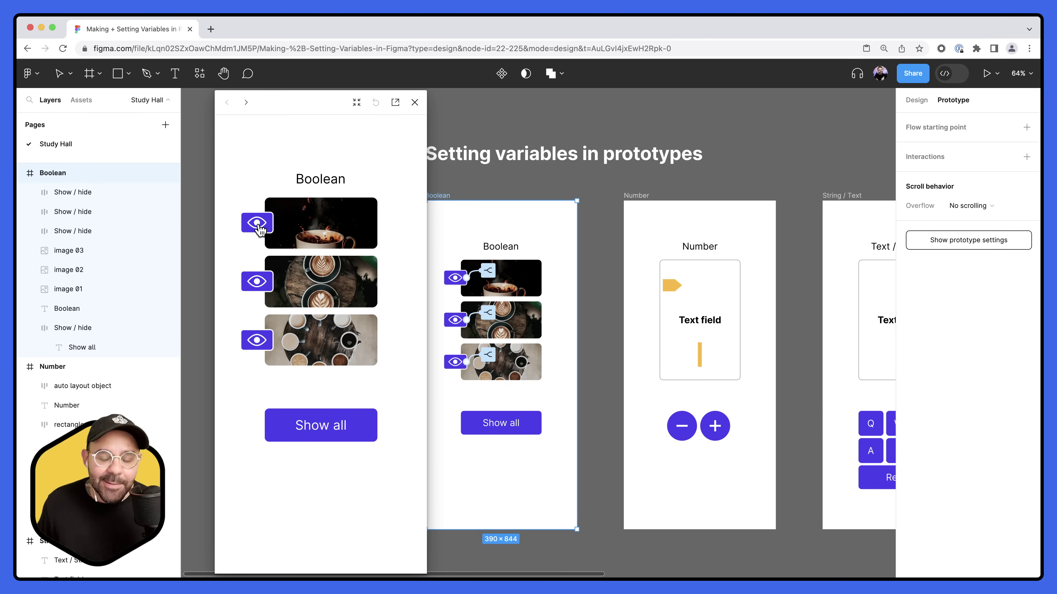
click(258, 225)
click(258, 224)
click(257, 225)
click(258, 225)
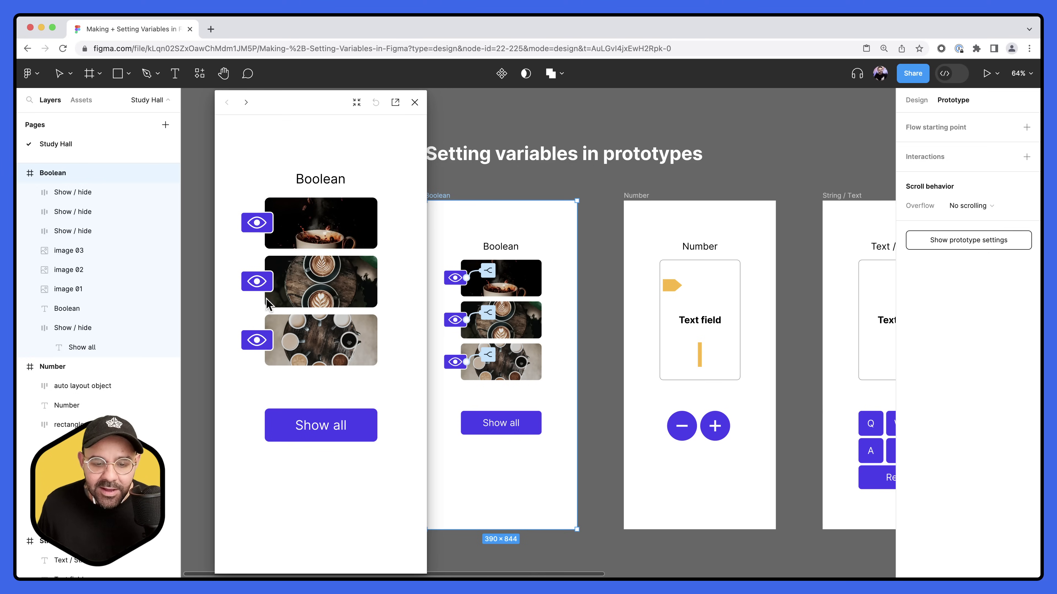
click(257, 283)
click(258, 283)
click(258, 342)
click(259, 342)
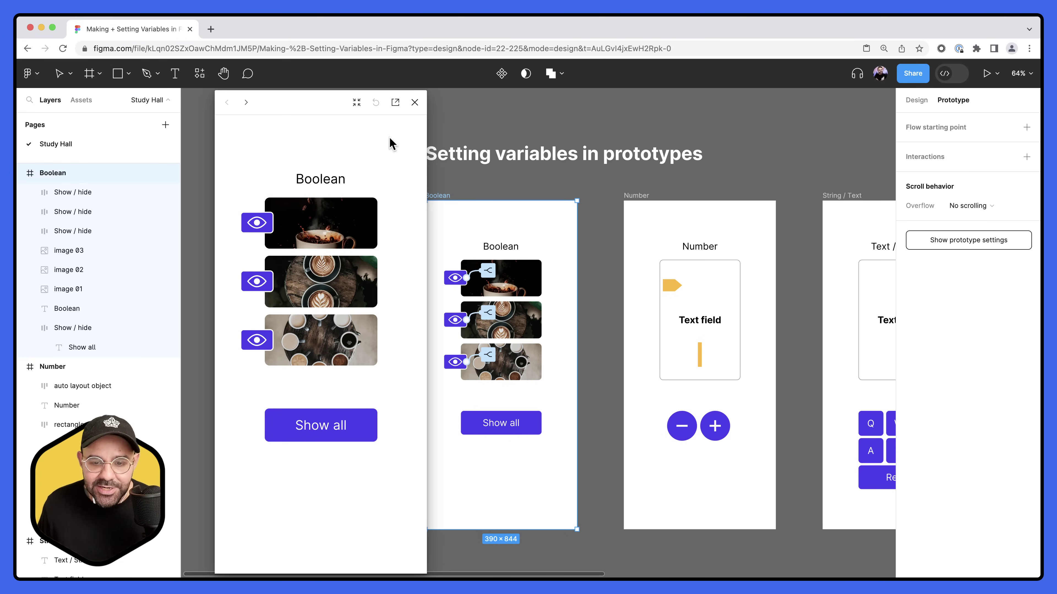
click(414, 102)
Add an on-click interaction to the Show all button and place its settings clear of the Boolean frame
click(472, 411)
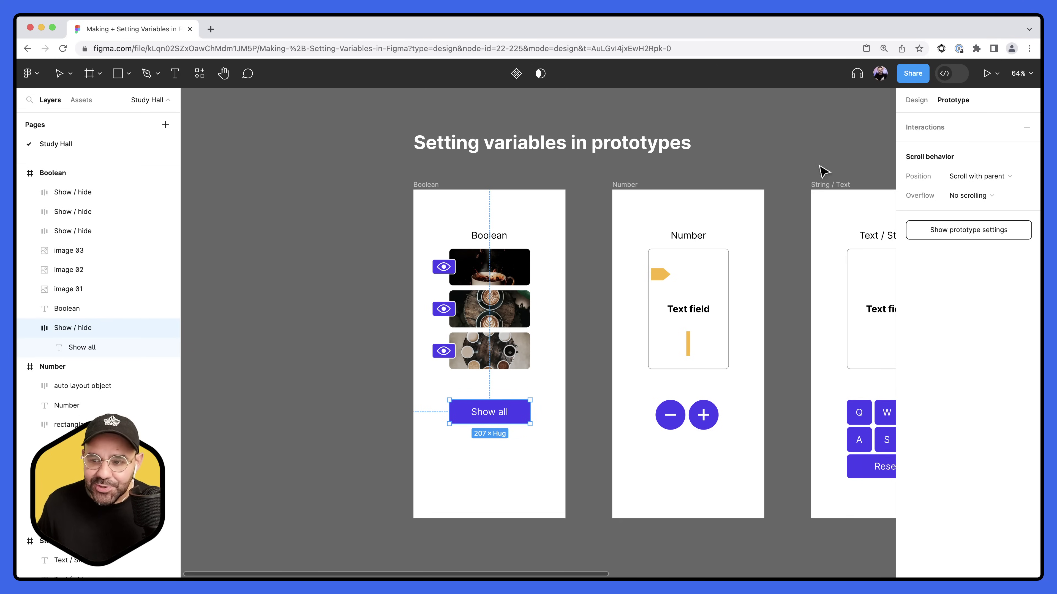
click(922, 133)
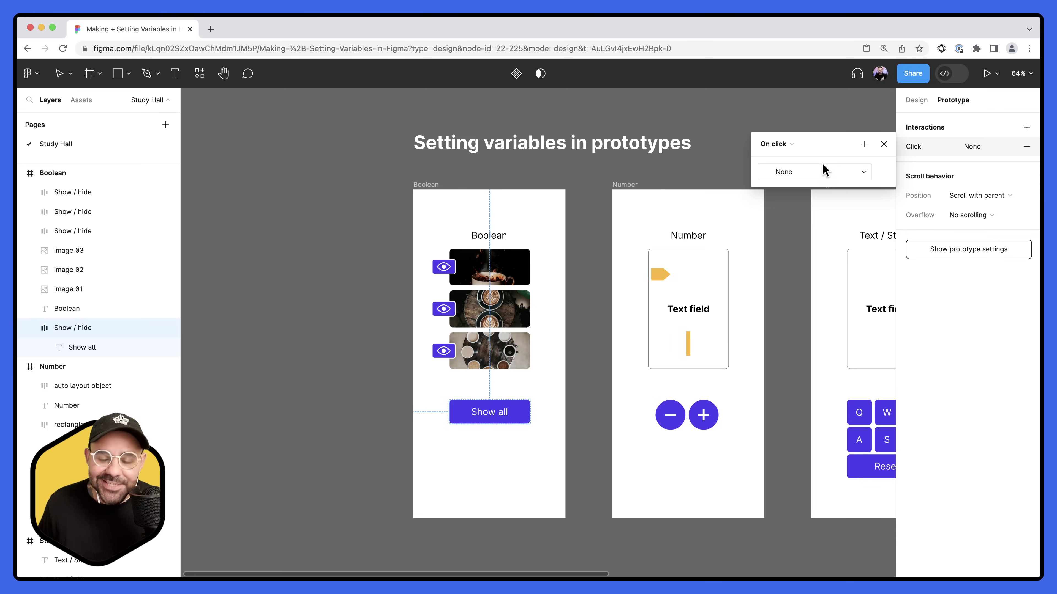
drag(824, 151, 294, 141)
Make the Show all button's click action a Set variable that sets showLayer1 to true
click(266, 163)
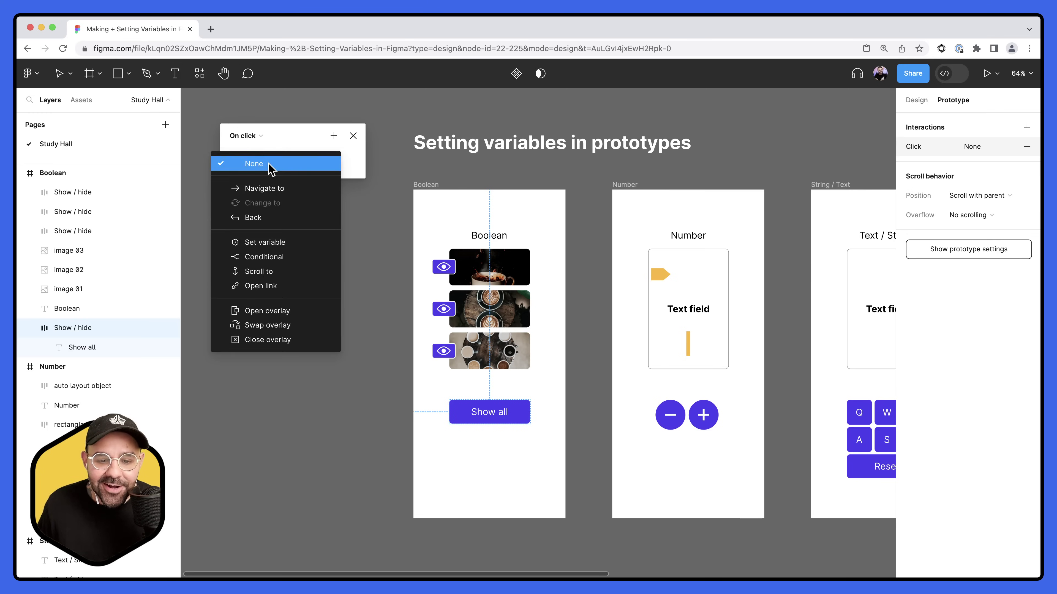
click(276, 249)
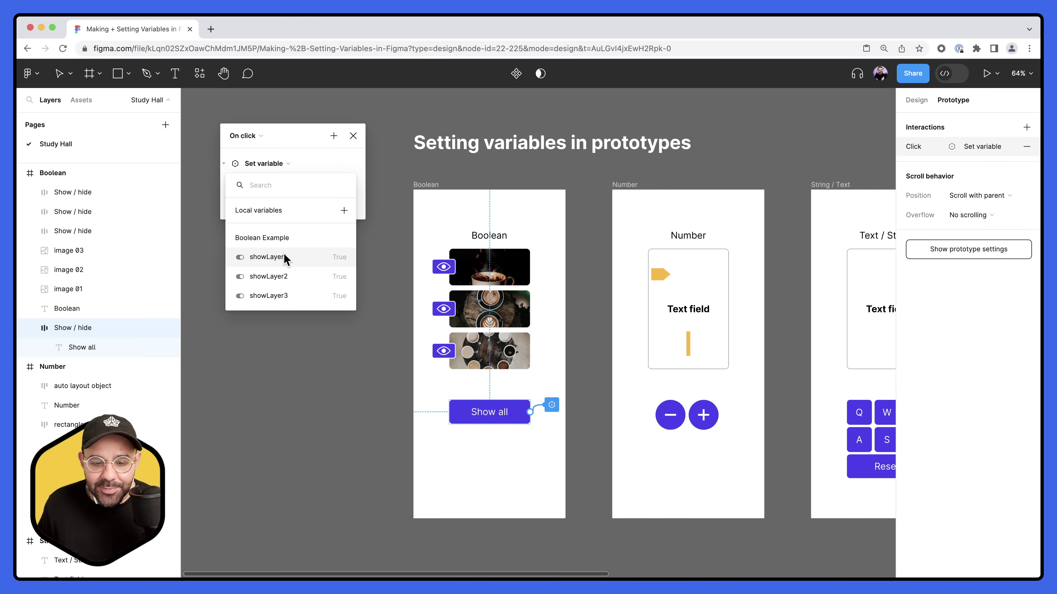
click(287, 257)
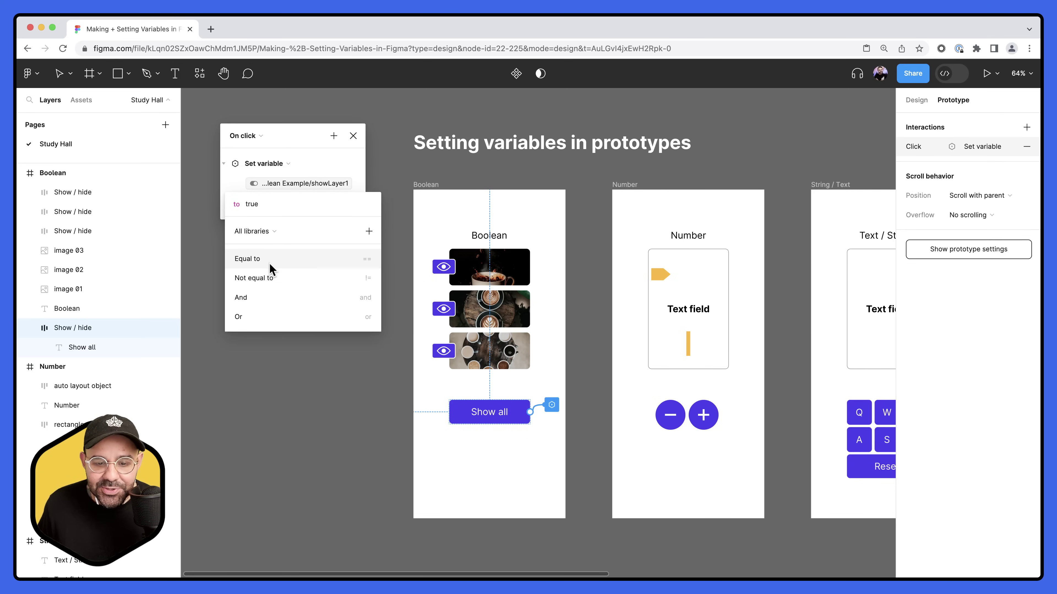
click(358, 175)
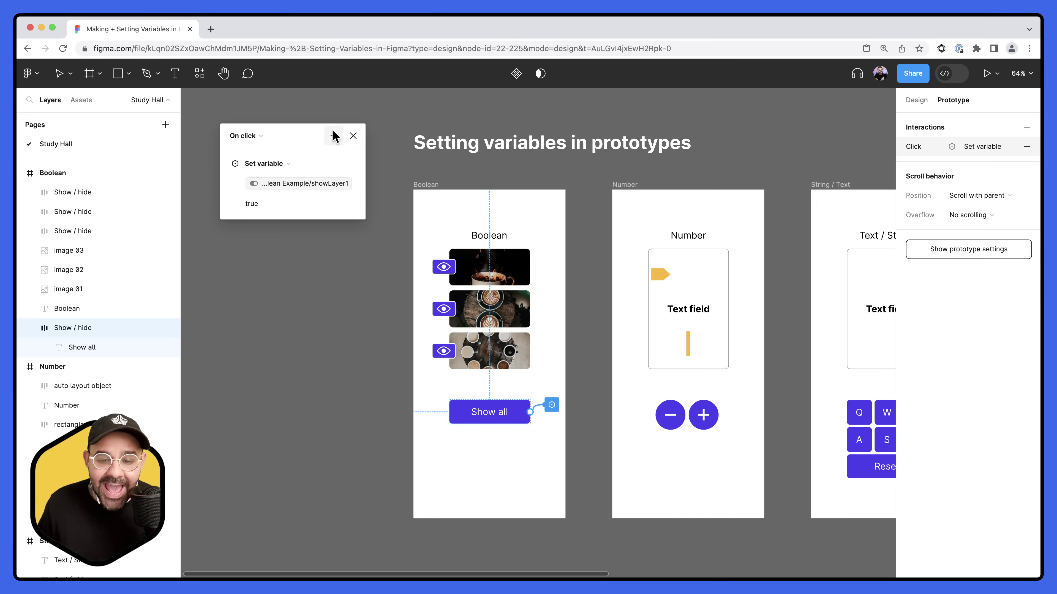
Add a second Set variable action to the Show all button's click interaction, setting showLayer2 to true
click(333, 137)
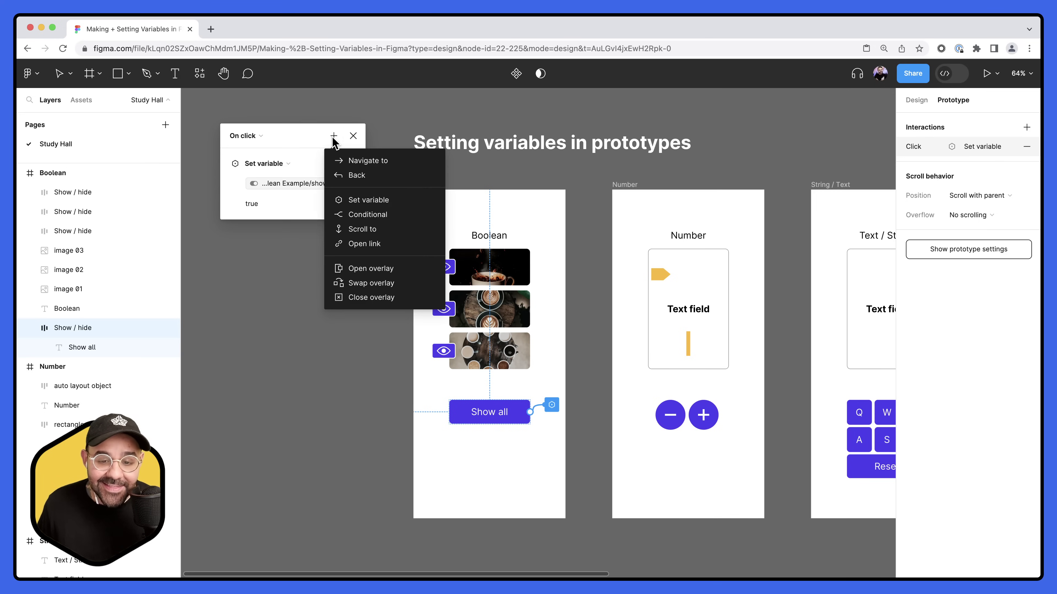
click(367, 201)
click(289, 340)
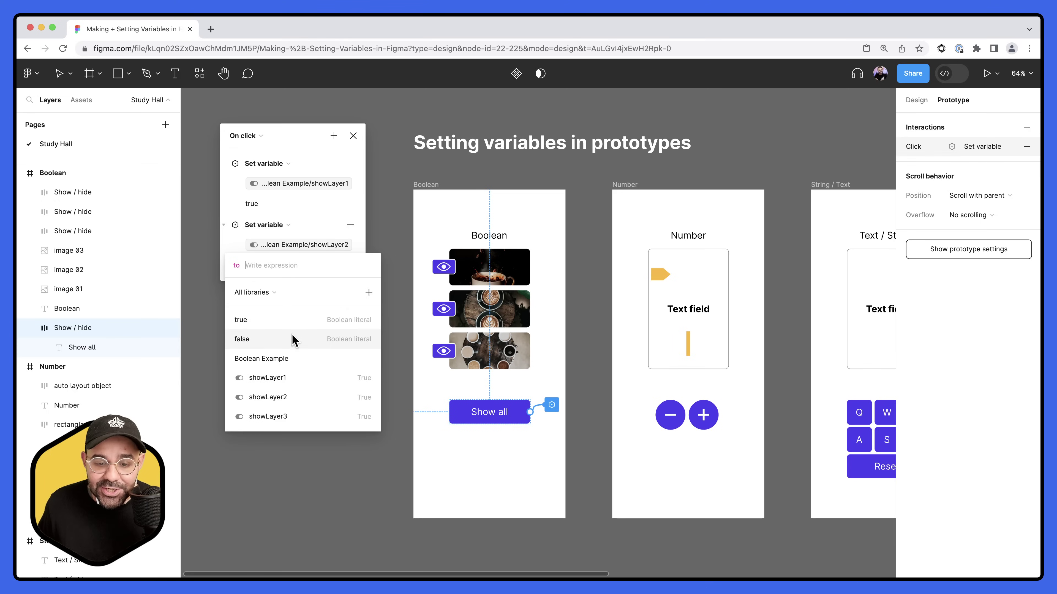
click(275, 319)
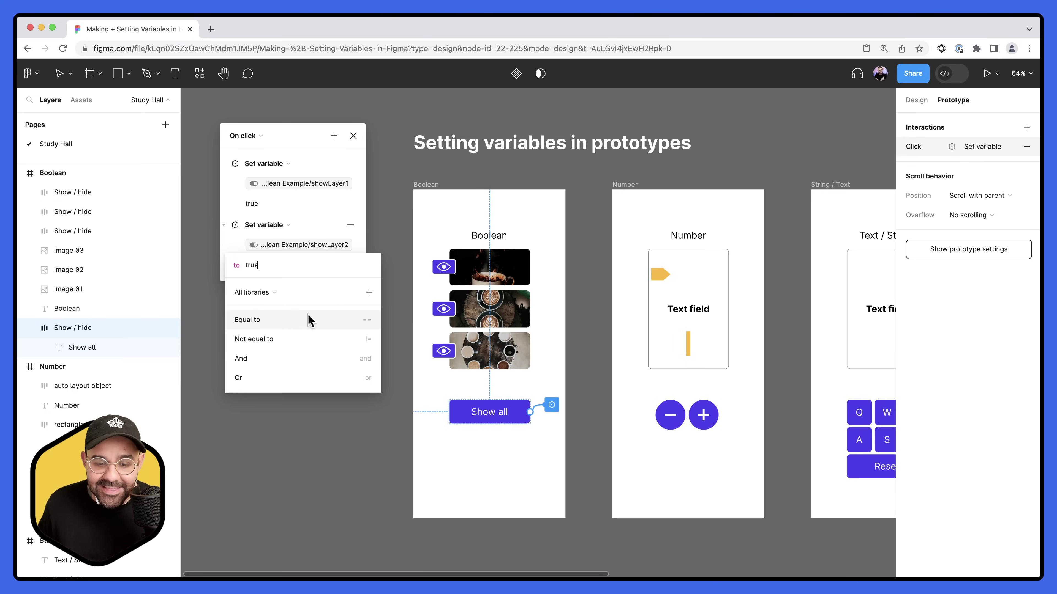
click(354, 246)
Add a third Set variable action that sets showLayer3 to true, and close the Show all button's interaction settings
click(333, 136)
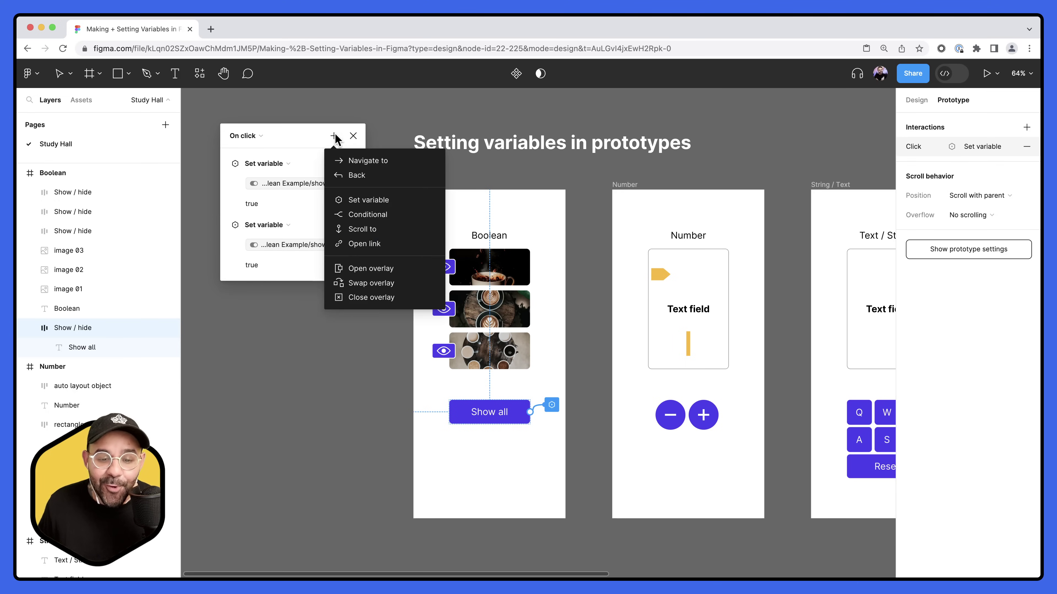
click(371, 203)
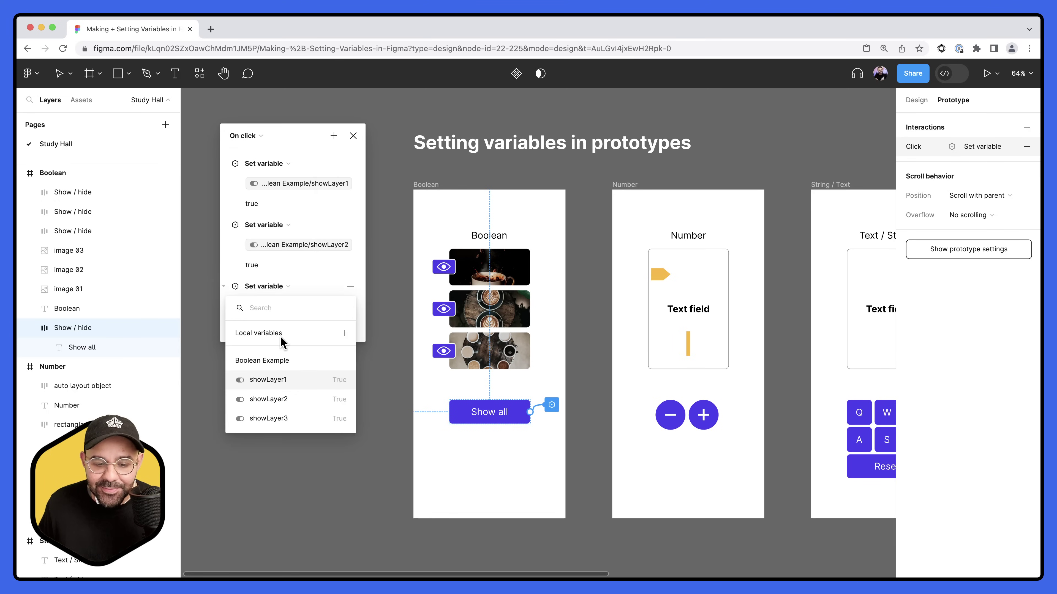
click(292, 418)
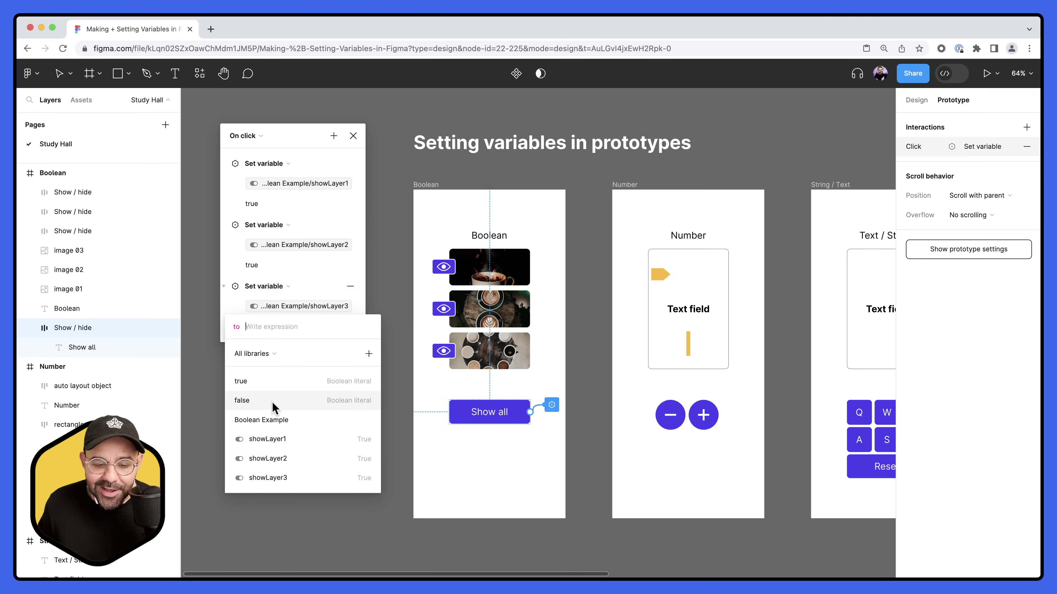
click(269, 381)
click(372, 300)
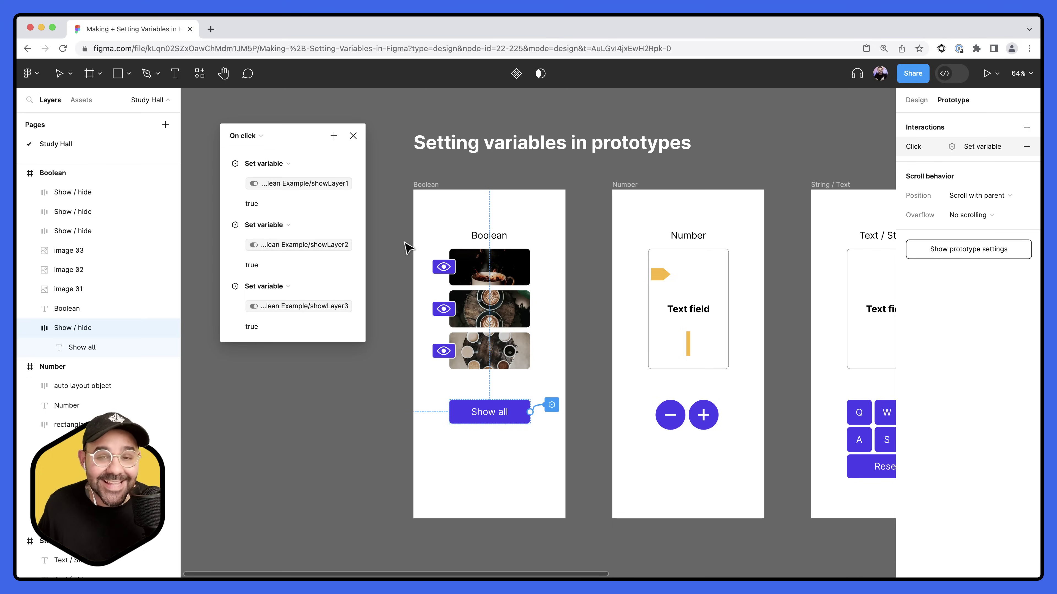
click(354, 139)
Preview the Boolean frame, hide images with the eye buttons, restore them with Show all, and close the preview
click(428, 185)
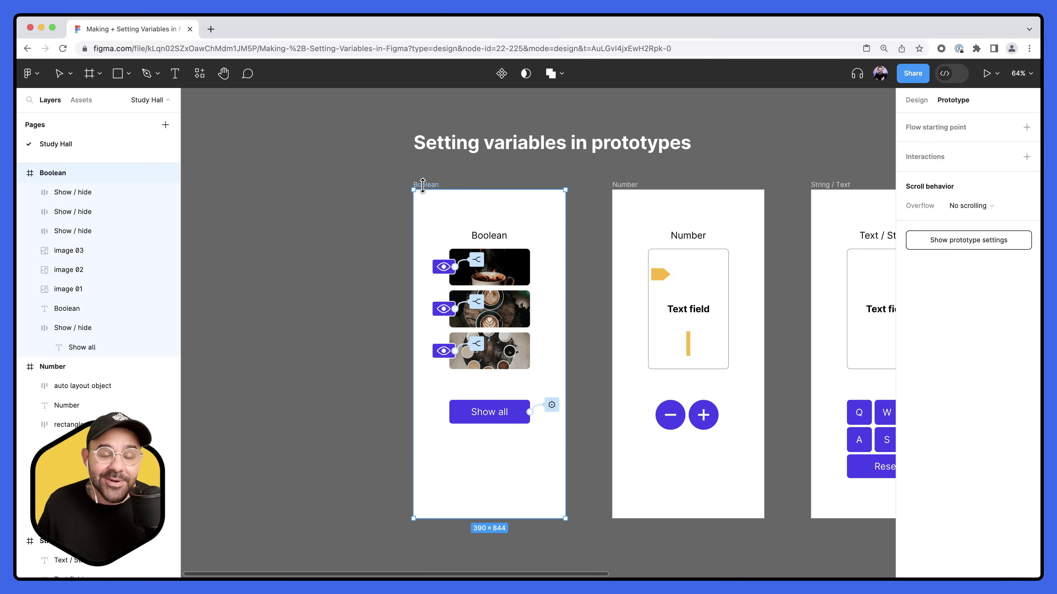
key(shift+space)
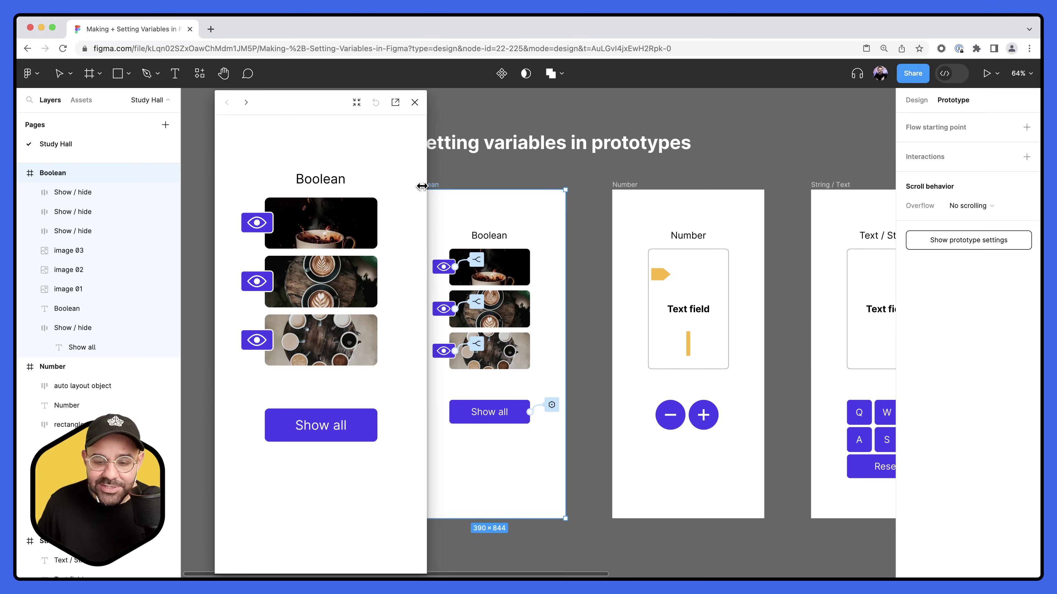
click(252, 227)
click(255, 284)
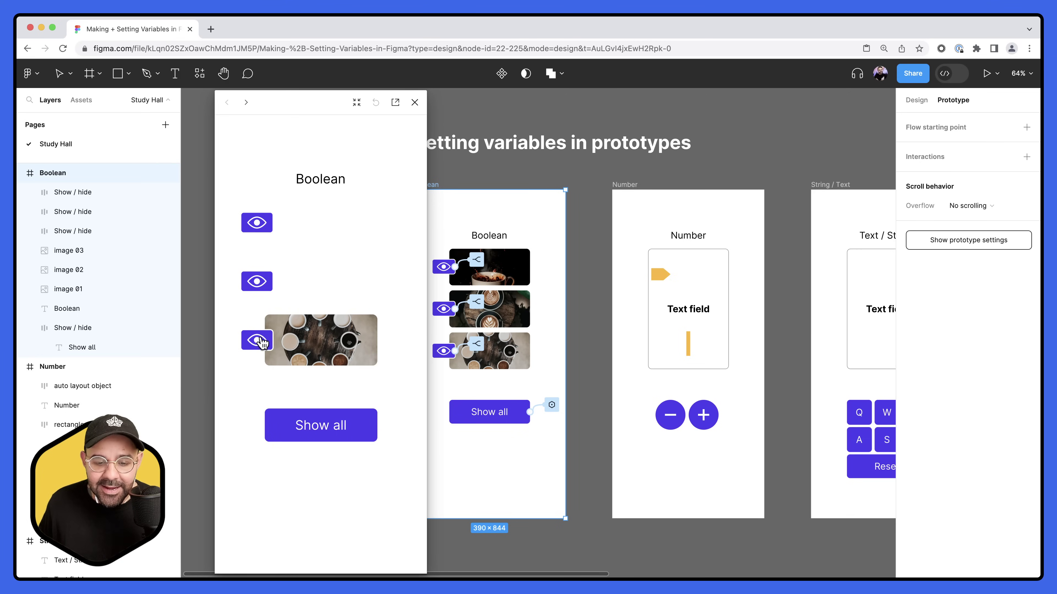
click(256, 339)
click(325, 429)
click(258, 284)
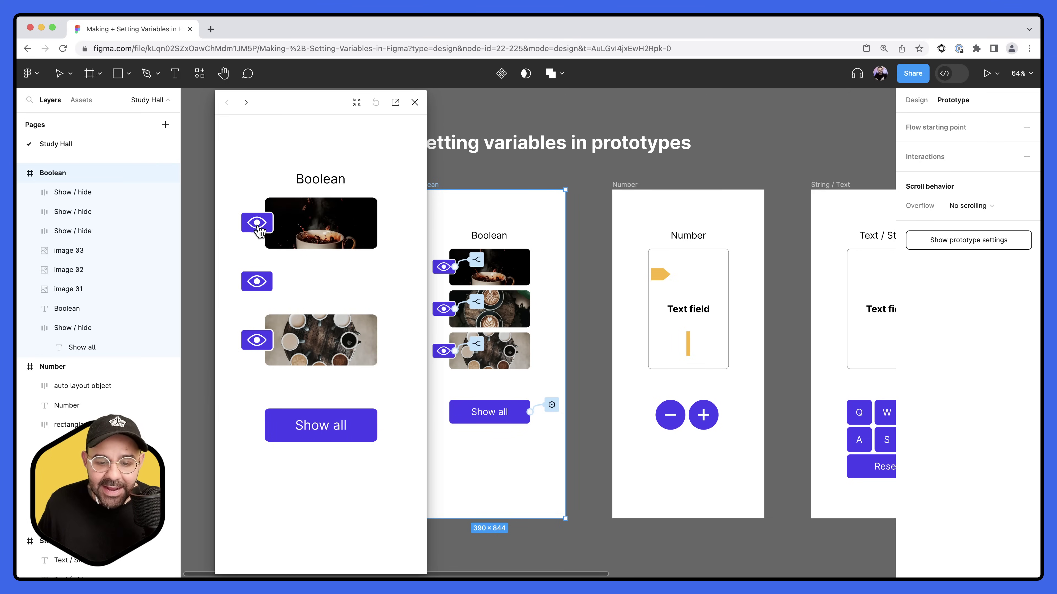
click(257, 225)
click(321, 433)
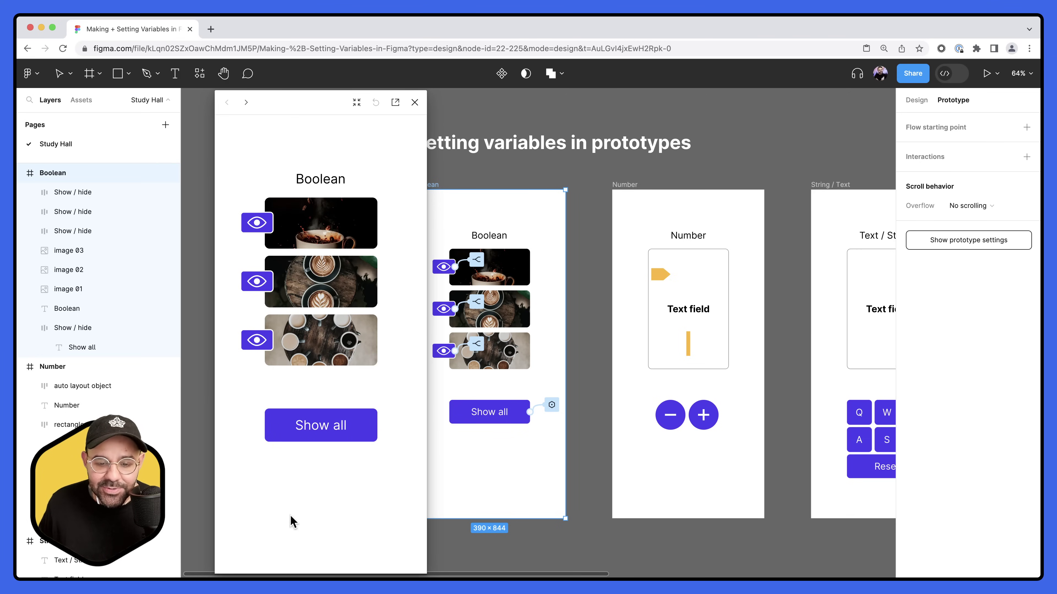
click(415, 102)
Examine image 01's layer visibility variable in its design properties, and clear the selection
click(288, 220)
scroll(288, 219, right, 3)
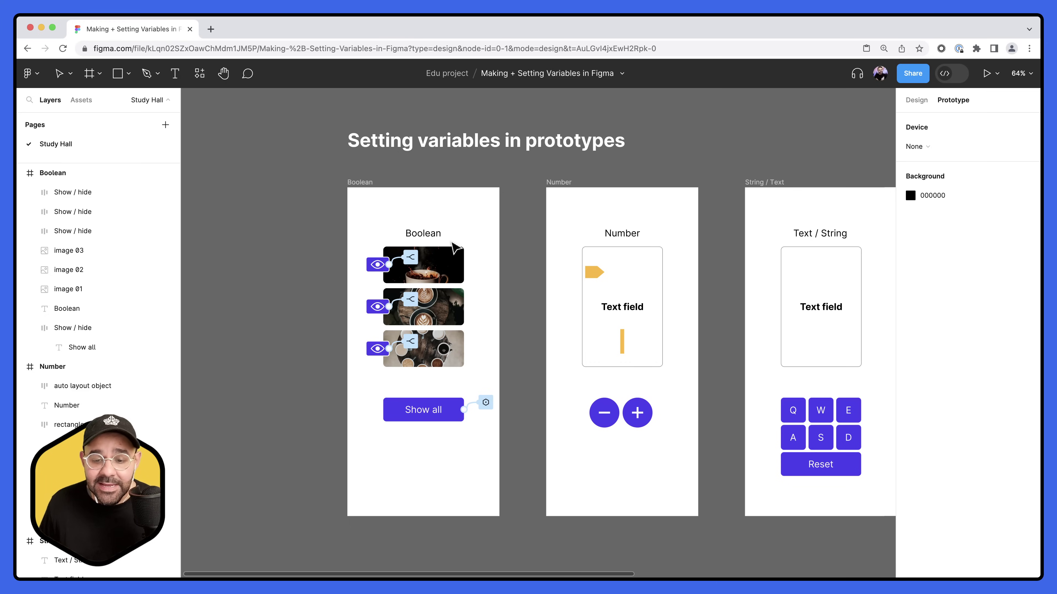
click(457, 250)
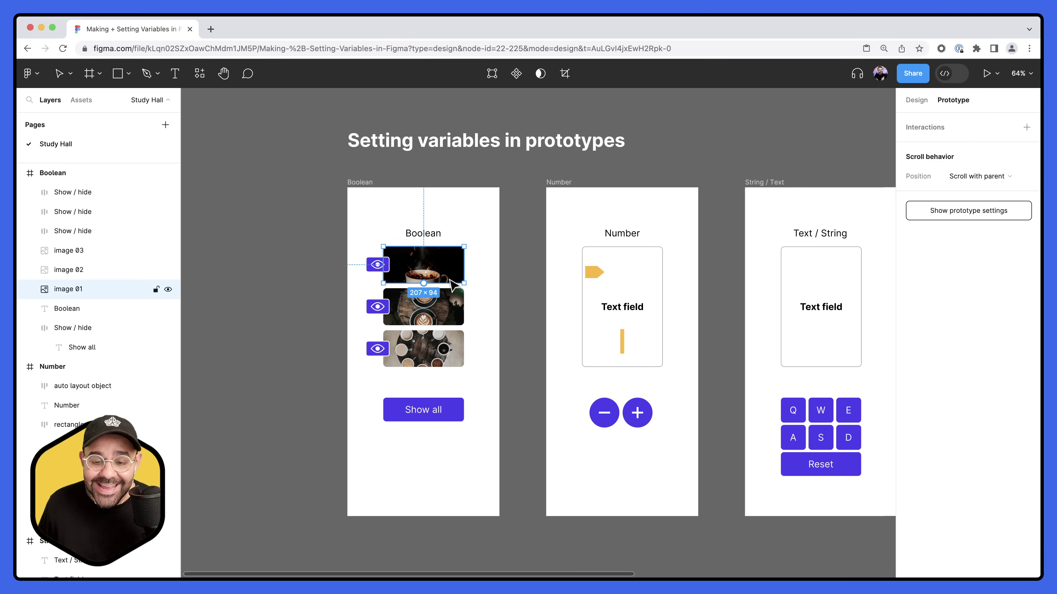
click(915, 102)
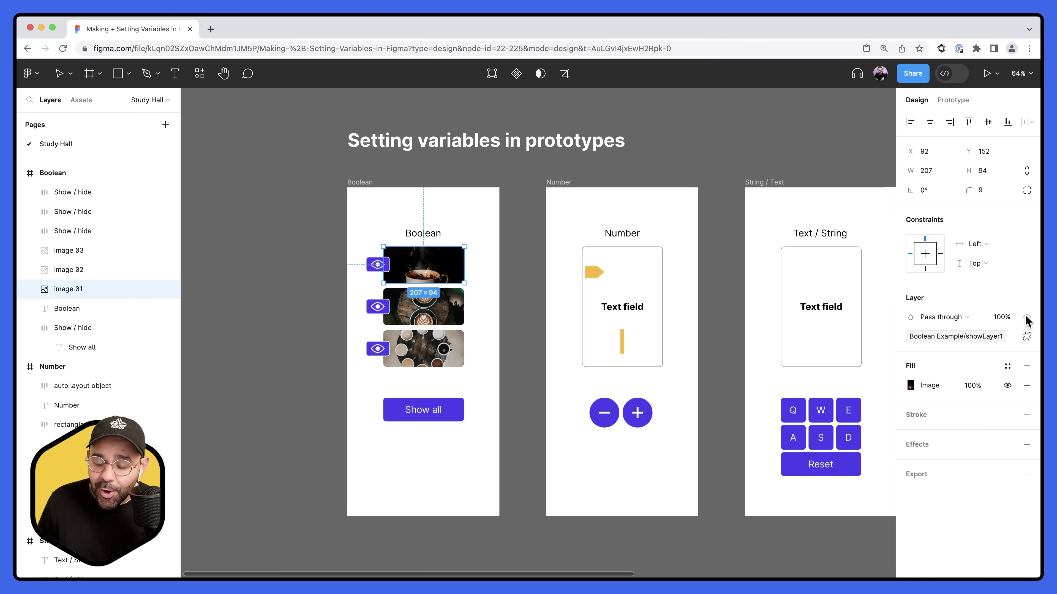
click(294, 232)
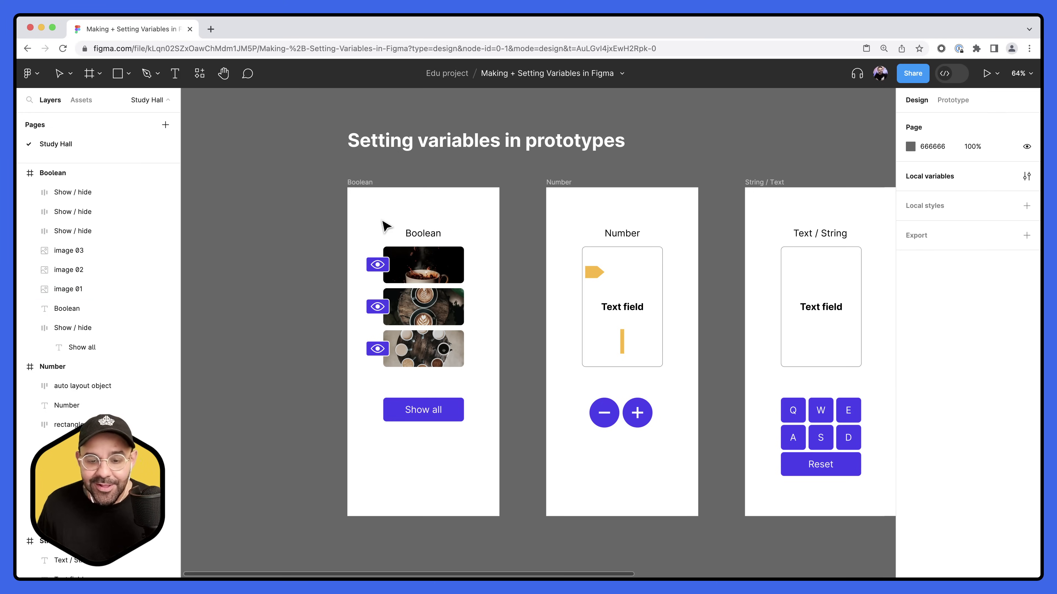
Create a number variable named Num with a value of 2, and close the local variables window
scroll(566, 207, right, 5)
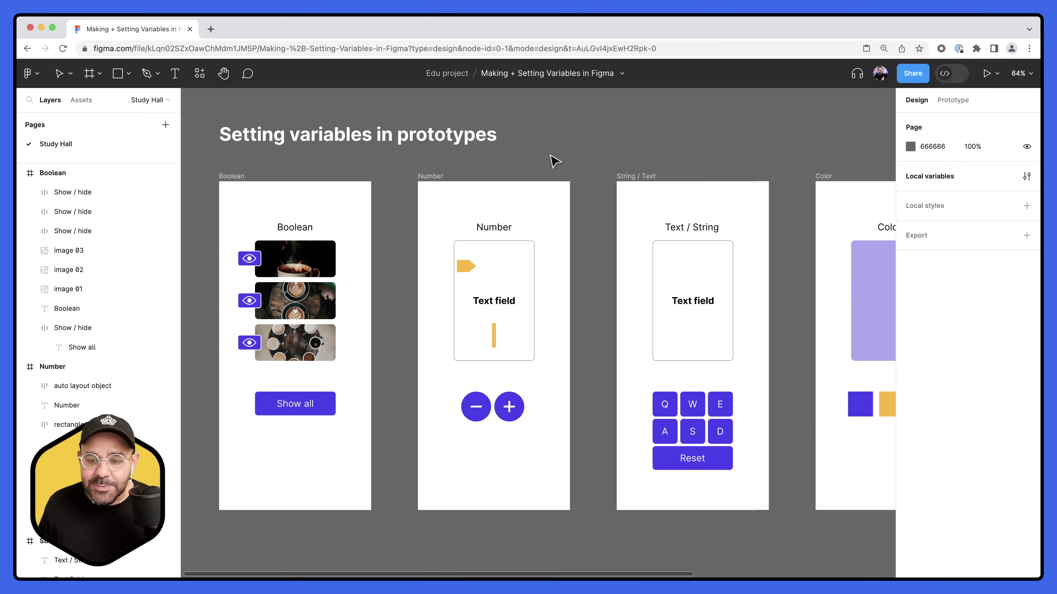
click(1027, 176)
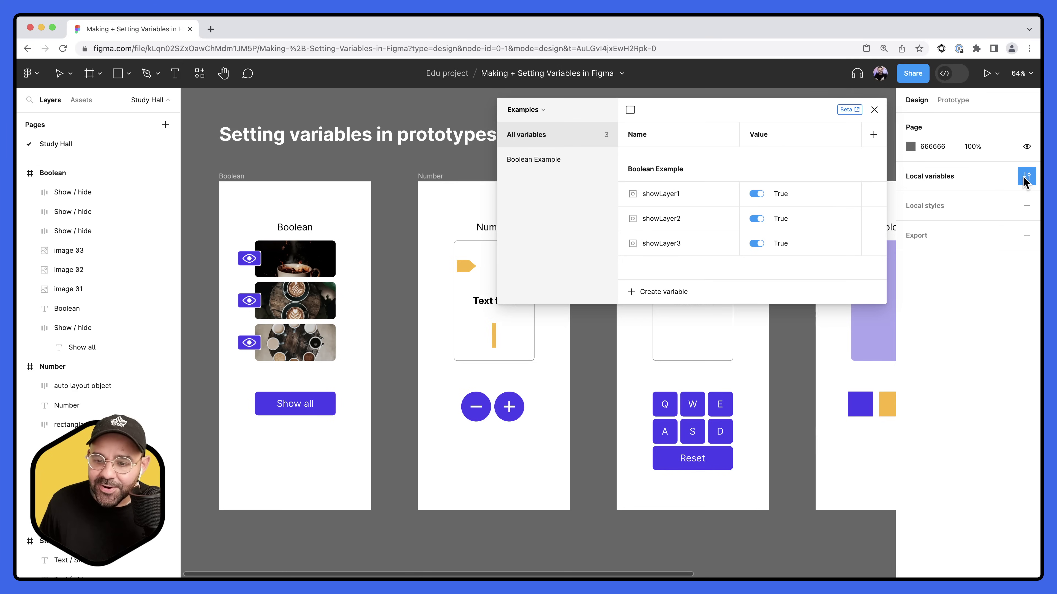
click(654, 293)
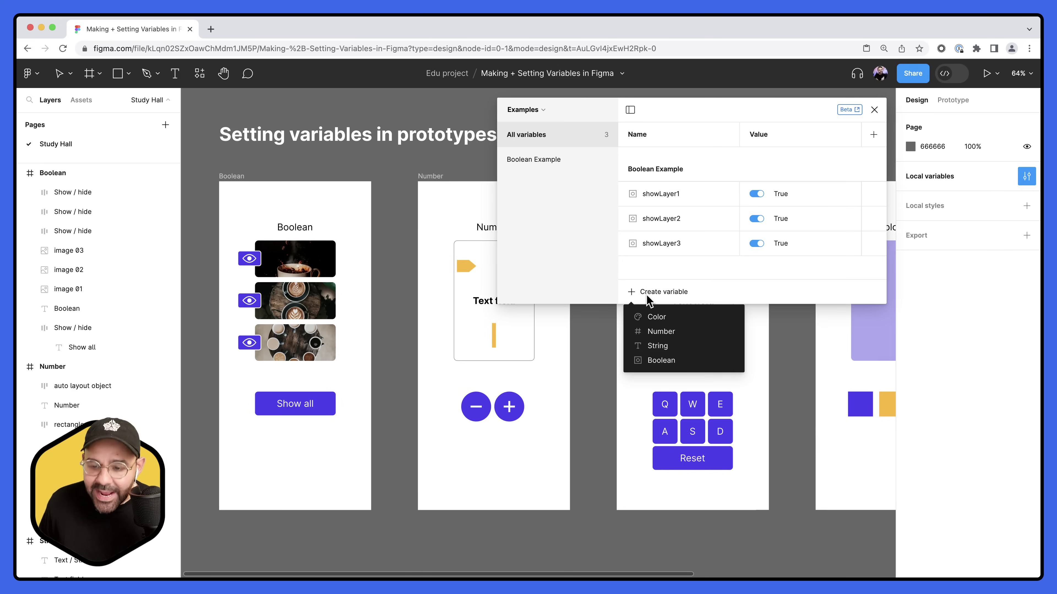
click(660, 333)
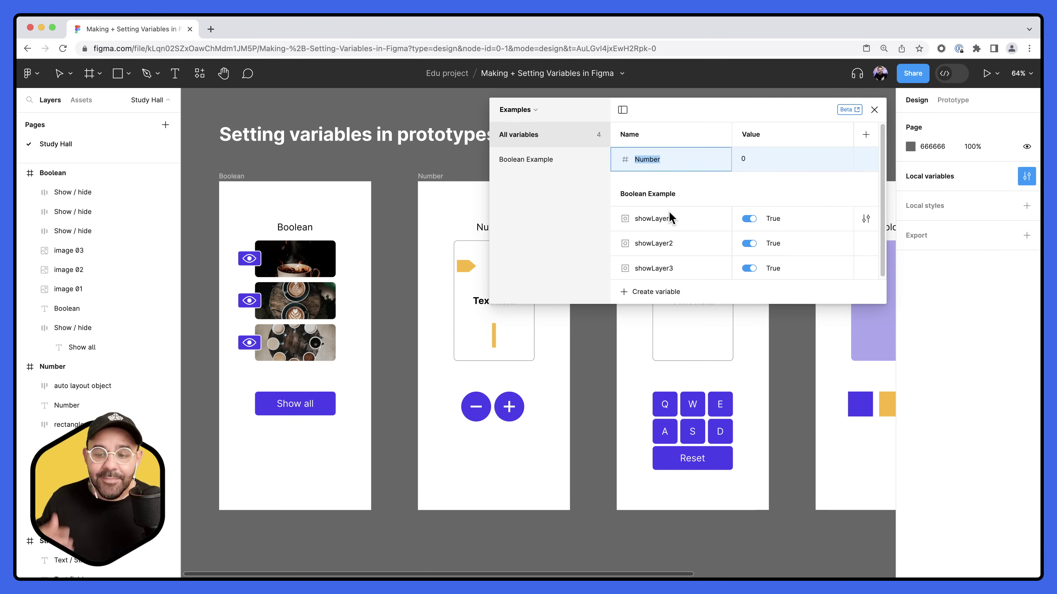
text(Nu)
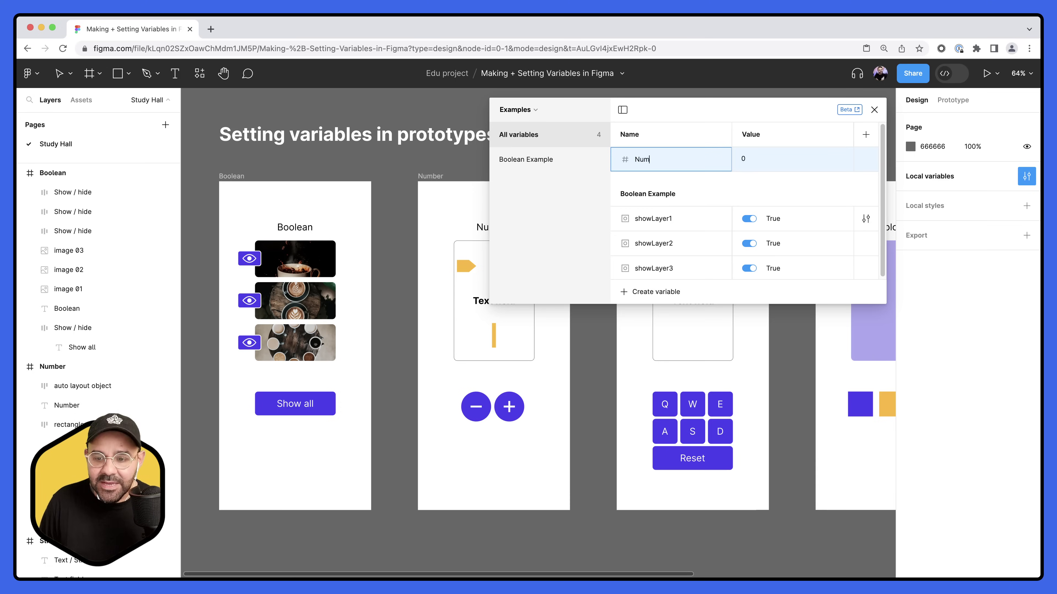
key(Return)
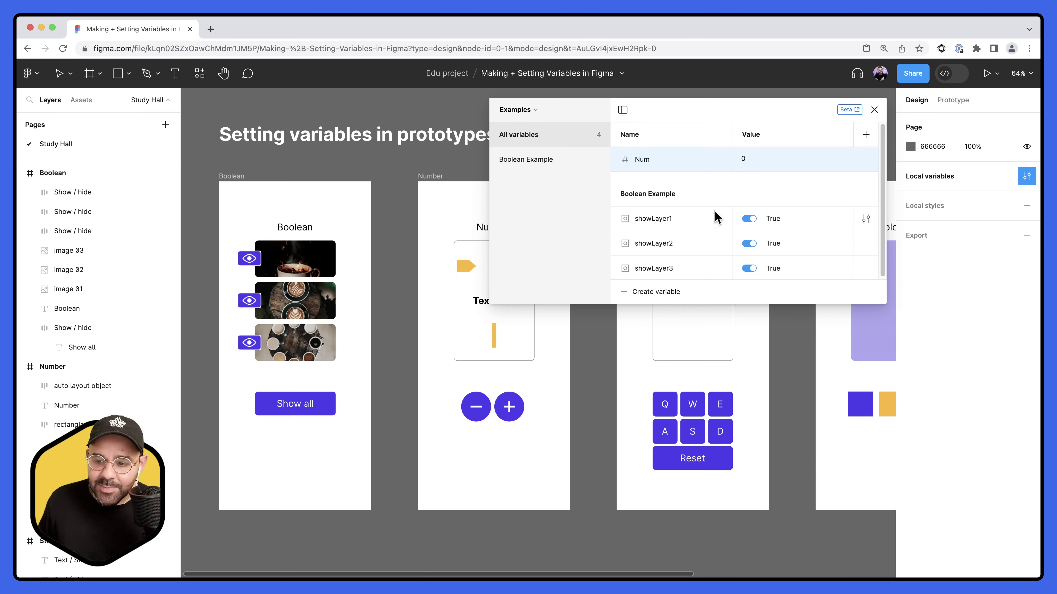
click(757, 160)
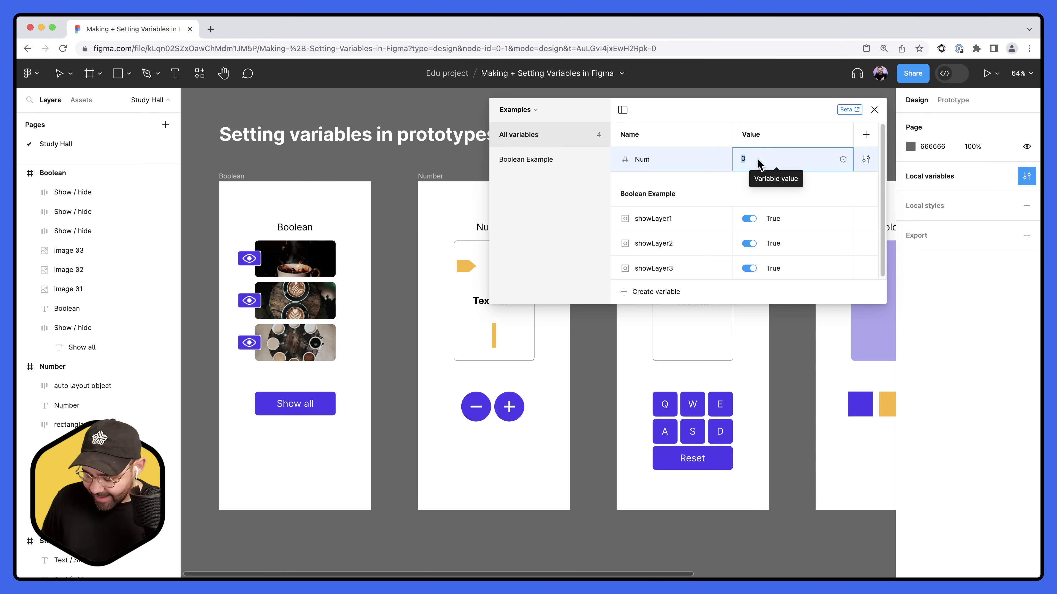
text(2)
key(Return)
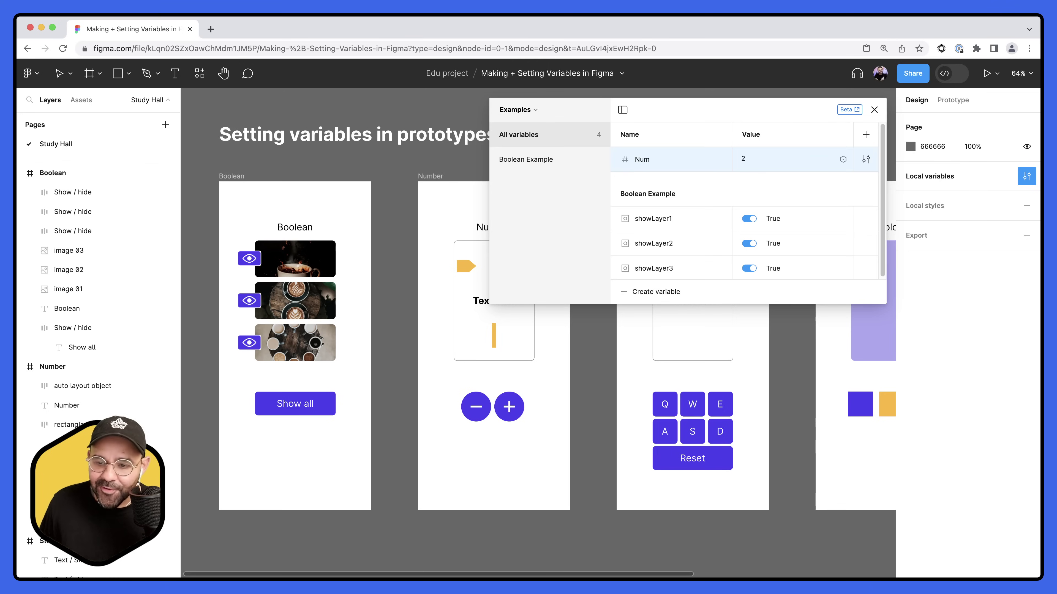
click(874, 110)
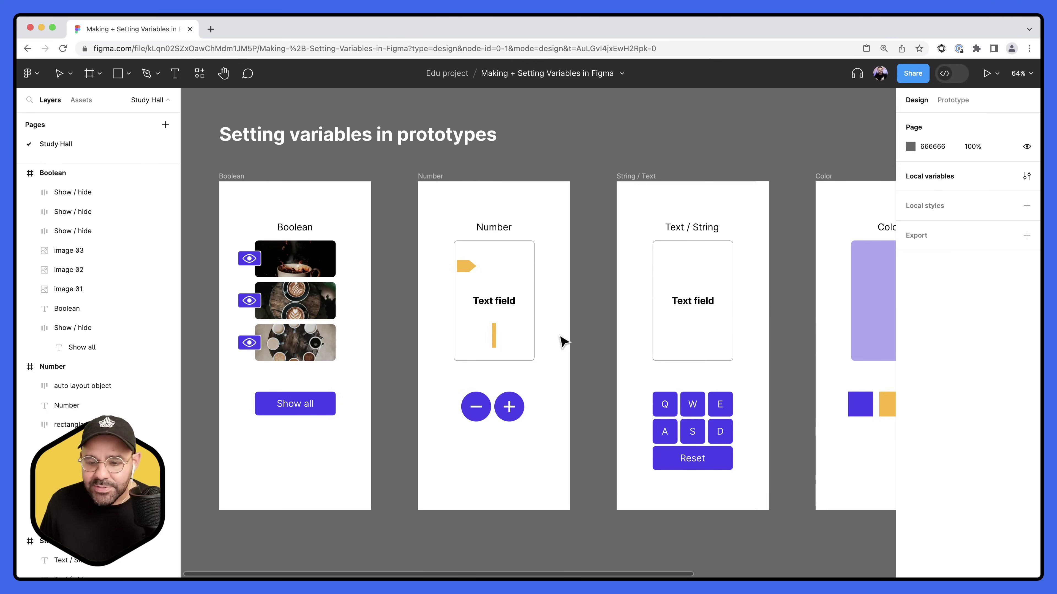
Apply the Num variable to the Number frame's text field content, and clear the selection
click(510, 309)
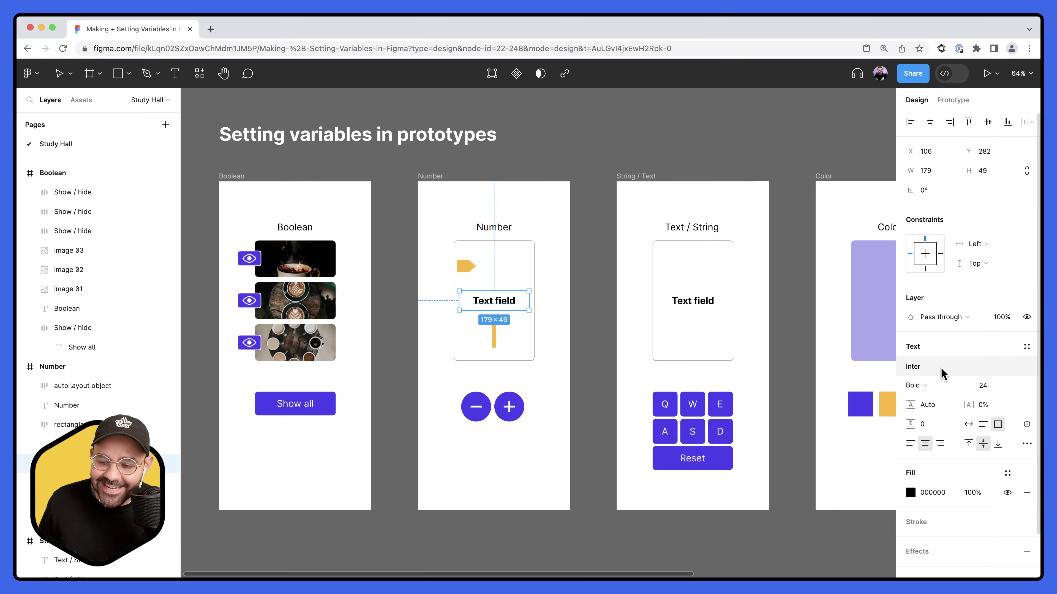
click(1026, 424)
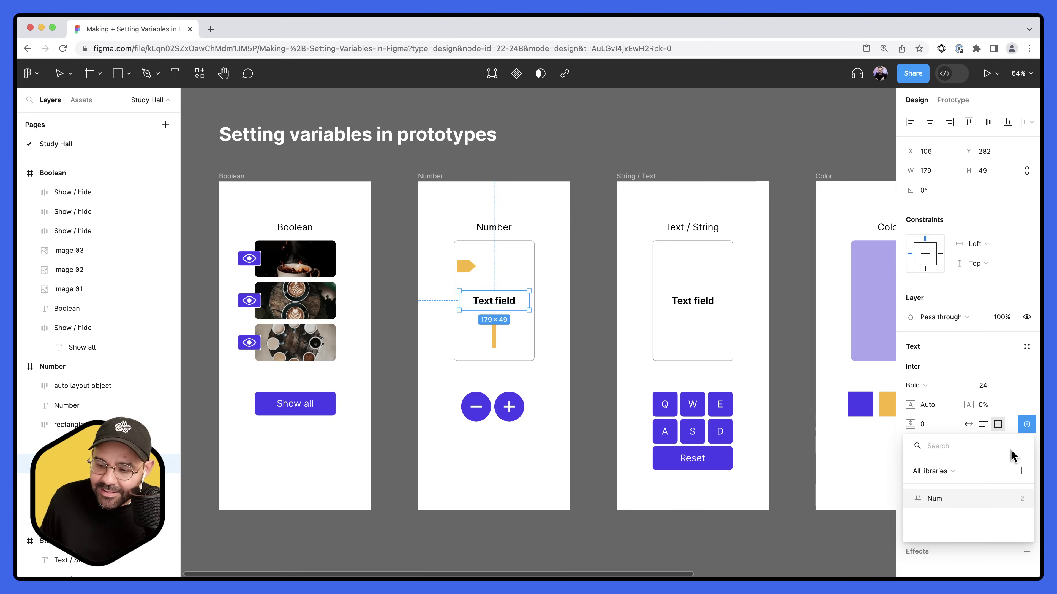
click(949, 499)
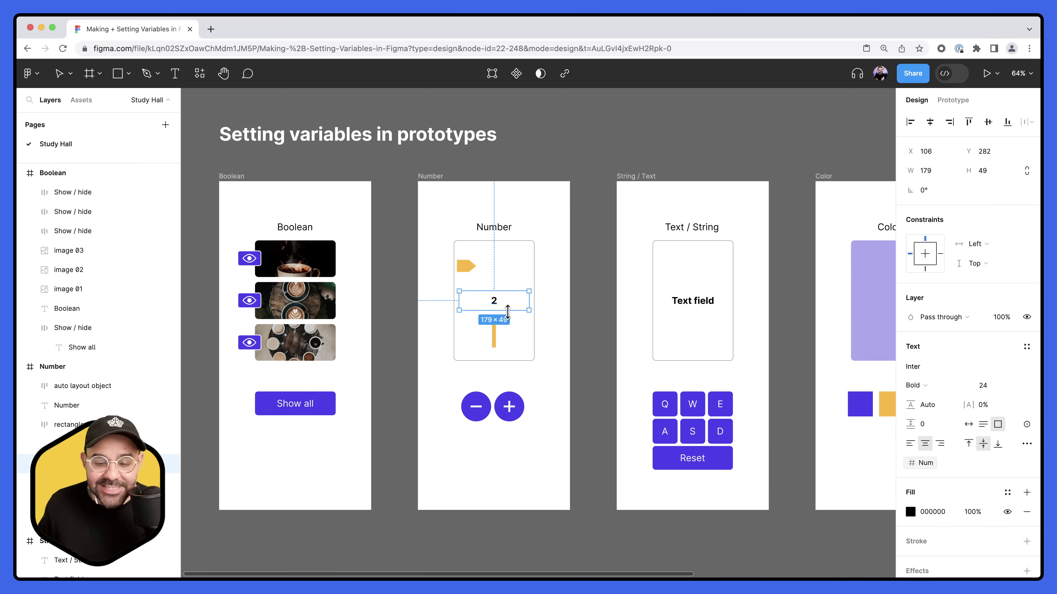
click(617, 152)
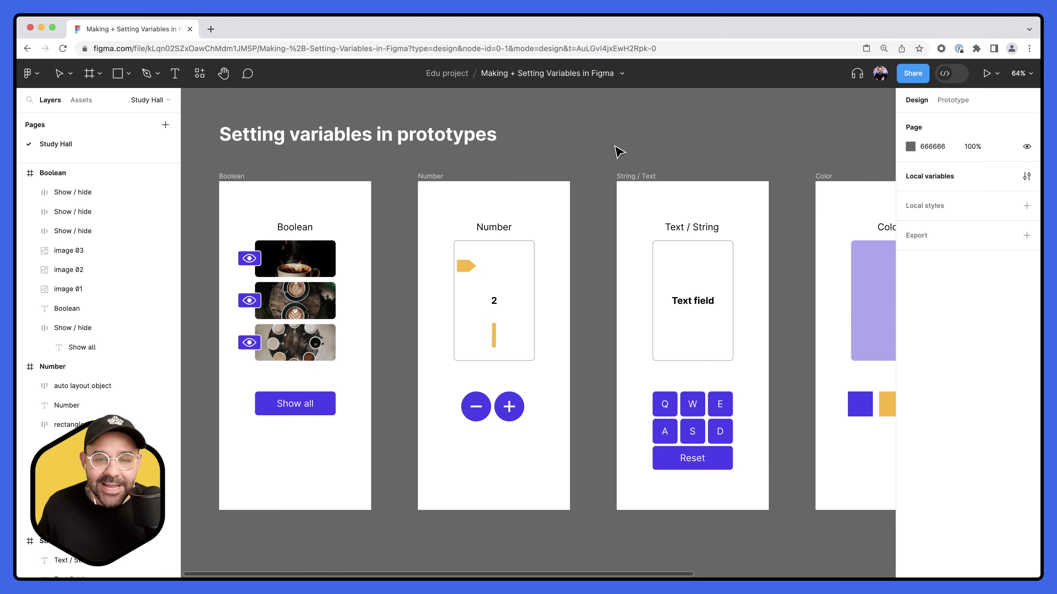
Try several values for the Num variable, including 12, 22 and 62, to test the linked text field
click(1027, 176)
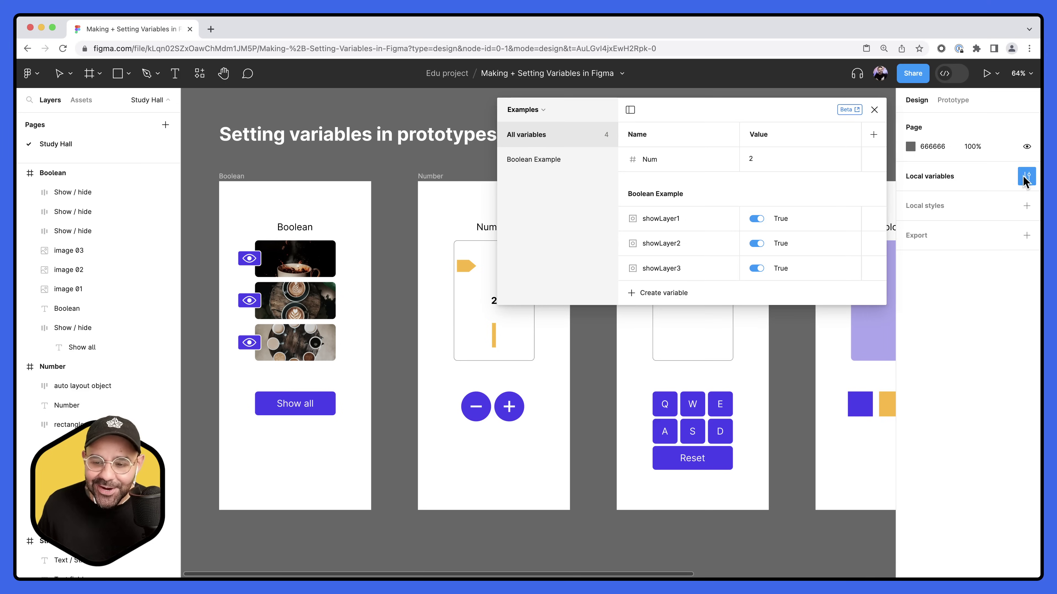
click(752, 163)
text(2)
key(Return)
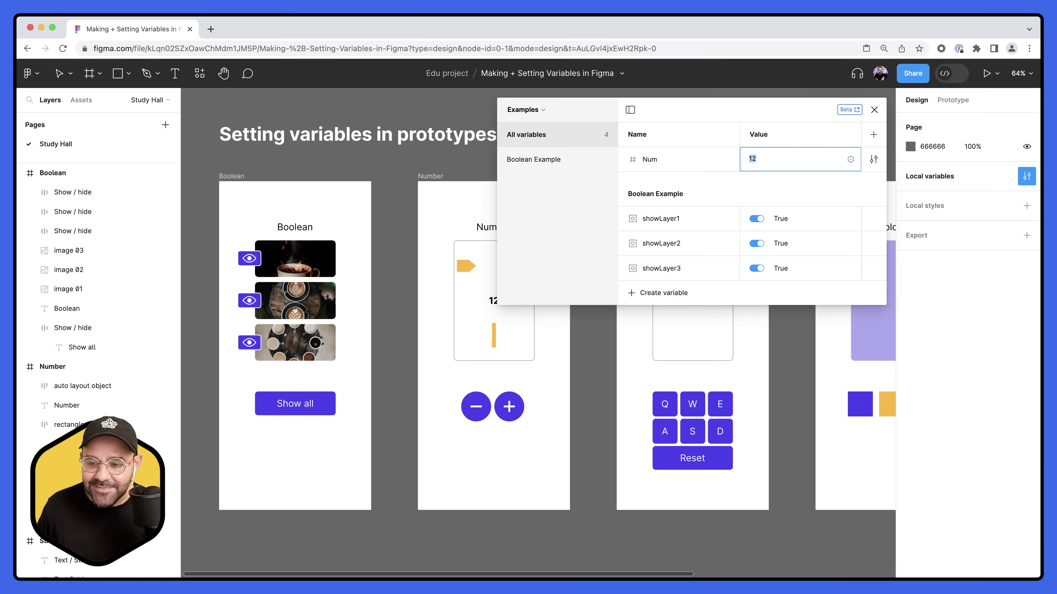
text(42)
key(Return)
text(22)
key(Return)
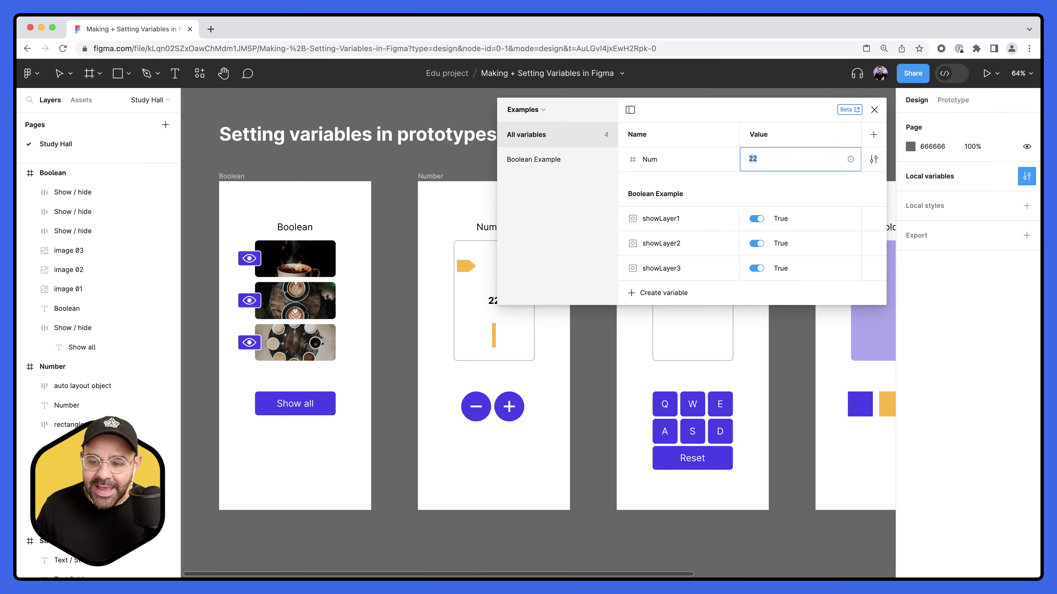
text(52)
key(Return)
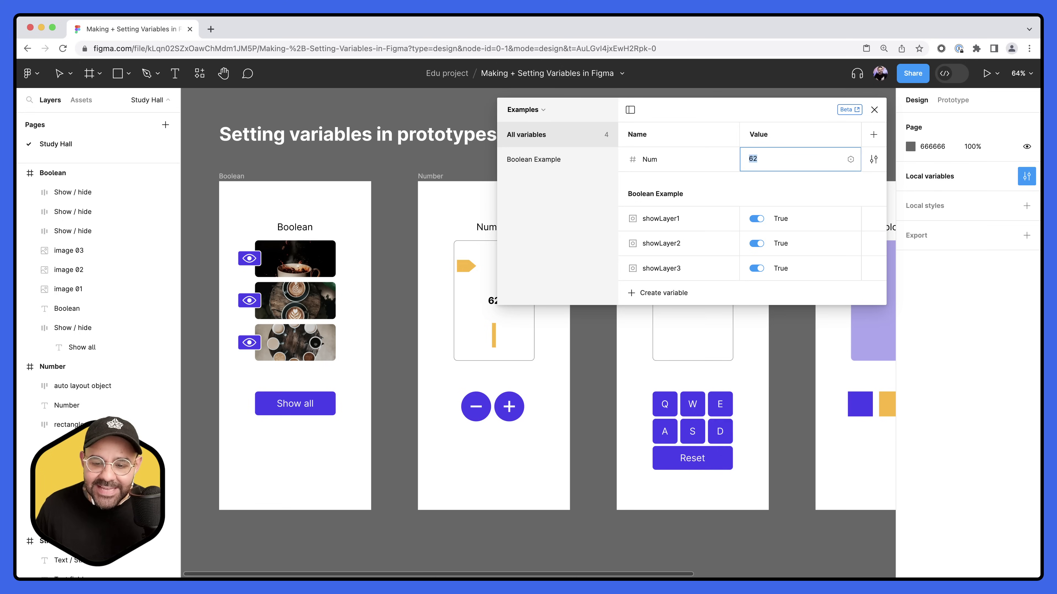
Set the Num variable's value to 10, and close the local variables window
text(1)
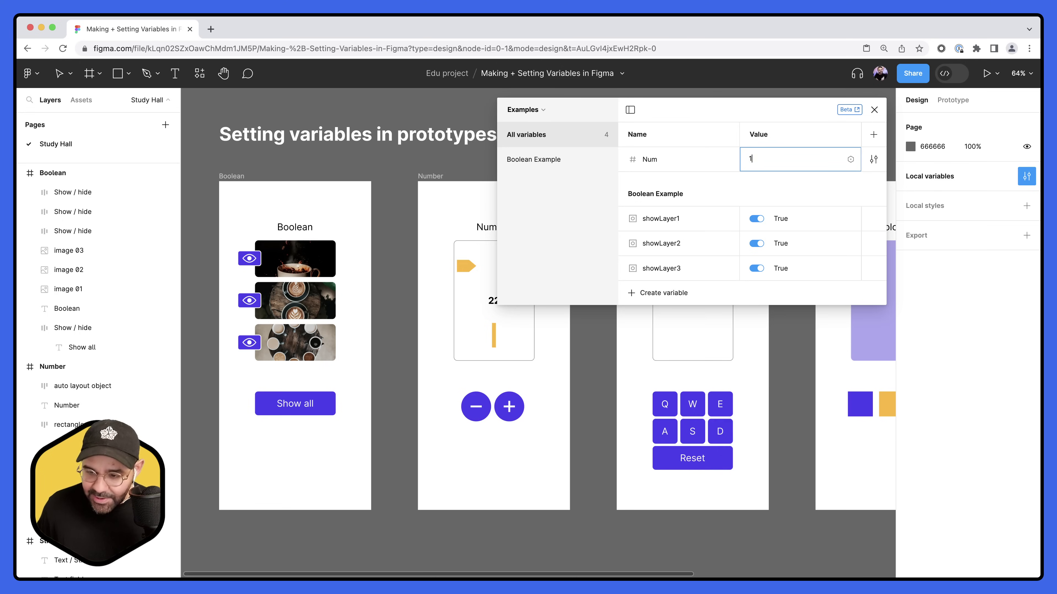
text(0)
key(Return)
drag(745, 118, 800, 114)
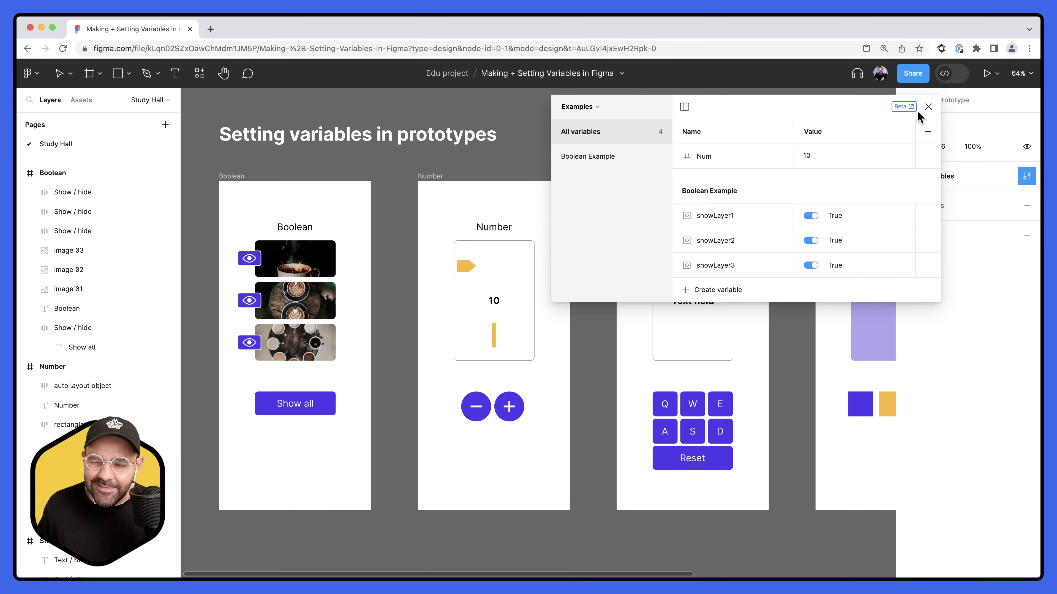
click(928, 107)
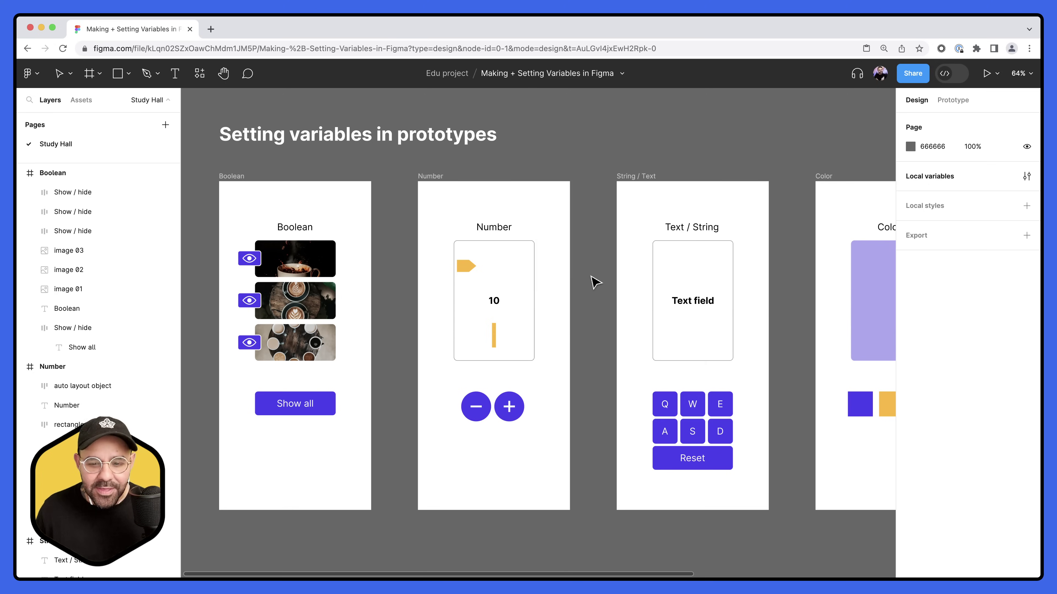
Try adjusting the widths of the orange vertical bar and its auto layout container in the Number frame
scroll(566, 318, up, 5)
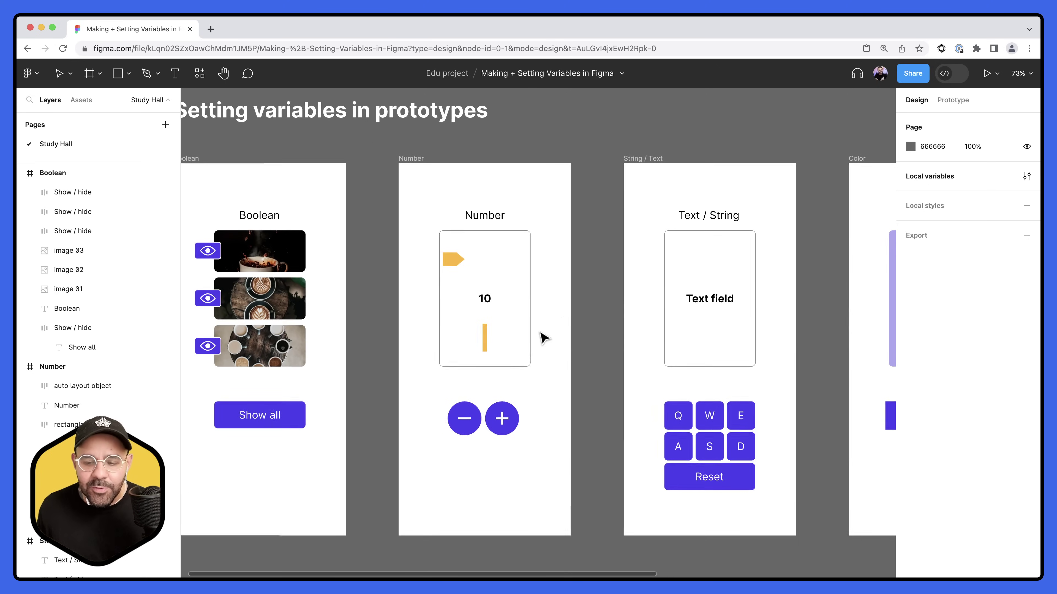
scroll(562, 325, left, 3)
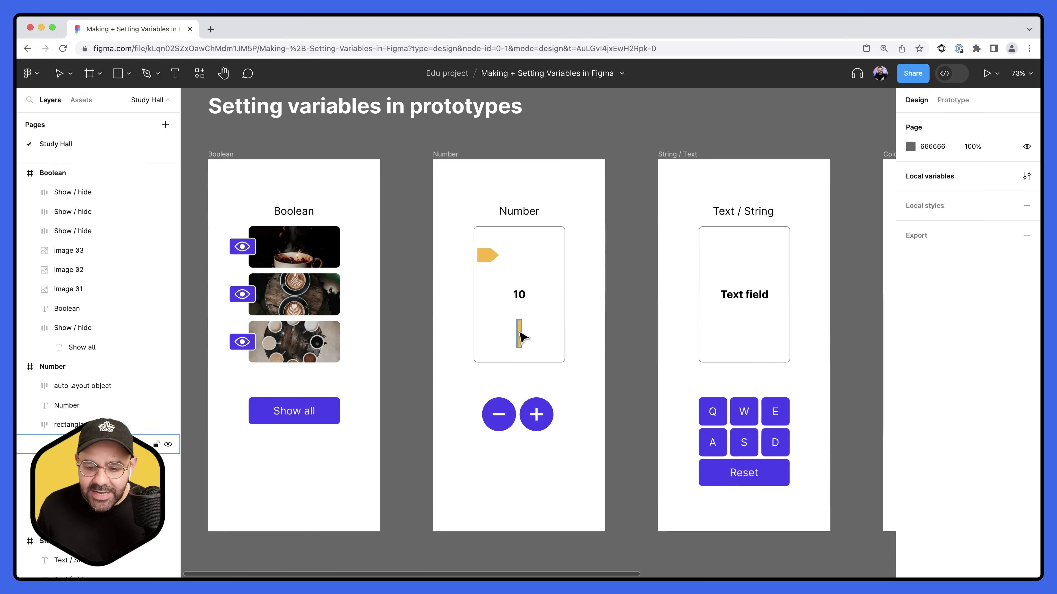
click(520, 335)
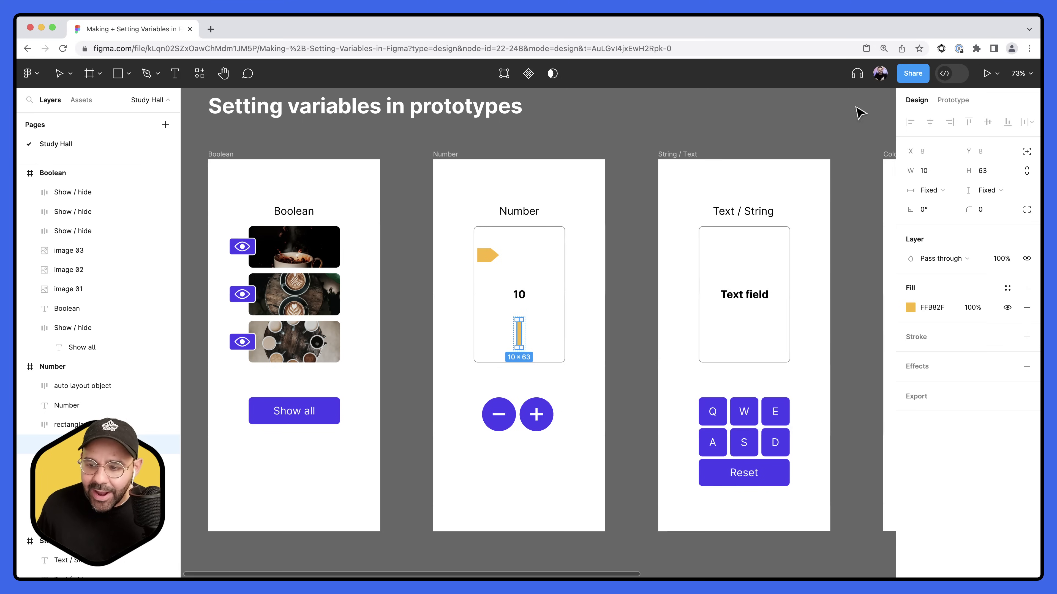
click(537, 331)
click(527, 333)
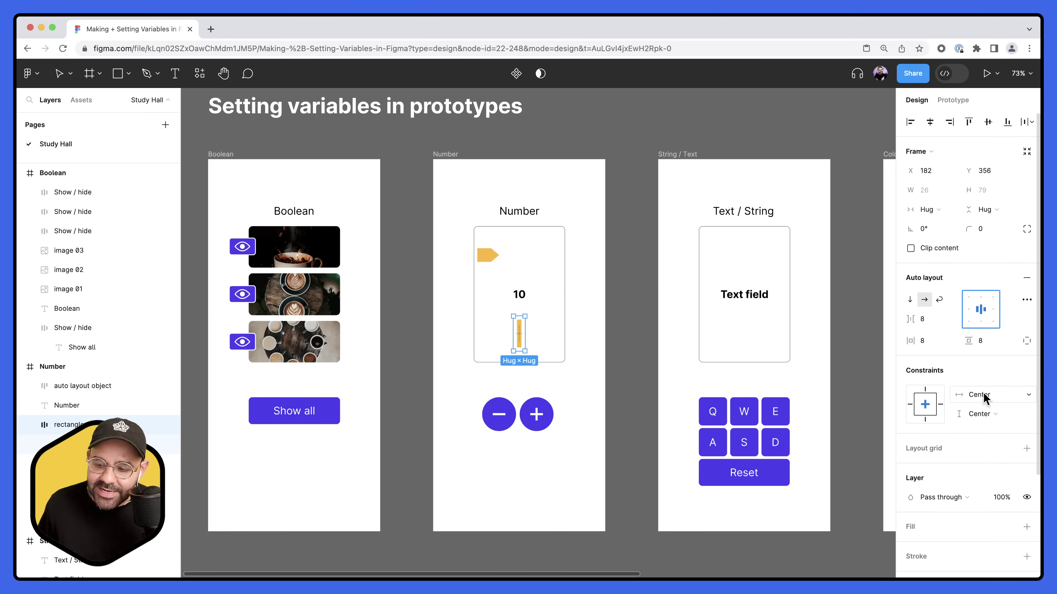
drag(952, 190, 971, 190)
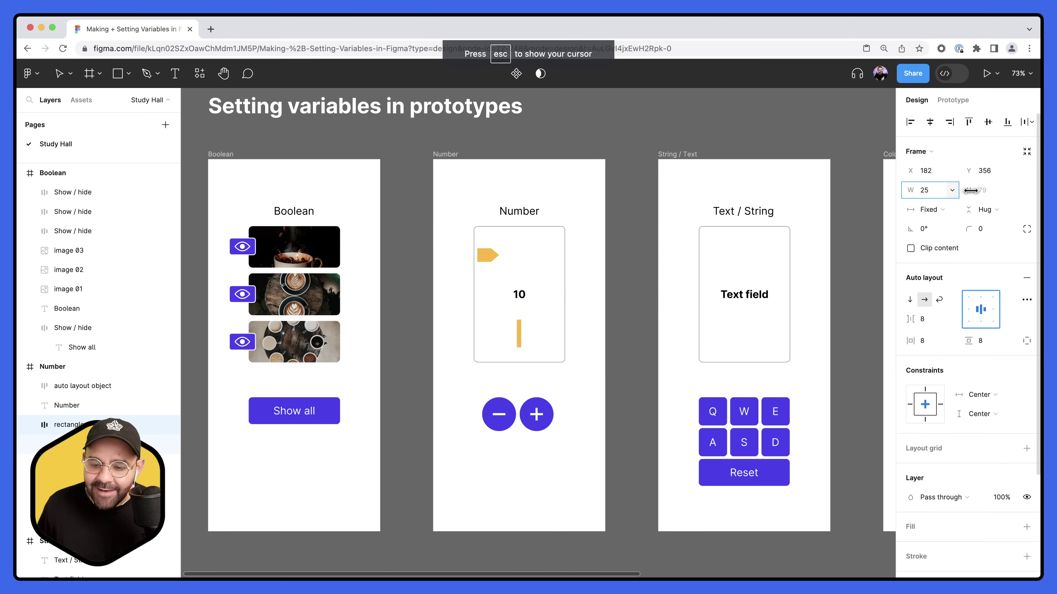
click(520, 333)
mouse_move(910, 171)
mouse_down()
mouse_move(1040, 168)
mouse_move(918, 170)
mouse_up()
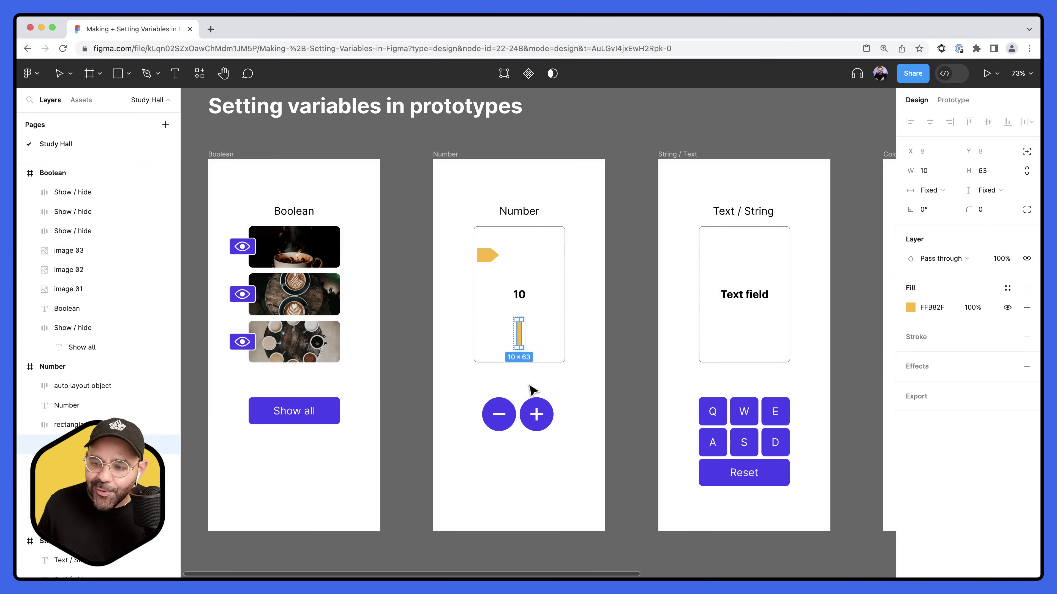
Apply the Num variable to the width of the orange vertical bar in the Number frame
click(952, 172)
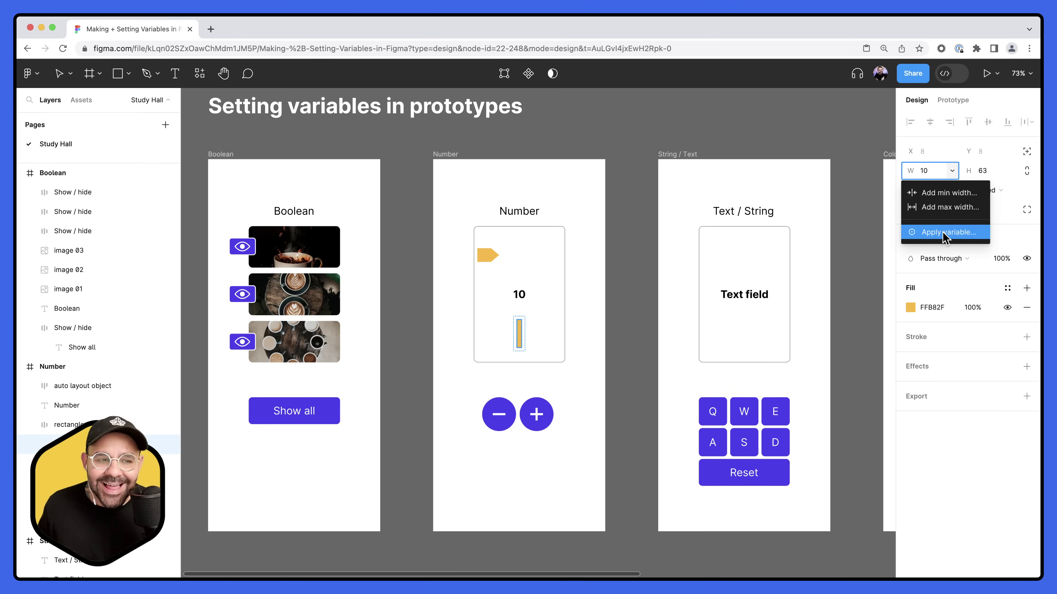
click(952, 171)
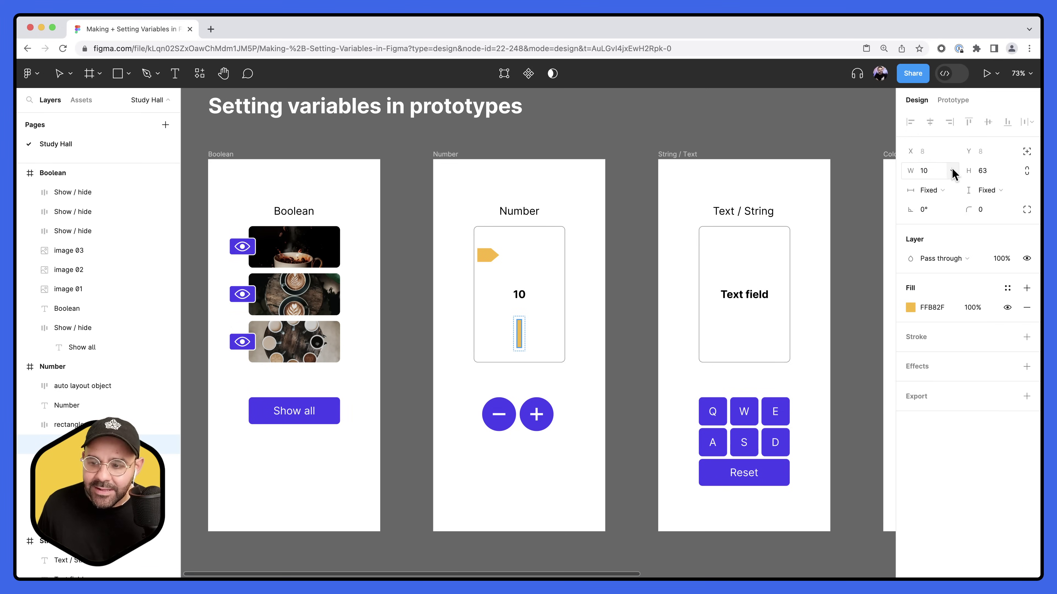
click(952, 171)
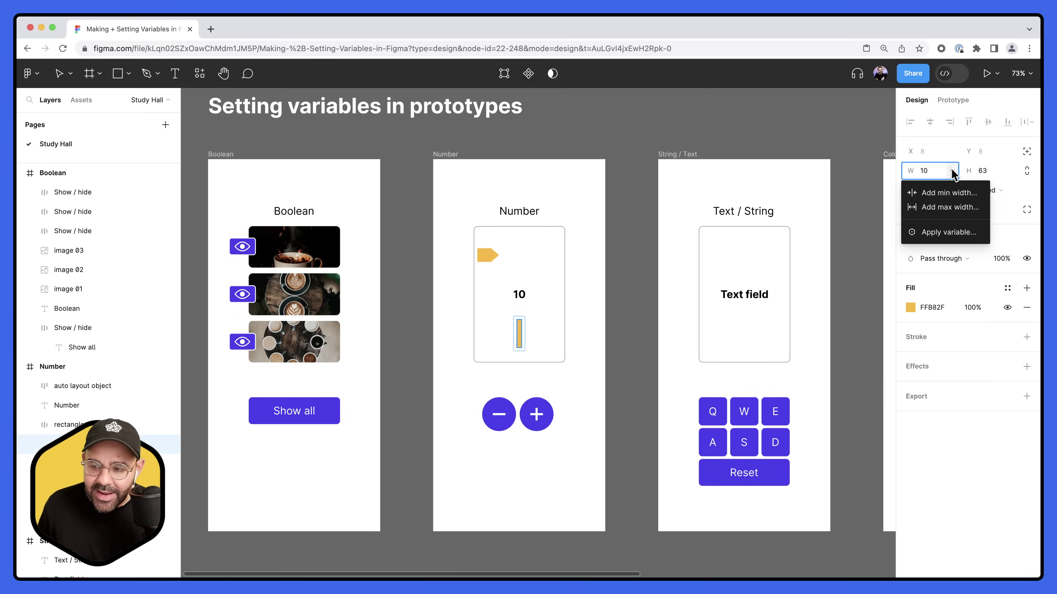
click(948, 232)
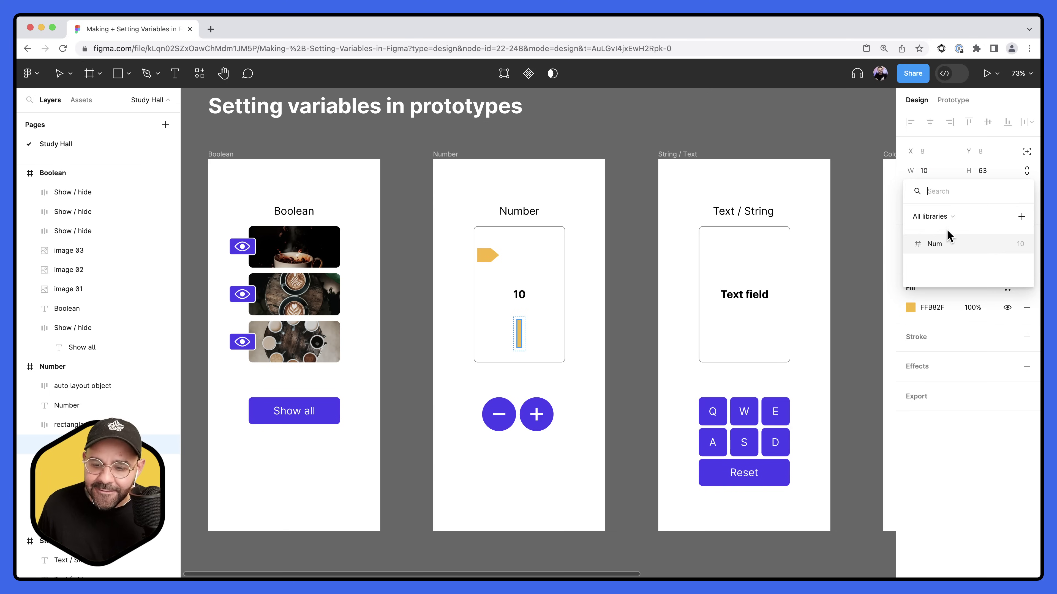
click(957, 243)
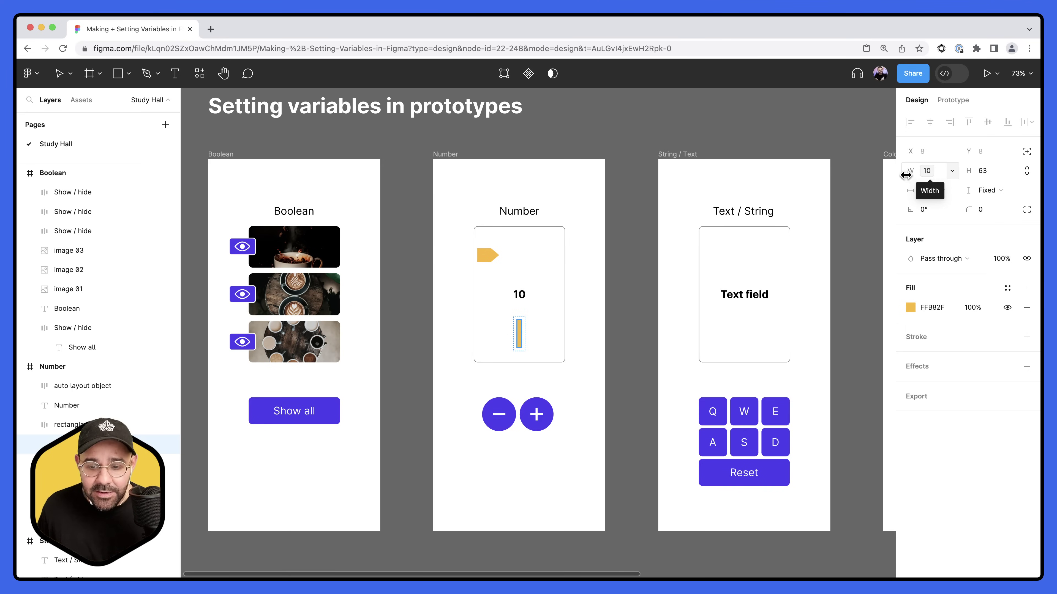
Show individual padding for the orange arrow's auto layout object, and apply the Num variable to its left padding
click(486, 255)
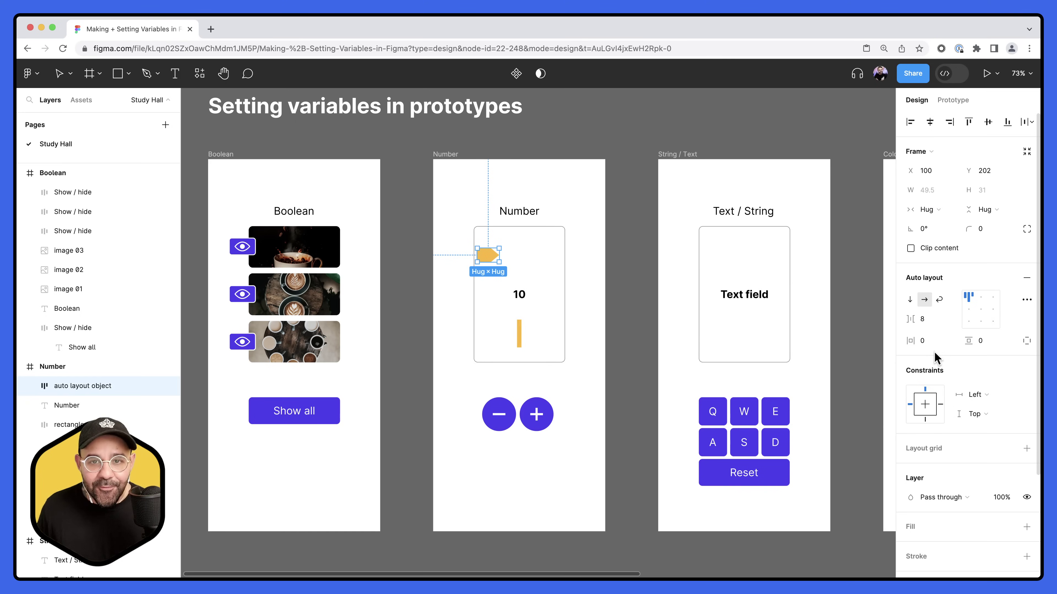
click(1027, 341)
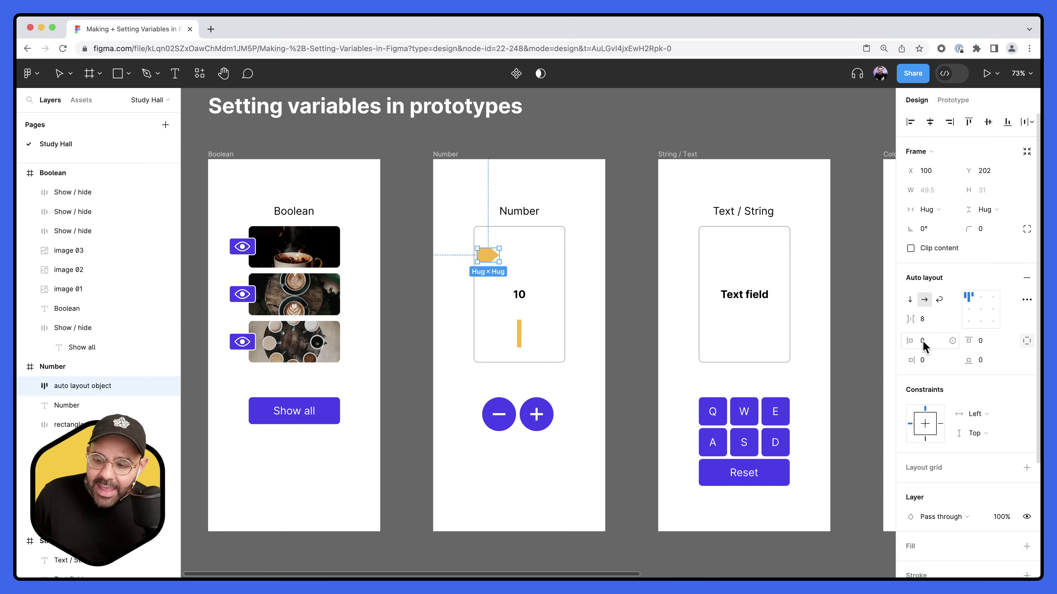
click(952, 340)
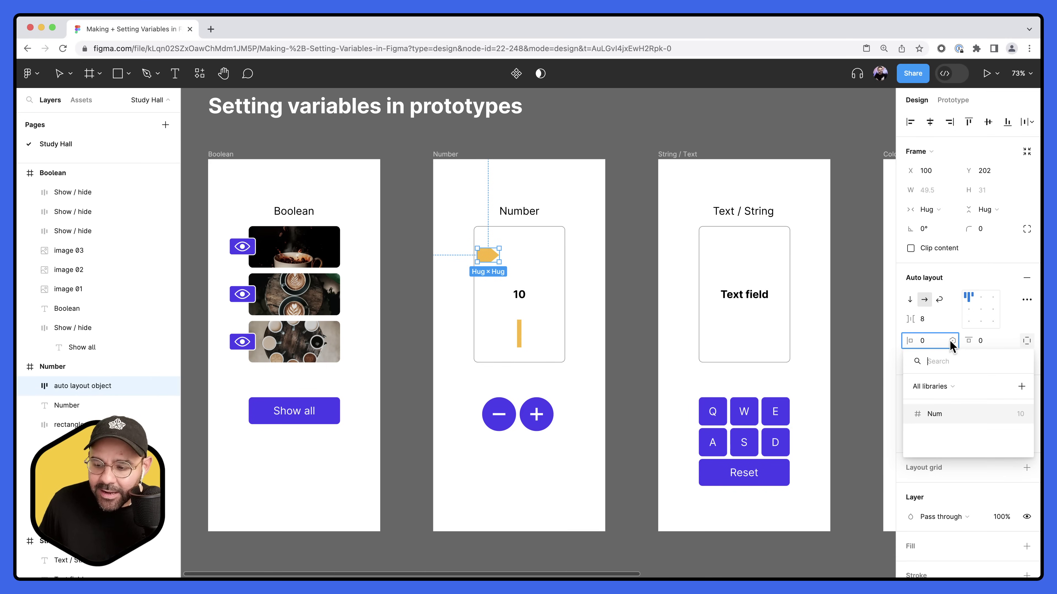
click(969, 414)
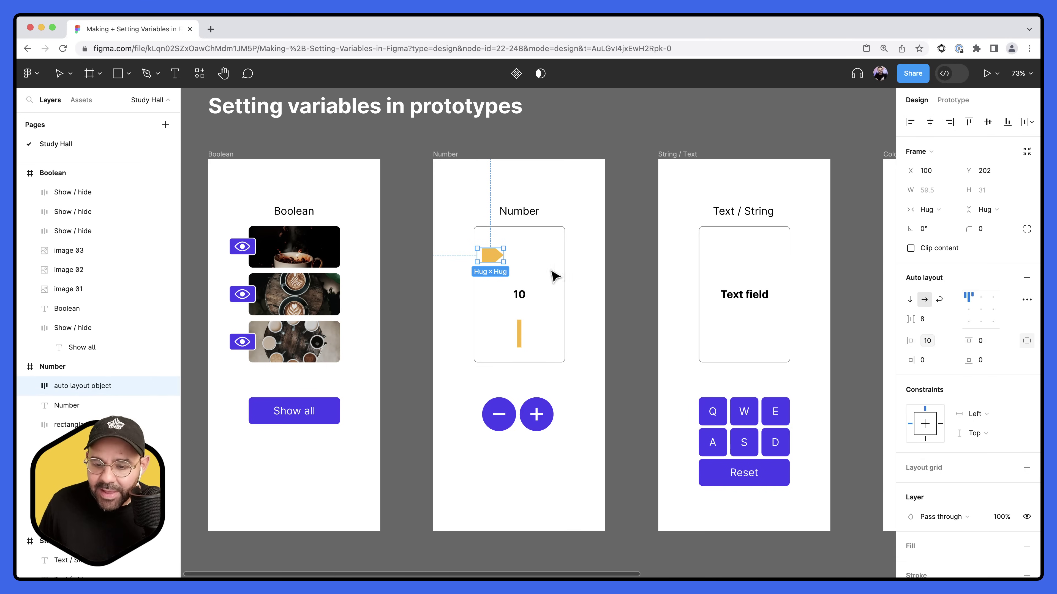
Open the local variables window and move it clear of the Number frame
scroll(480, 262, up, 3)
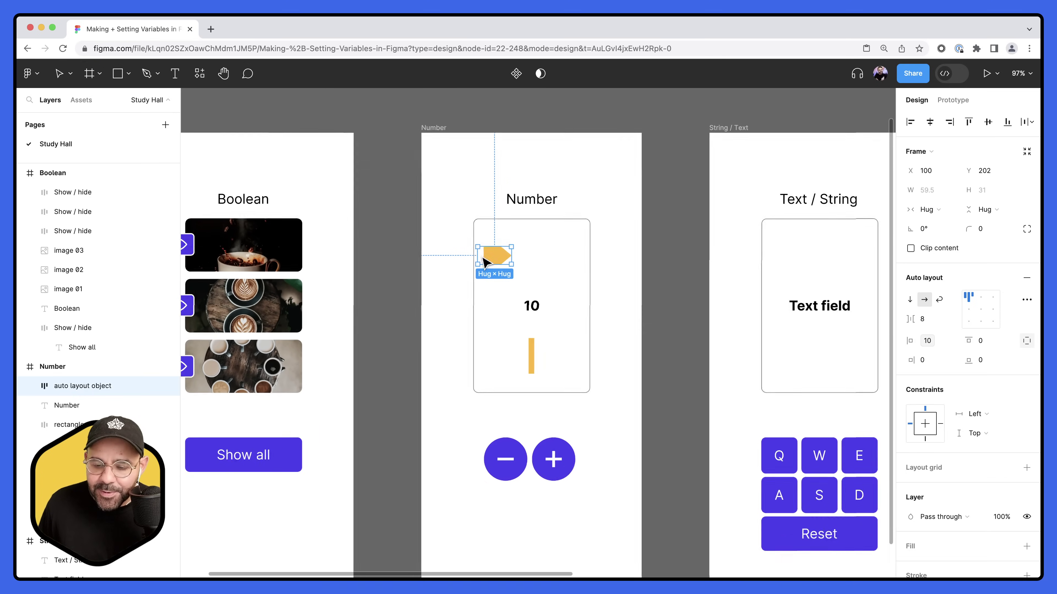
click(638, 295)
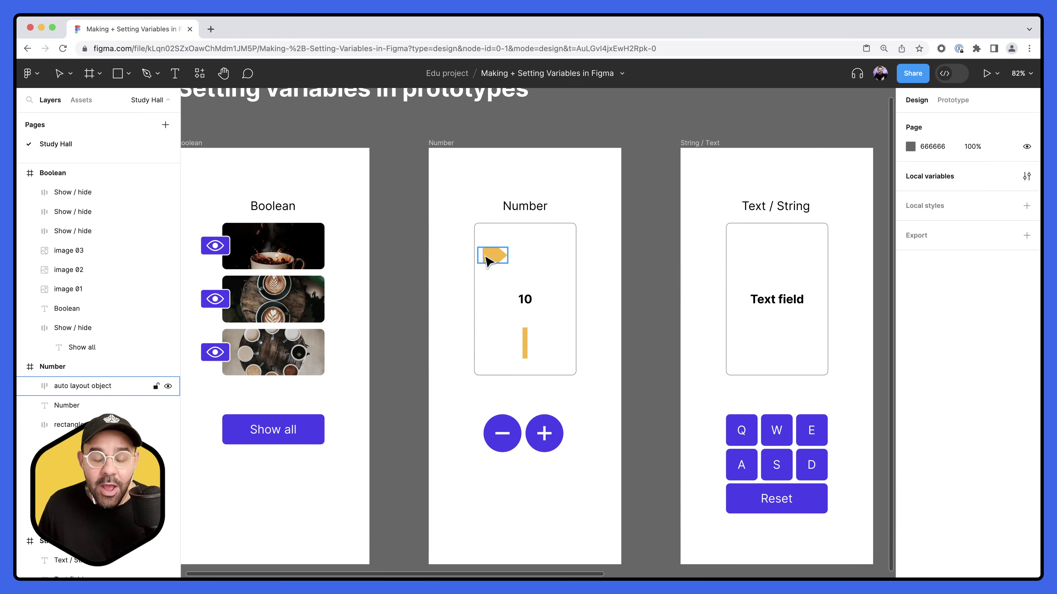
scroll(637, 276, down, 1)
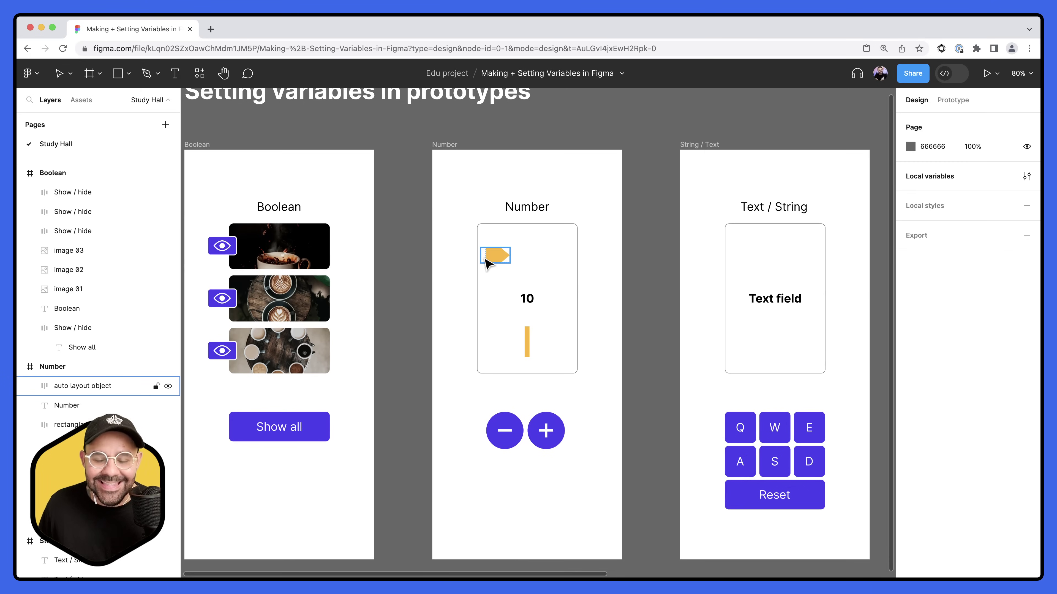
scroll(432, 268, down, 2)
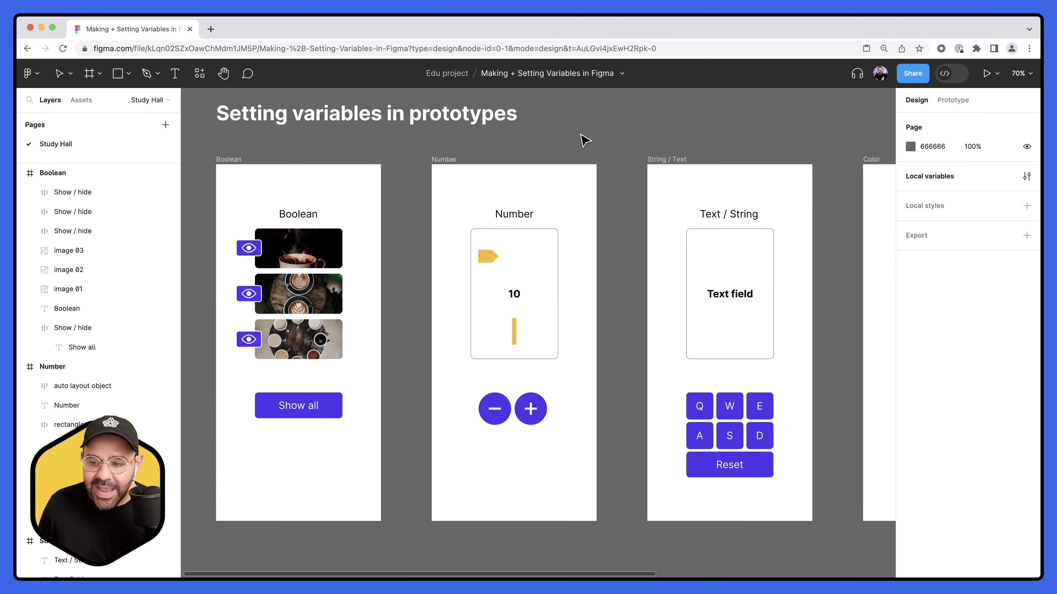
click(1026, 176)
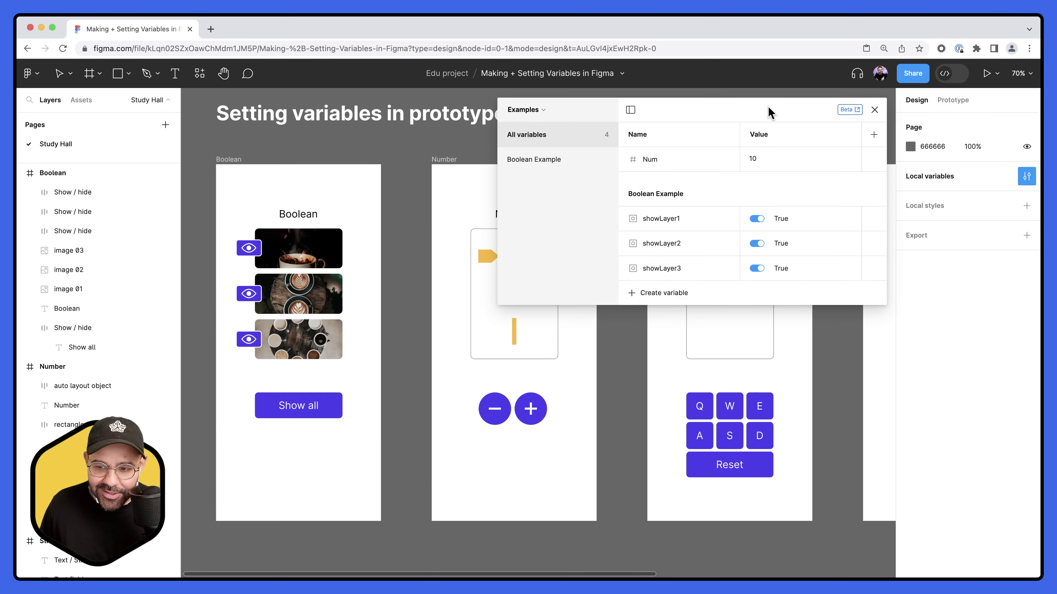
drag(767, 111, 862, 134)
click(858, 185)
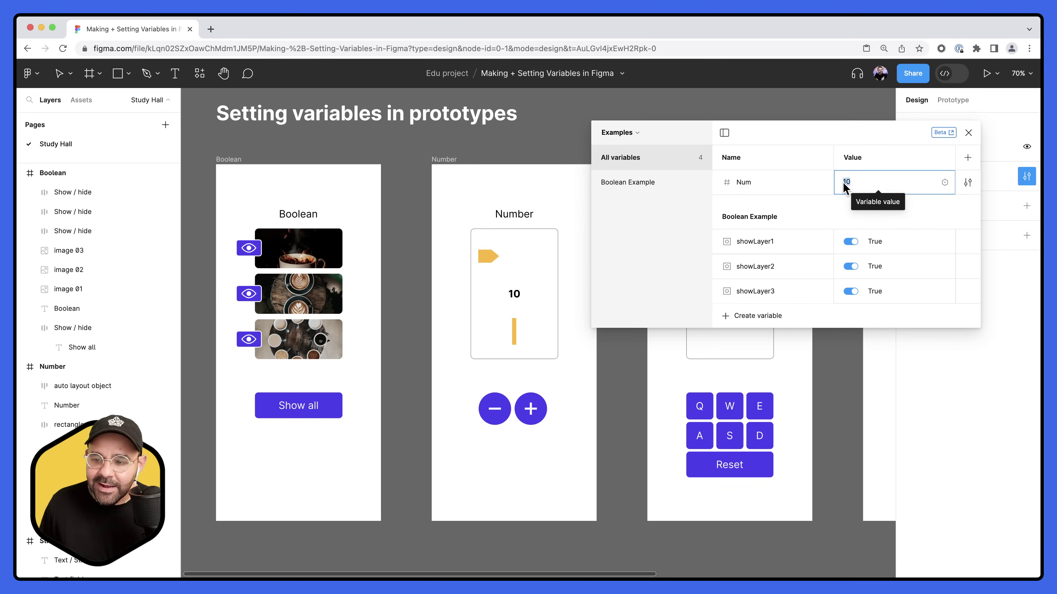
click(864, 187)
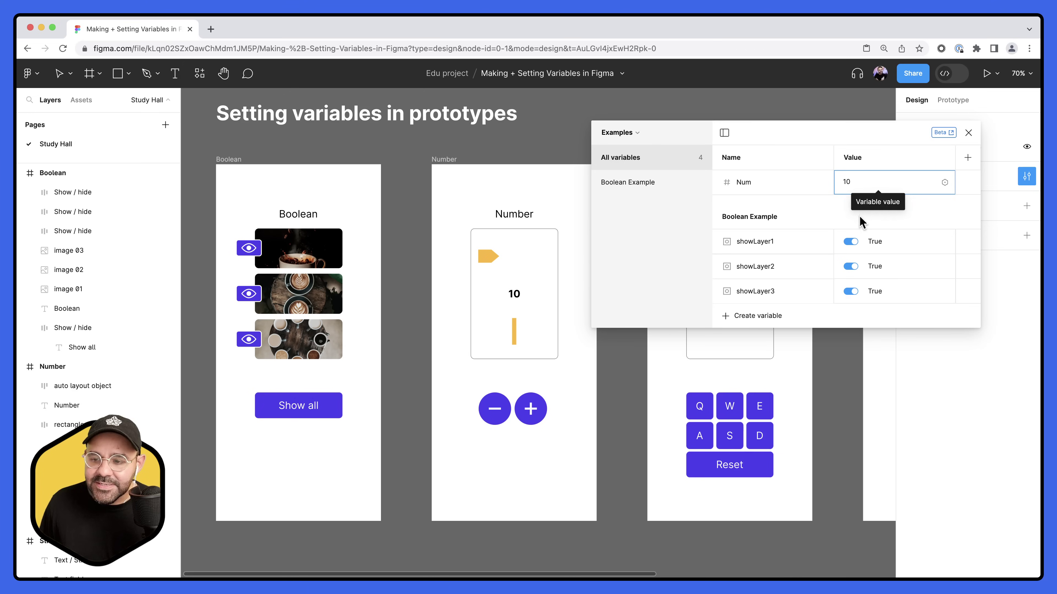
key(Return)
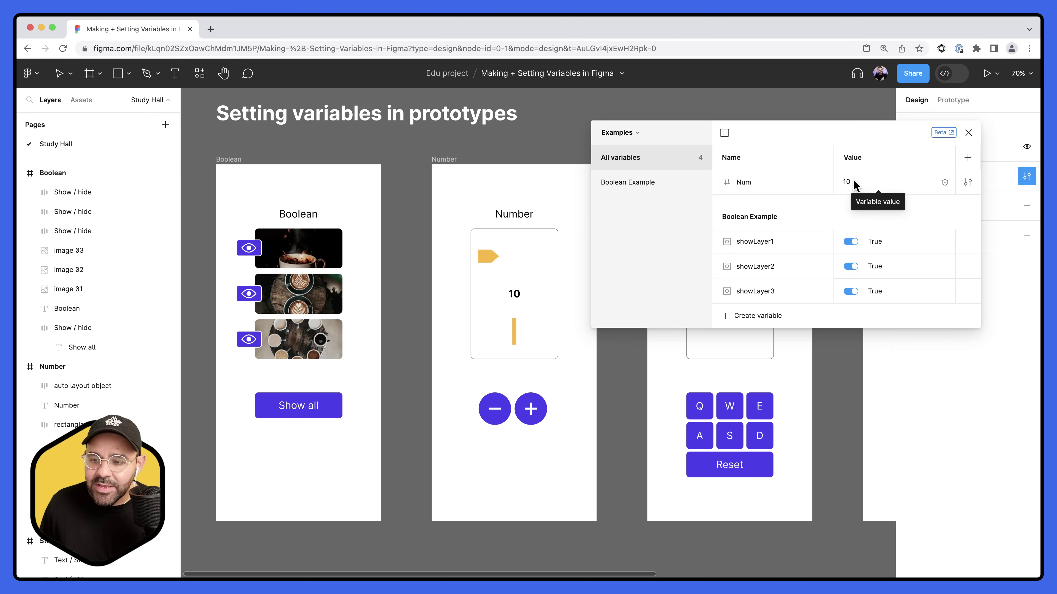
Raise the Num variable's value in increments of 10 up to 100 to test the Number frame's bound elements
click(855, 184)
key(shift+Up)
key(shift+Up)
key(shift+Up)
key(shift+Up)
key(shift+Up)
key(shift+Up)
key(shift+Up)
key(shift+Up)
key(shift+Up)
key(shift+Up)
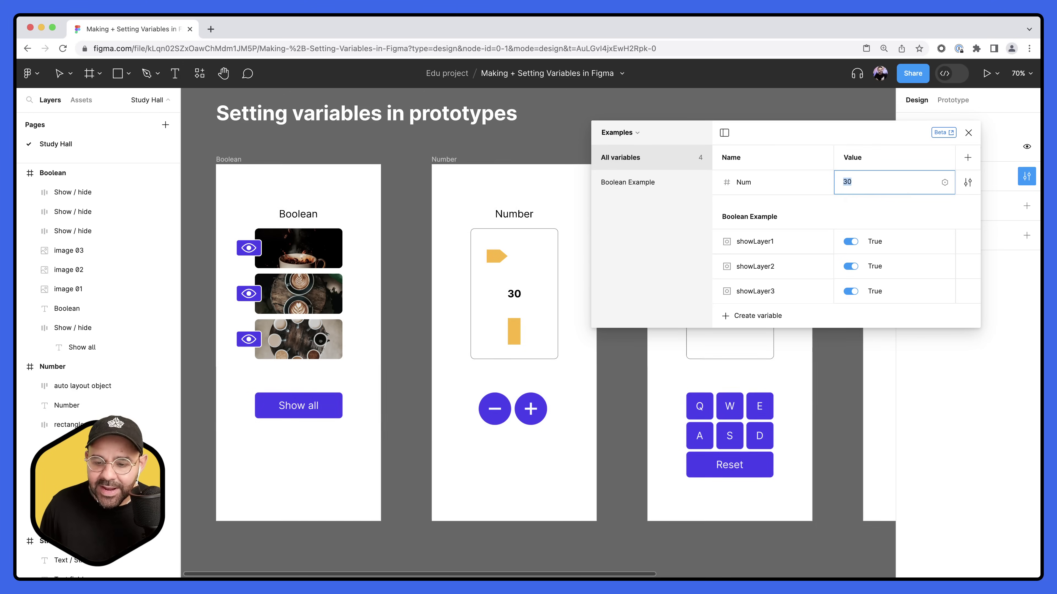
key(shift+Down)
key(shift+Down)
key(shift+Down)
key(shift+Down)
key(shift+Down)
key(shift+Down)
key(shift+Down)
key(shift+Down)
key(shift+Down)
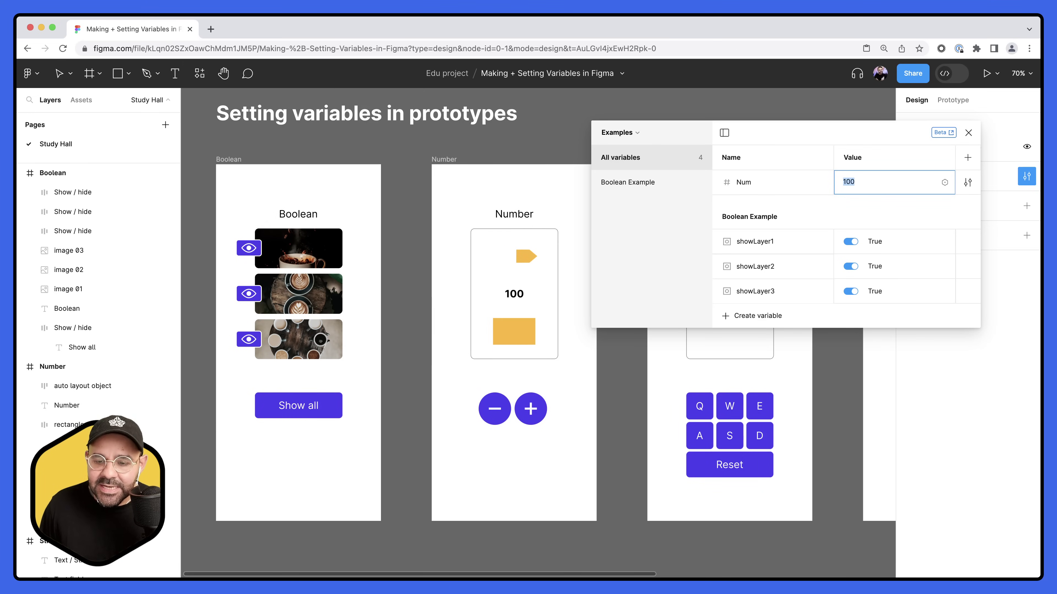
Lower the Num variable's value in increments of 10 down to -80
key(shift+Down)
key(shift+Down)
key(shift+Down)
key(shift+Down)
key(shift+Down)
key(shift+Down)
key(shift+Down)
key(shift+Down)
key(shift+Down)
key(shift+Down)
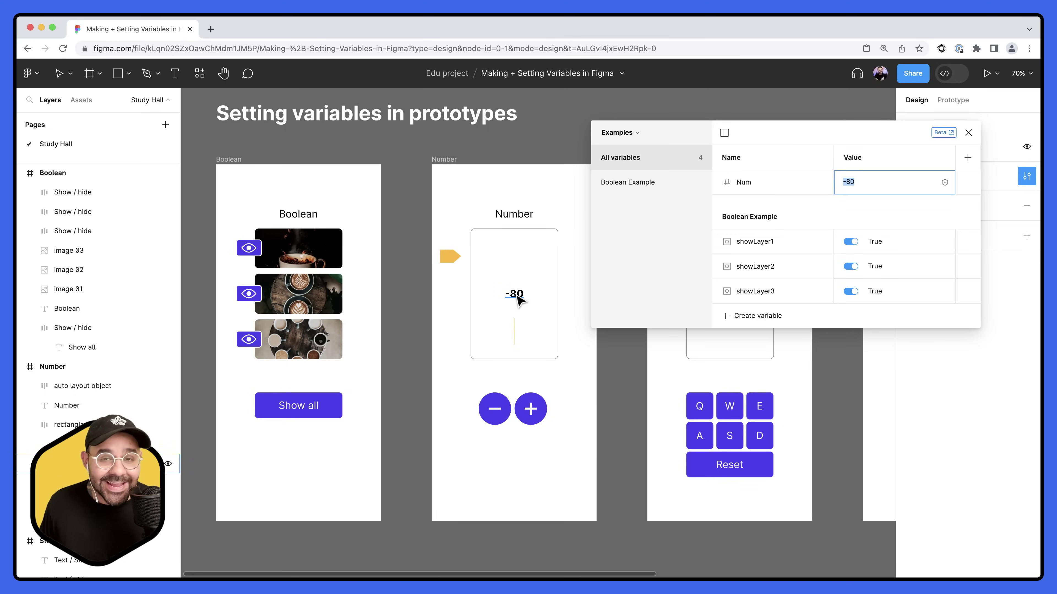
Set the Num variable's value to 10 and close the local variables window
text(10)
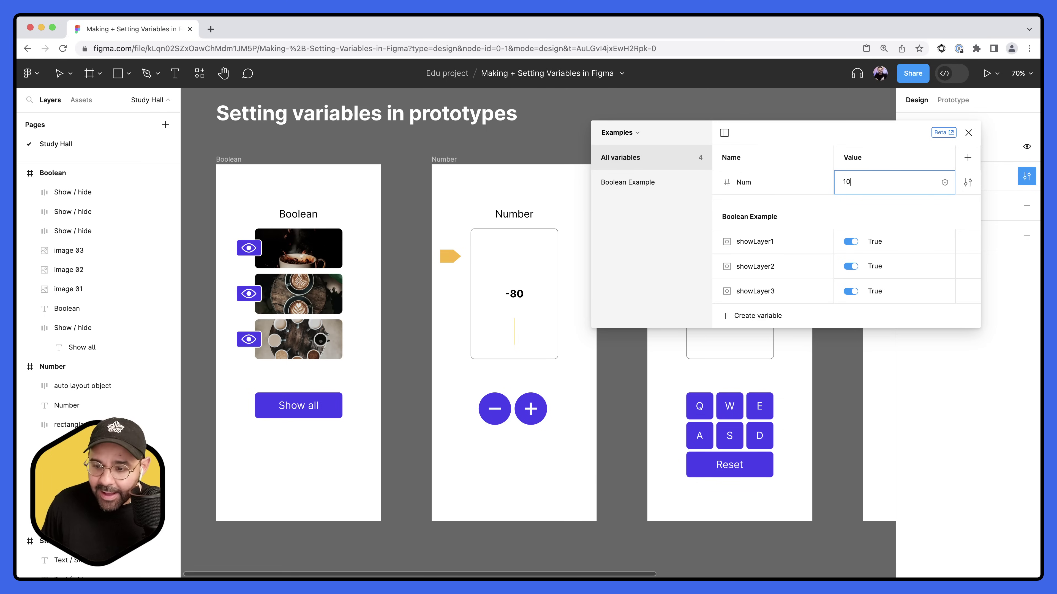
key(Return)
click(969, 133)
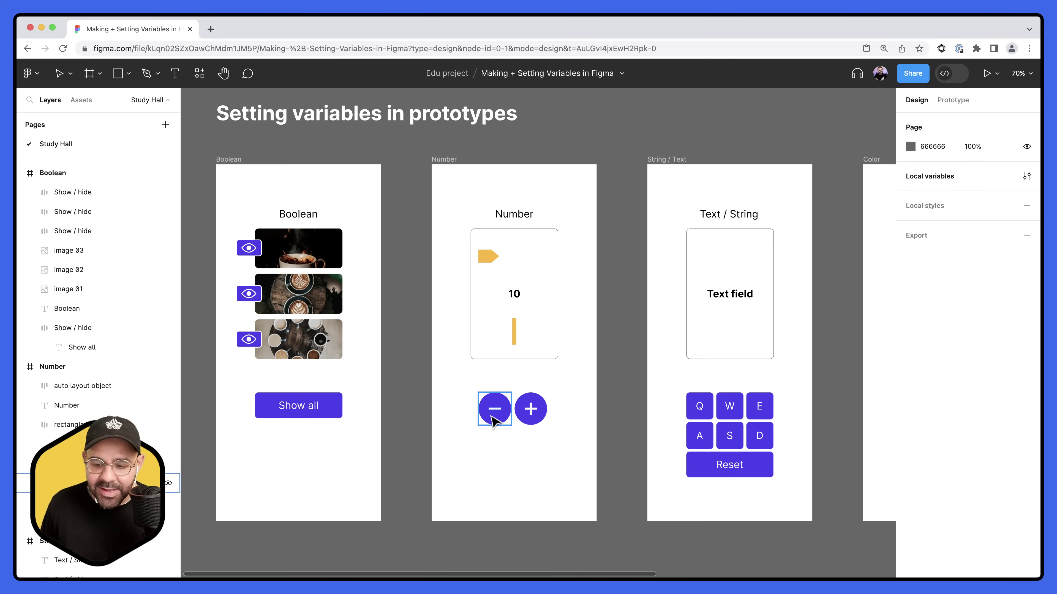
Add an on-click interaction with a Set variable action targeting Num to the plus button in the Number frame
click(541, 414)
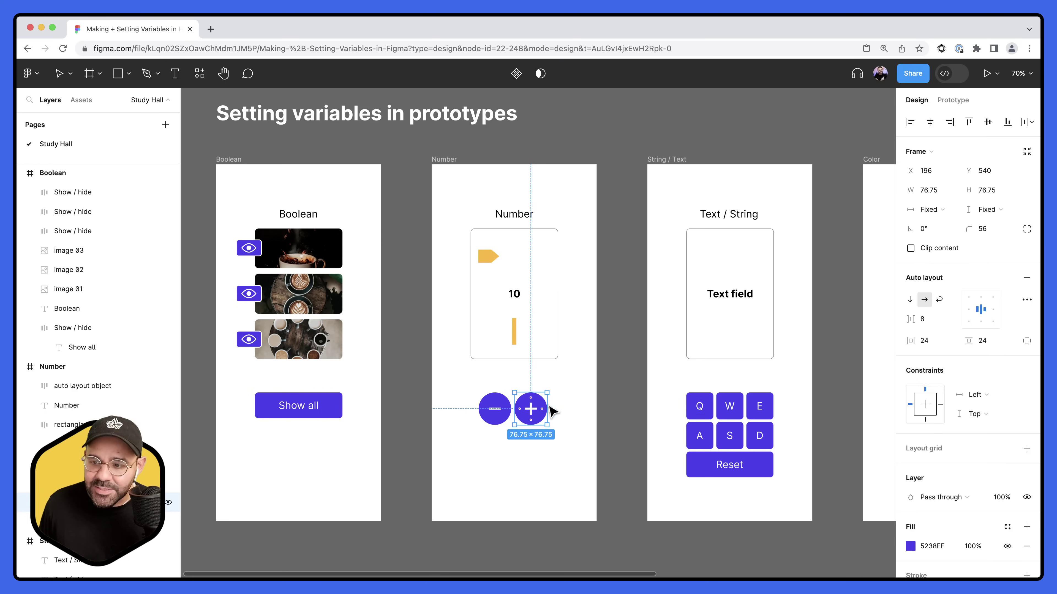
click(957, 100)
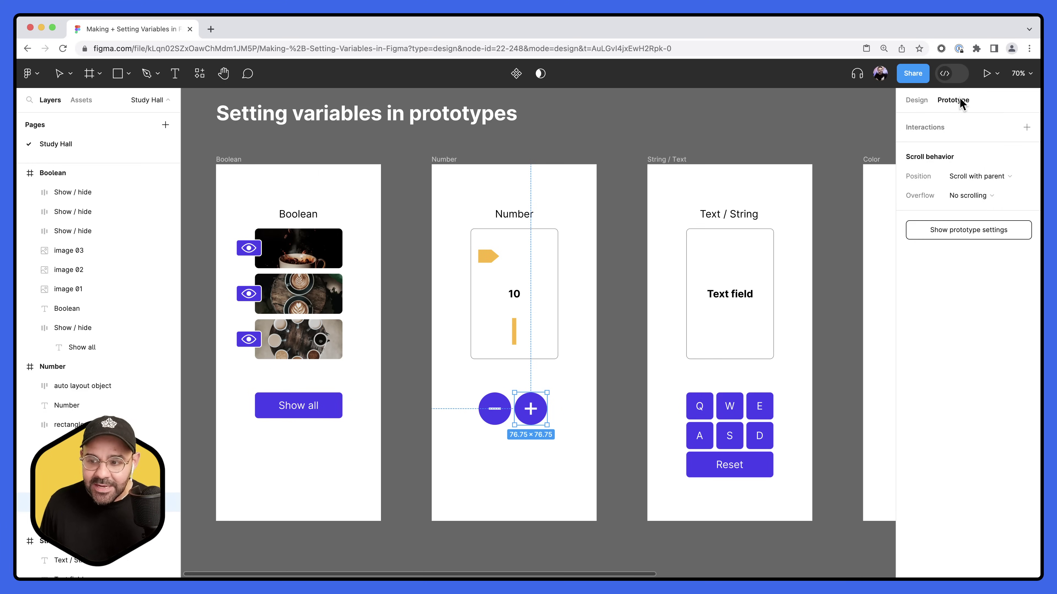
click(933, 128)
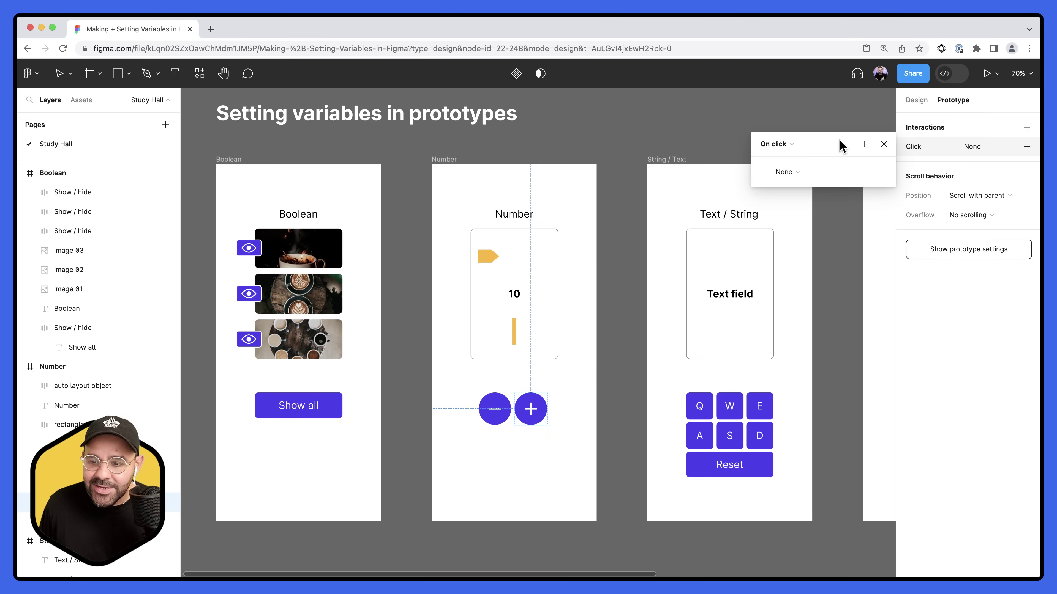
drag(578, 166, 324, 193)
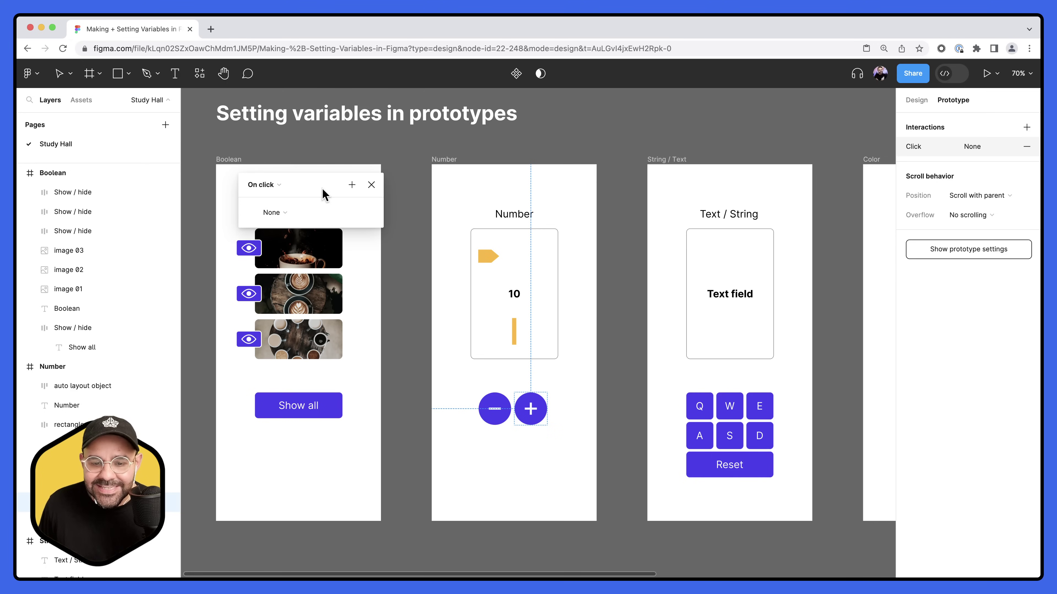
click(286, 216)
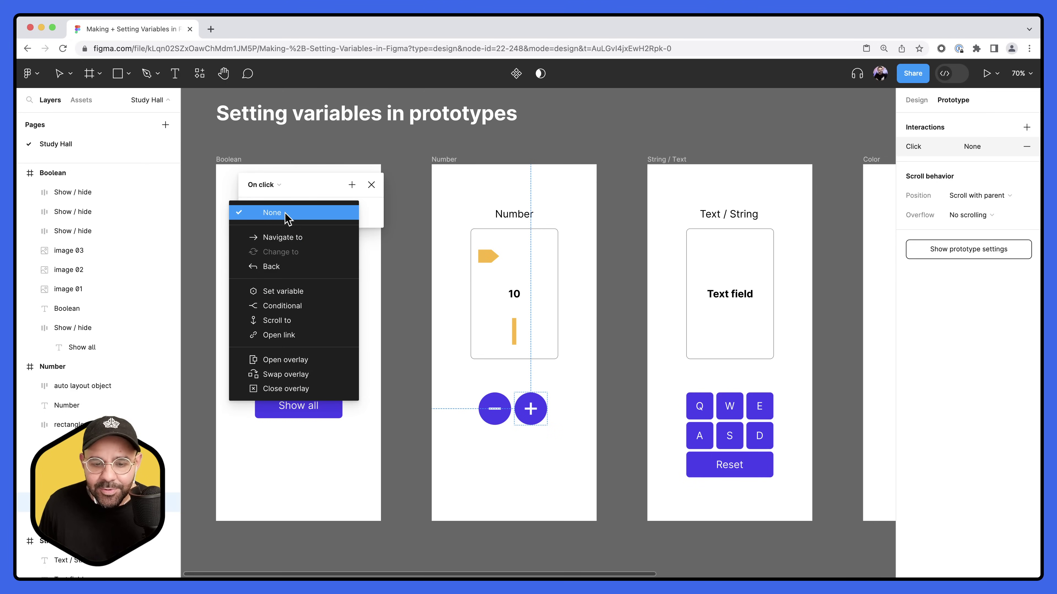
click(298, 291)
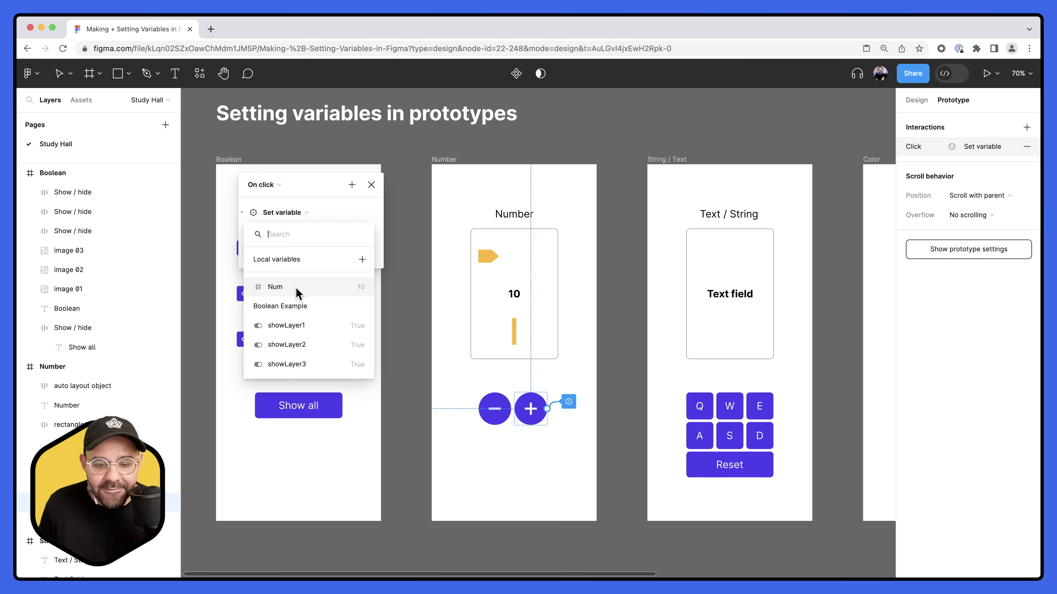
click(295, 288)
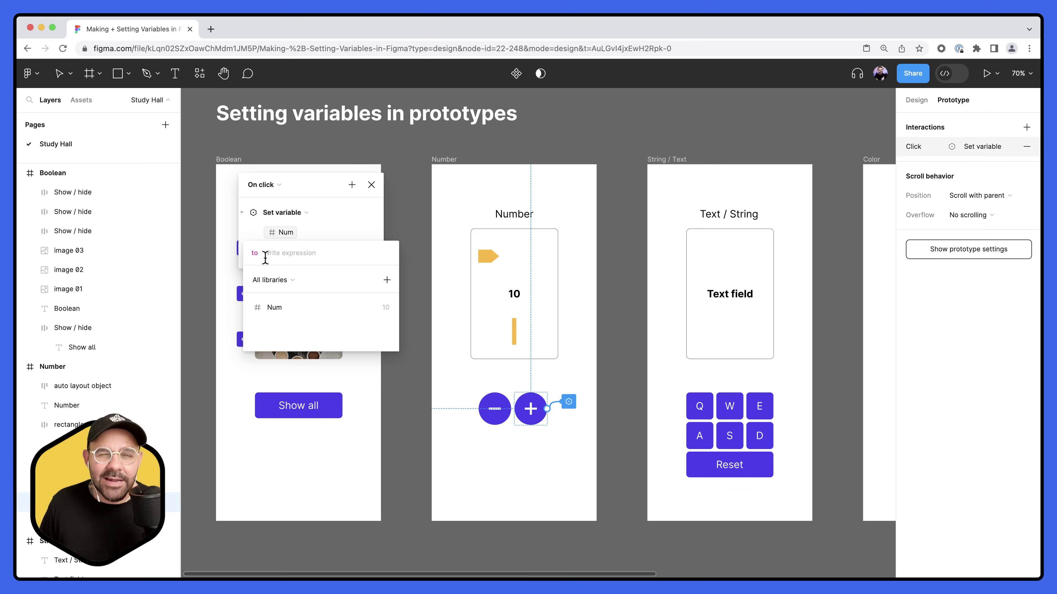
Set the plus button's variable expression to Num + 10 and close the interaction details
click(276, 304)
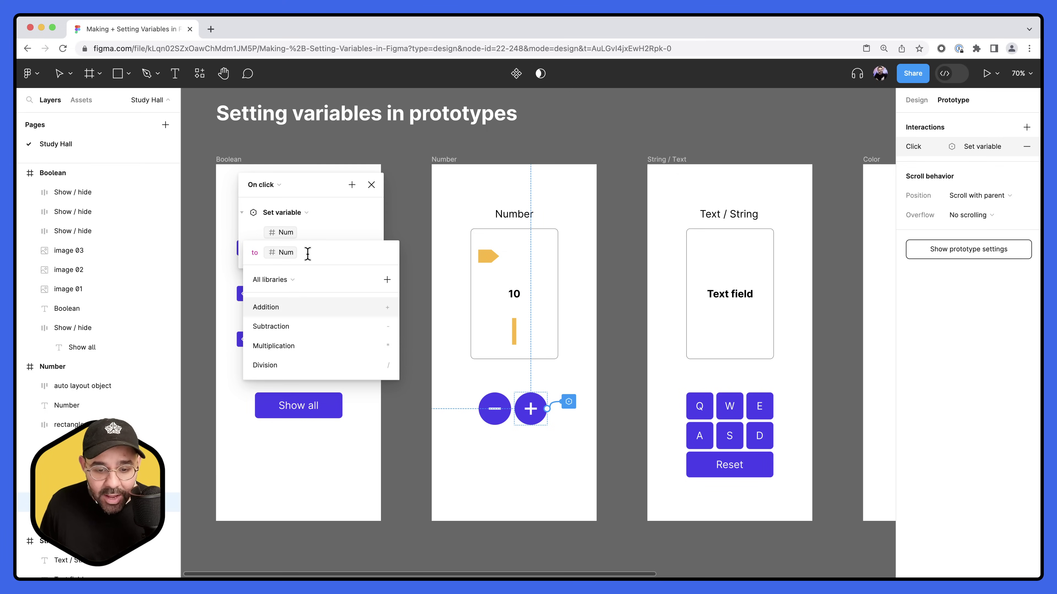
text(+ )
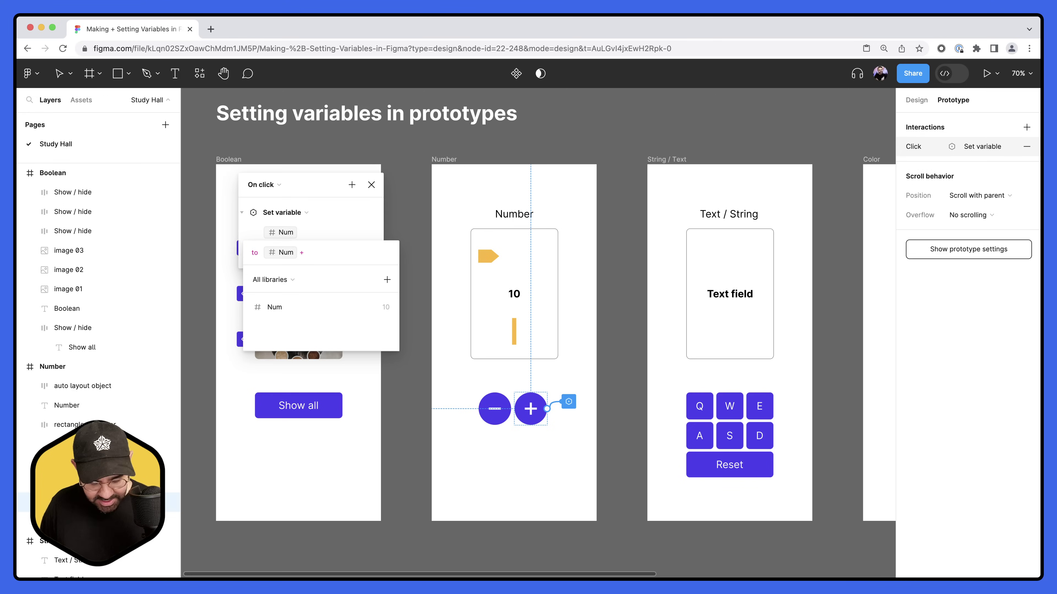
text(10)
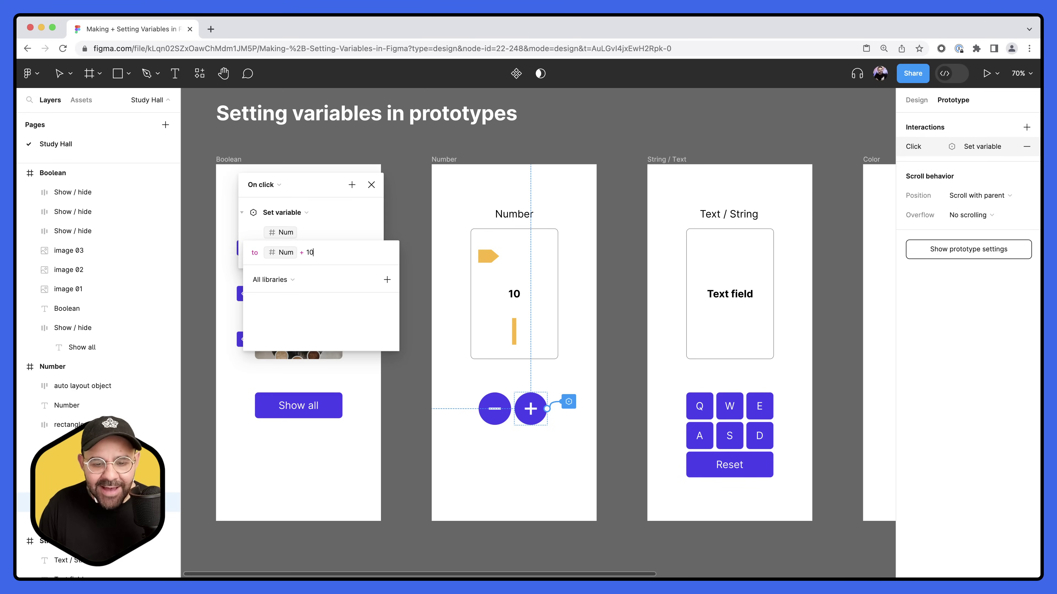
key(Return)
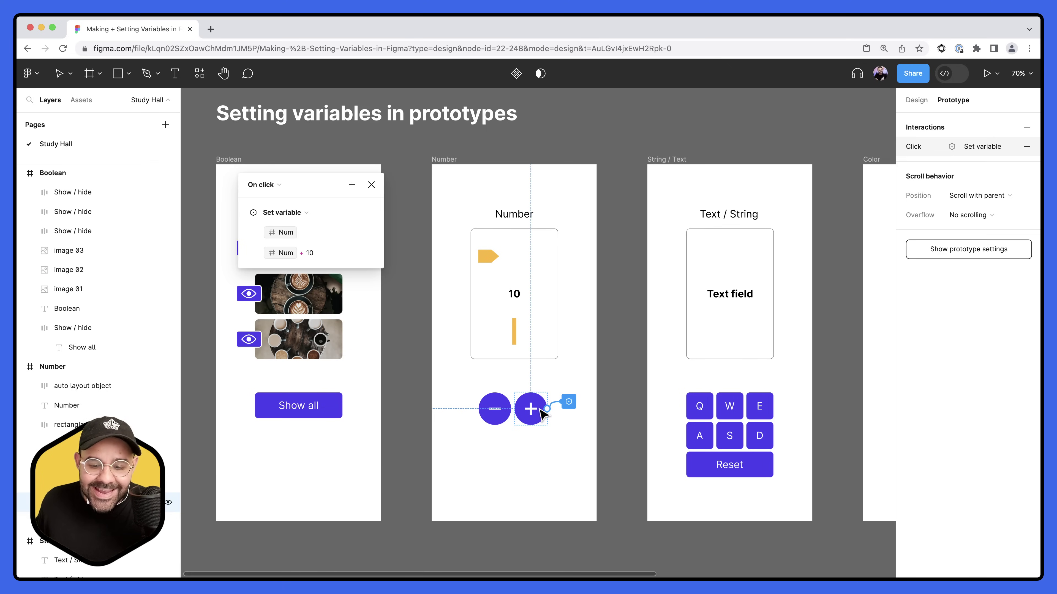
click(371, 185)
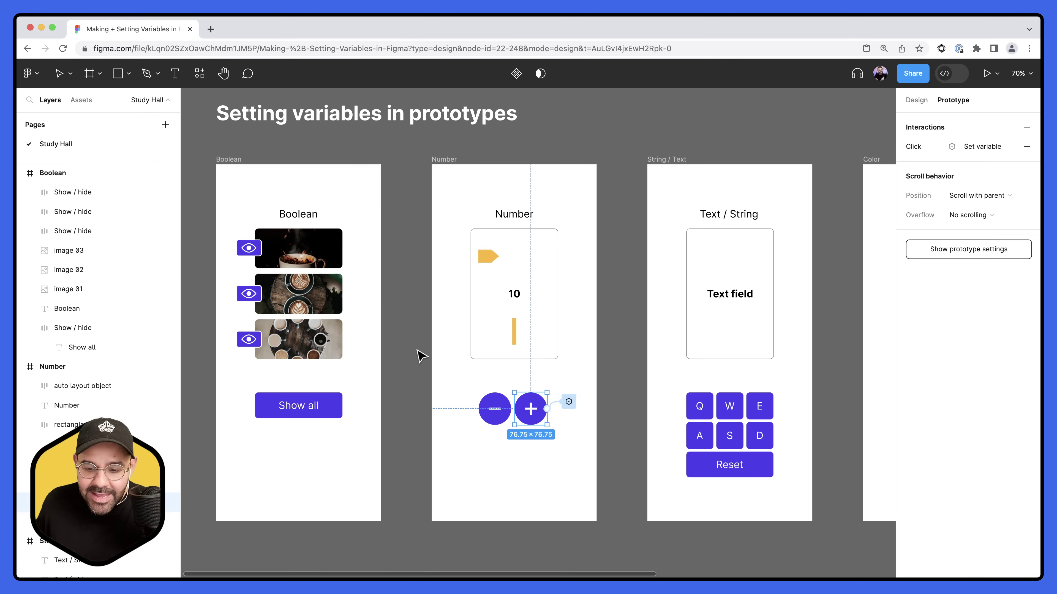
Try copying the plus button's click interaction and pasting it onto the minus button
click(420, 354)
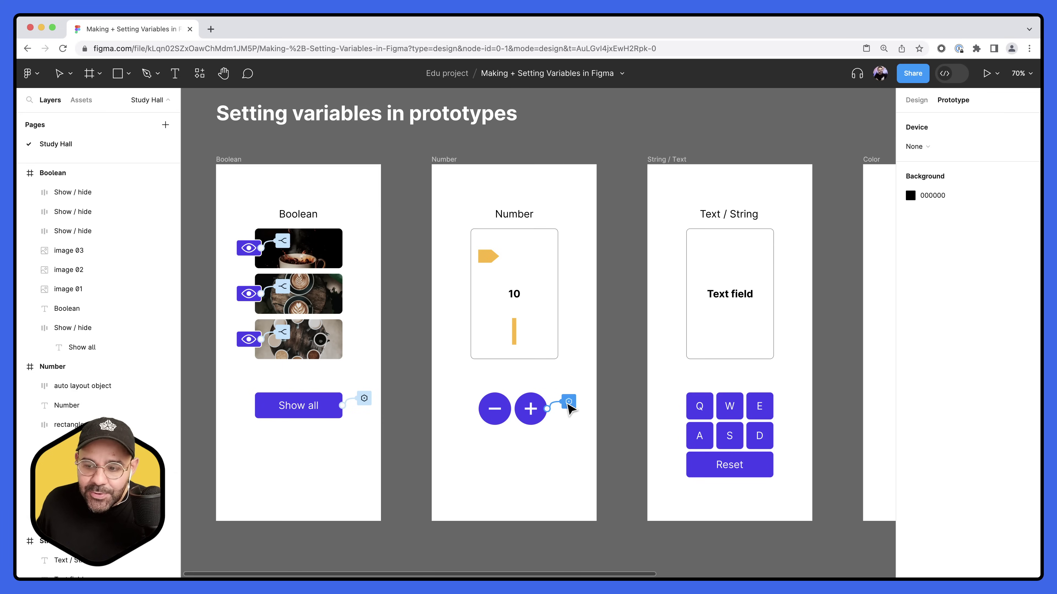
click(531, 408)
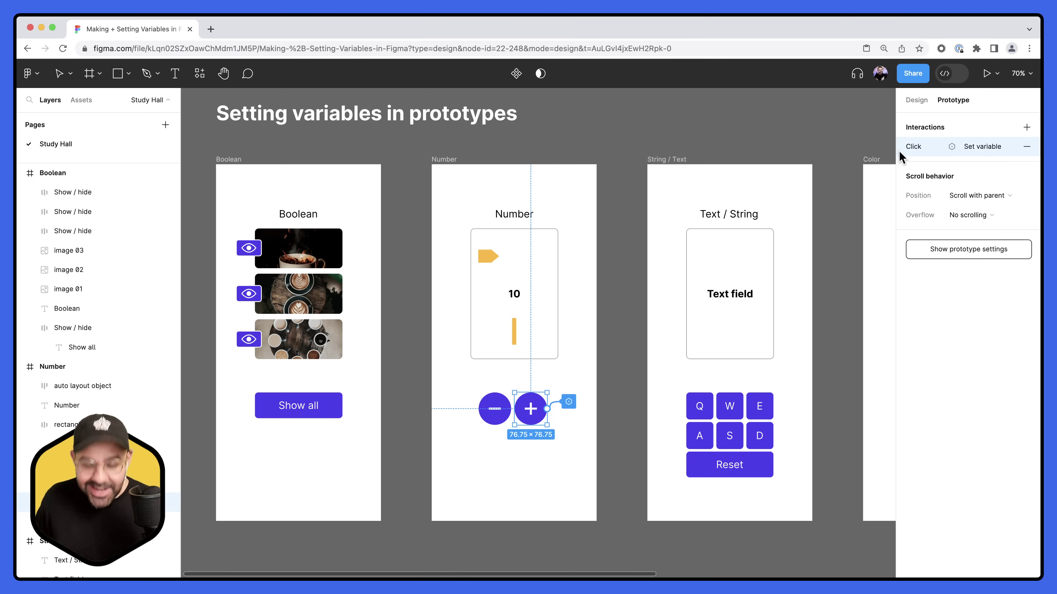
click(501, 409)
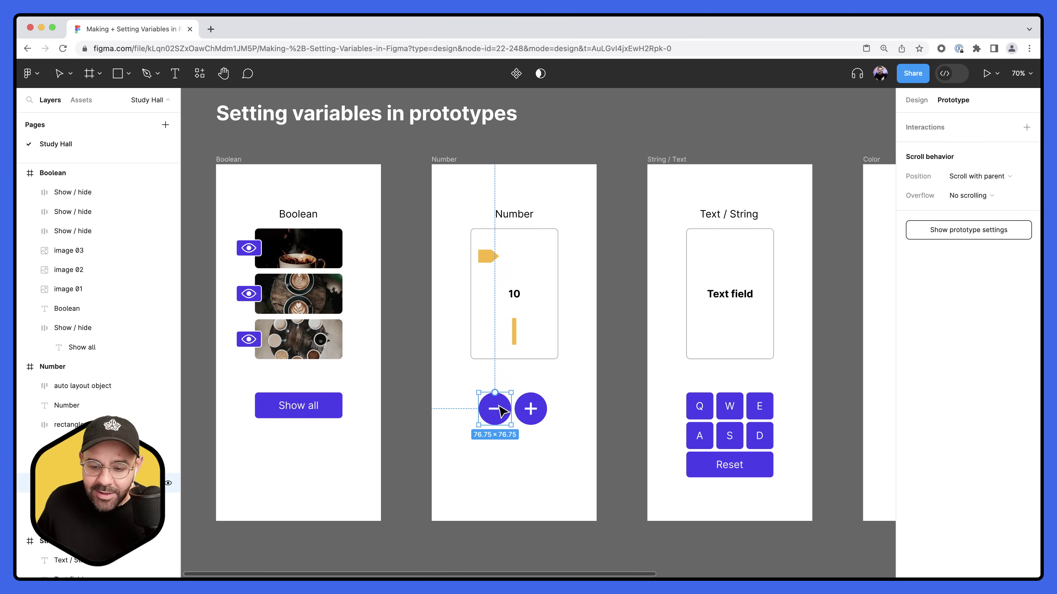
drag(510, 409, 532, 402)
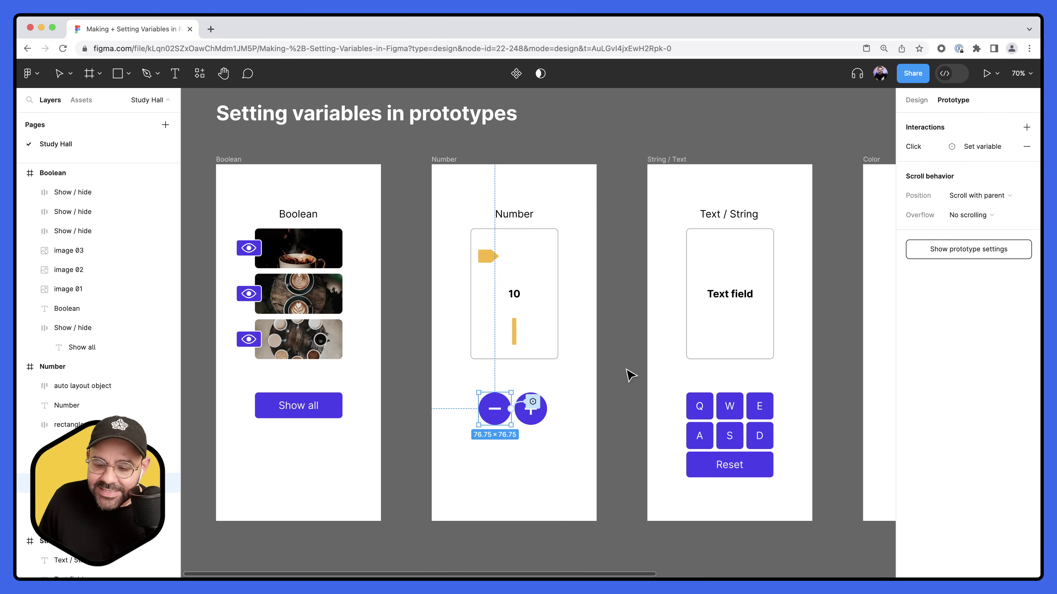
click(576, 437)
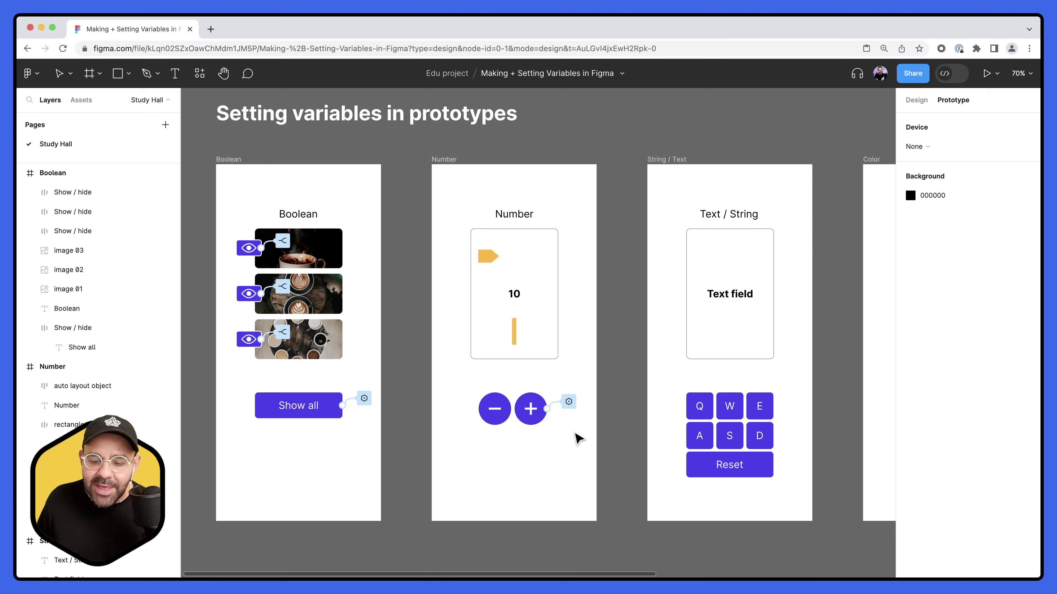
Copy the plus button's click interaction onto the minus button and change its expression there to Num - 10
click(532, 417)
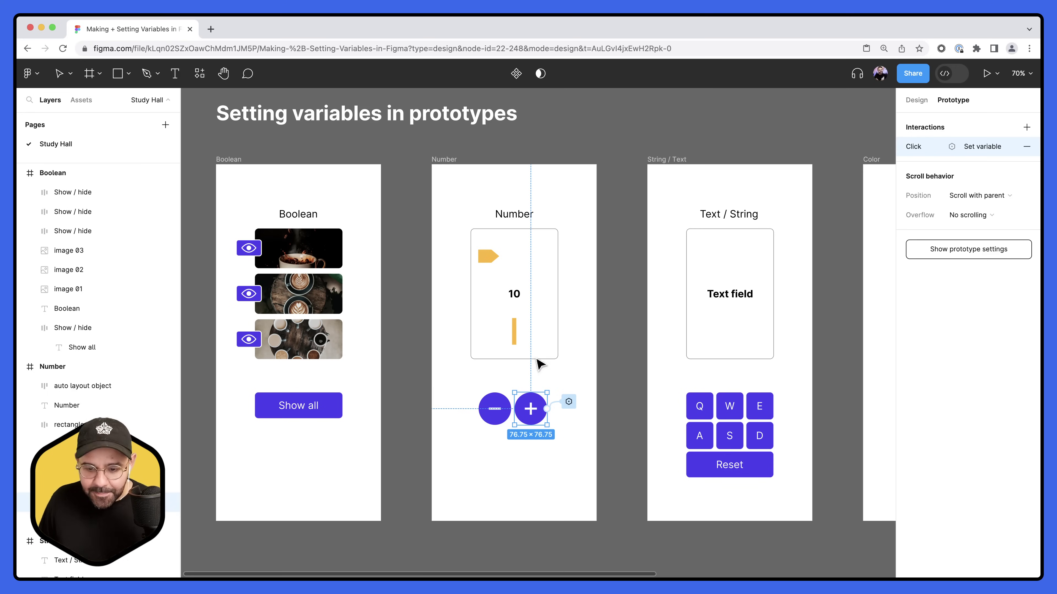
click(495, 409)
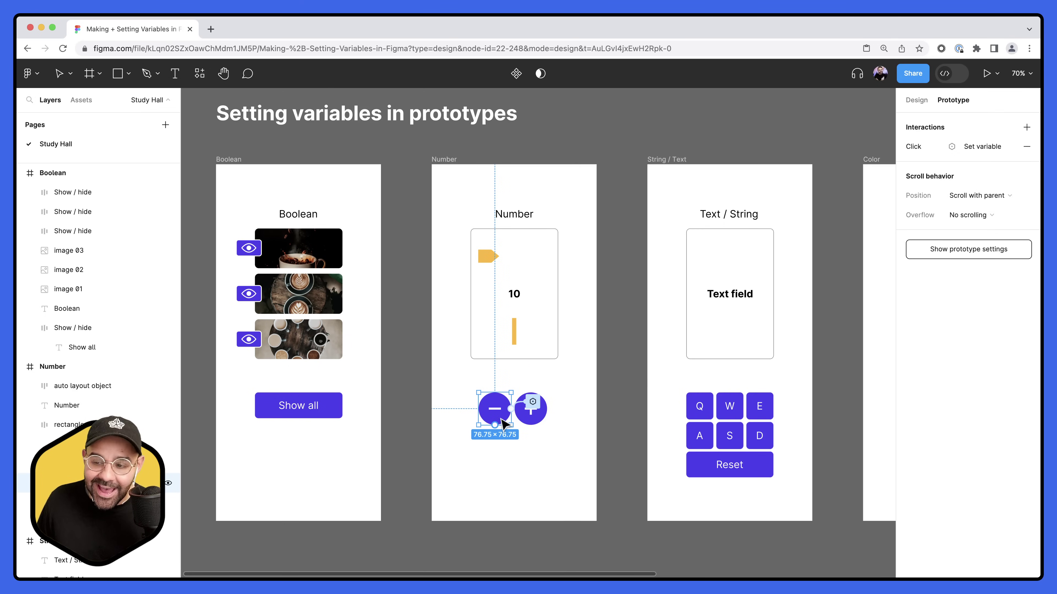
click(913, 147)
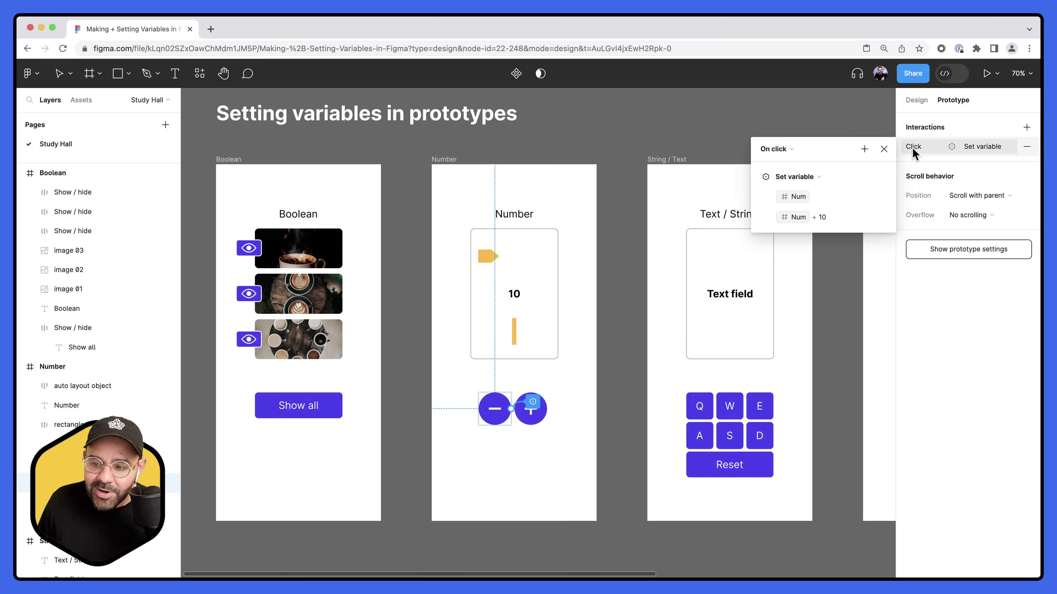
click(822, 220)
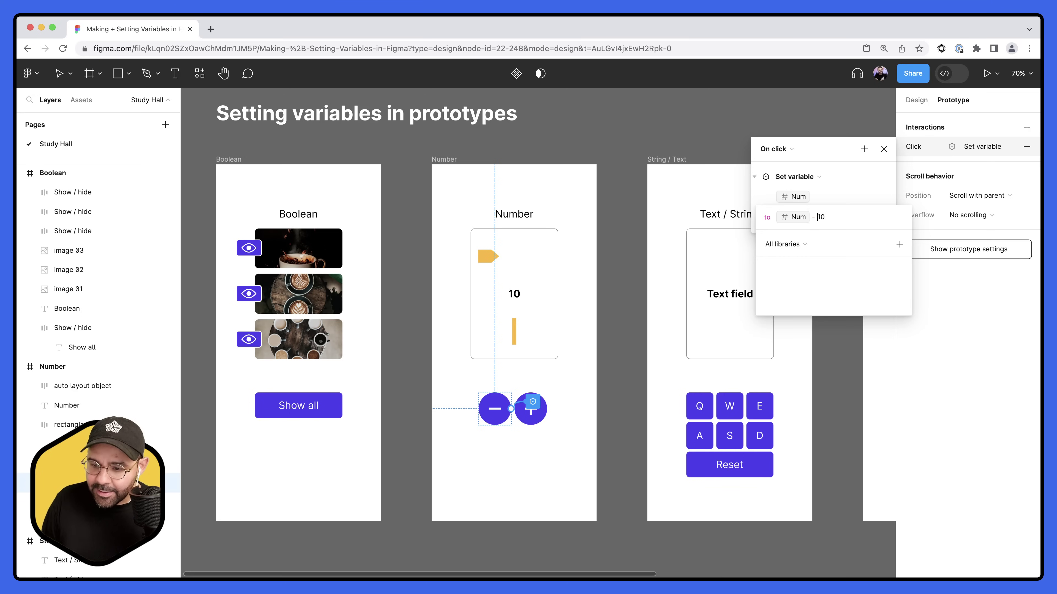
key(Return)
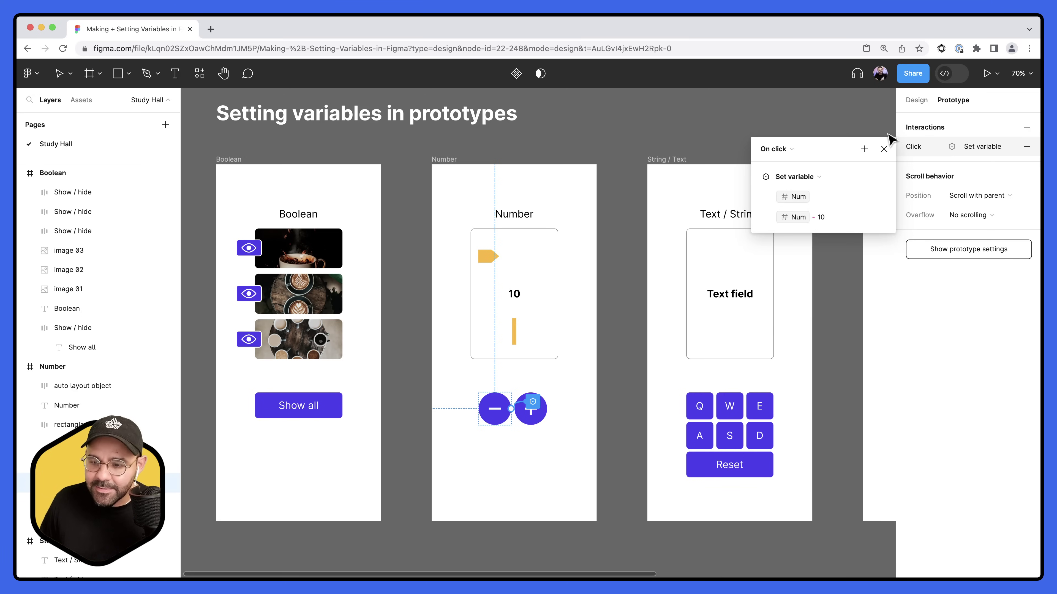
Preview the Number frame as a prototype and test its plus button repeatedly
click(884, 149)
click(450, 160)
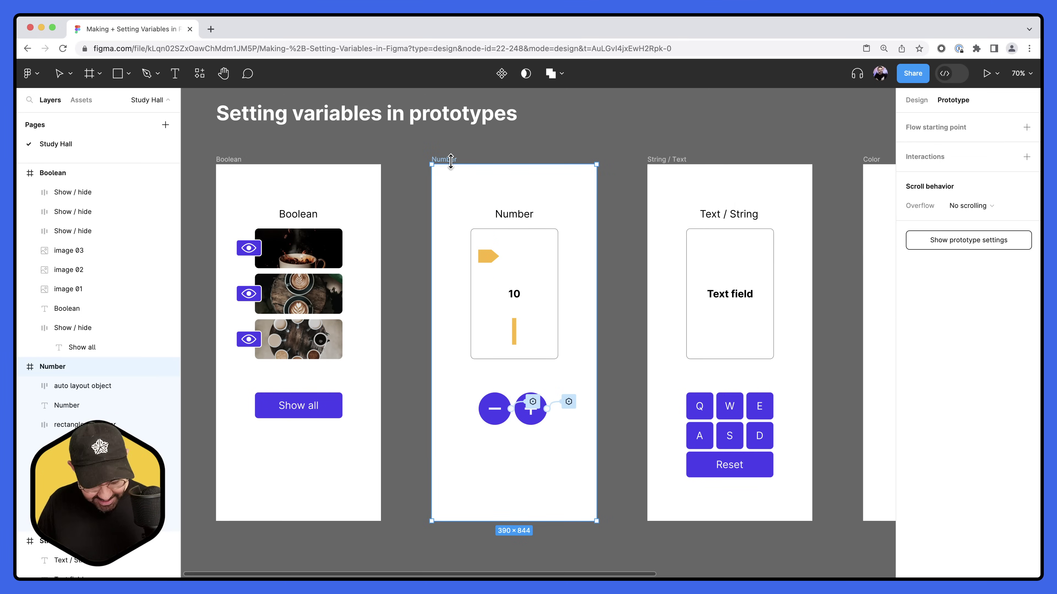
key(shift+space)
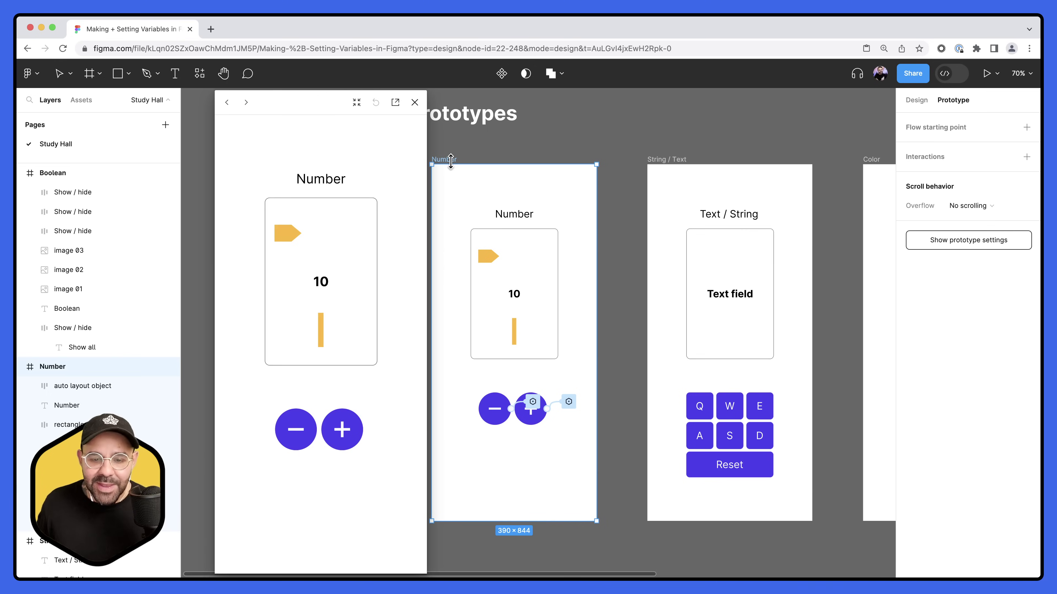
click(347, 432)
click(348, 433)
double_click(347, 432)
double_click(346, 431)
double_click(347, 432)
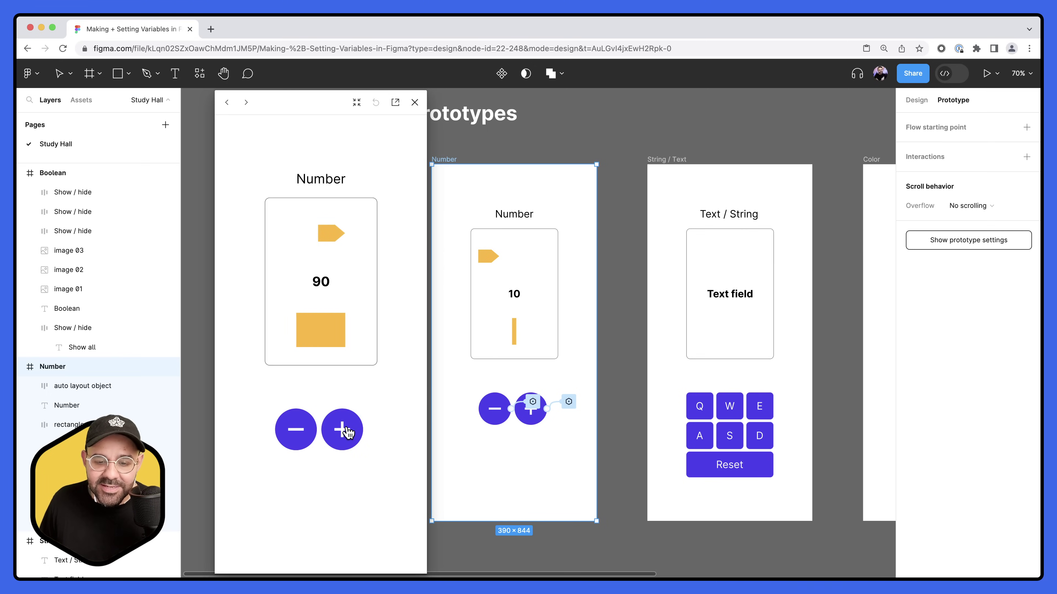
triple_click(346, 431)
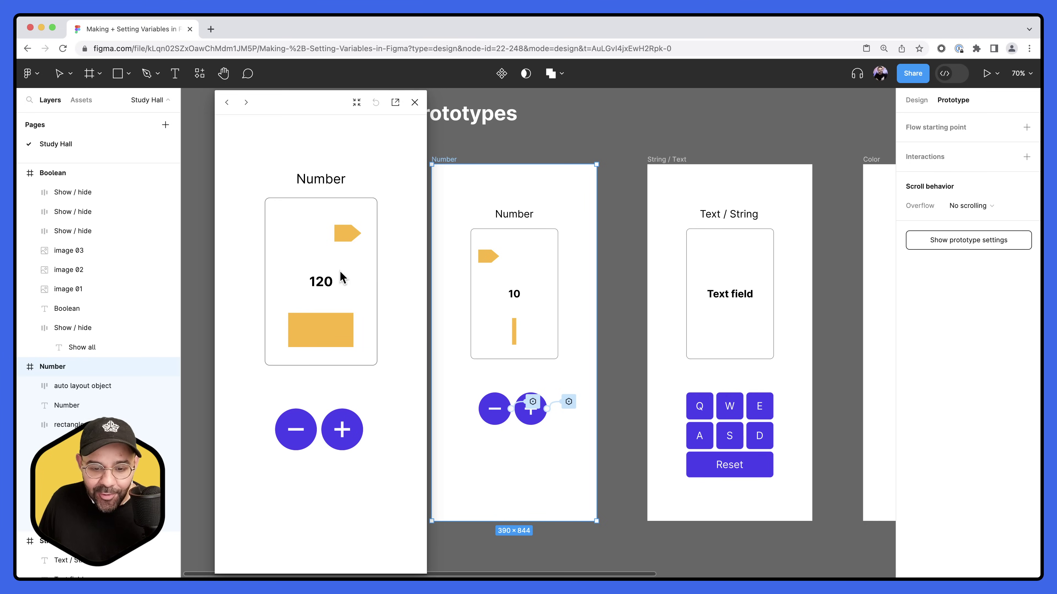
click(343, 431)
click(342, 431)
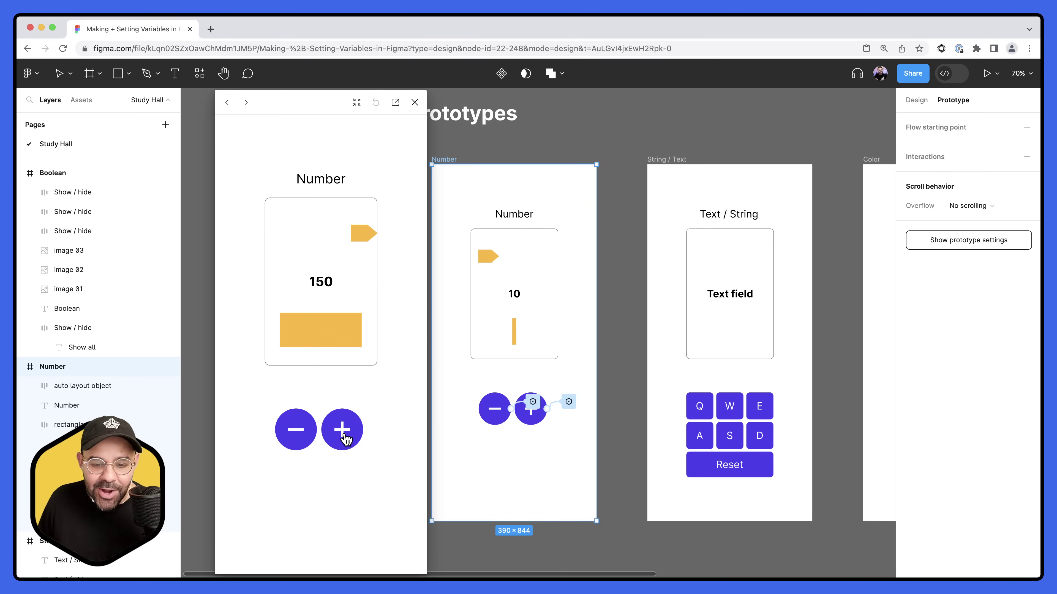
click(342, 431)
click(342, 431)
click(342, 431)
click(342, 431)
click(342, 431)
click(342, 431)
click(342, 431)
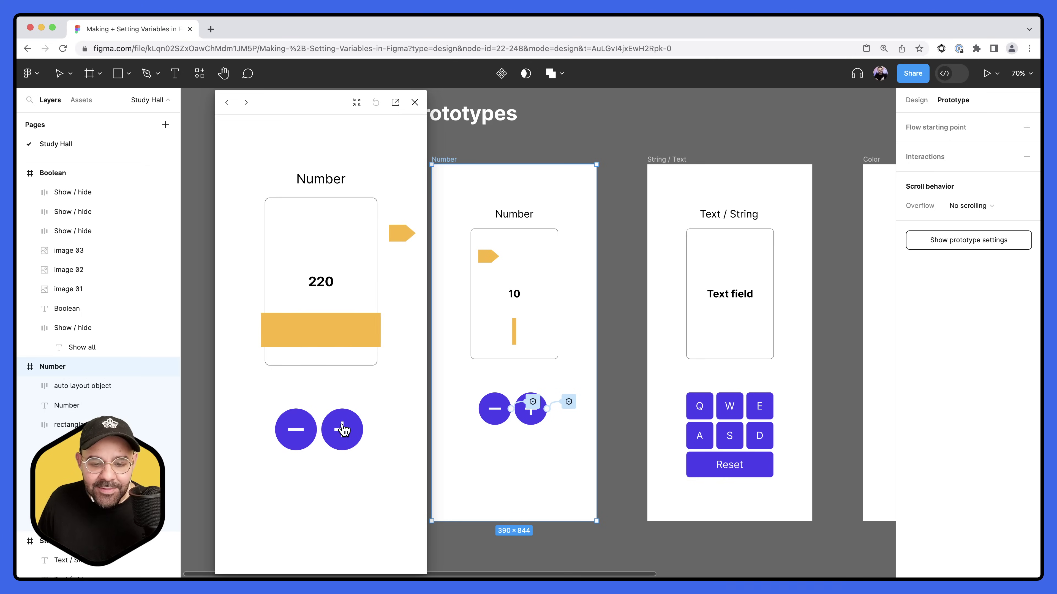
Test the minus button repeatedly in the Number preview, taking the value below zero
click(296, 431)
click(296, 430)
click(297, 430)
click(297, 430)
click(297, 431)
click(297, 431)
click(297, 430)
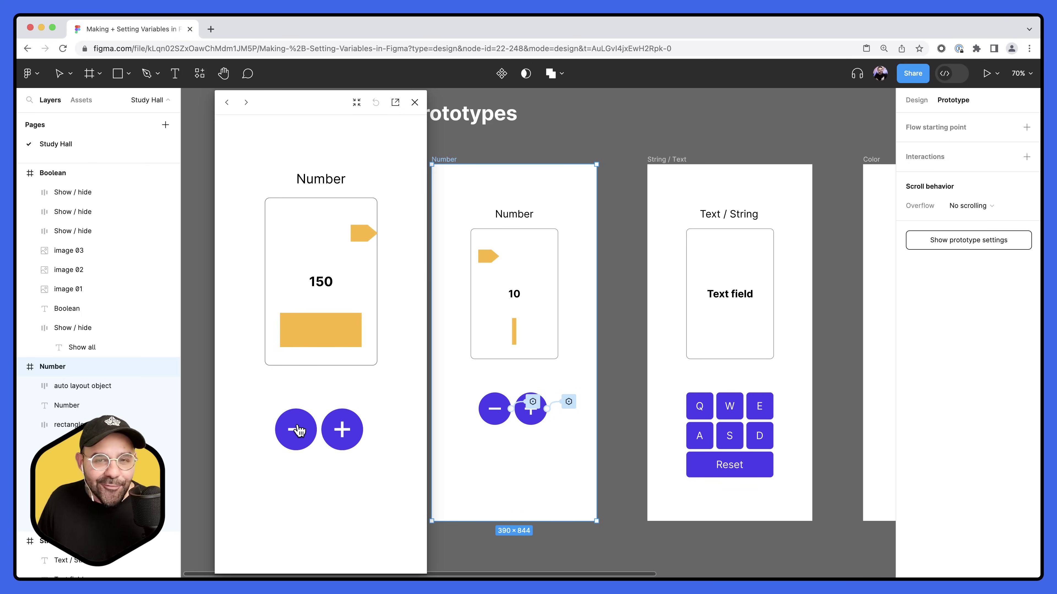
click(297, 430)
click(297, 431)
click(297, 430)
click(296, 431)
click(297, 430)
click(297, 430)
click(297, 430)
click(297, 430)
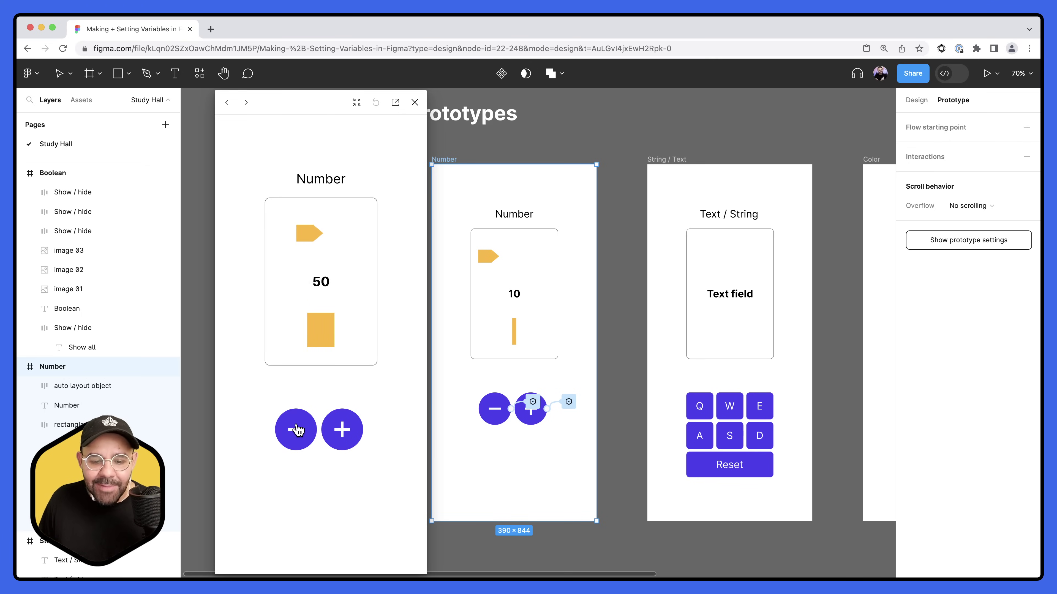
click(297, 430)
click(297, 430)
click(297, 431)
click(297, 430)
click(297, 431)
click(297, 431)
click(297, 430)
click(297, 430)
click(297, 430)
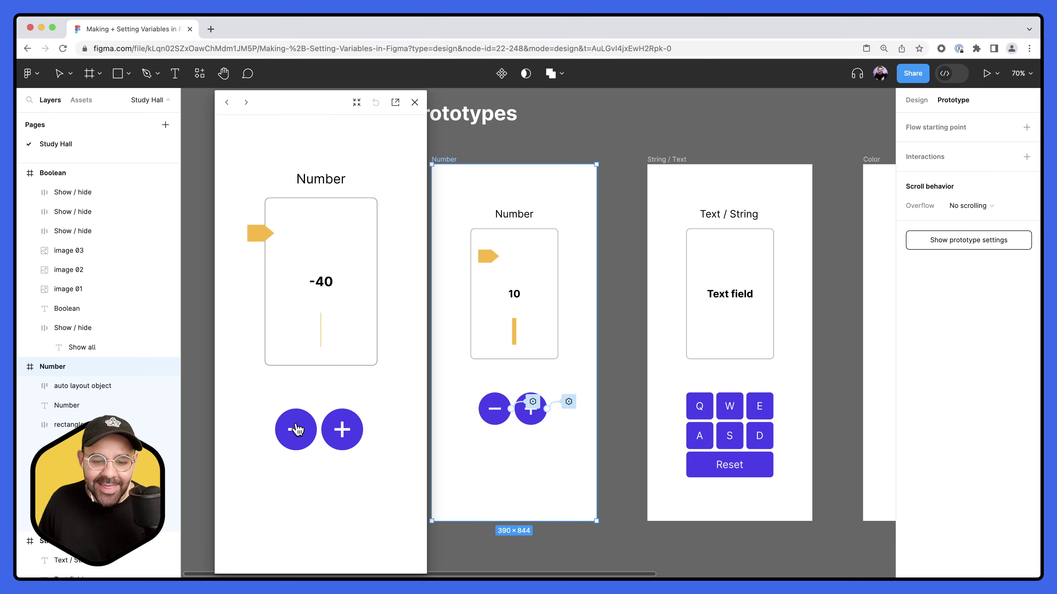
click(297, 430)
click(297, 431)
Test the plus button again from the negative value and close the Number preview
click(343, 431)
click(342, 431)
click(343, 431)
click(342, 431)
click(342, 431)
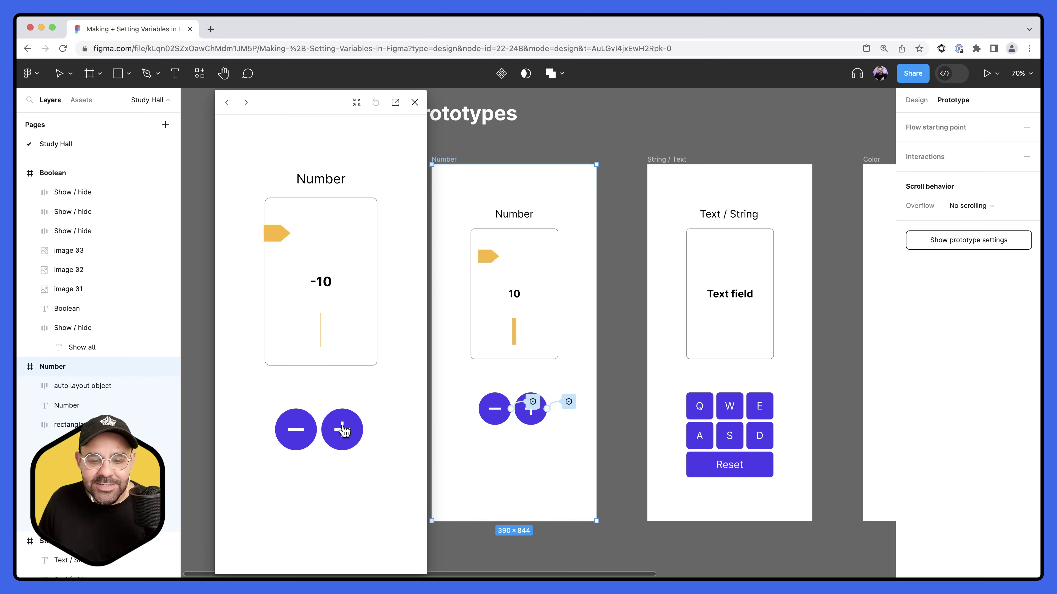
click(342, 431)
click(342, 431)
click(342, 431)
click(342, 431)
click(415, 102)
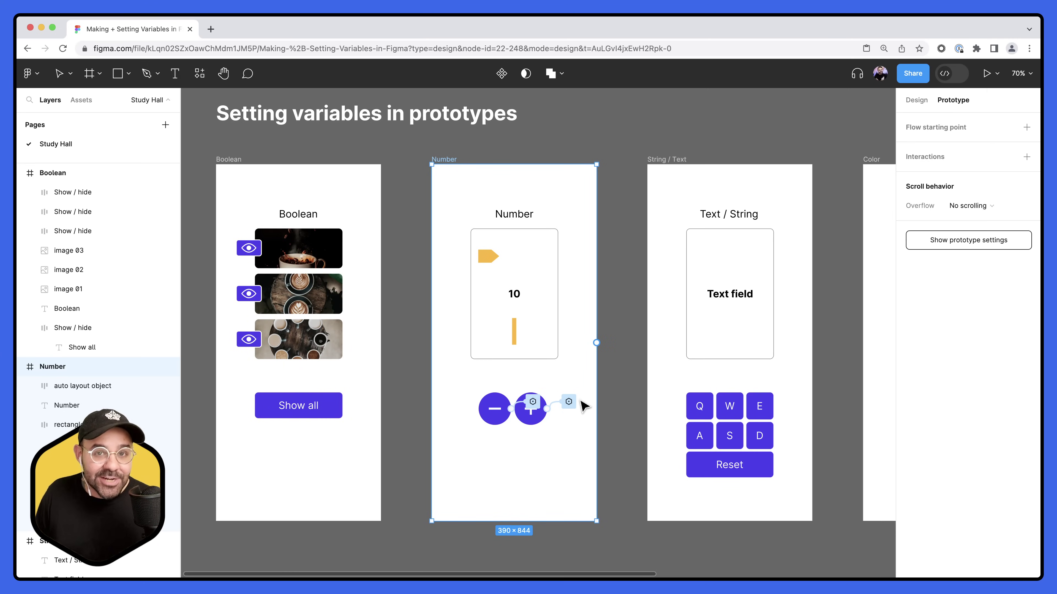
Create a string variable named Message in the Examples collection of local variables
click(629, 392)
scroll(597, 364, right, 1)
drag(596, 363, 408, 359)
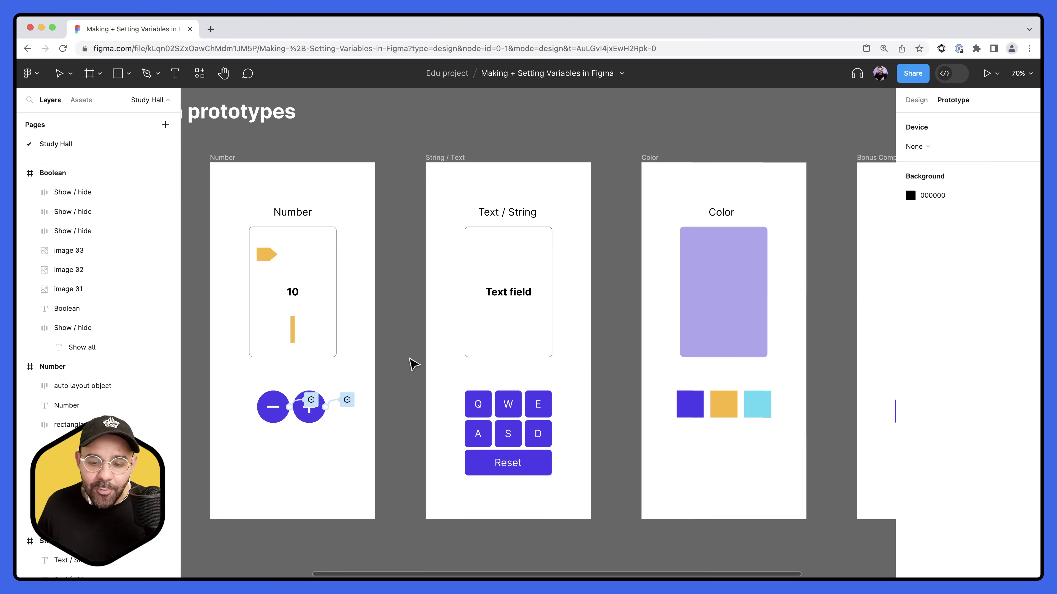
mouse_move(522, 297)
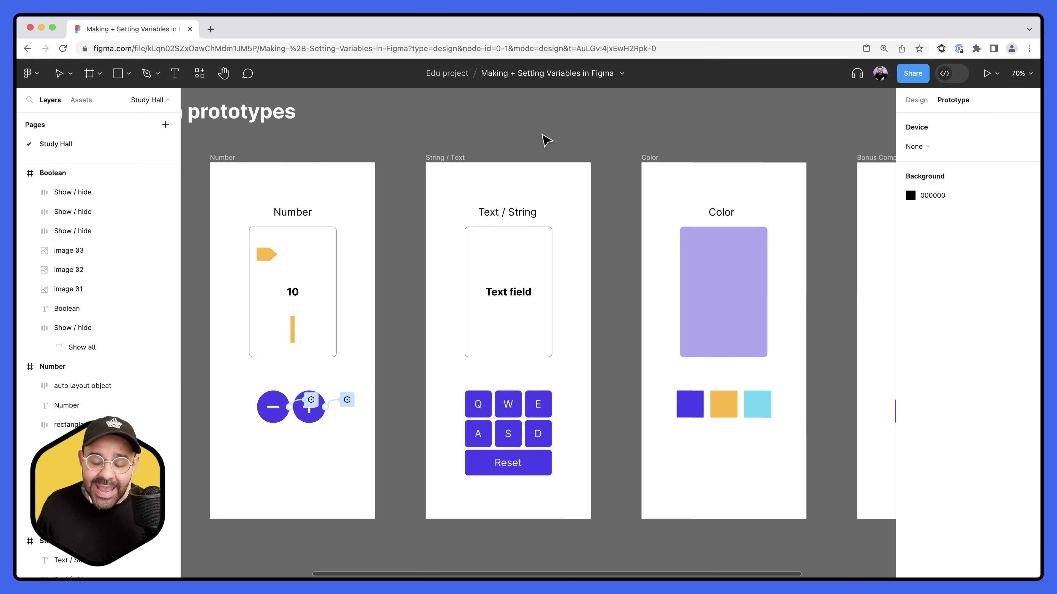
scroll(641, 125, up, 1)
click(917, 100)
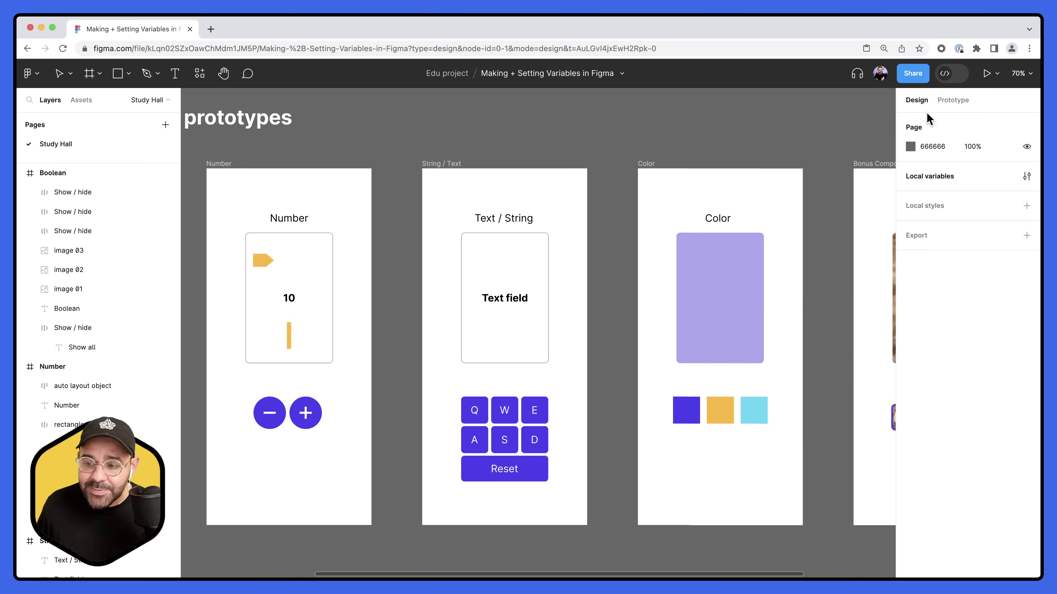
click(1026, 176)
drag(704, 111, 651, 106)
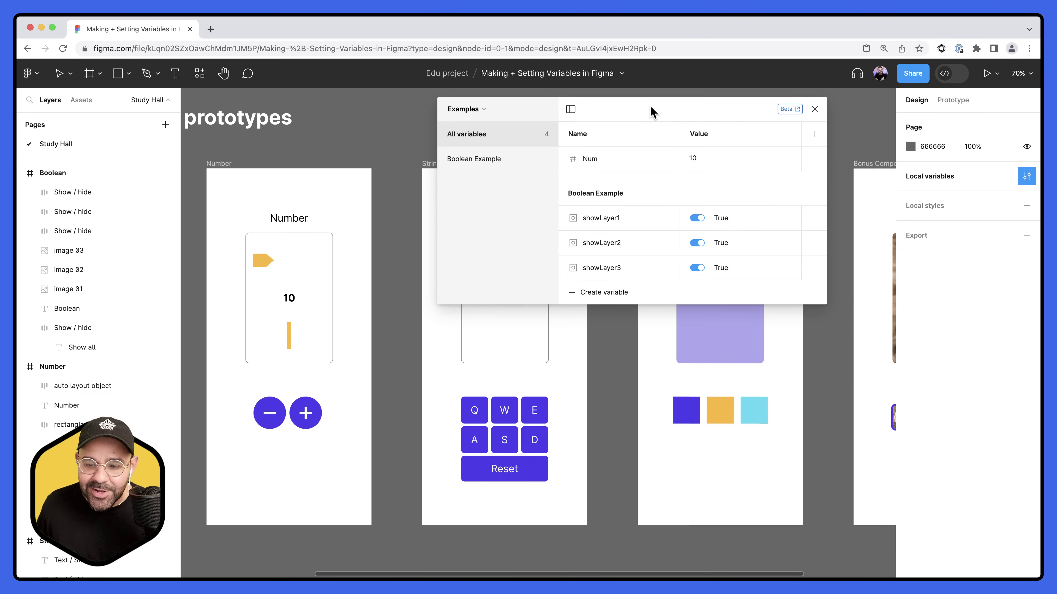
click(608, 292)
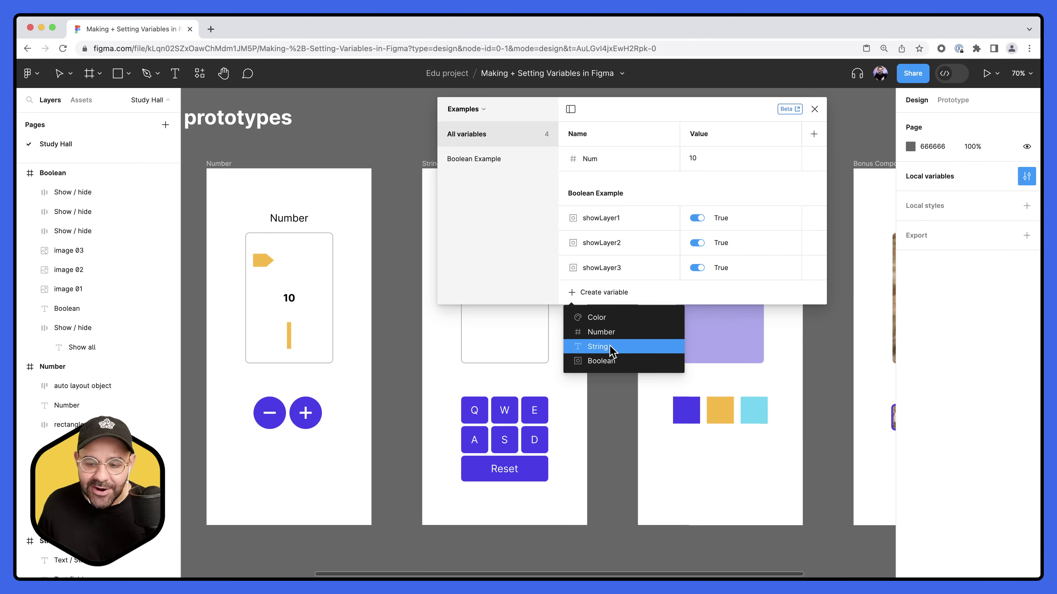
click(597, 346)
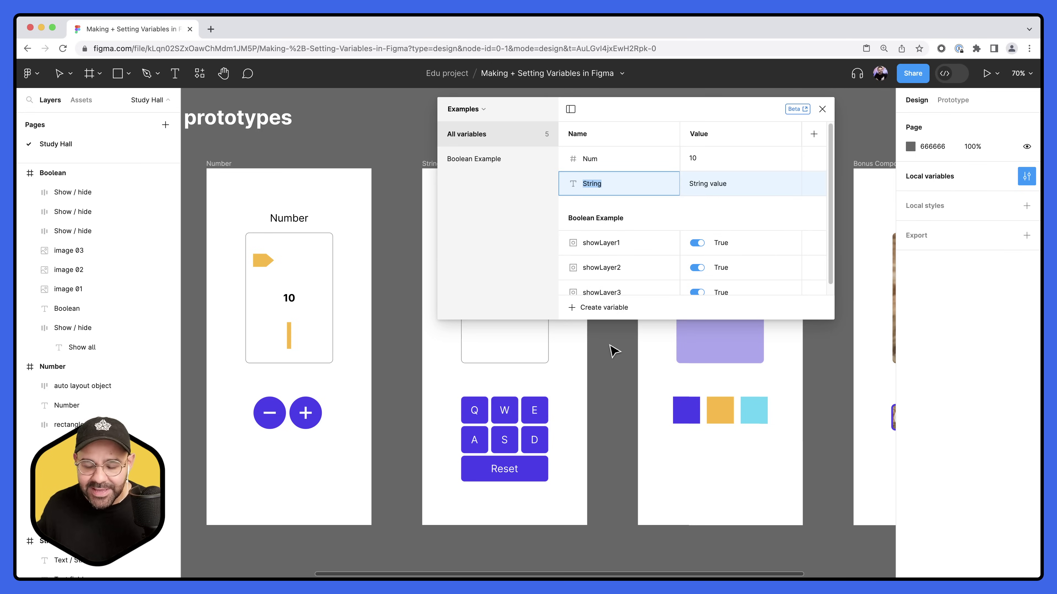
text(Message)
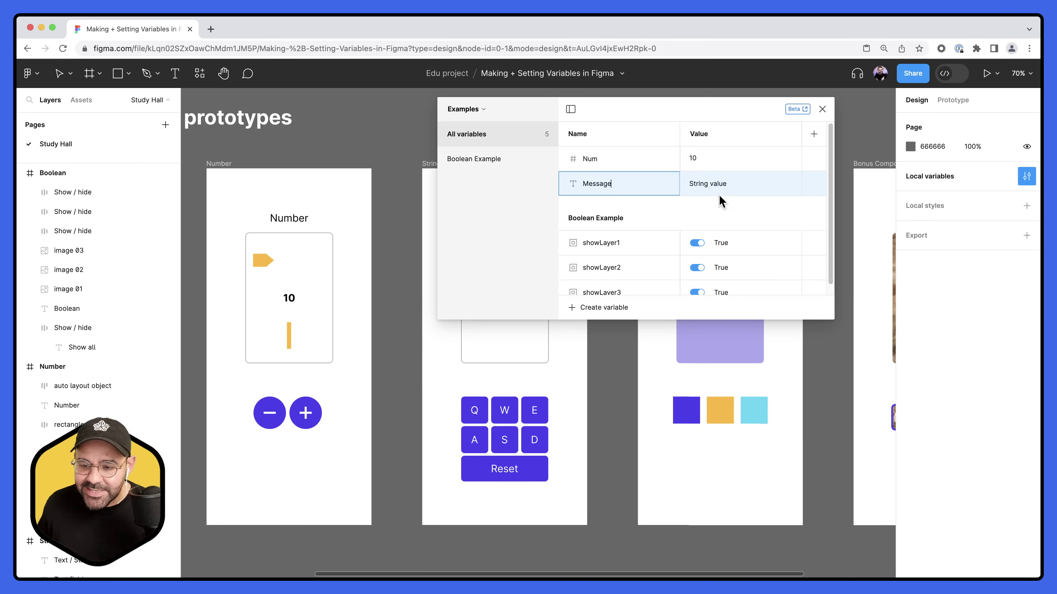
Set the Message variable's value to "Hello World" and close the local variables
click(720, 185)
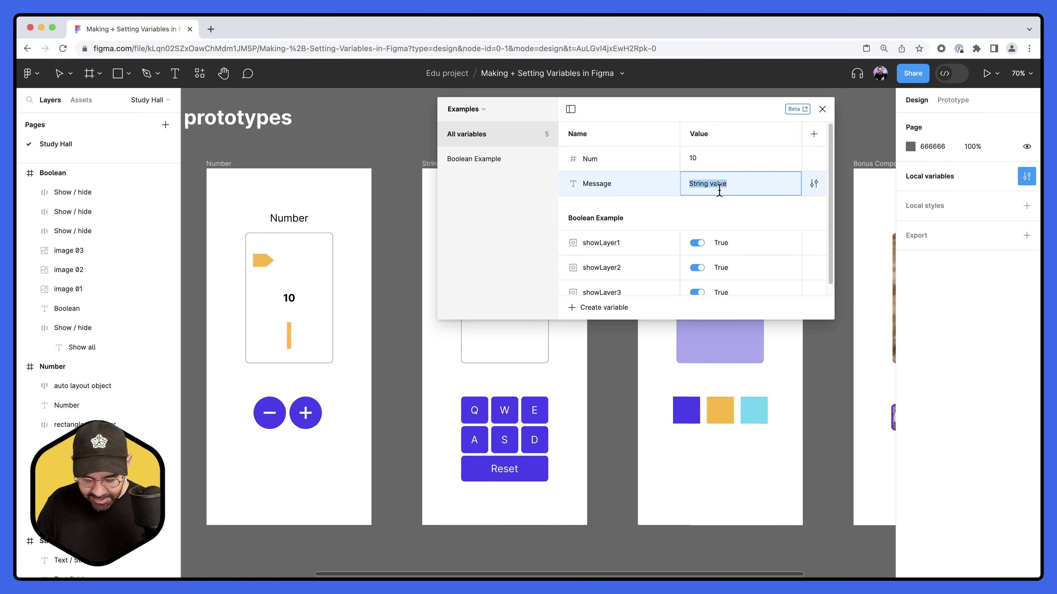
text(Hello World)
key(Return)
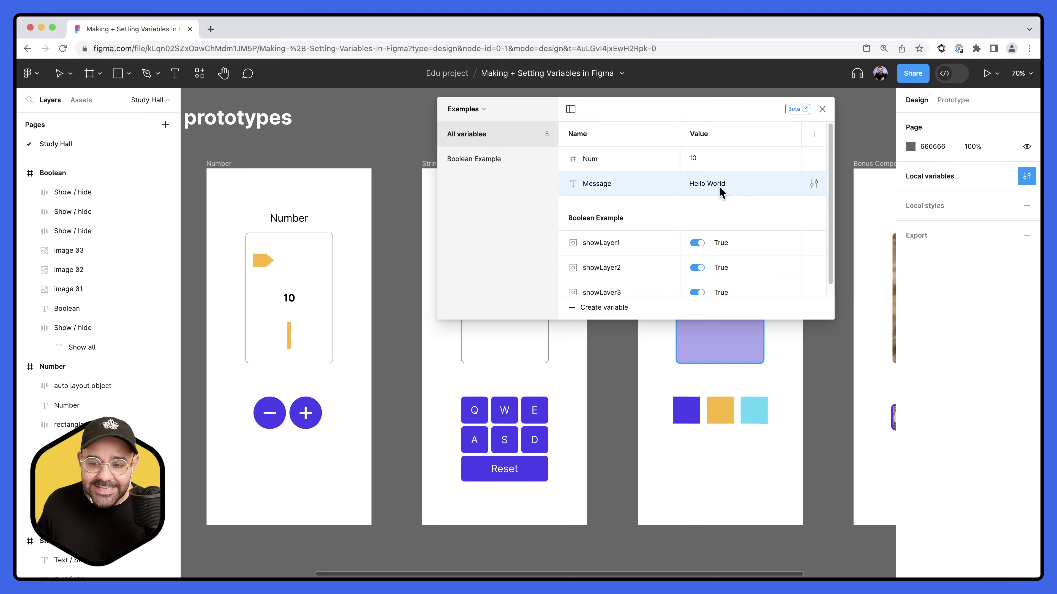
click(821, 110)
Bind the content of the Text field layer in the String / Text frame to the Message variable
click(516, 303)
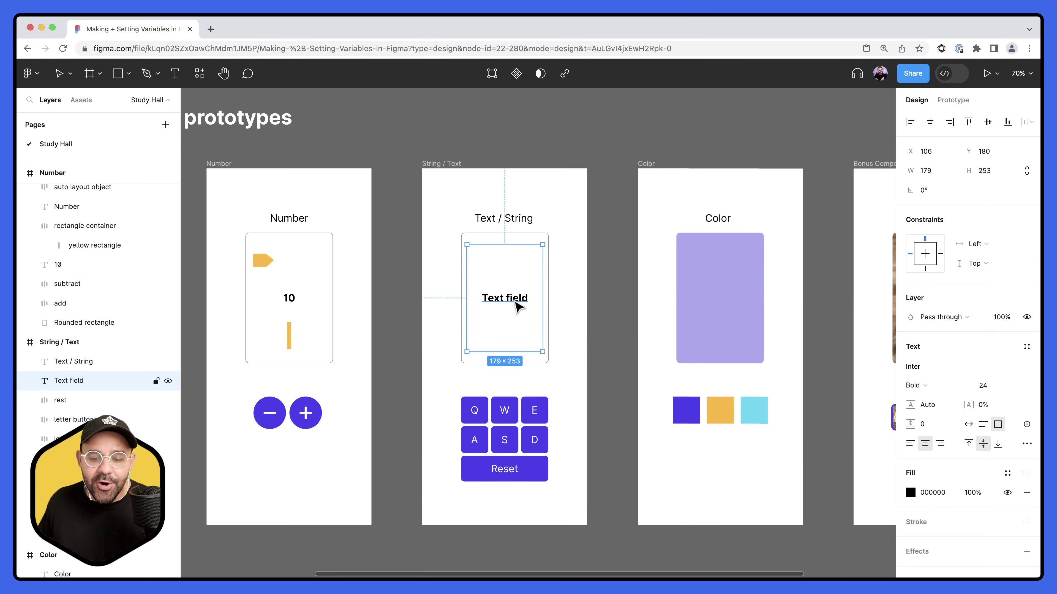
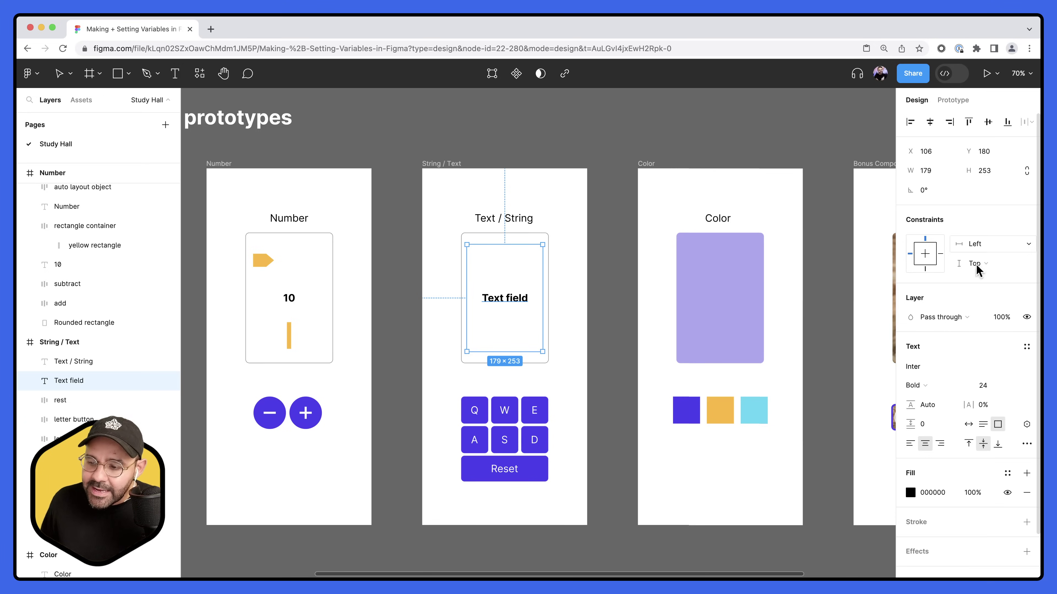
click(1026, 425)
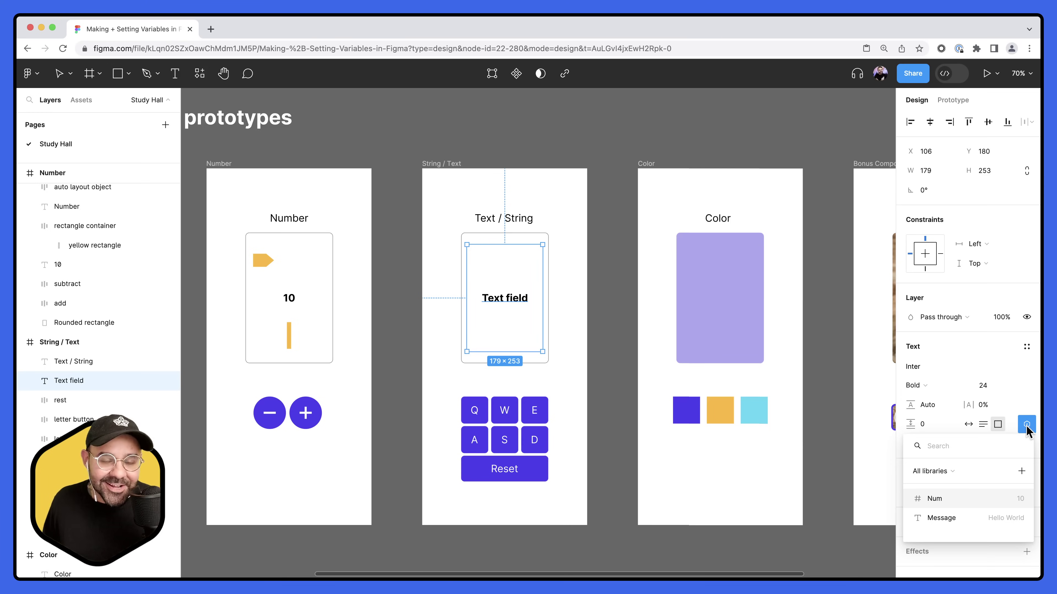
click(1005, 519)
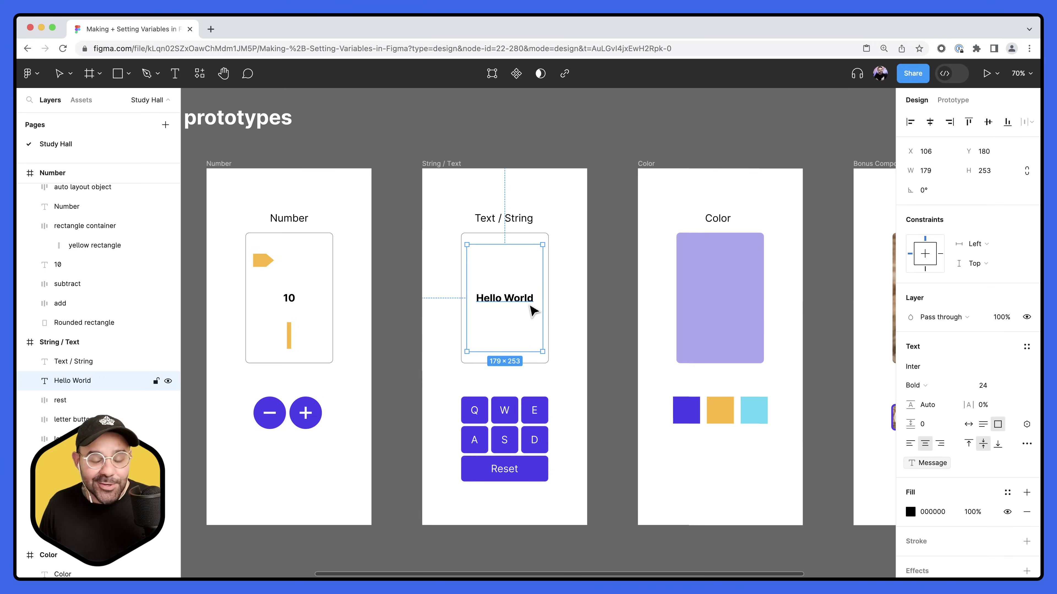
click(613, 339)
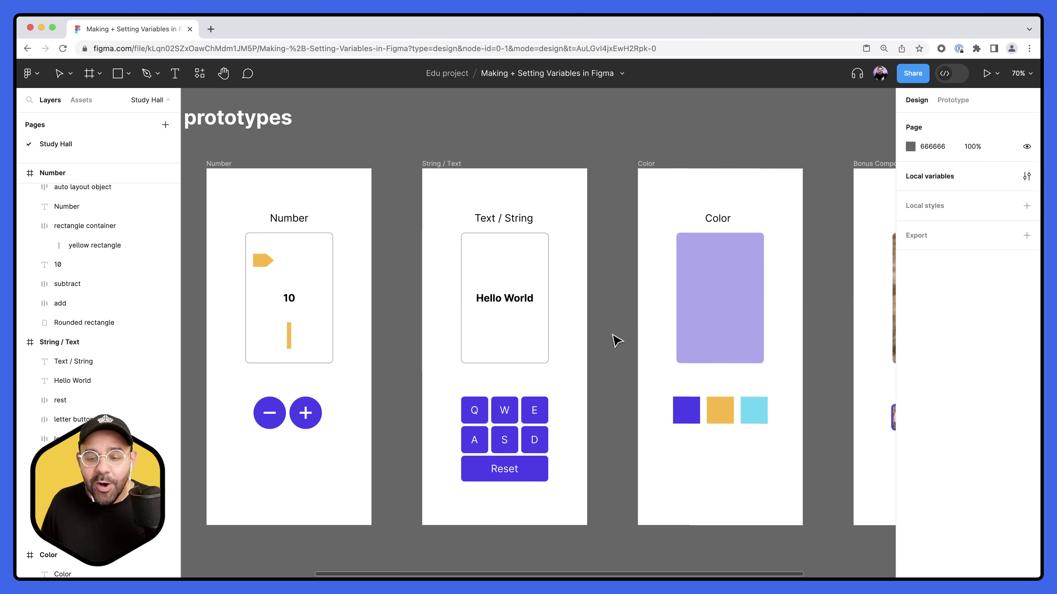
Change the Message variable's value to "Hello Worlds!" in the local variables and close them
click(1027, 177)
click(769, 184)
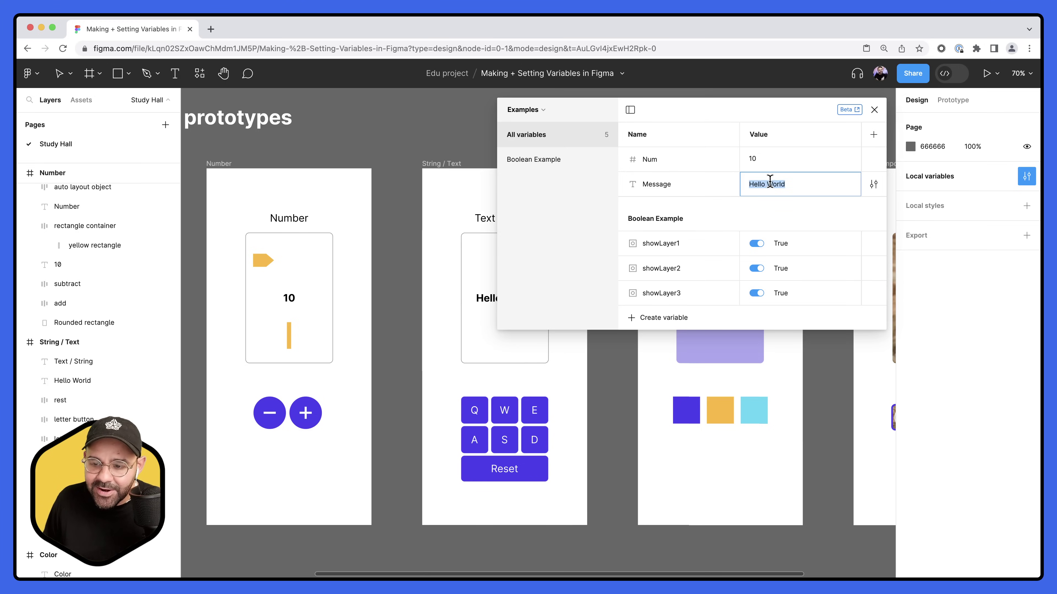
click(805, 184)
text(s)
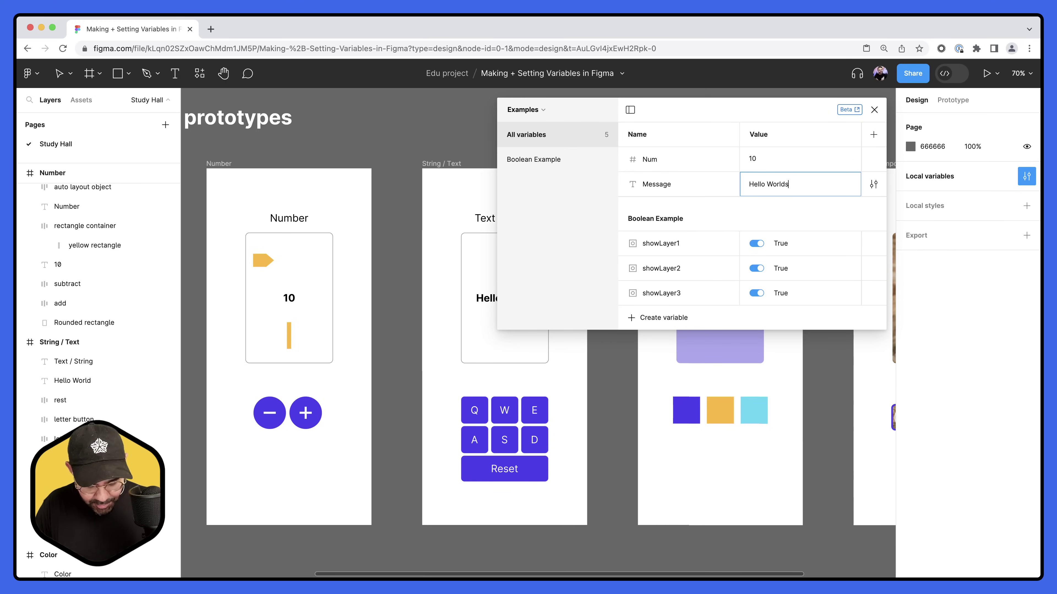
text(!)
key(Return)
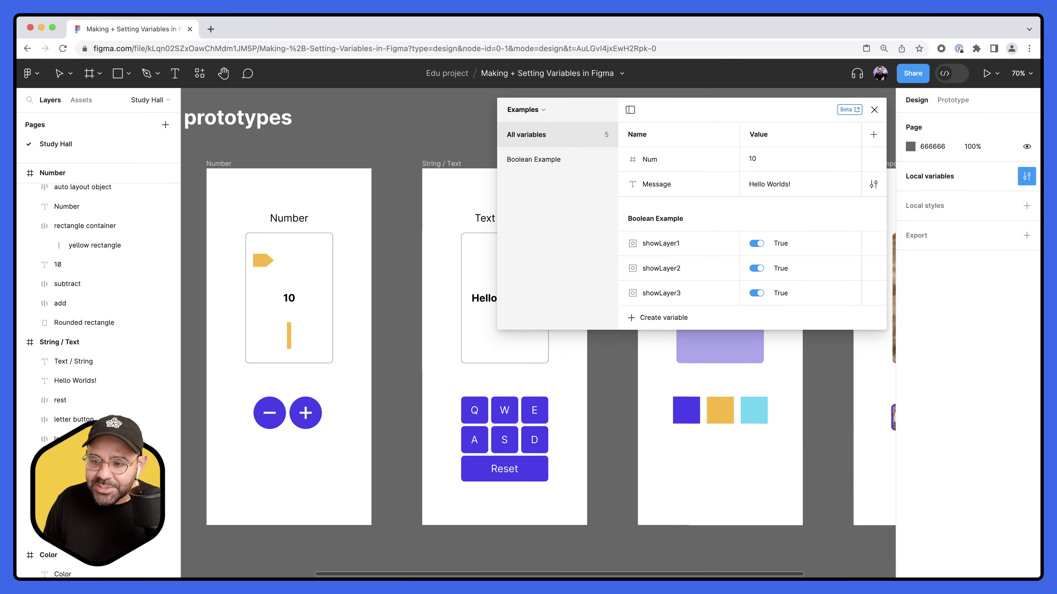
click(874, 110)
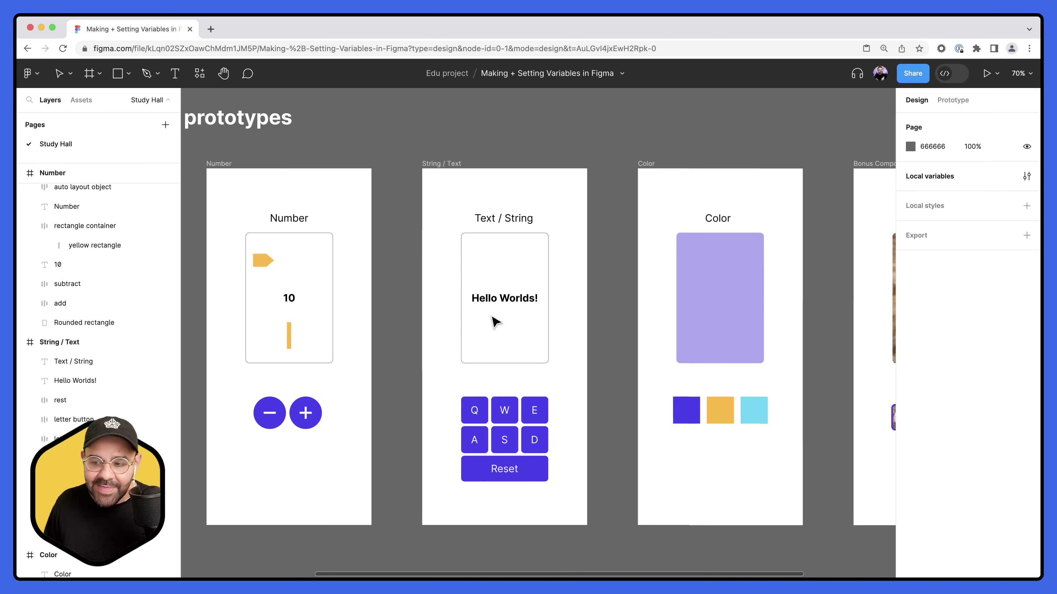
Add an On click interaction to the Q button in the String / Text frame that sets the Message variable
click(952, 101)
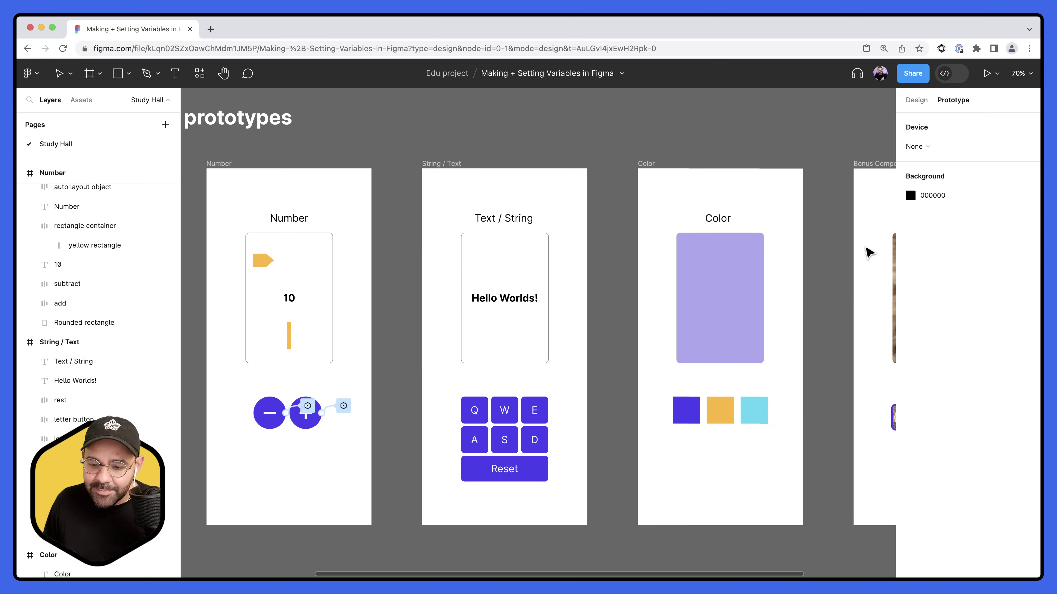
click(482, 410)
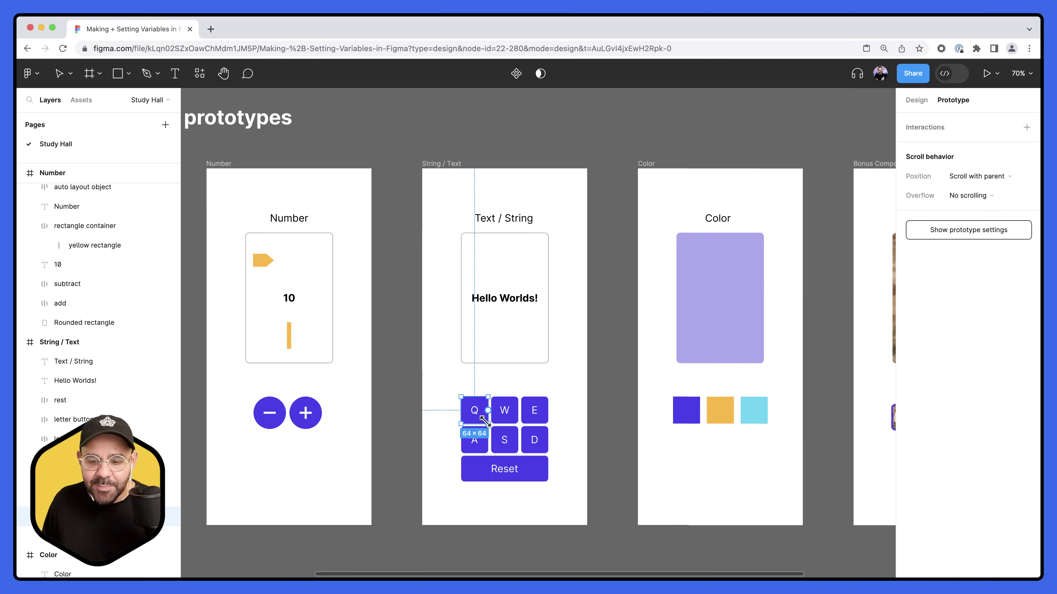
click(915, 128)
drag(823, 145, 292, 167)
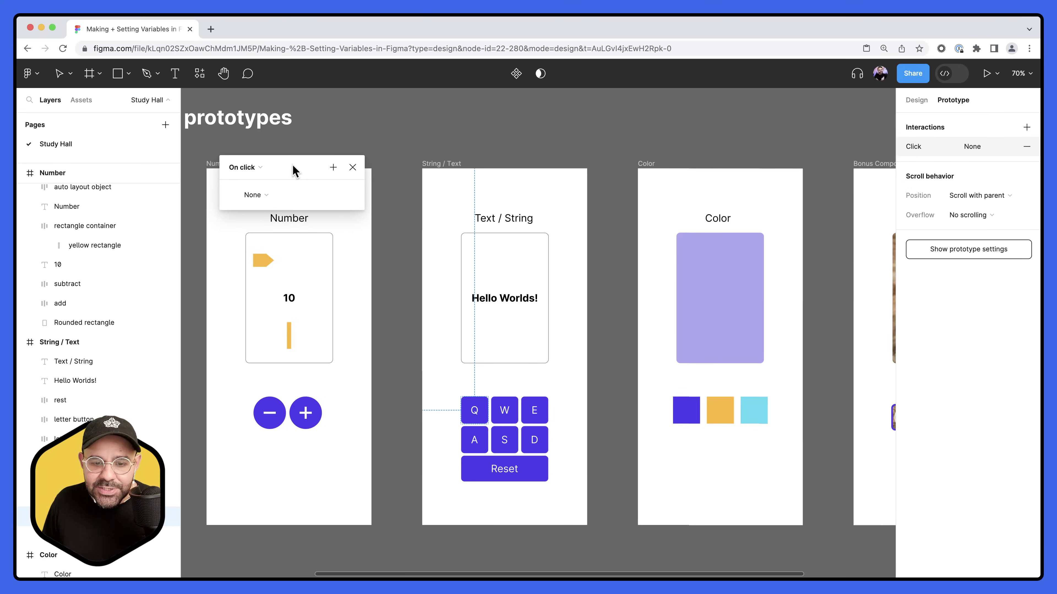
click(255, 195)
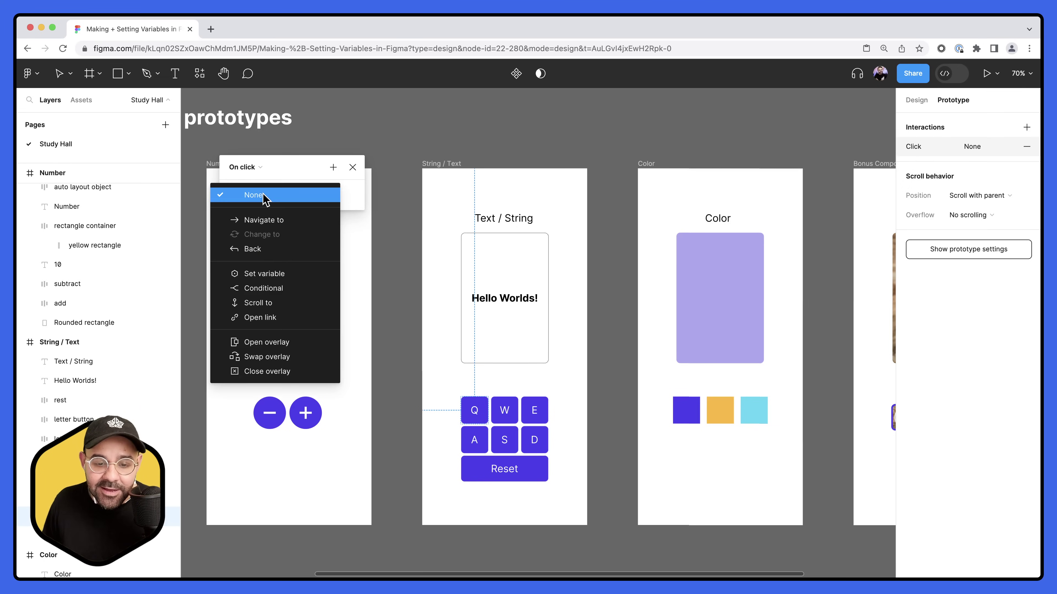
click(267, 274)
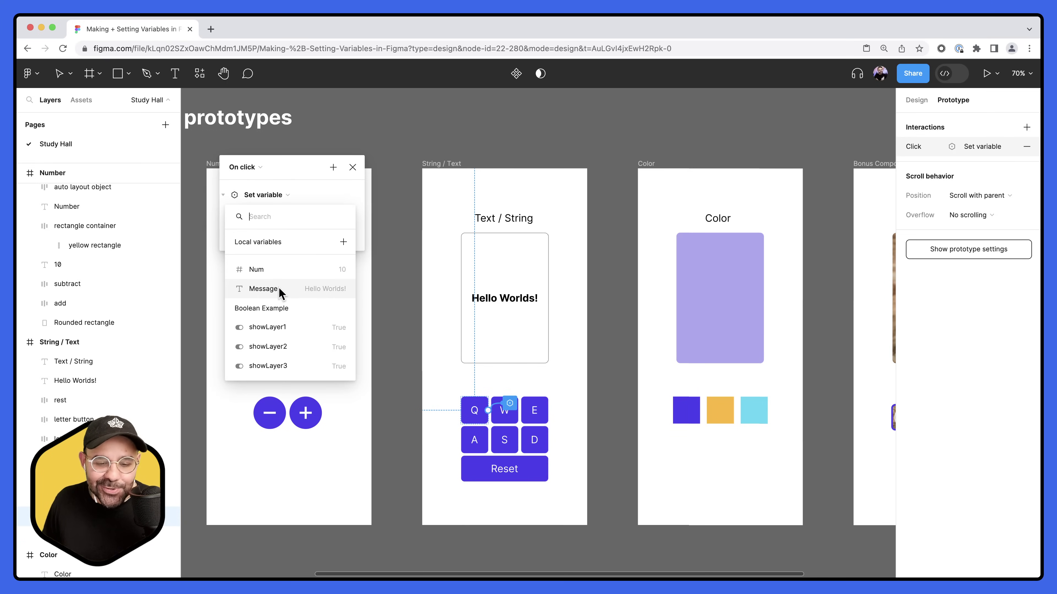
text(Mes)
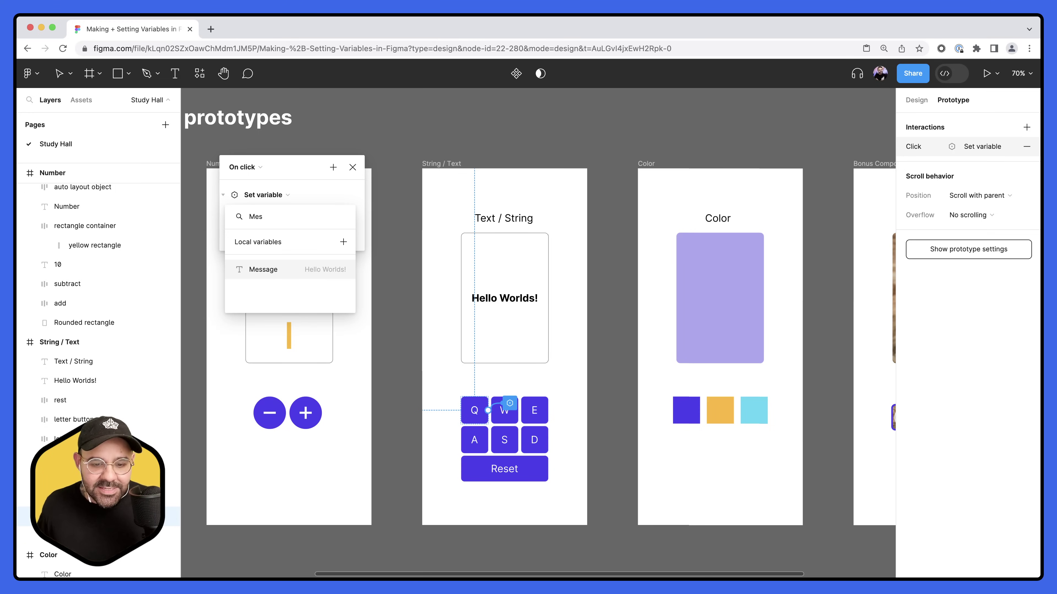
click(273, 274)
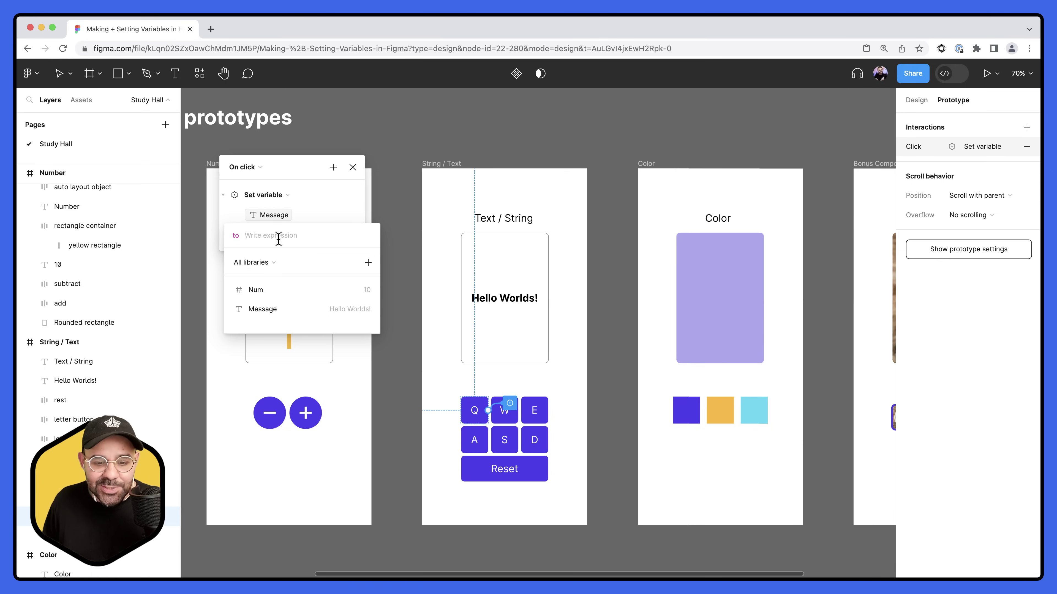
Set the Q button's new Message value to the expression Message + "Q" and close the interaction settings
click(295, 309)
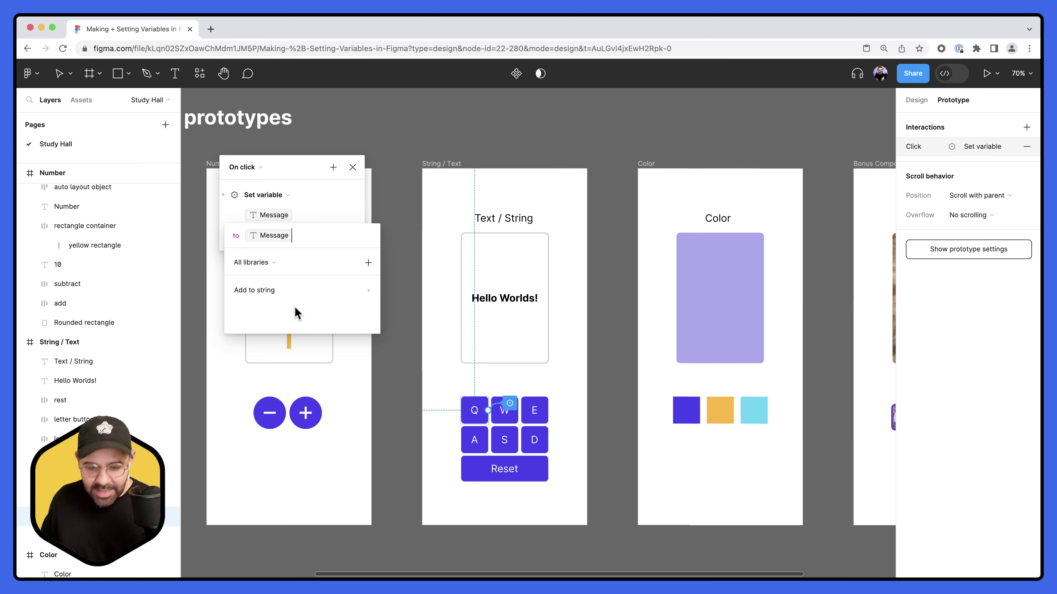
text(+ )
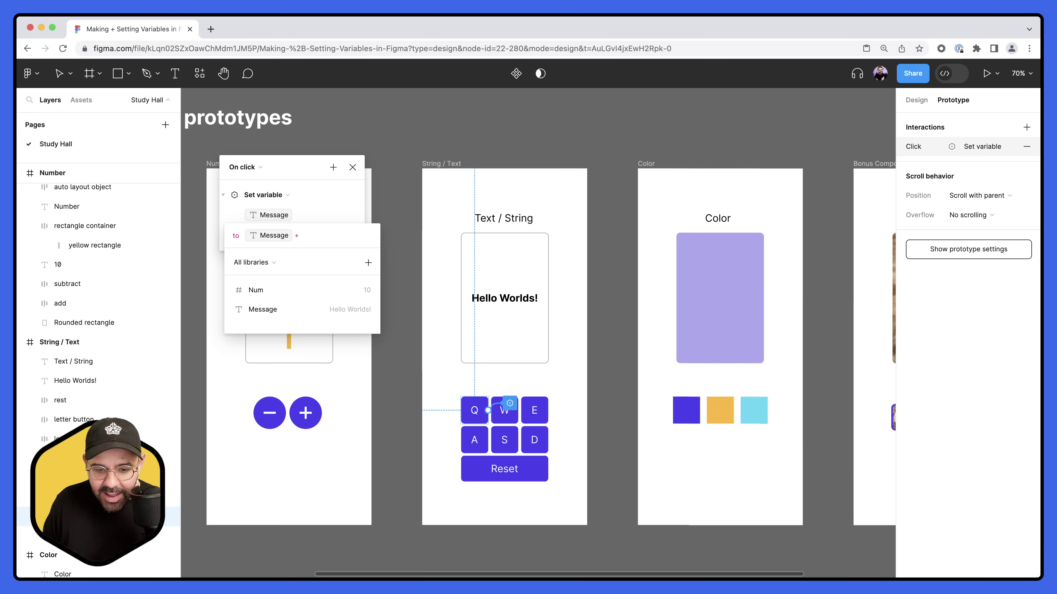
text(")
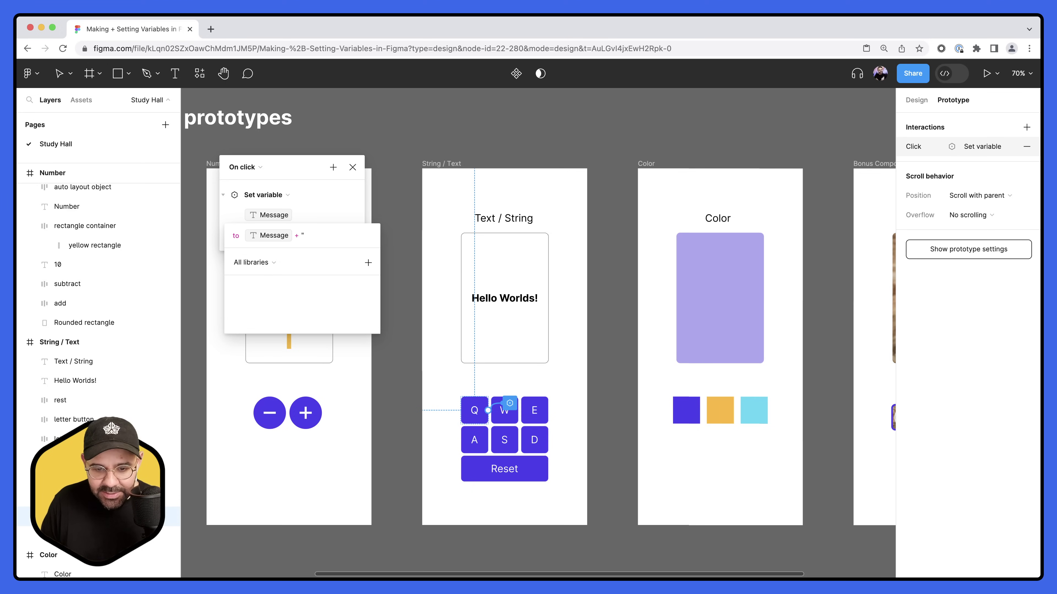
text(Q")
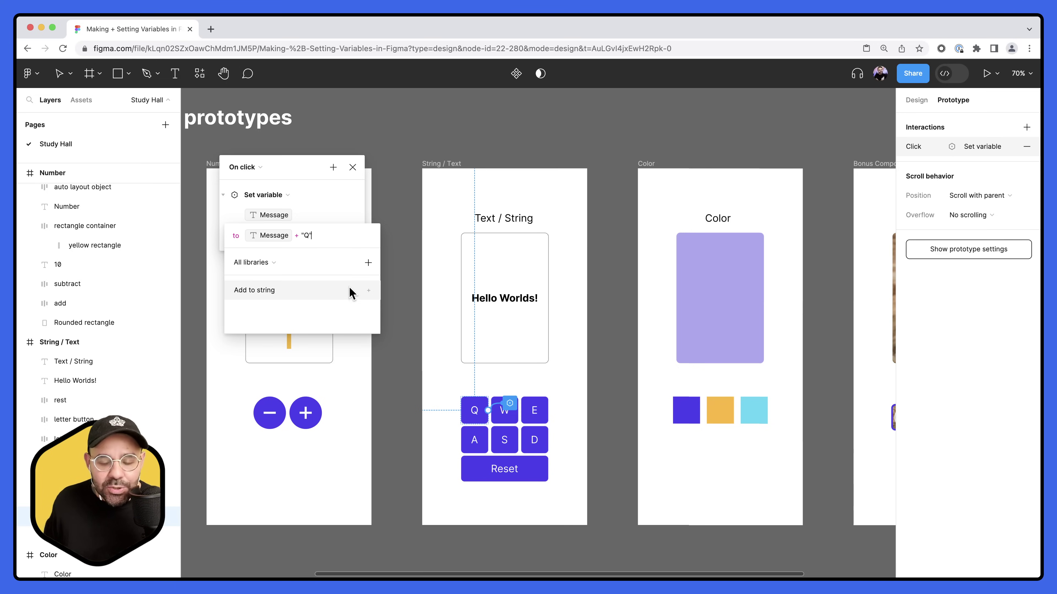
click(354, 214)
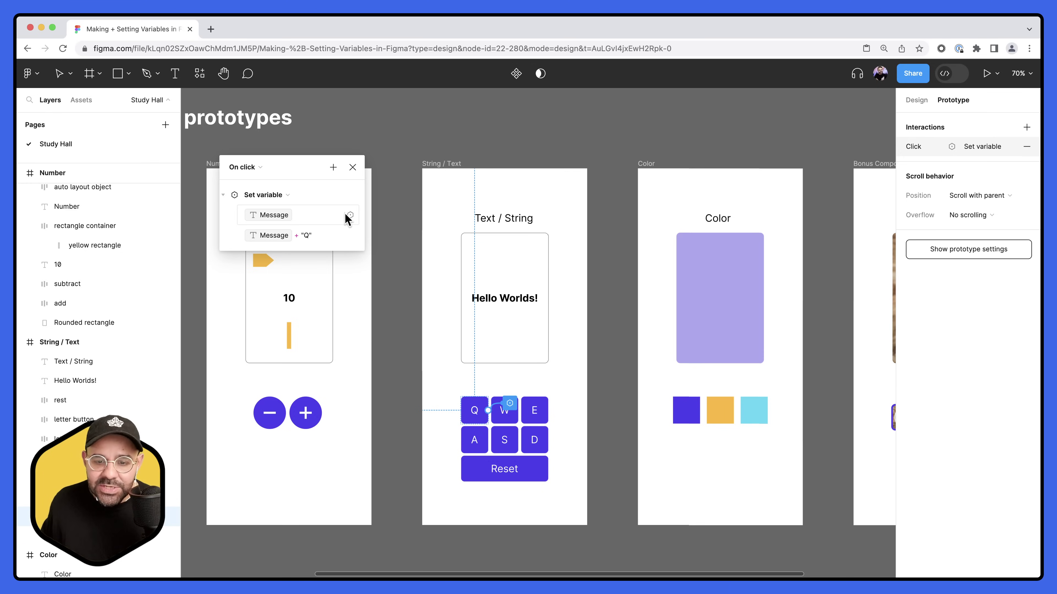
click(352, 167)
Preview the String / Text frame, test the Q button repeatedly, and close the preview
click(441, 163)
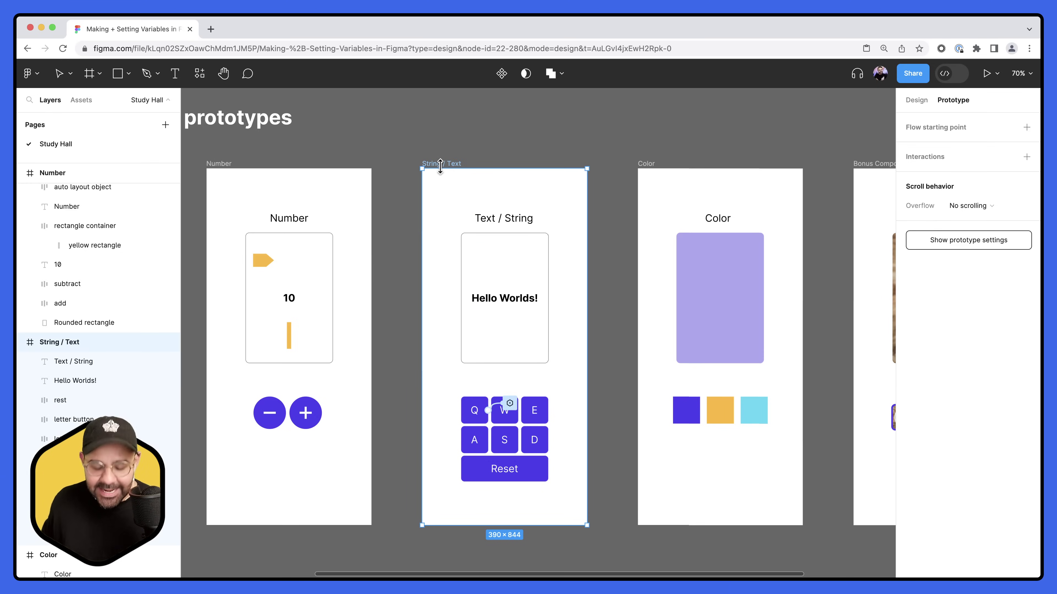
key(shift+space)
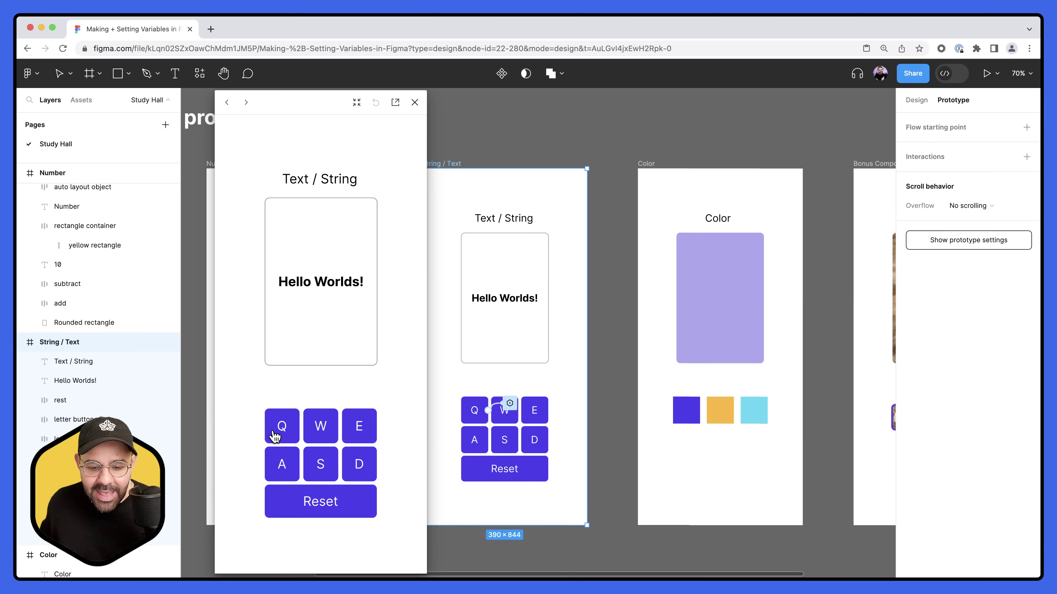
double_click(282, 428)
double_click(282, 428)
triple_click(281, 428)
double_click(282, 428)
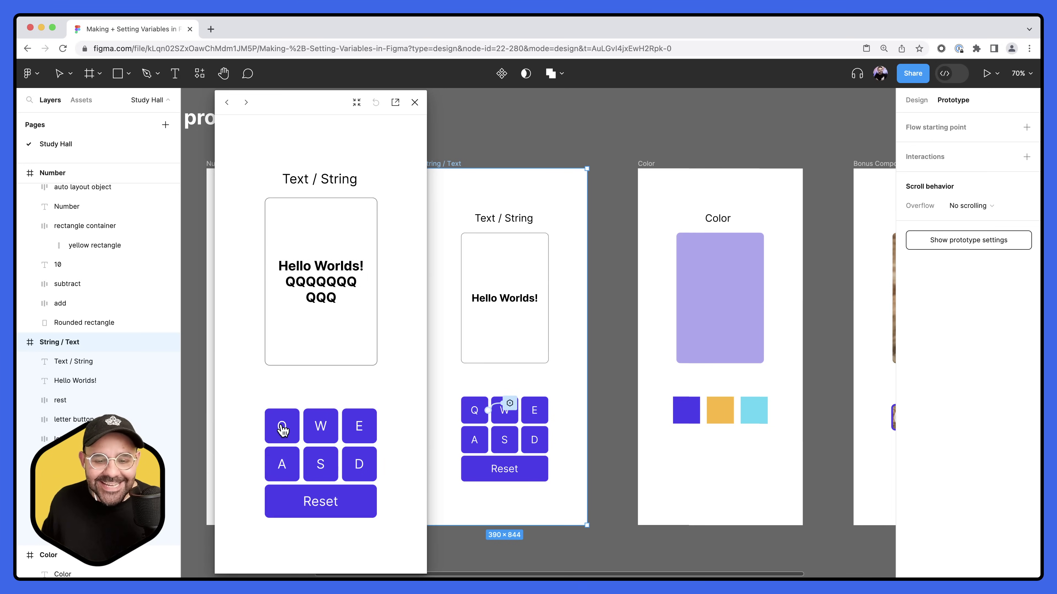
triple_click(283, 431)
double_click(283, 429)
triple_click(283, 429)
double_click(282, 429)
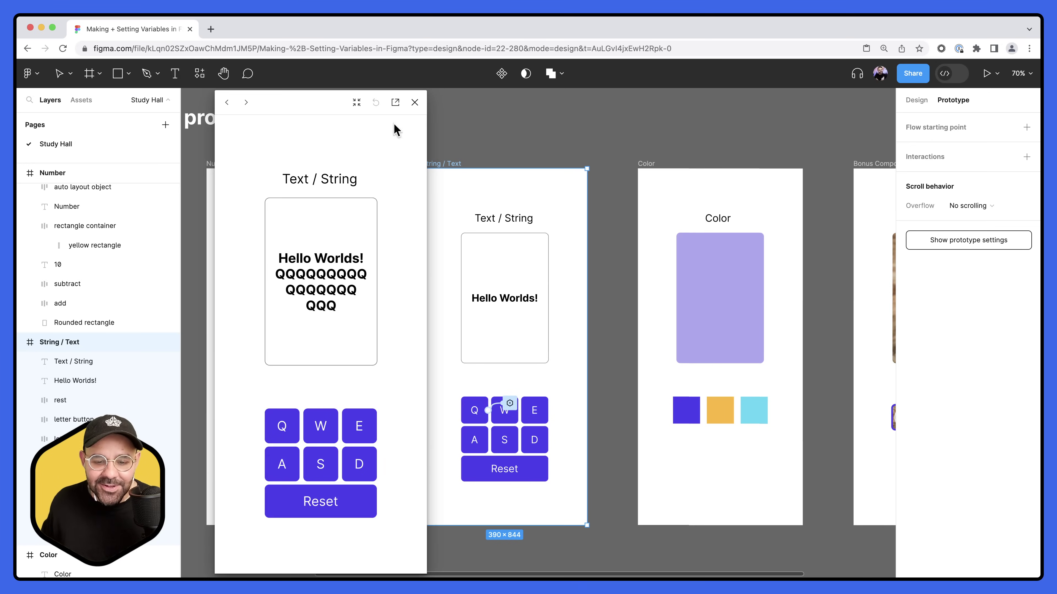
click(415, 102)
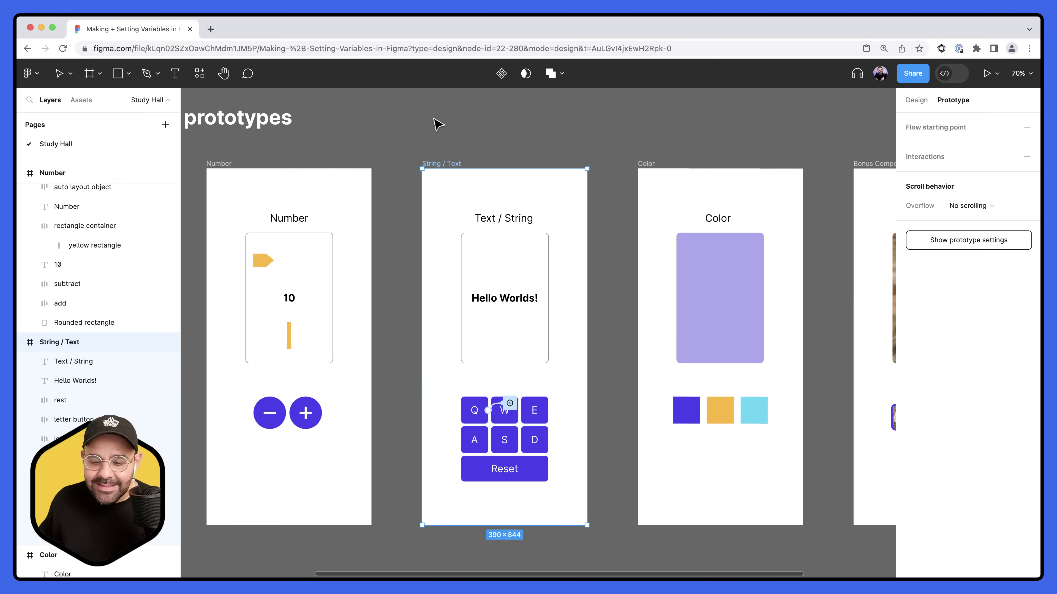
Copy the Q key's Set variable click interaction onto the W, E, A, S and D keys in the String / Text frame
click(477, 402)
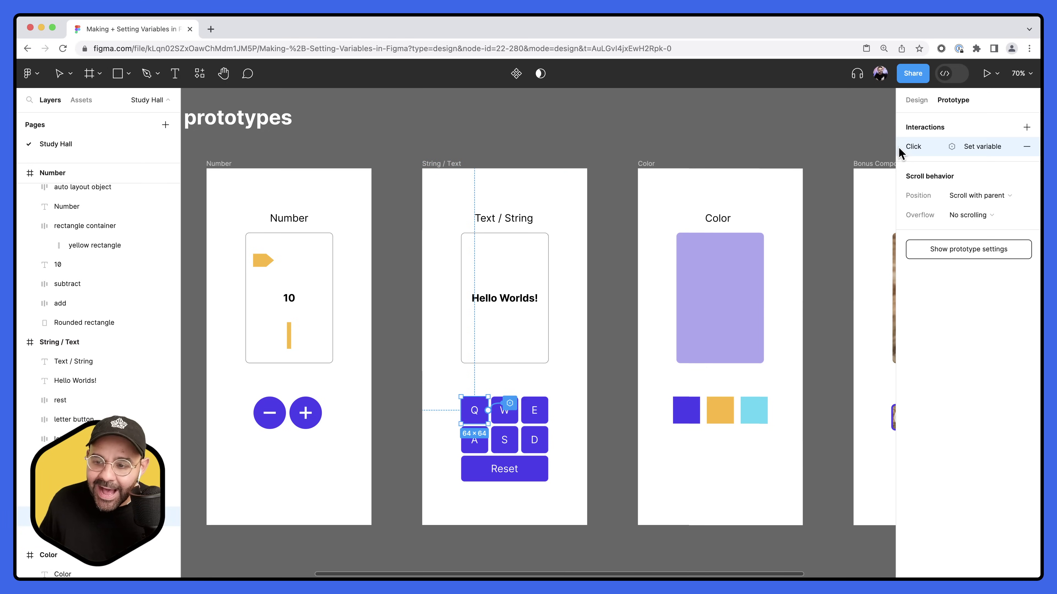
click(613, 350)
click(505, 410)
shift+click(534, 416)
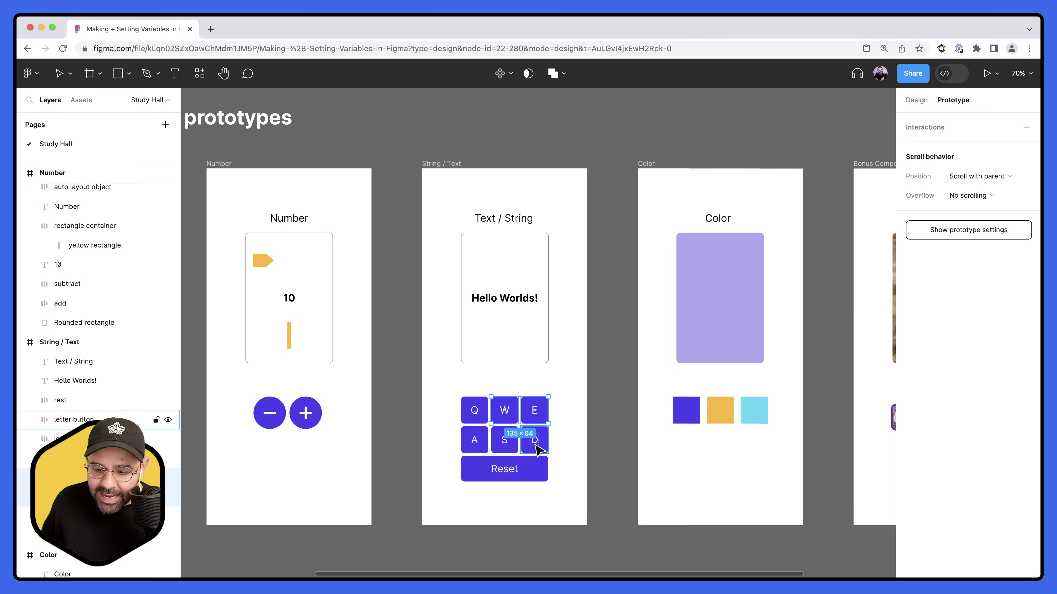
shift+click(531, 437)
shift+click(506, 442)
shift+click(479, 446)
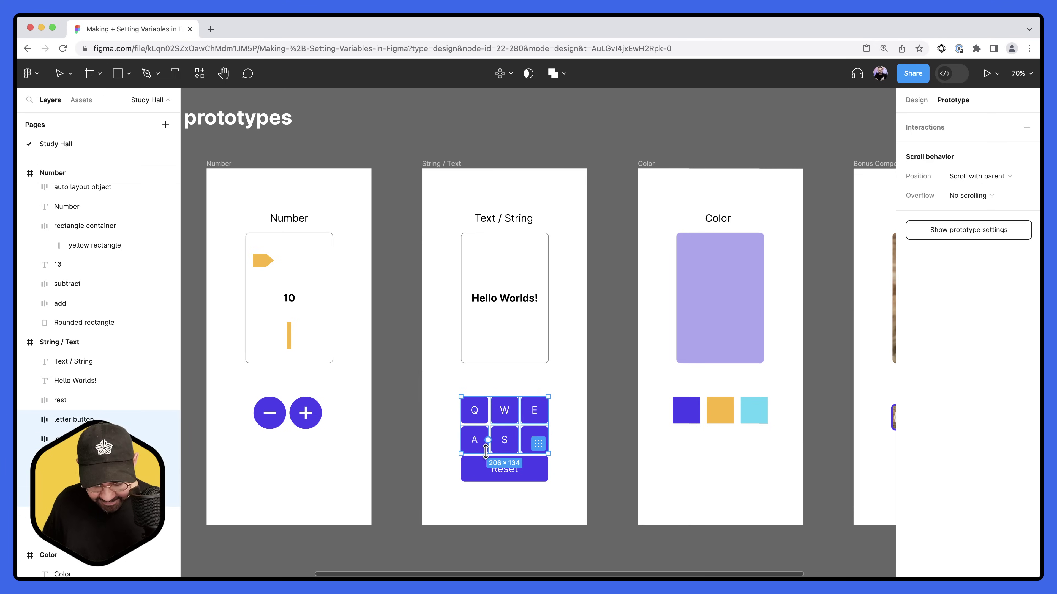
key(super+v)
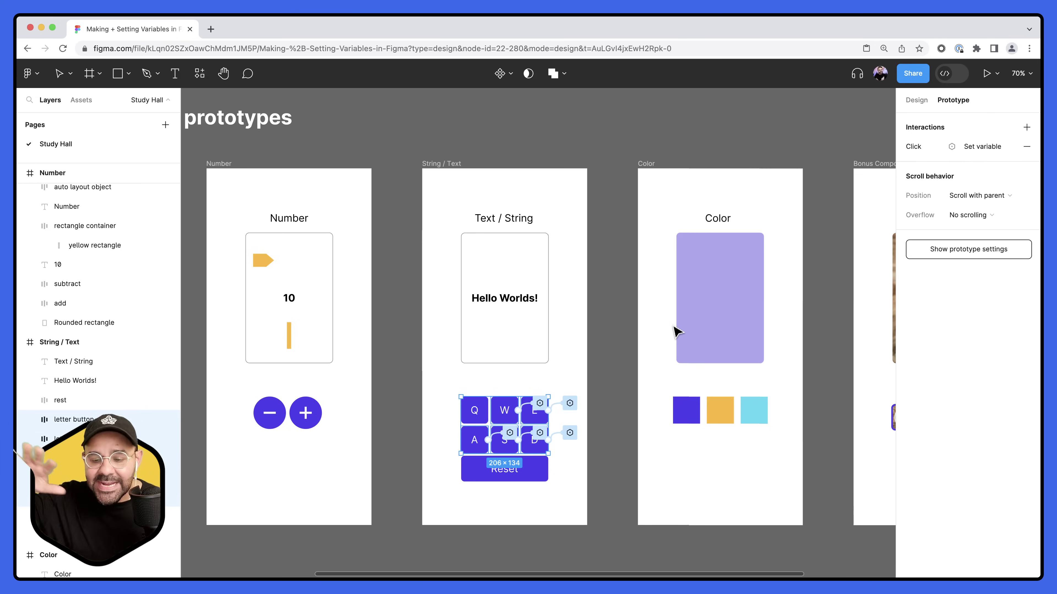
Change the W key's click interaction to set the Message variable to Message + "W"
click(610, 406)
click(539, 403)
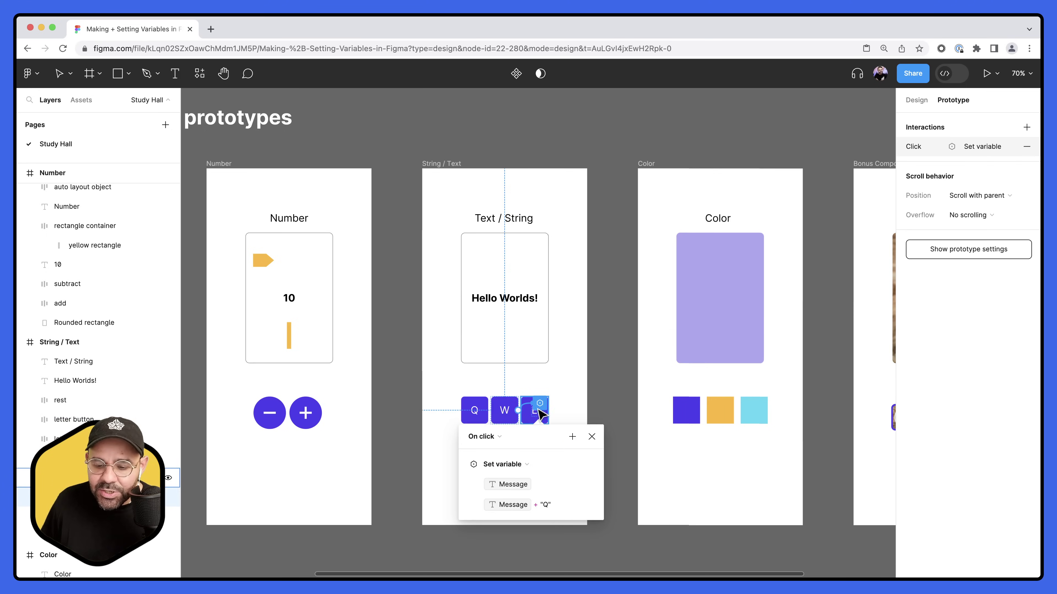
click(544, 505)
key(BackSpace)
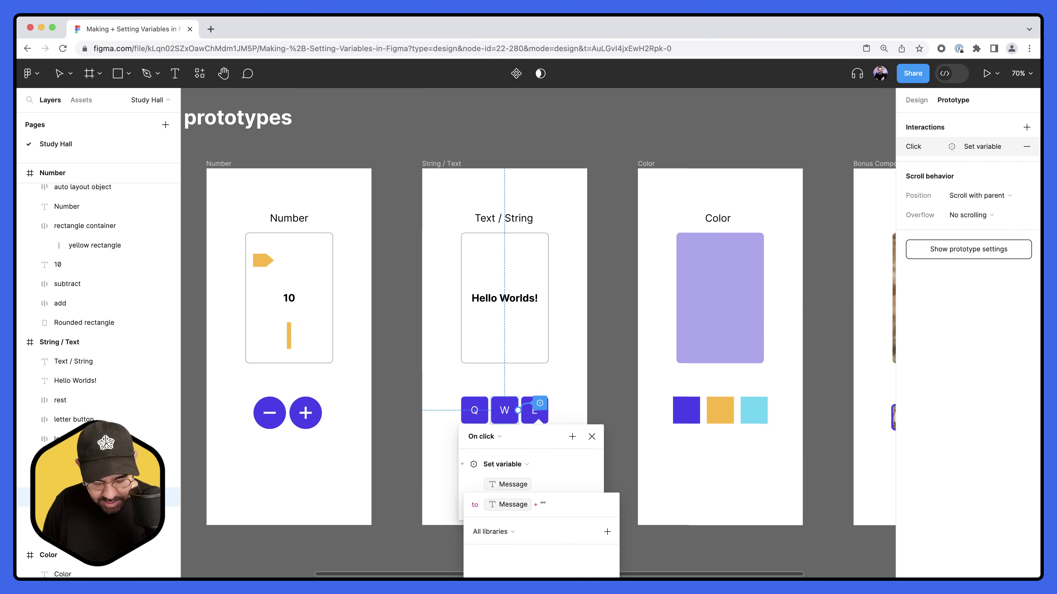
text(W)
key(Return)
click(591, 437)
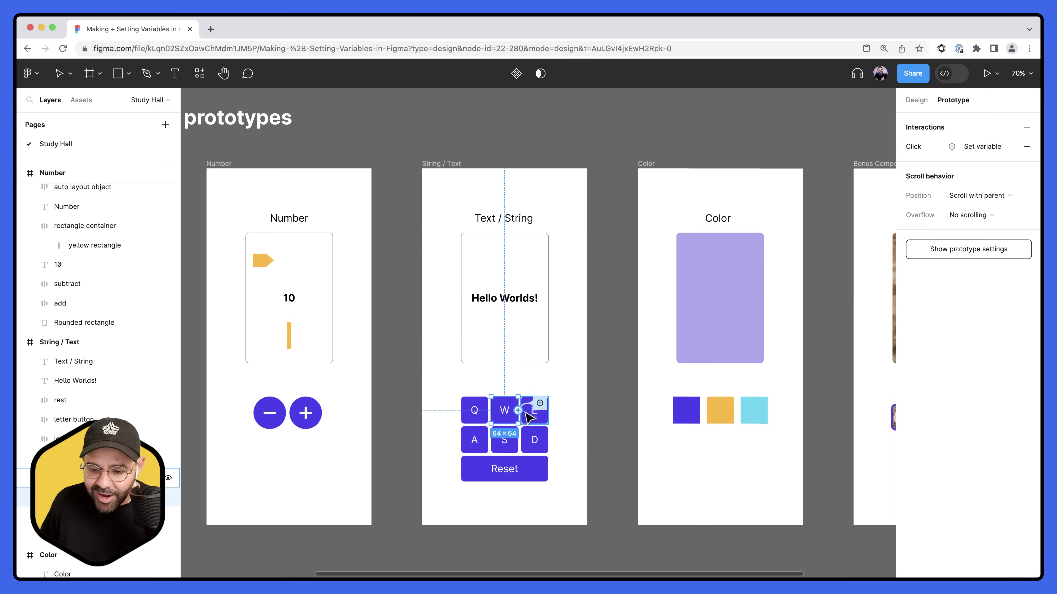
Change the E key's click interaction to set the Message variable to Message + "E"
click(535, 410)
click(570, 403)
click(575, 504)
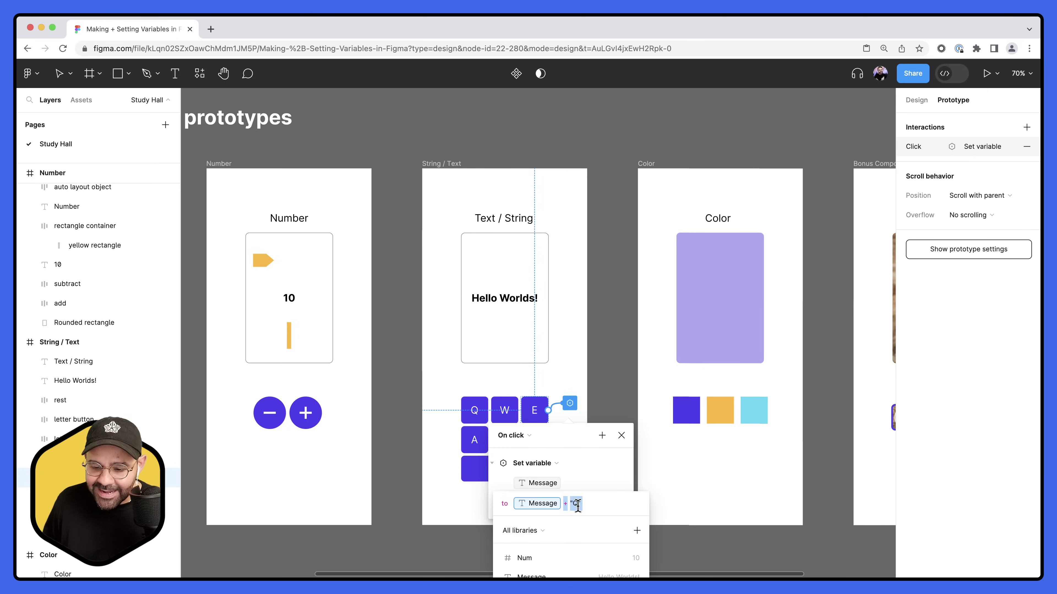
key(BackSpace)
text(E)
key(Return)
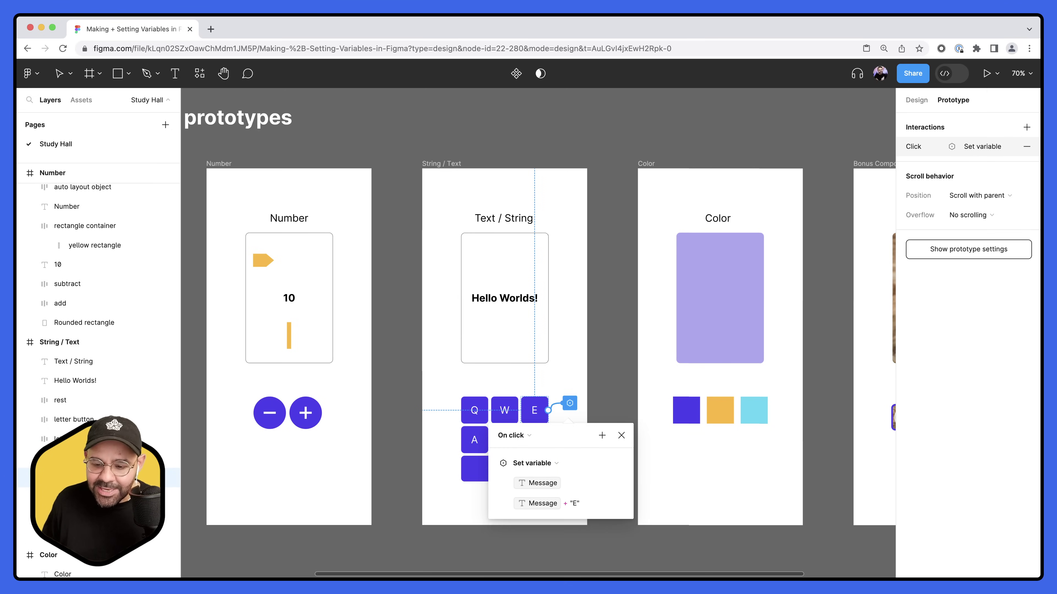
click(622, 435)
Change the A key's click interaction to set the Message variable to Message + "A"
click(486, 448)
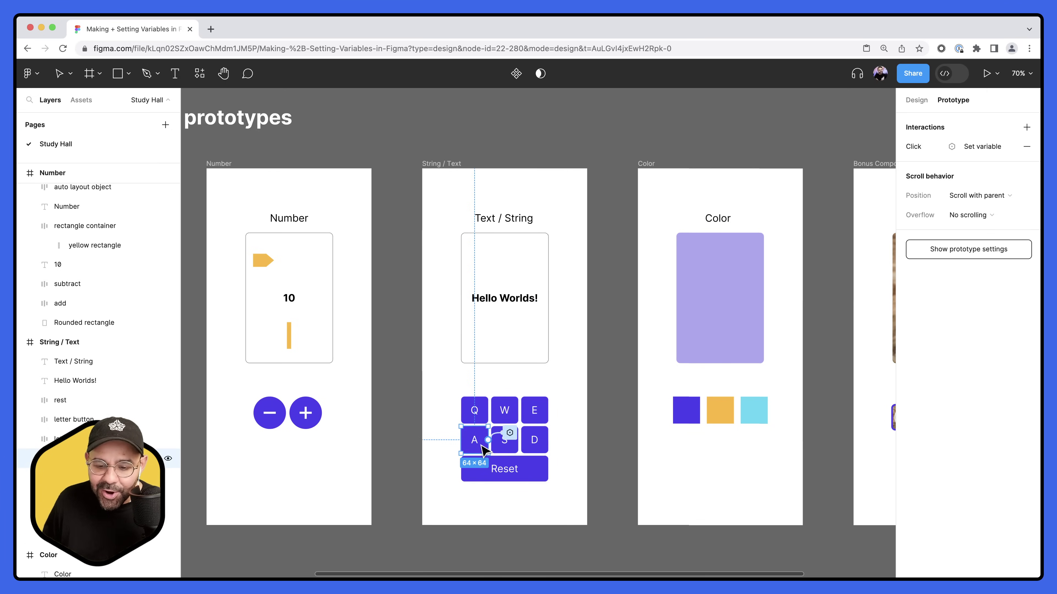
click(509, 433)
click(516, 533)
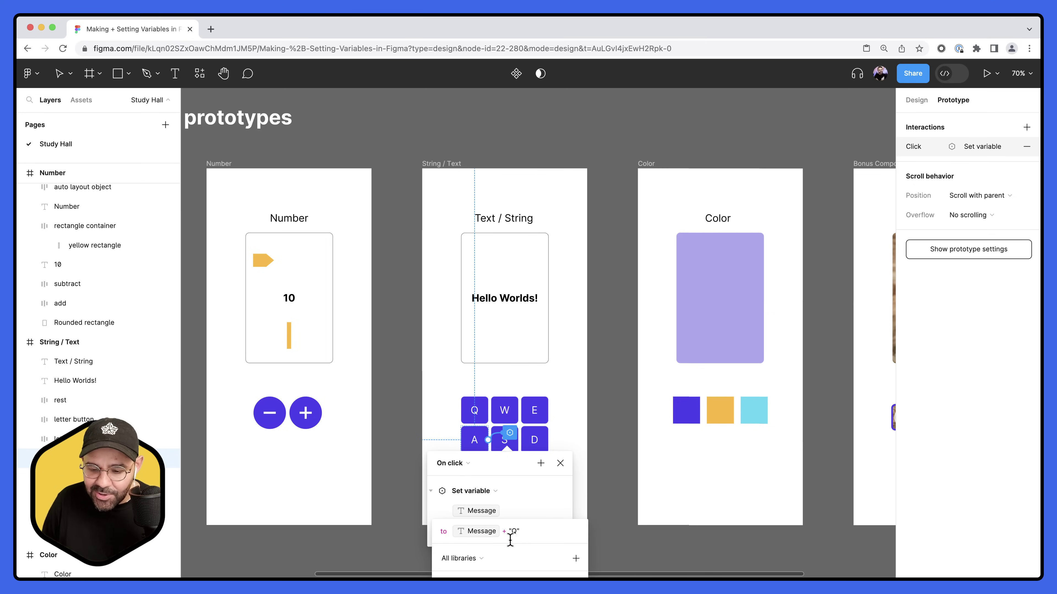
text(A)
key(Return)
click(560, 464)
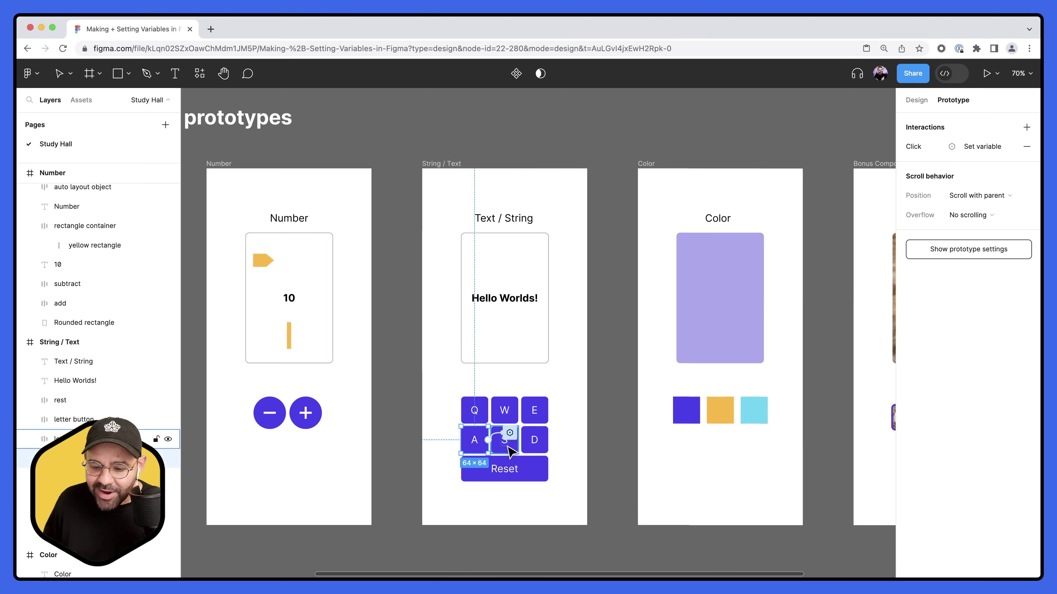
Change the S key's click interaction to set the Message variable to Message + "S"
click(503, 435)
click(541, 434)
click(549, 532)
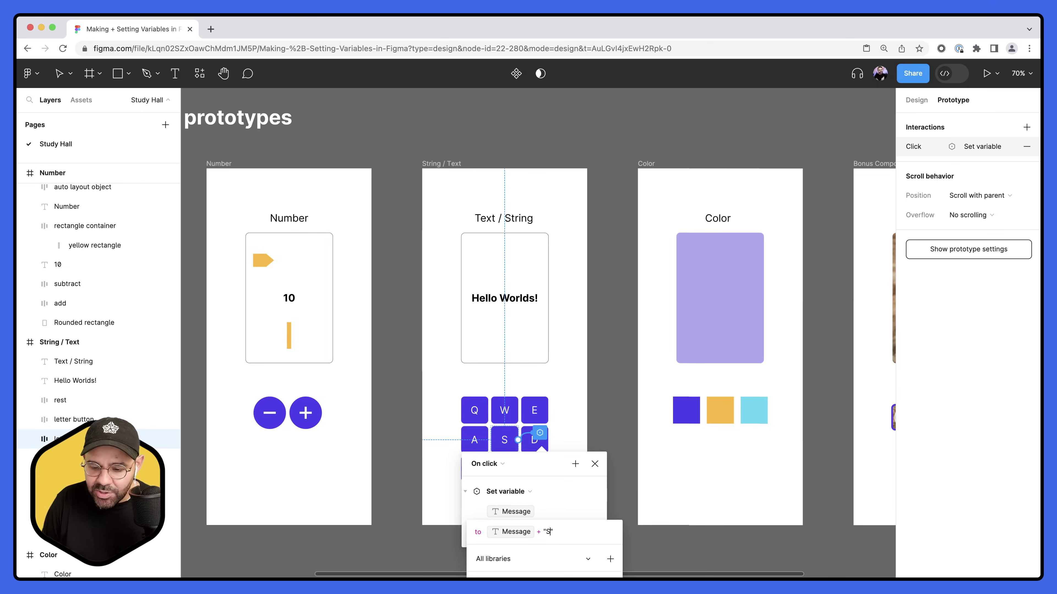
key(Return)
click(595, 463)
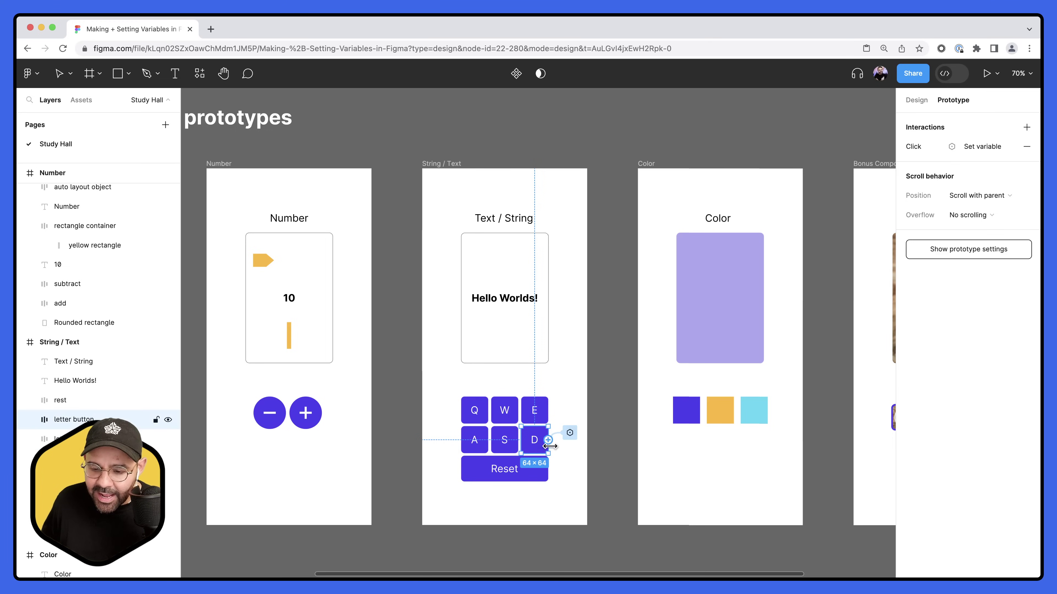
Change the D key's click interaction to set the Message variable to Message + "D"
click(570, 433)
click(574, 532)
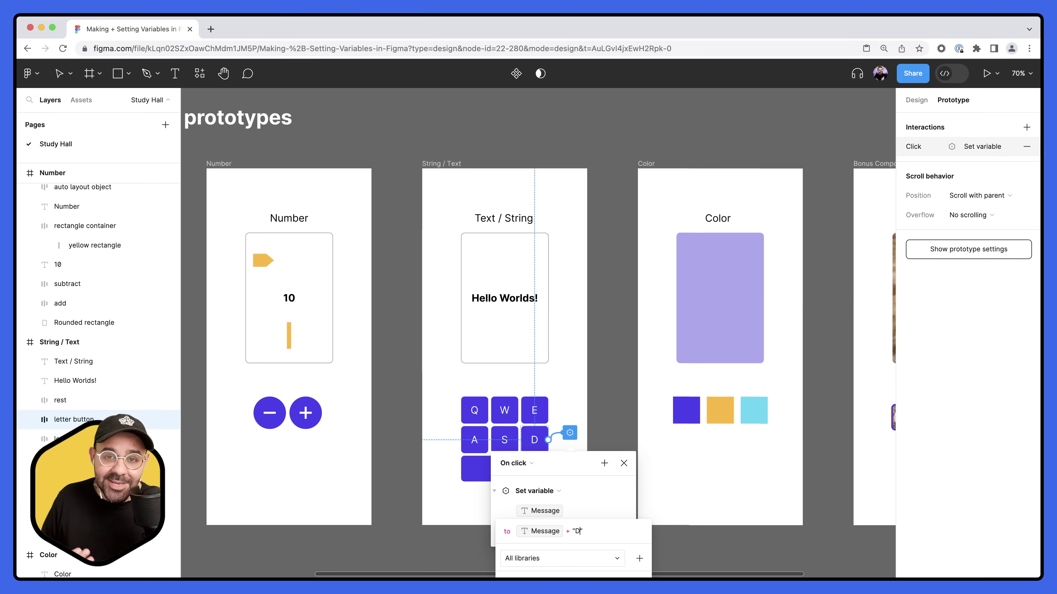
key(Return)
click(624, 463)
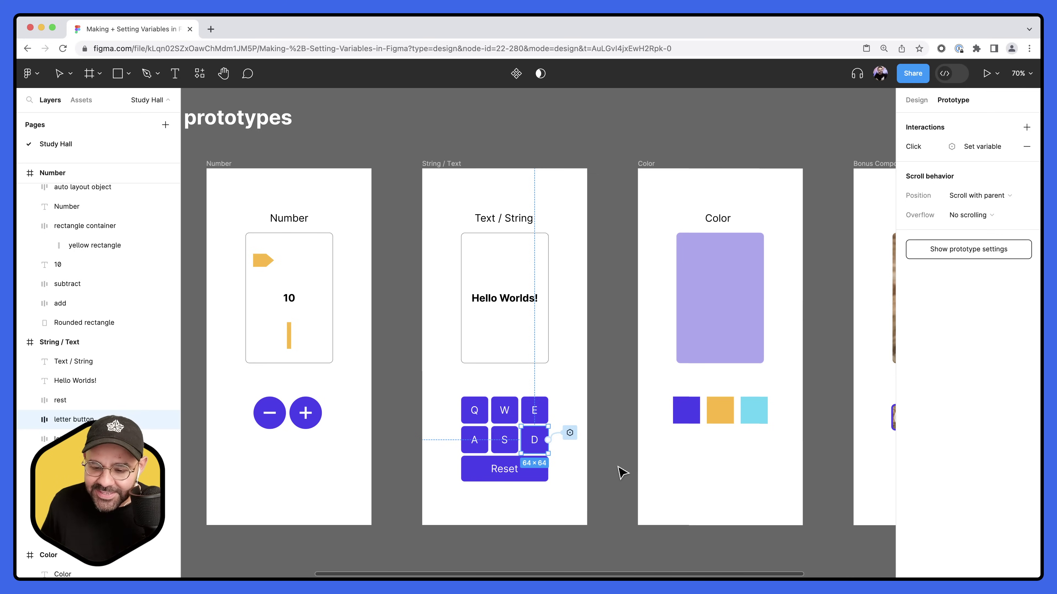
click(621, 472)
Preview the String / Text frame, test all six letter keys in varying order, and close the preview
click(453, 165)
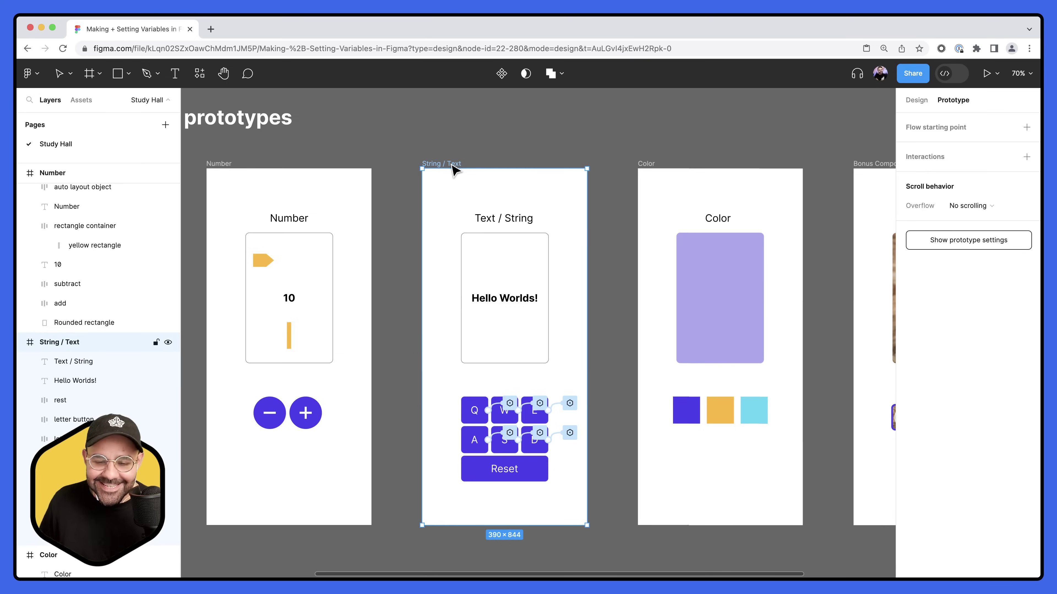
key(shift+space)
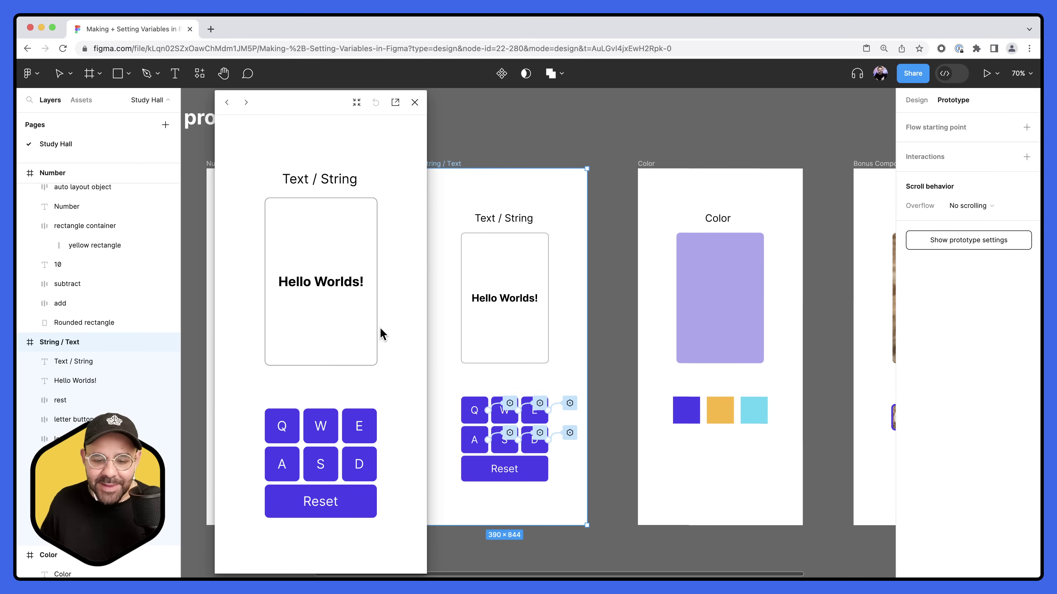
click(282, 429)
click(321, 426)
click(359, 435)
click(321, 466)
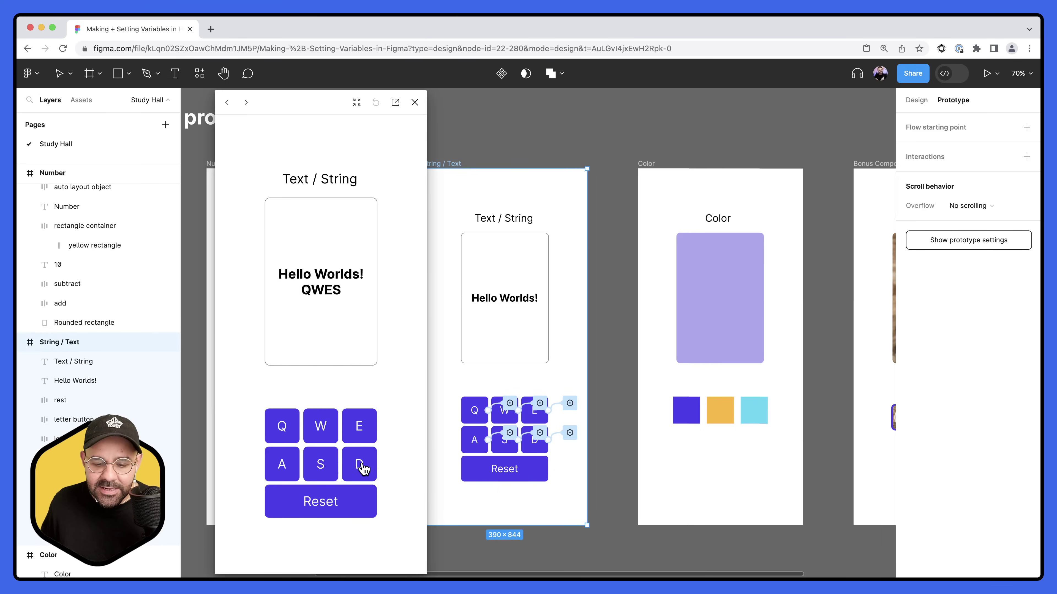
click(361, 470)
click(294, 470)
click(285, 429)
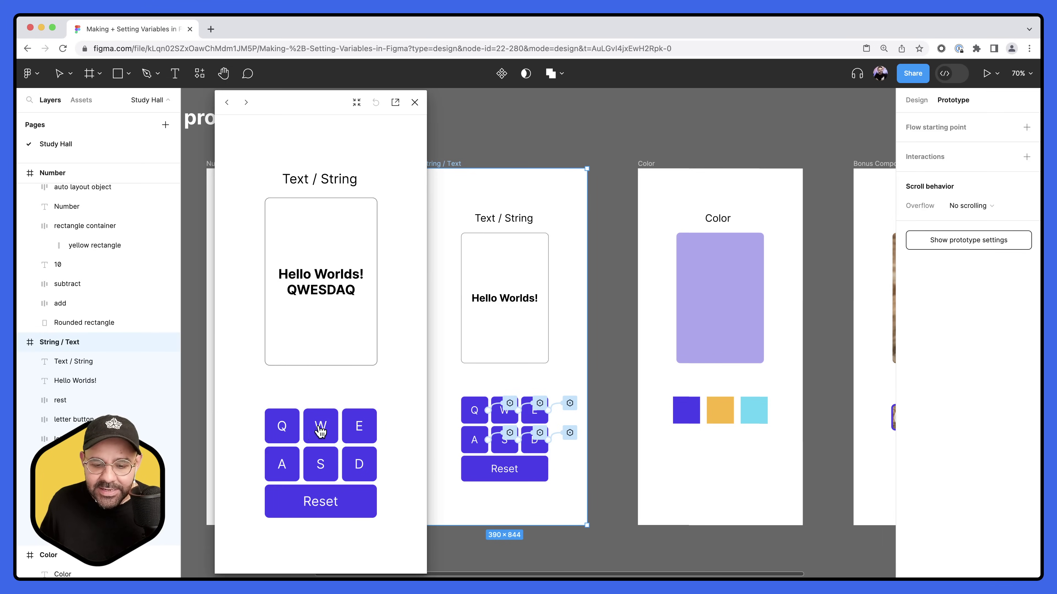
click(320, 431)
click(320, 465)
click(358, 430)
click(361, 470)
click(327, 471)
click(293, 466)
click(289, 426)
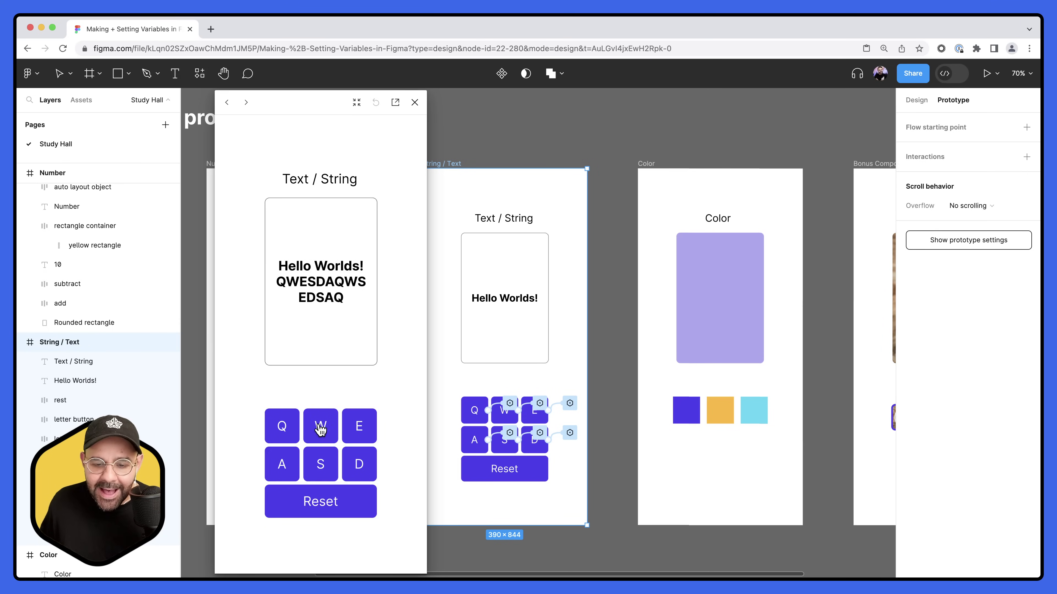
click(336, 431)
click(366, 436)
click(350, 467)
click(339, 471)
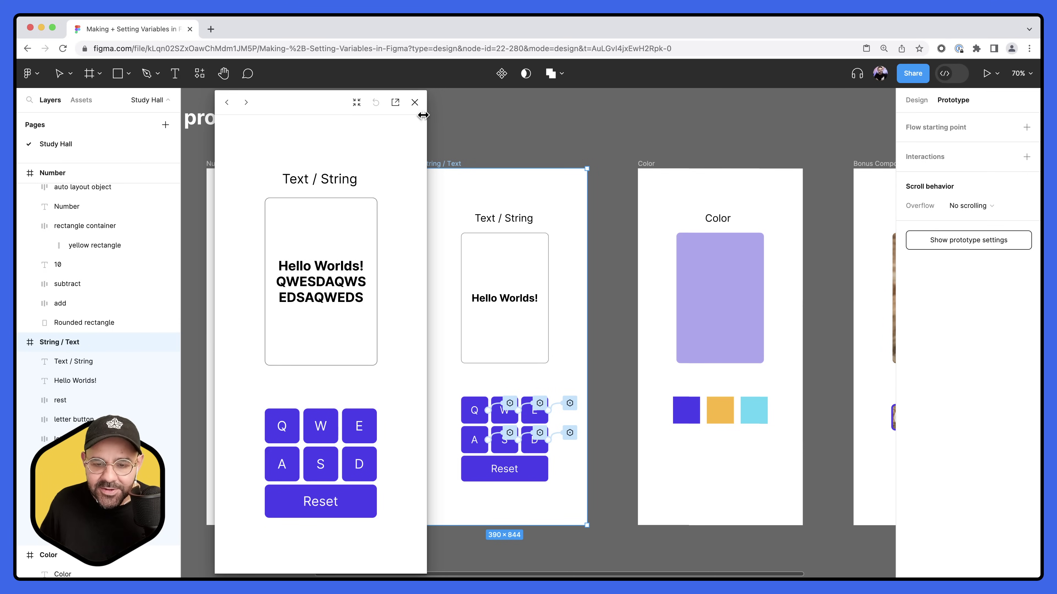
click(415, 103)
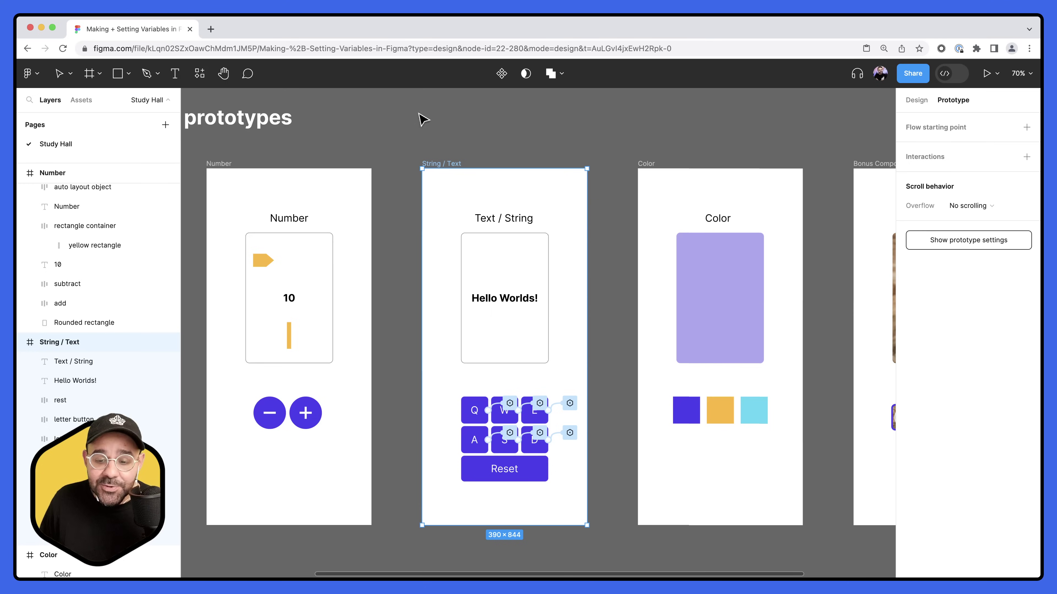
Add an on-click interaction to the Reset button that uses Set variable on the Message variable
click(527, 139)
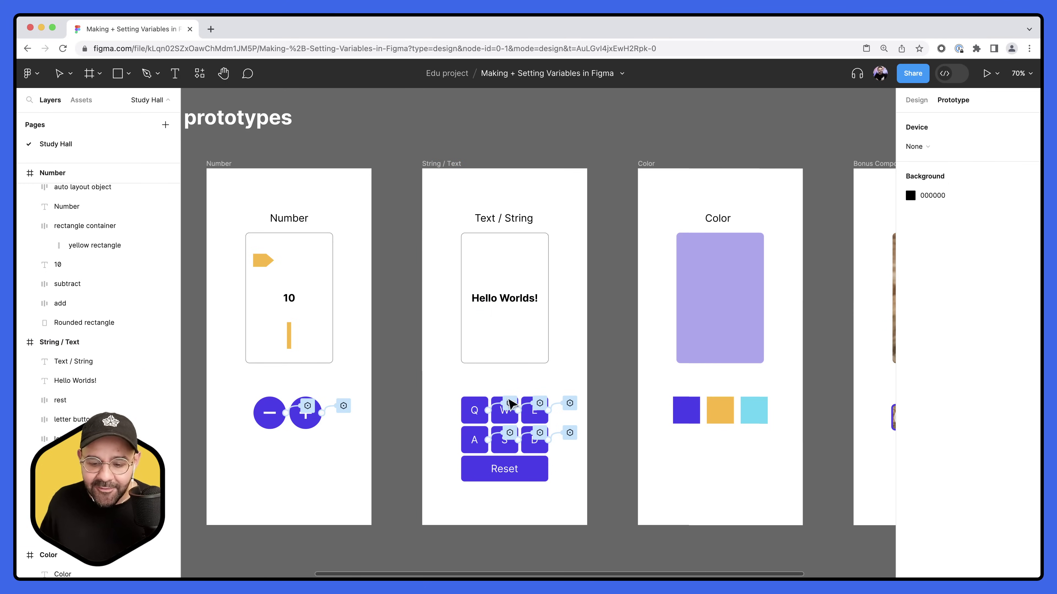
click(541, 479)
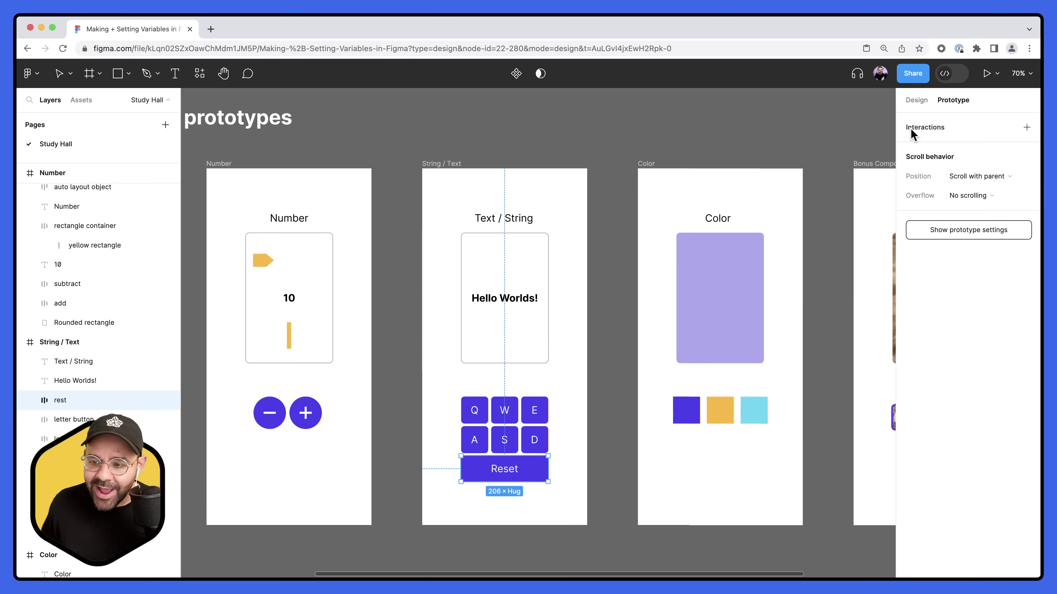
click(922, 128)
drag(808, 145, 287, 173)
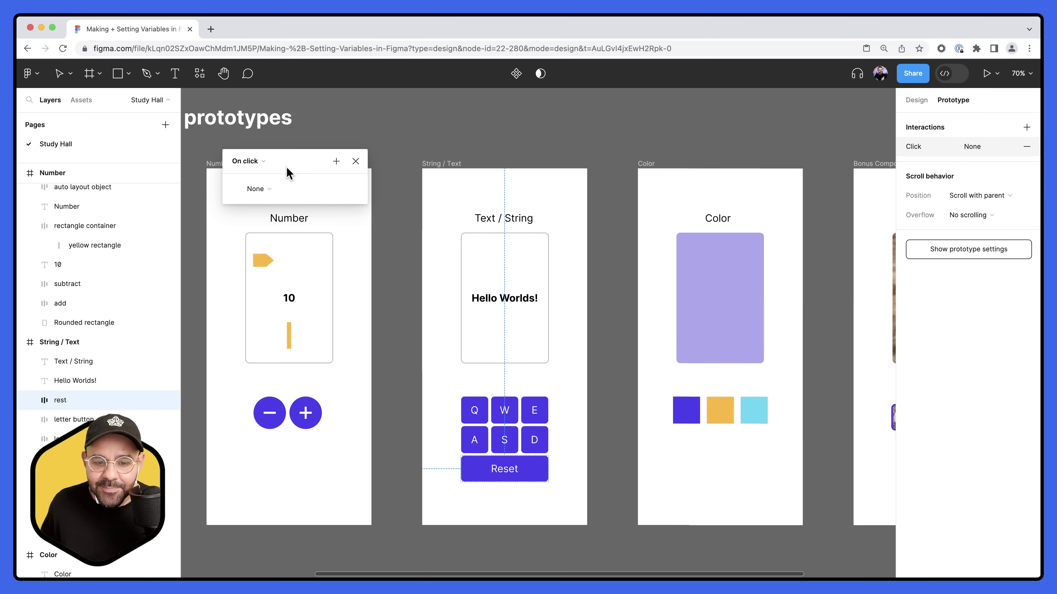
click(273, 183)
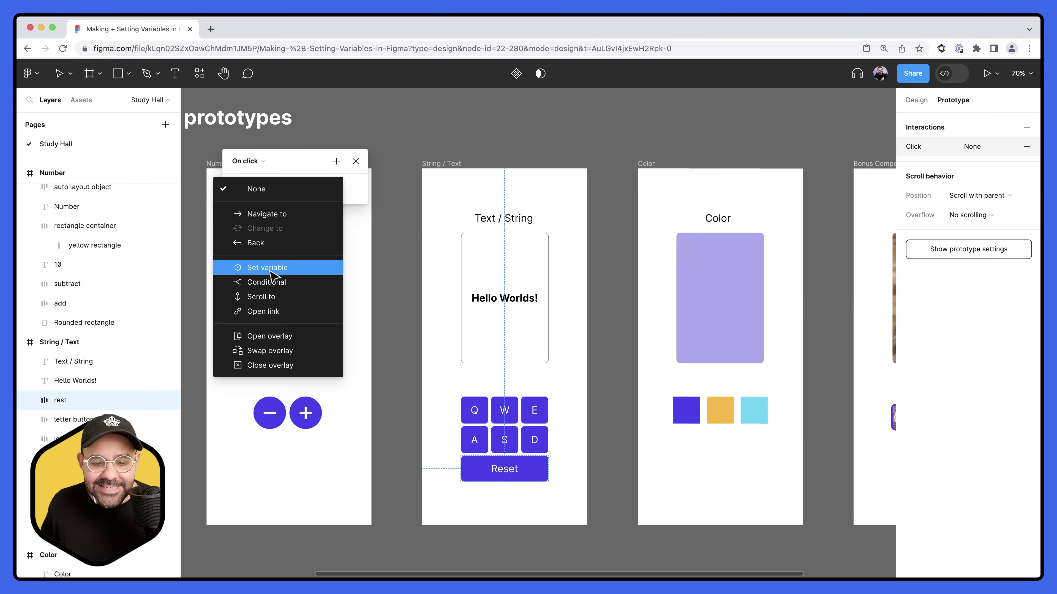
click(292, 266)
click(293, 282)
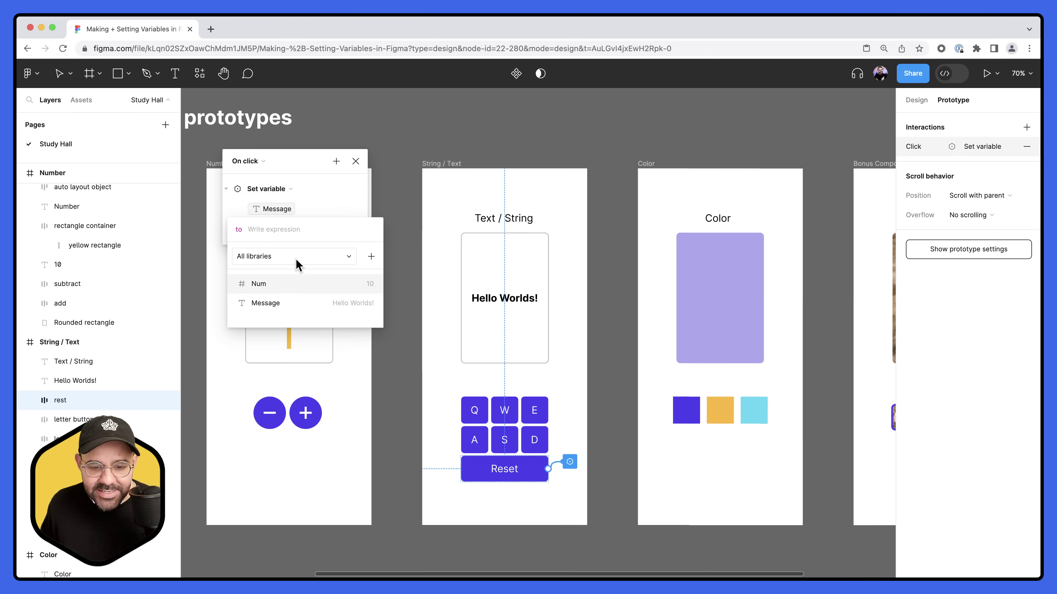
Set the Reset interaction's Message value to an empty string ("") and close the interaction settings
text(')
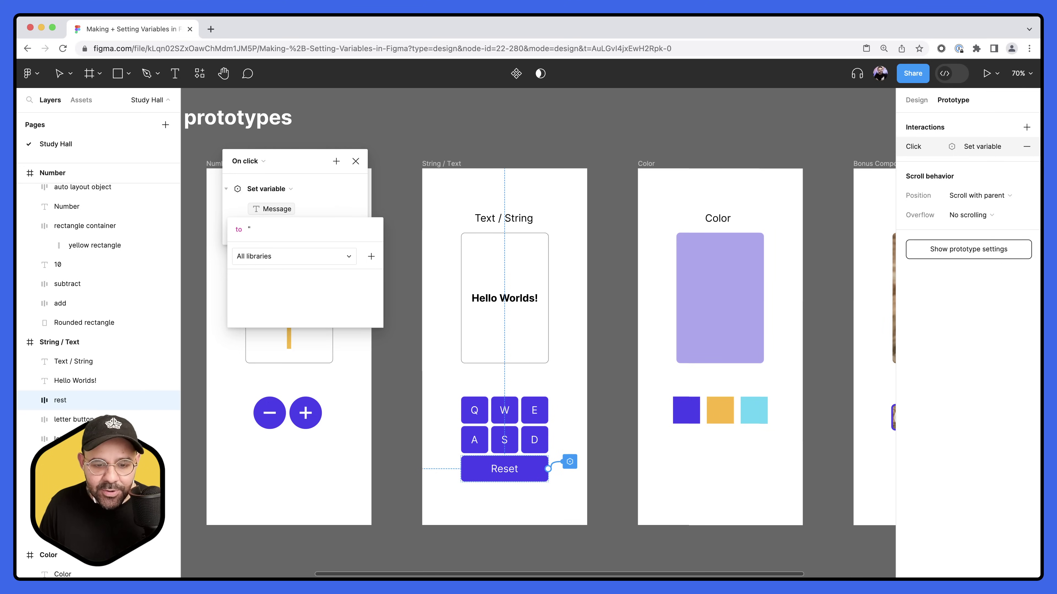
text(")
key(BackSpace)
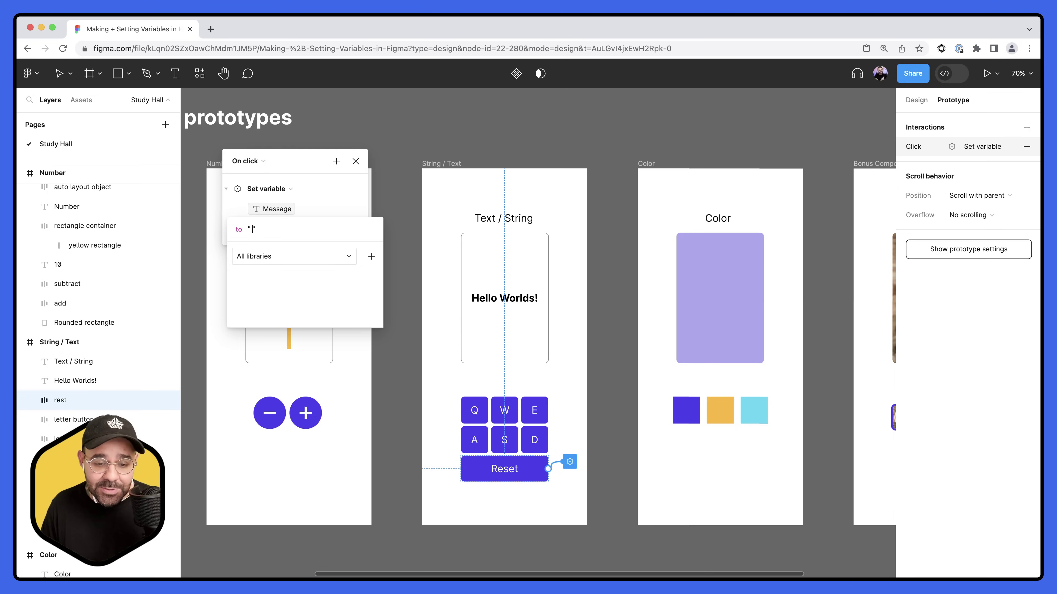
key(Return)
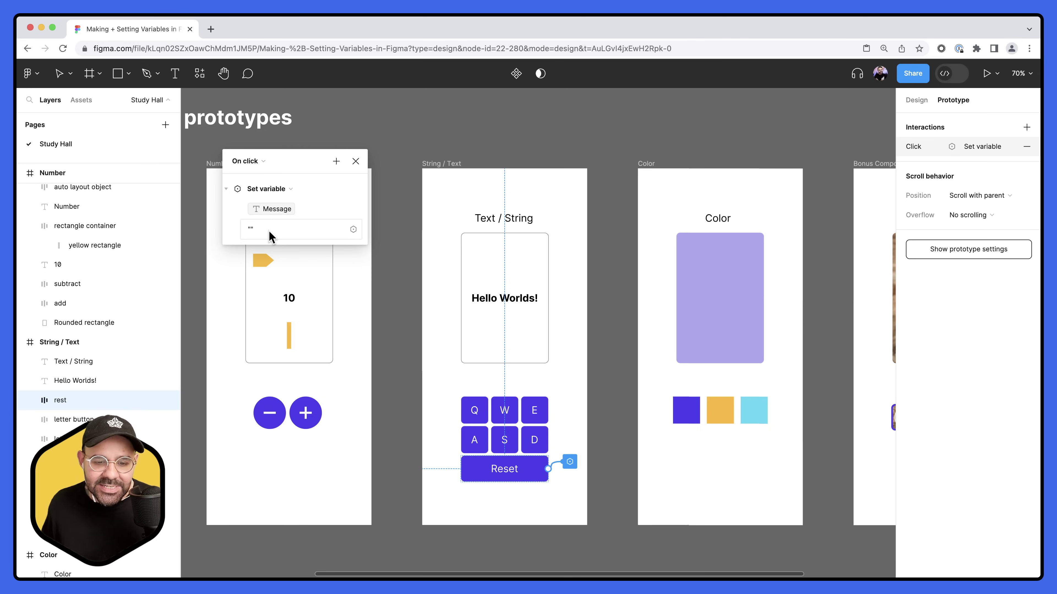
click(356, 161)
click(412, 144)
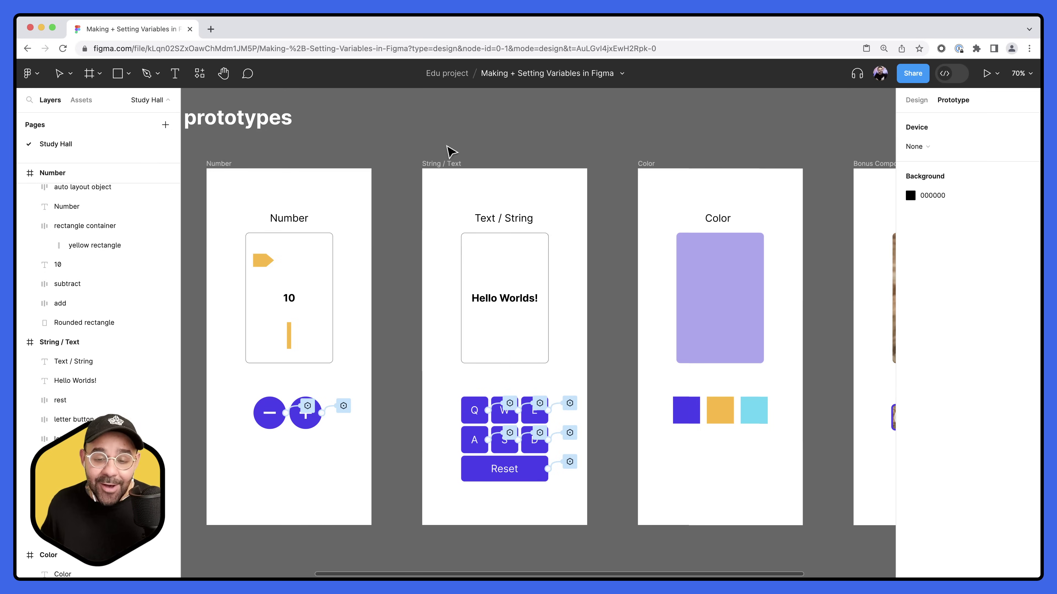
Preview the String / Text frame again, enter several letters with its keys, and test the Reset button
click(451, 165)
key(shift+space)
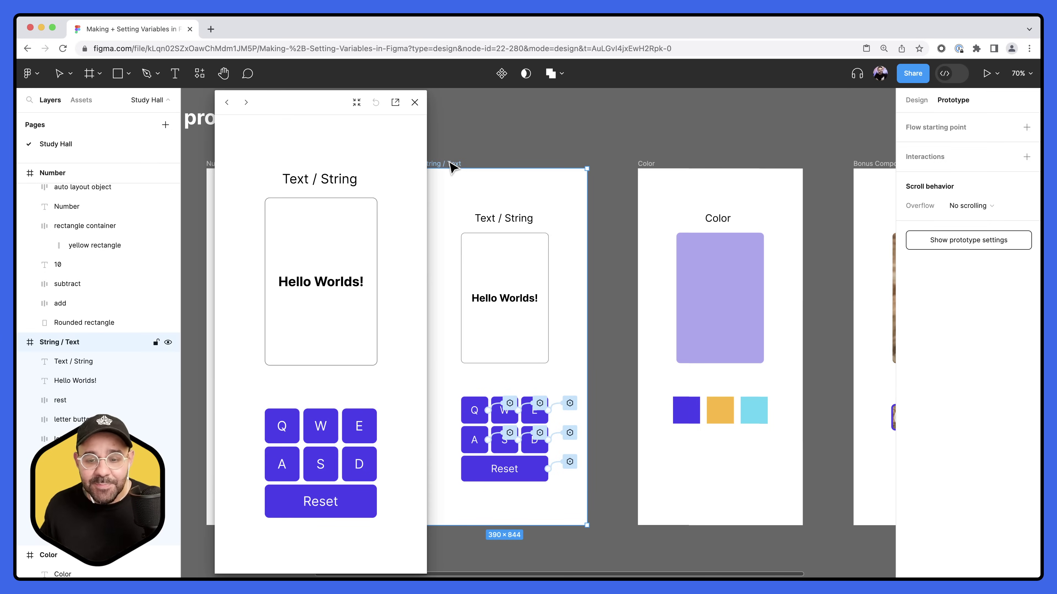
click(295, 426)
click(327, 426)
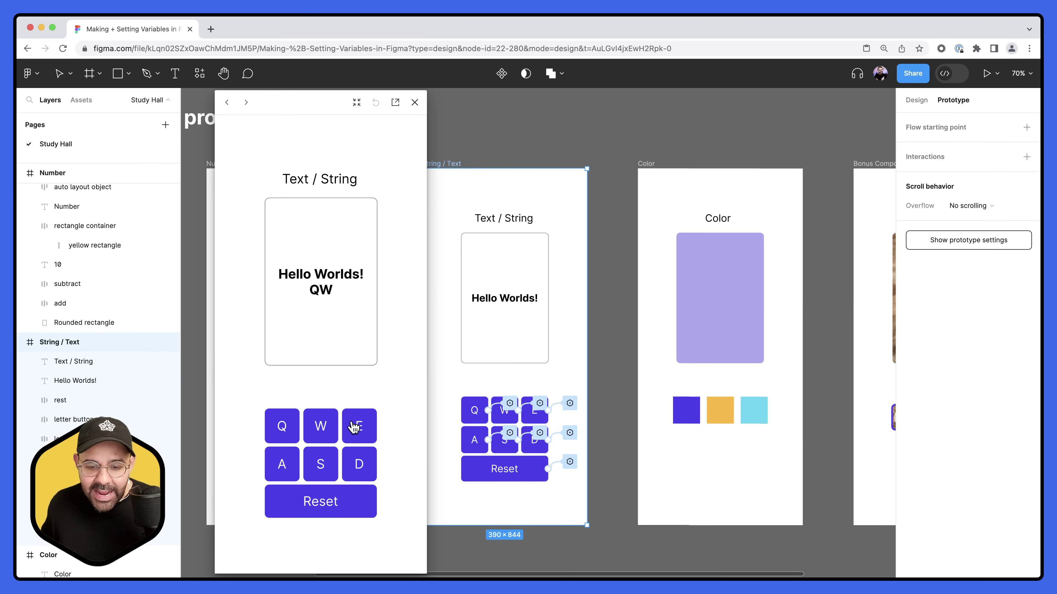
click(358, 426)
click(351, 458)
click(333, 466)
click(323, 503)
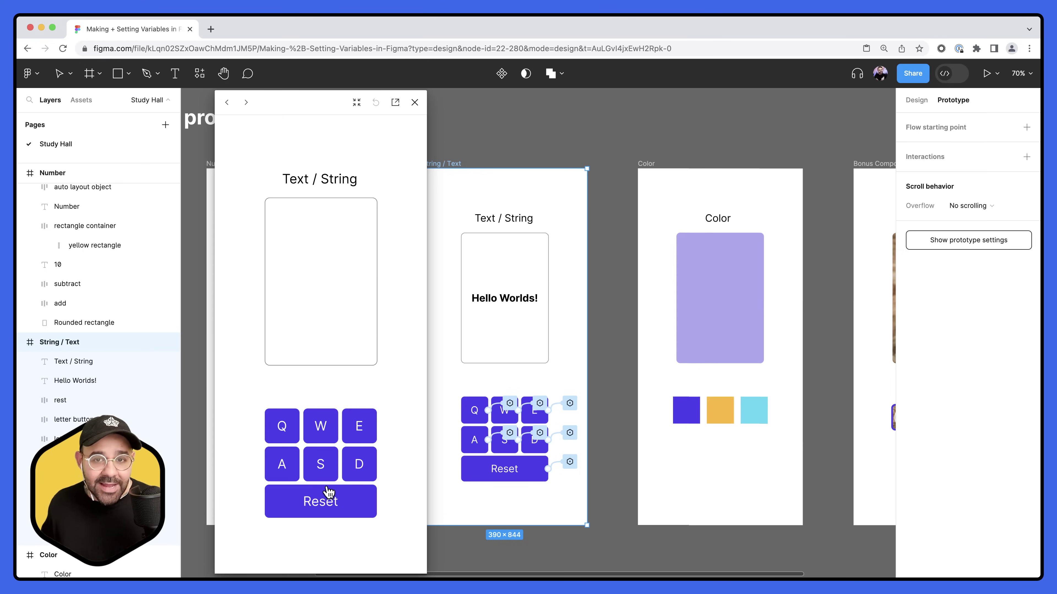
Test the prototype preview by entering SWADDED with the letter keys and clearing the message with Reset
click(321, 466)
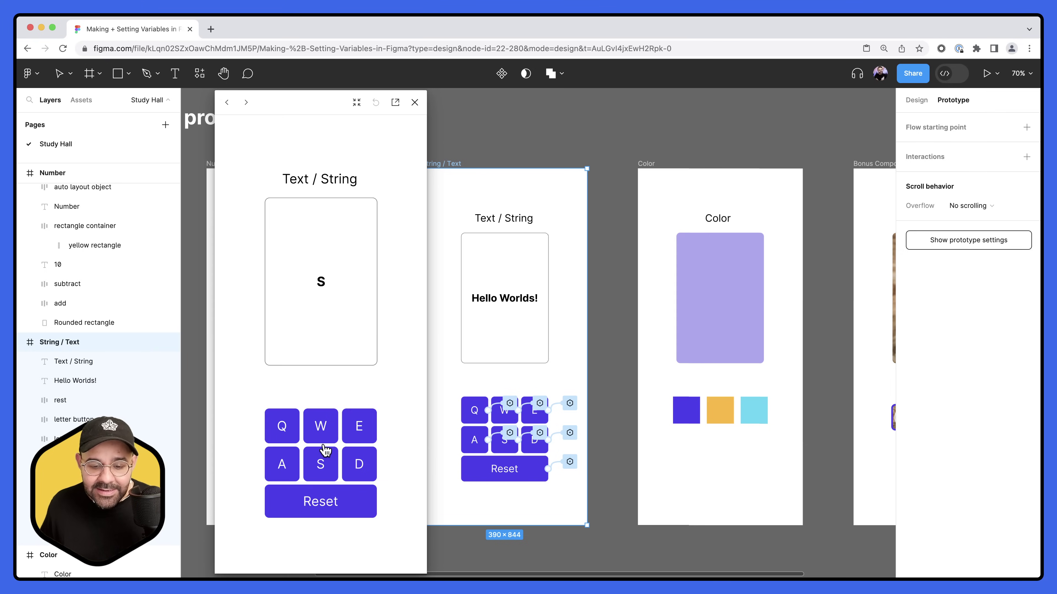
click(321, 430)
click(283, 468)
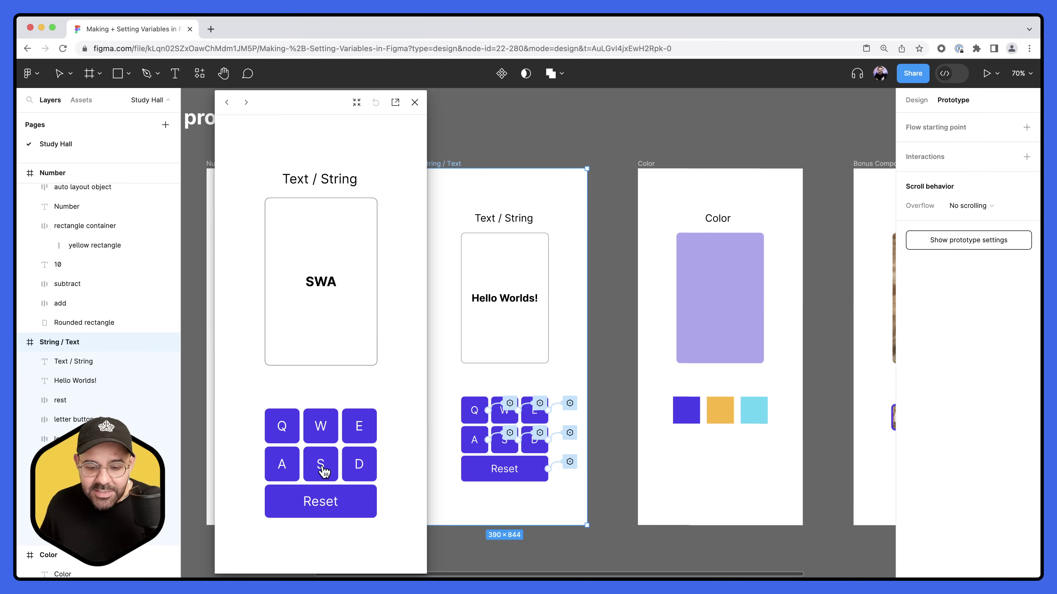
click(358, 467)
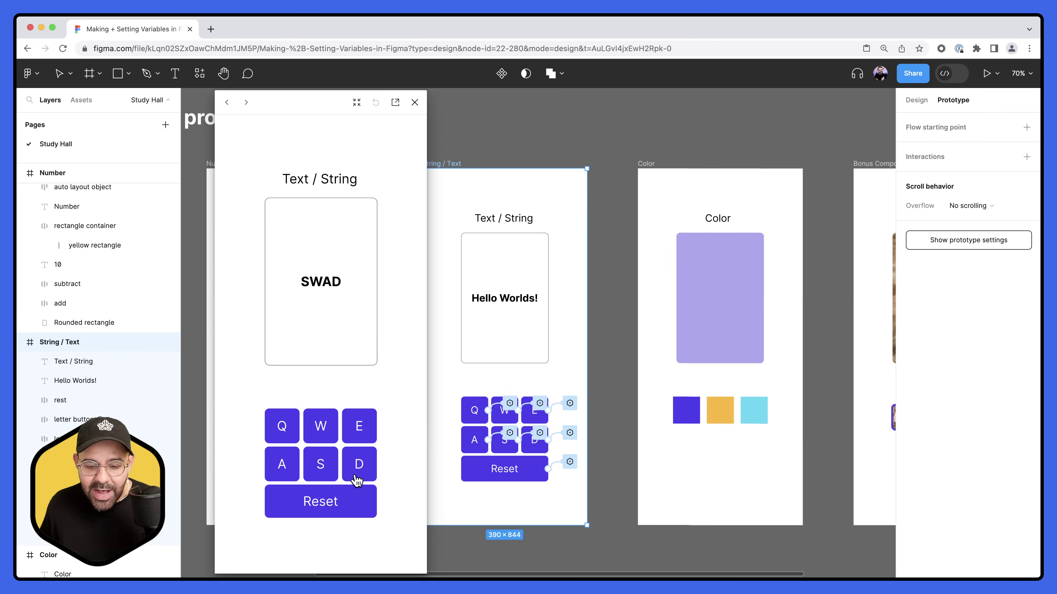
click(358, 429)
click(357, 465)
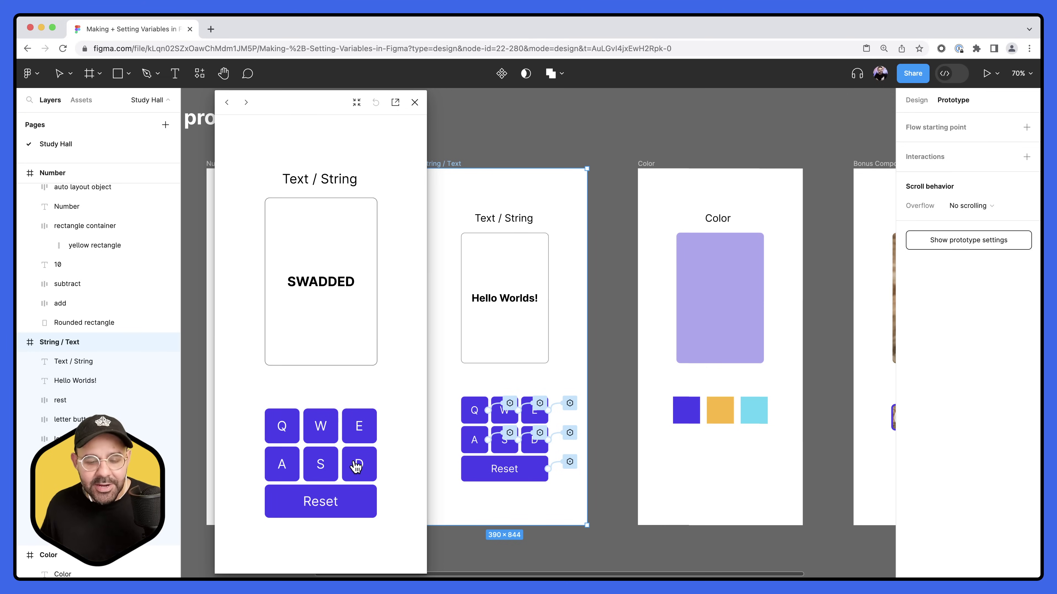
click(328, 504)
Test all six letter keys in the preview by entering QWEASD
click(287, 430)
click(321, 429)
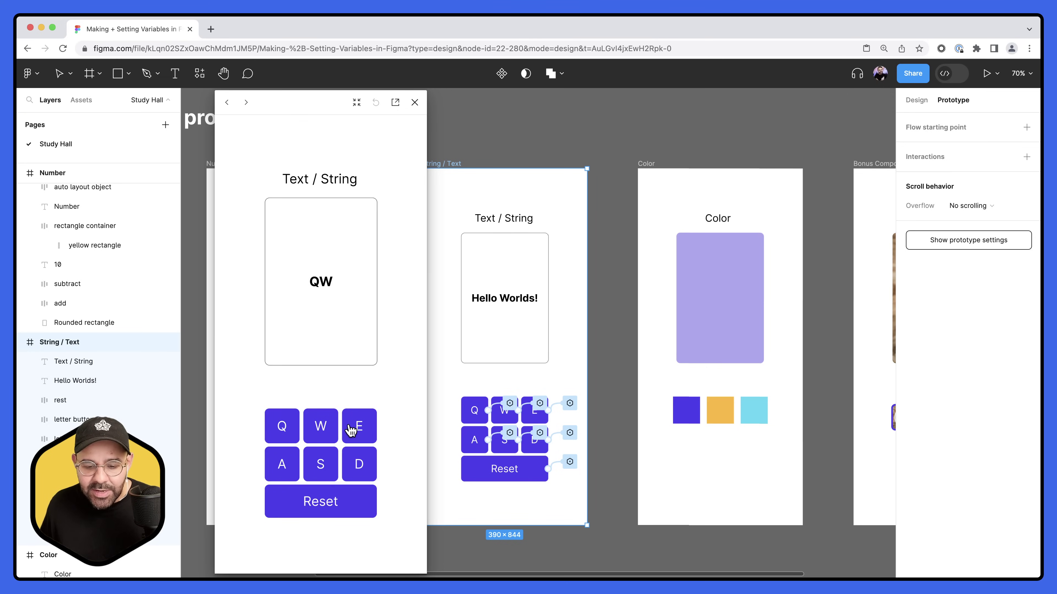
click(356, 428)
click(287, 464)
click(323, 464)
click(358, 465)
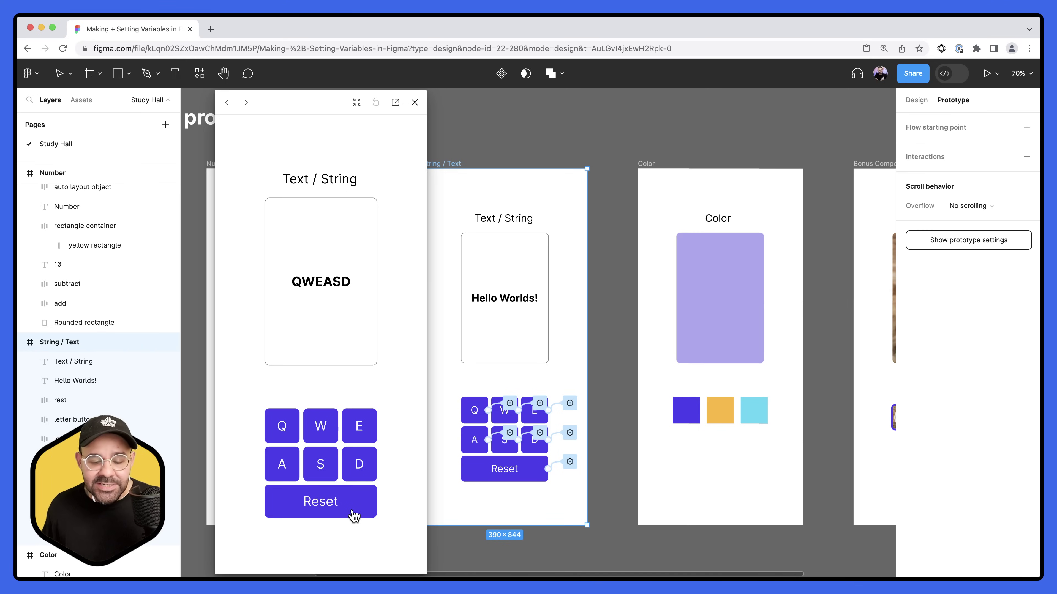
Append more letters in mixed order in the preview, test Reset again, and close the preview
click(356, 468)
click(321, 466)
click(287, 469)
click(291, 426)
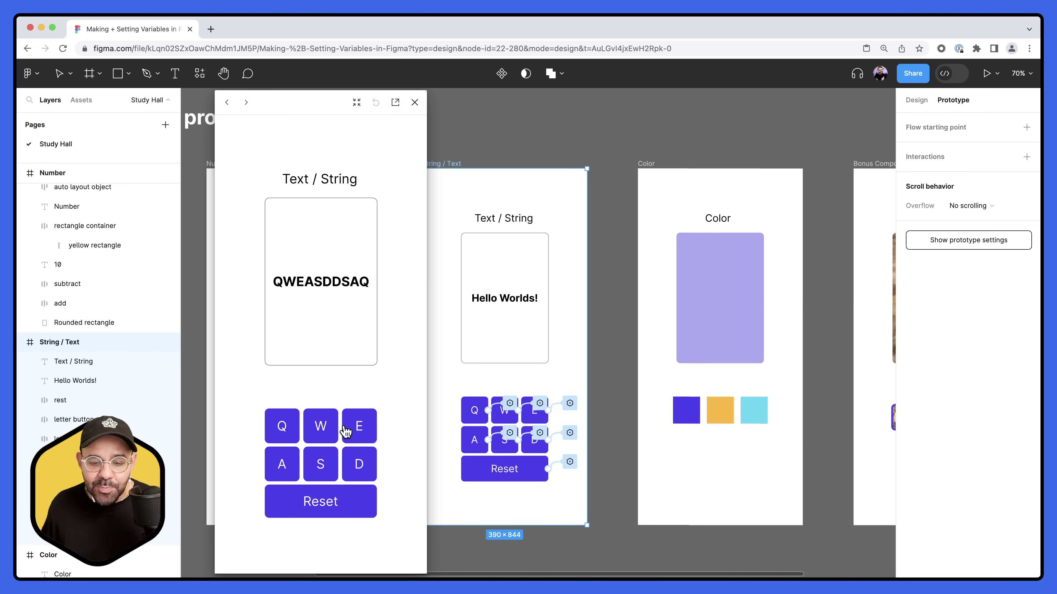
click(347, 431)
click(354, 461)
click(322, 463)
click(324, 431)
click(276, 433)
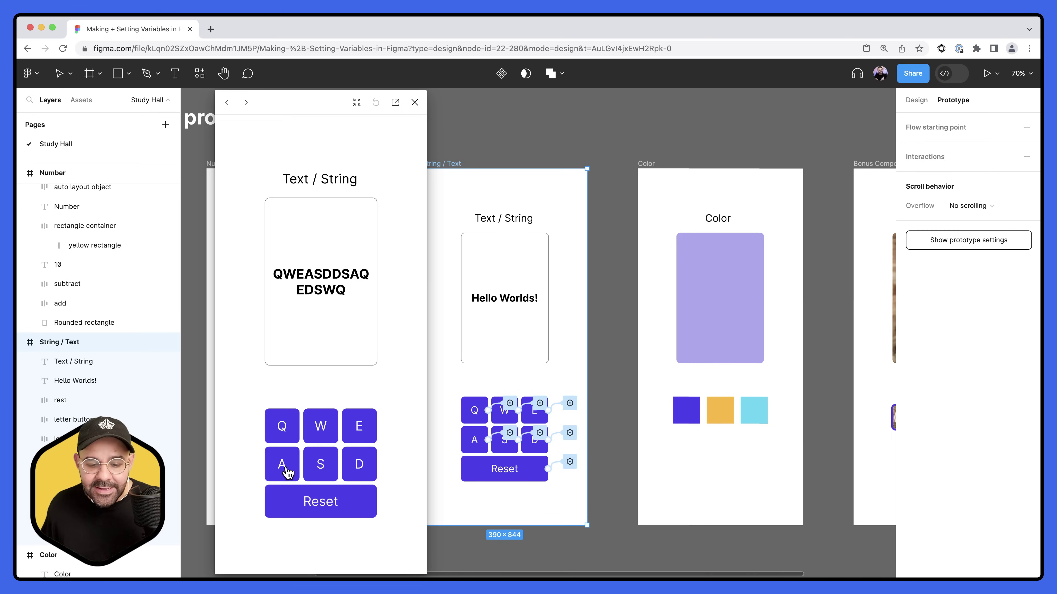
click(287, 469)
click(325, 466)
click(329, 499)
click(414, 102)
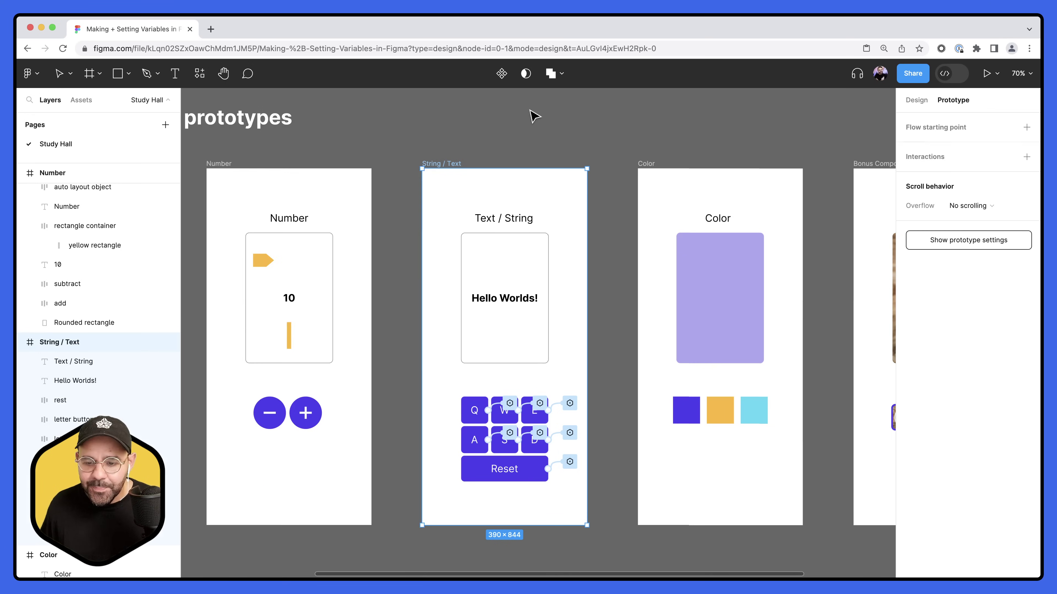
Create a local color variable named bgColor in the Examples collection
click(534, 116)
scroll(521, 125, down, 2)
drag(510, 135, 630, 139)
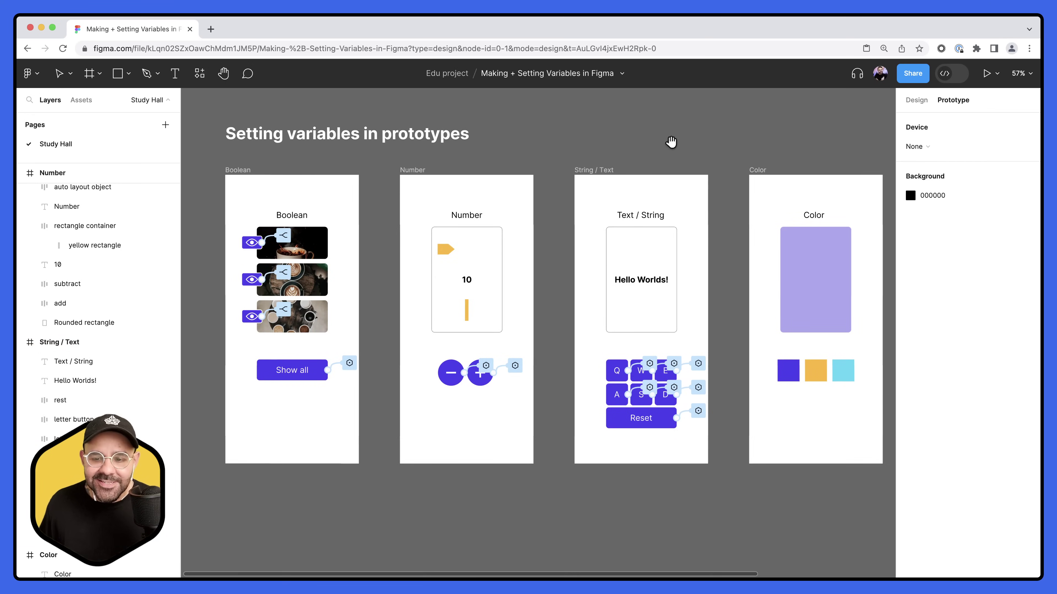
scroll(670, 141, right, 6)
scroll(559, 184, up, 3)
drag(563, 189, 536, 123)
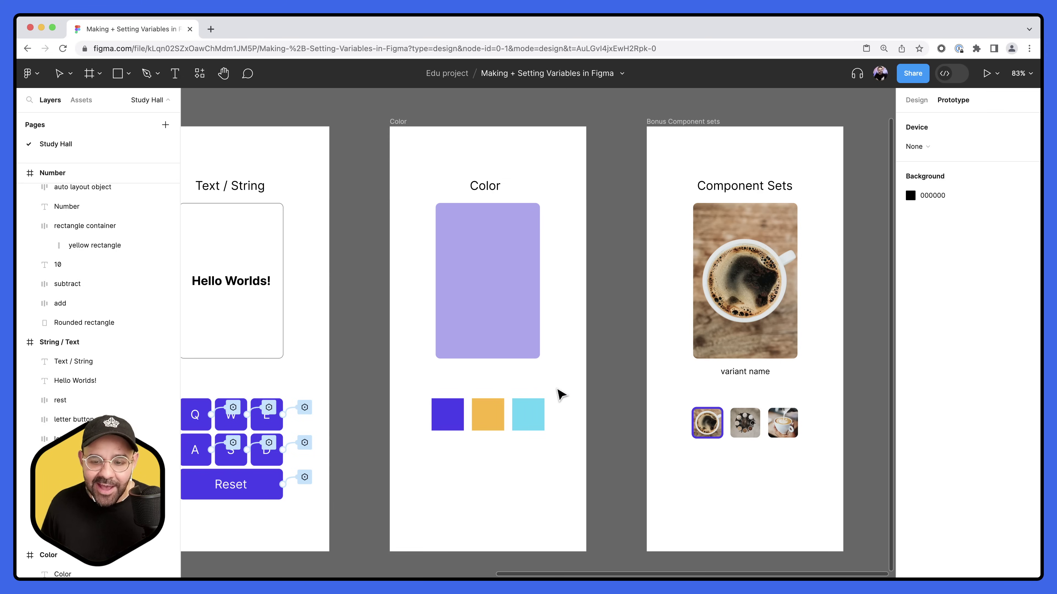
scroll(601, 142, down, 3)
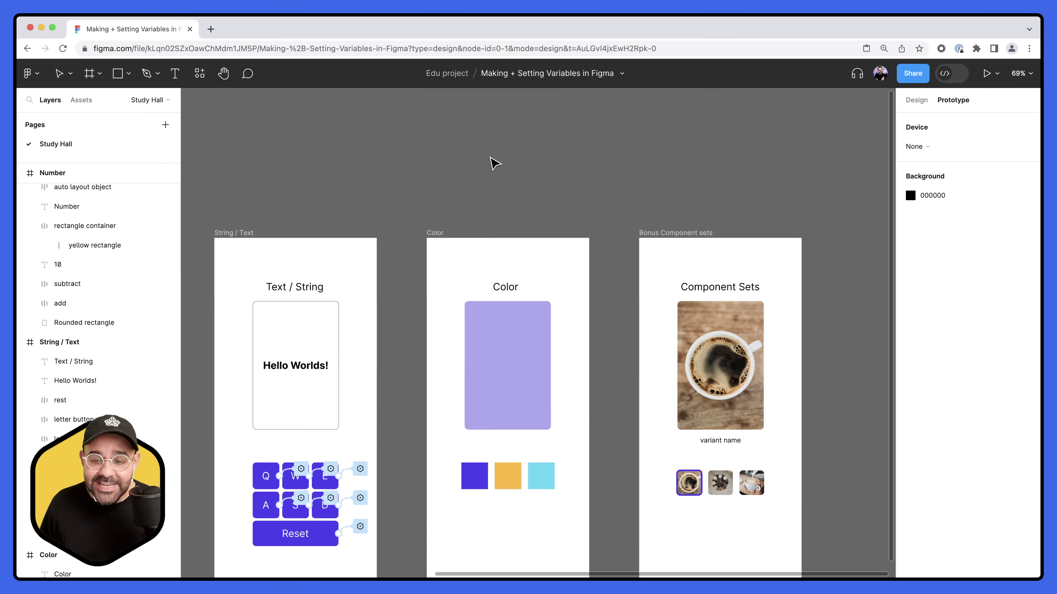
click(916, 101)
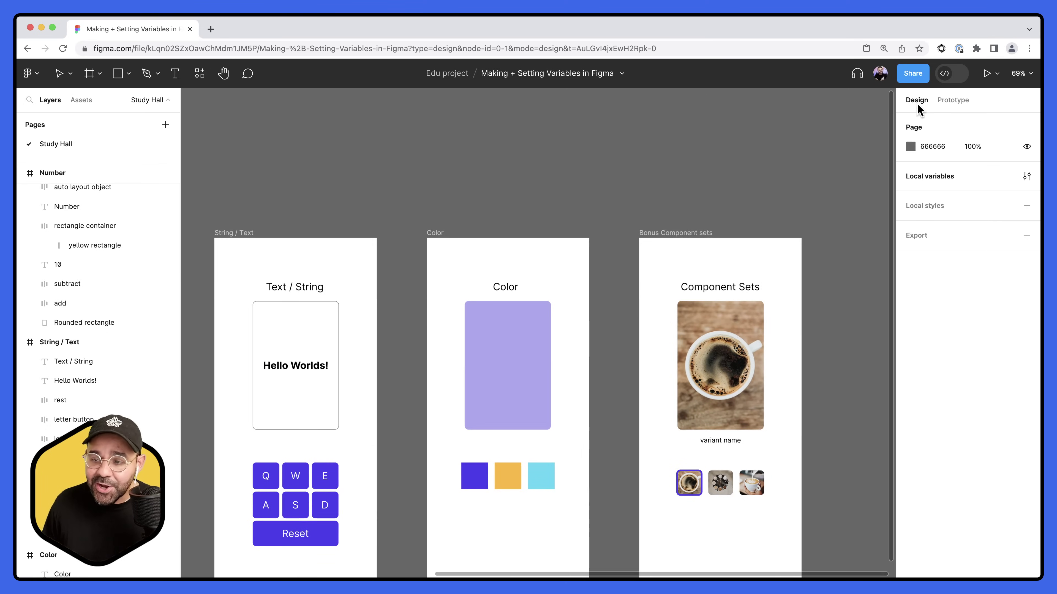
click(1021, 176)
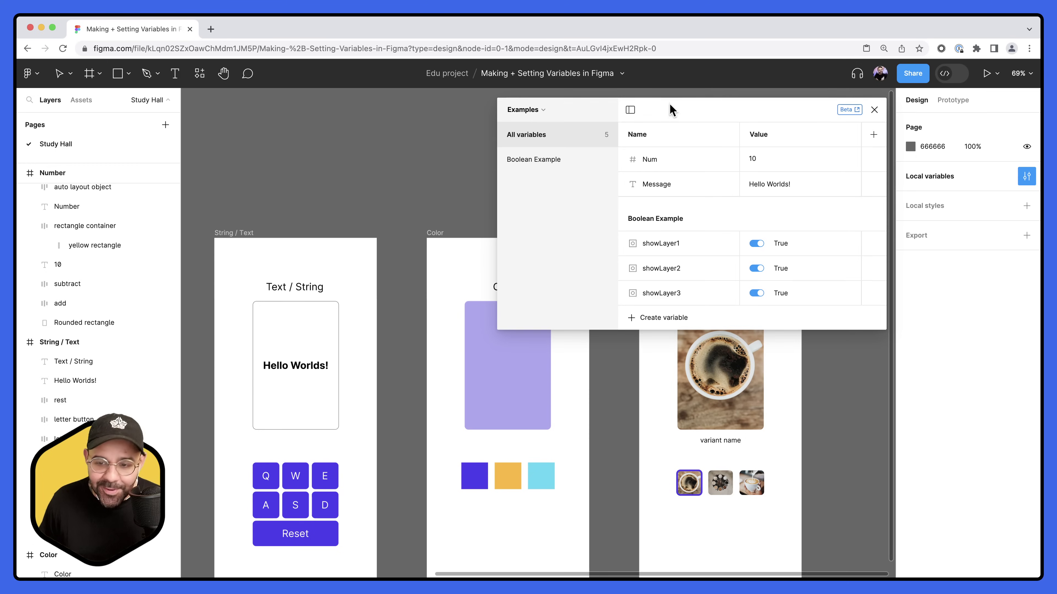
drag(670, 104, 500, 120)
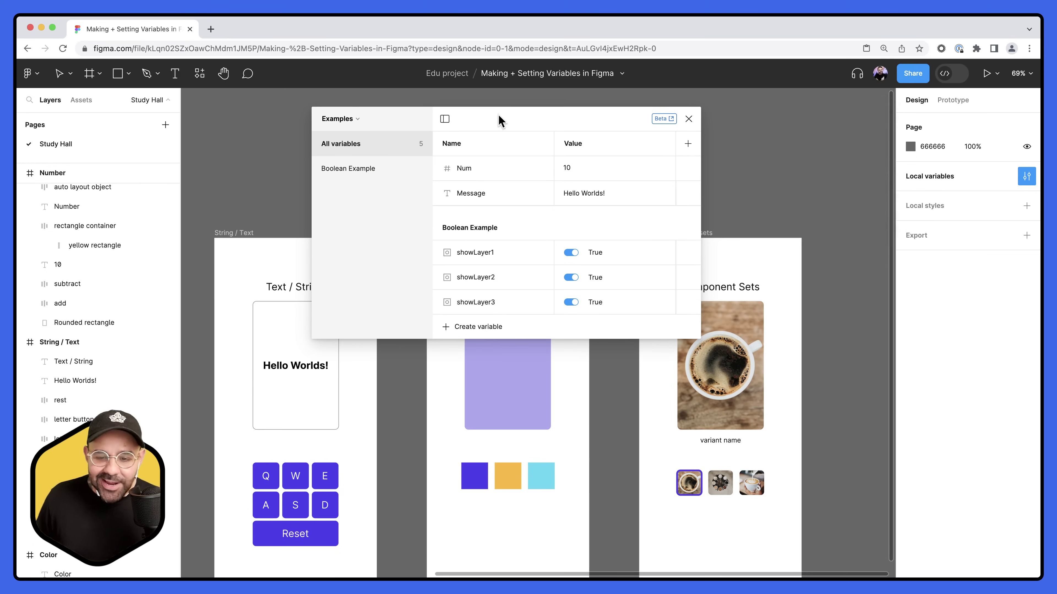
click(474, 327)
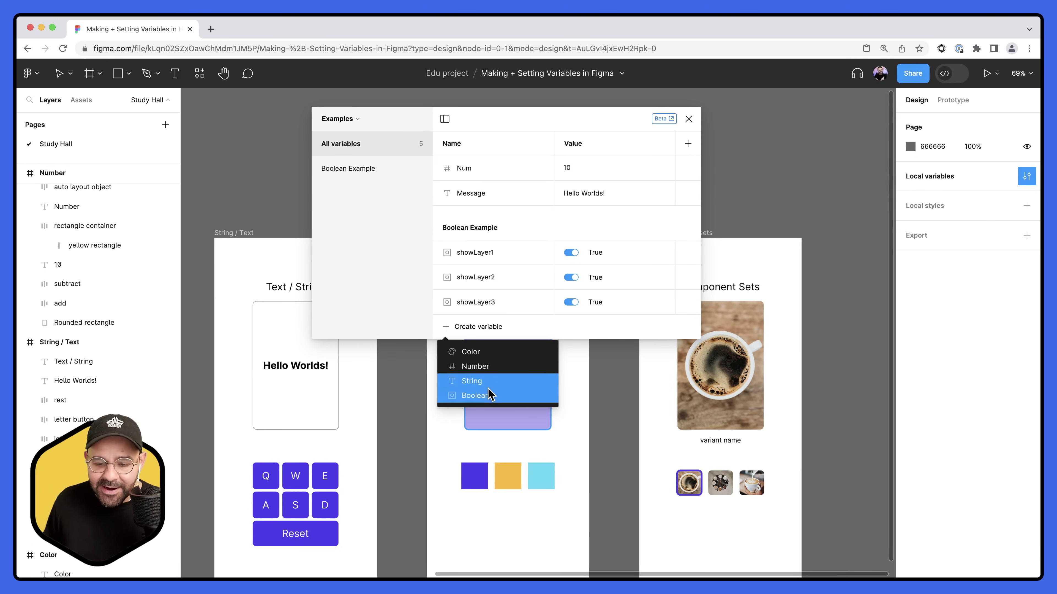
click(494, 353)
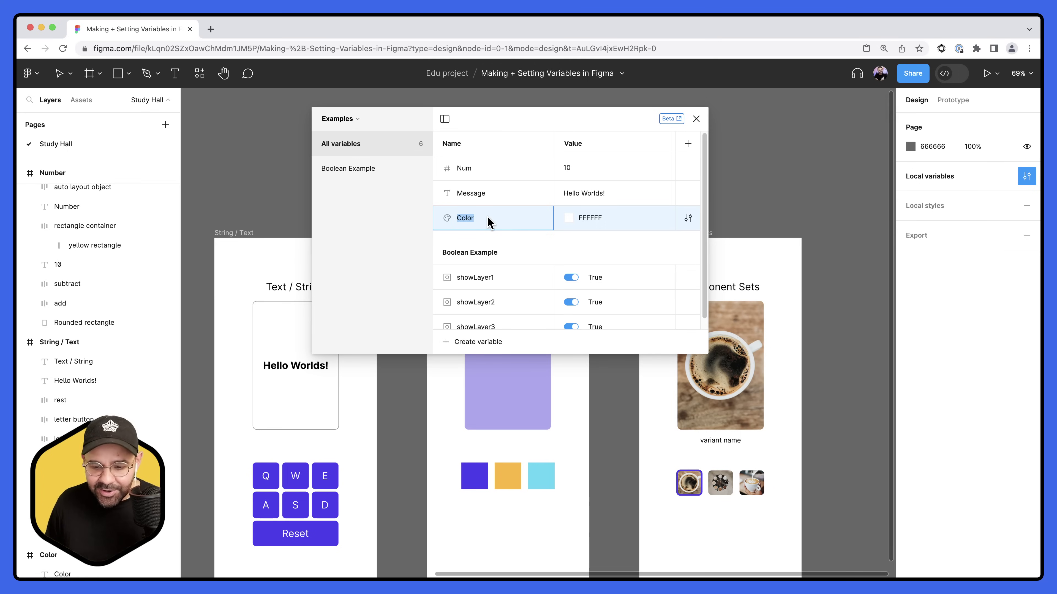
text(bg)
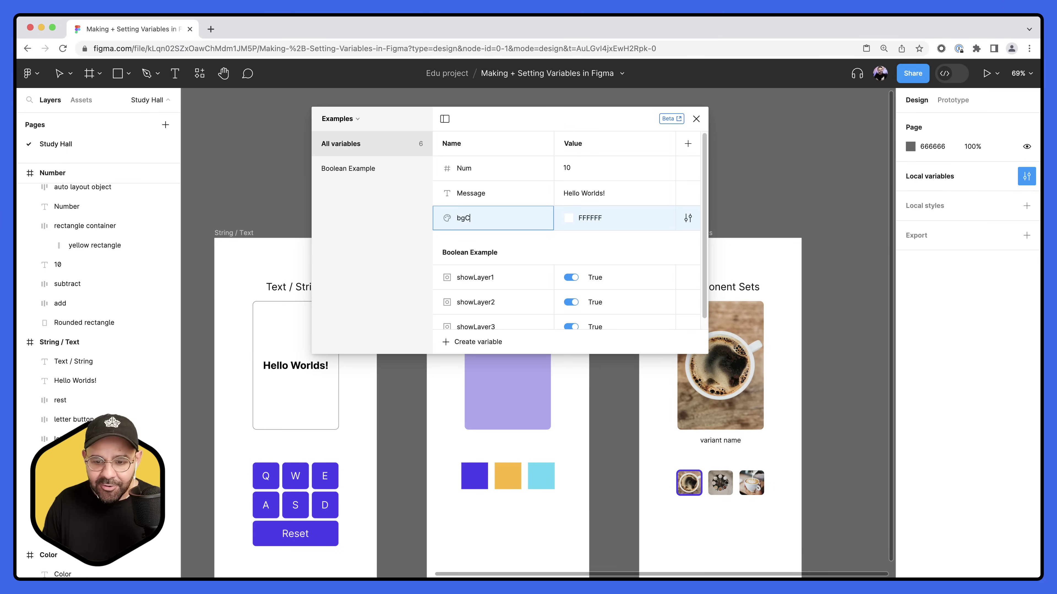
key(Return)
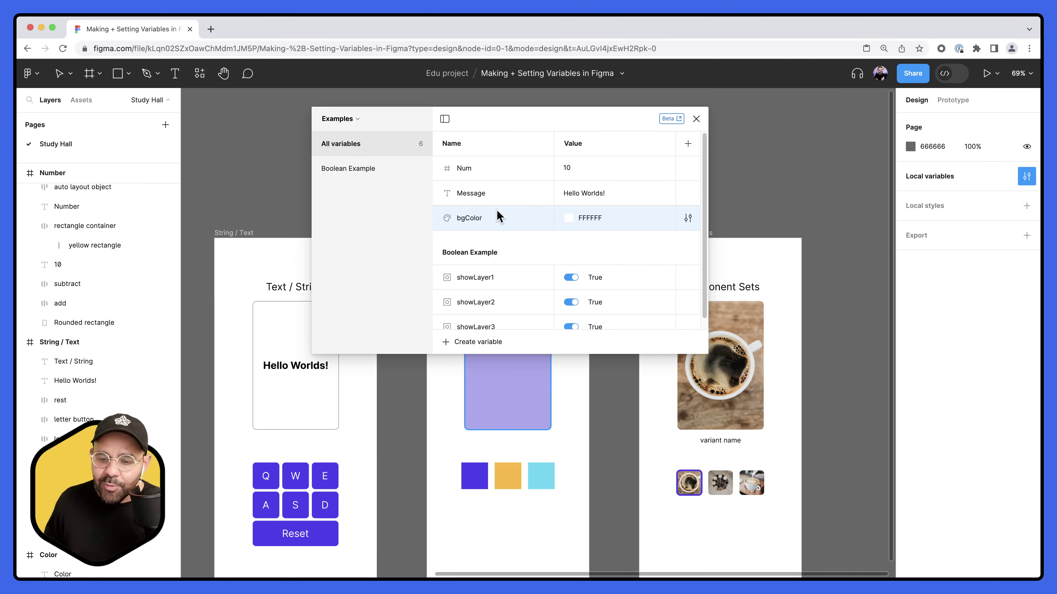
Set the bgColor variable's value to bright green 91F741 and close the variables window
click(569, 218)
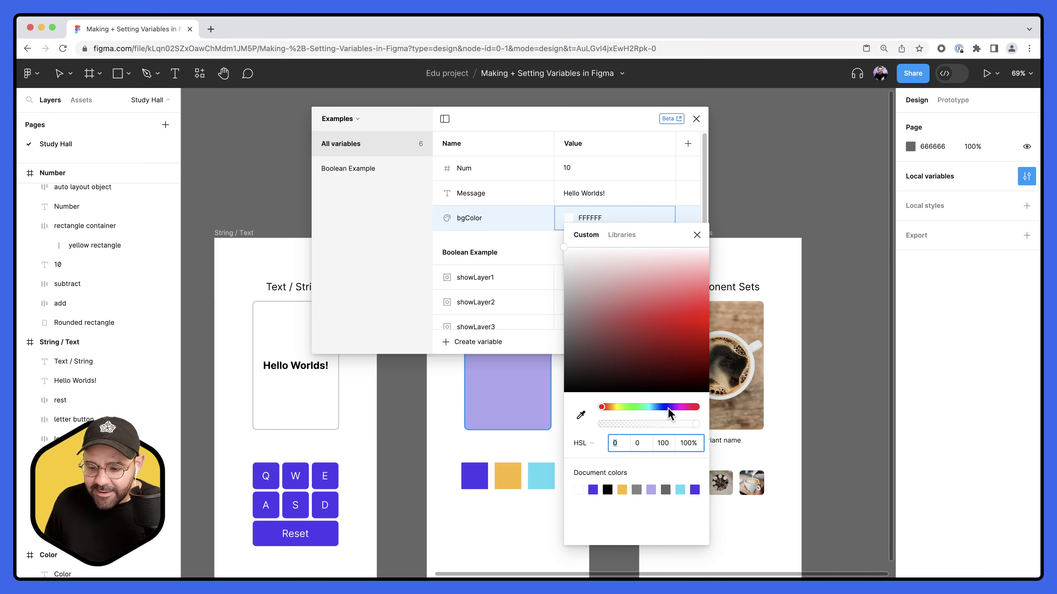
drag(656, 410, 628, 405)
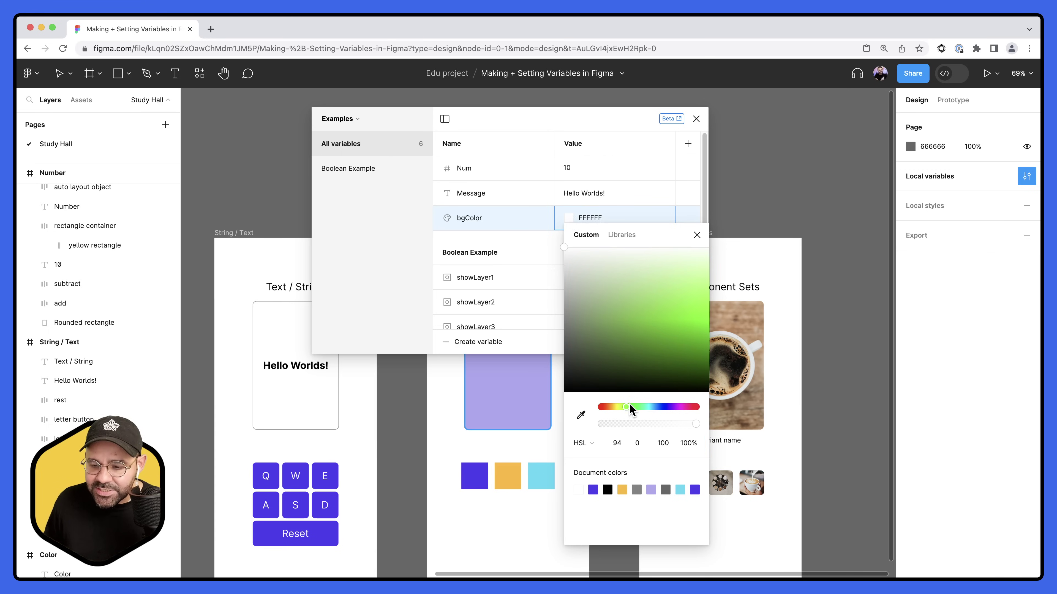
click(700, 303)
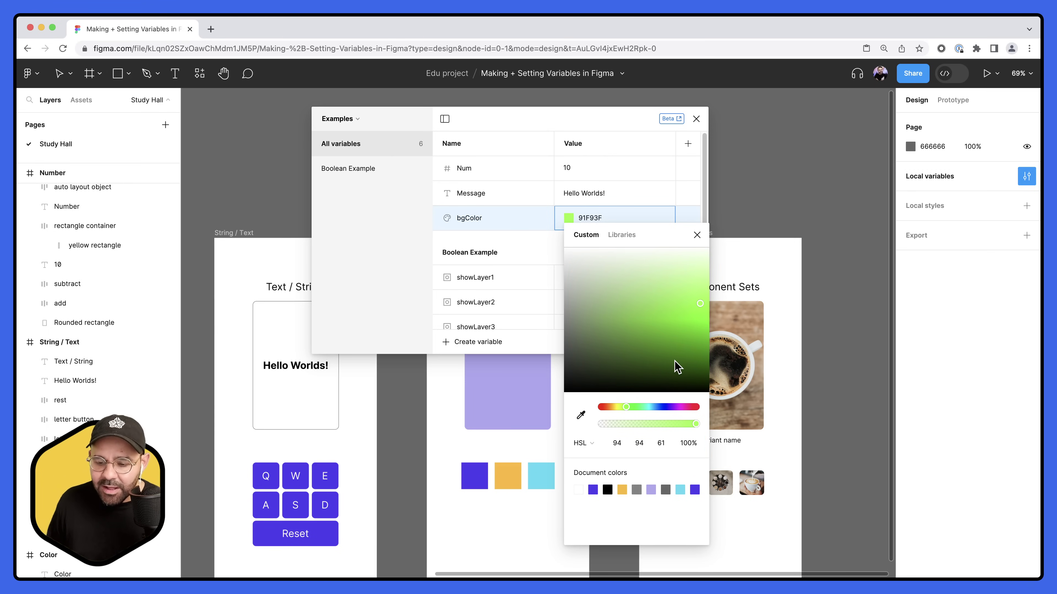
click(697, 307)
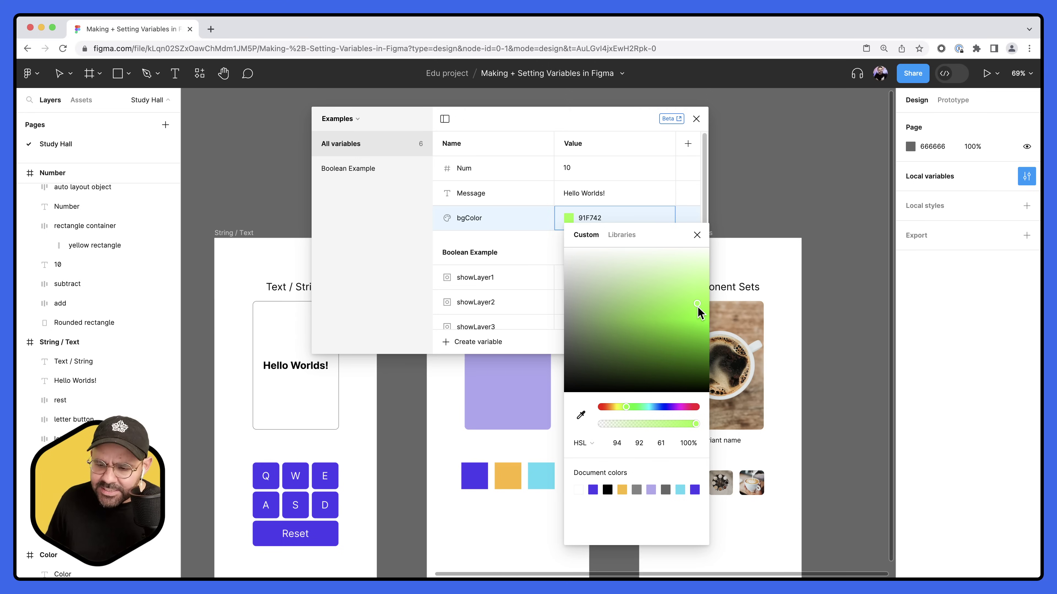
click(697, 234)
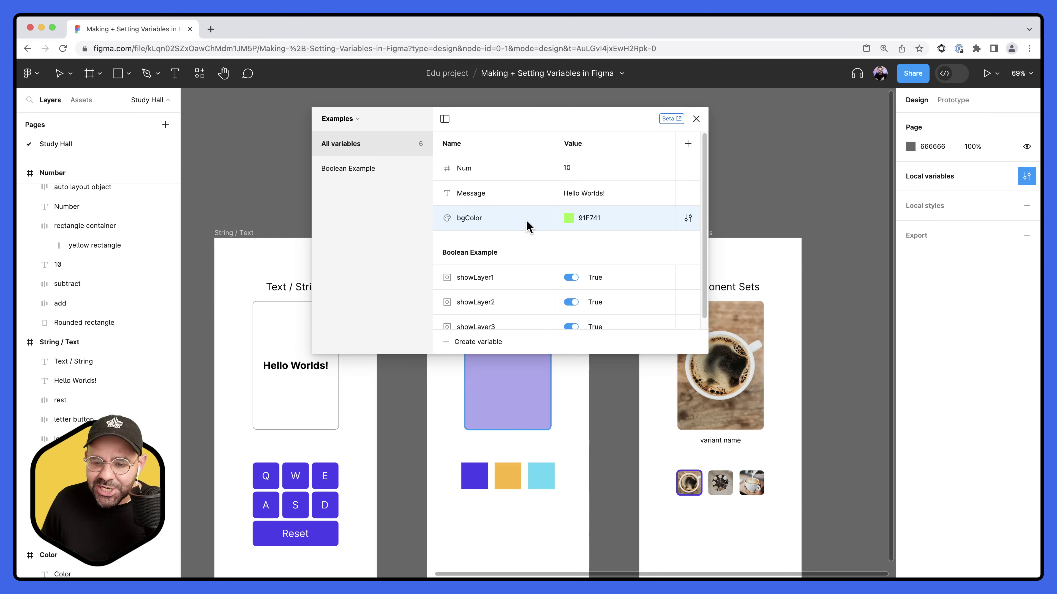
key(Escape)
Apply the bgColor variable to the fill of the large rectangle in the Color frame and deselect it
click(530, 334)
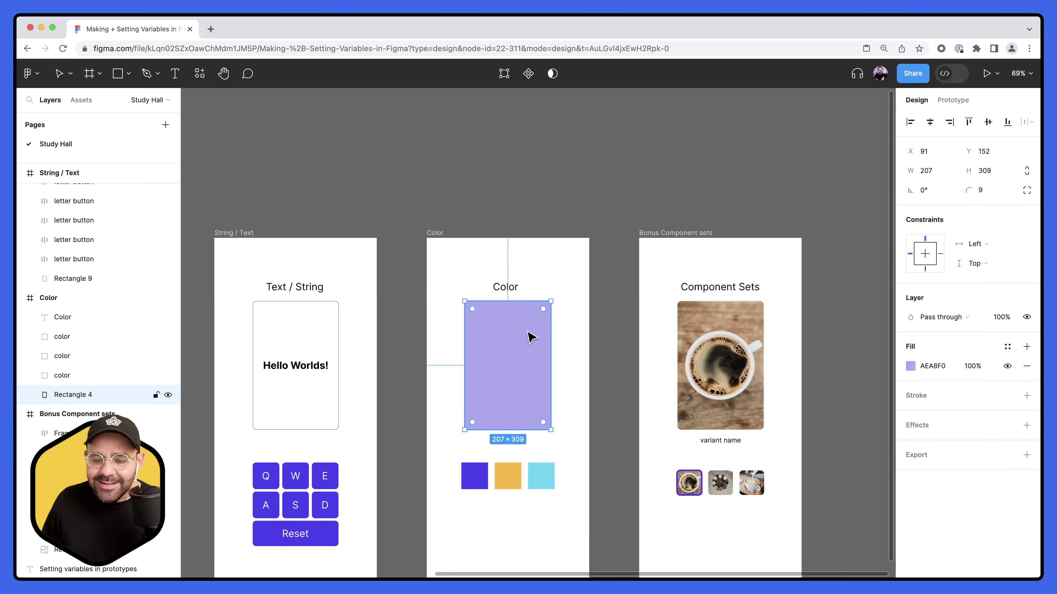
click(910, 366)
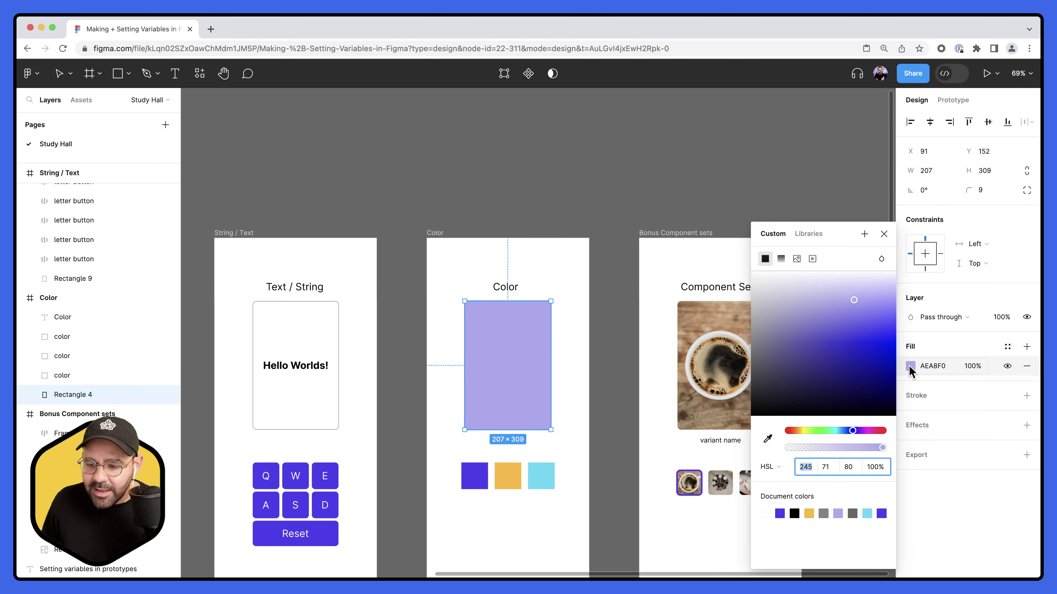
click(810, 235)
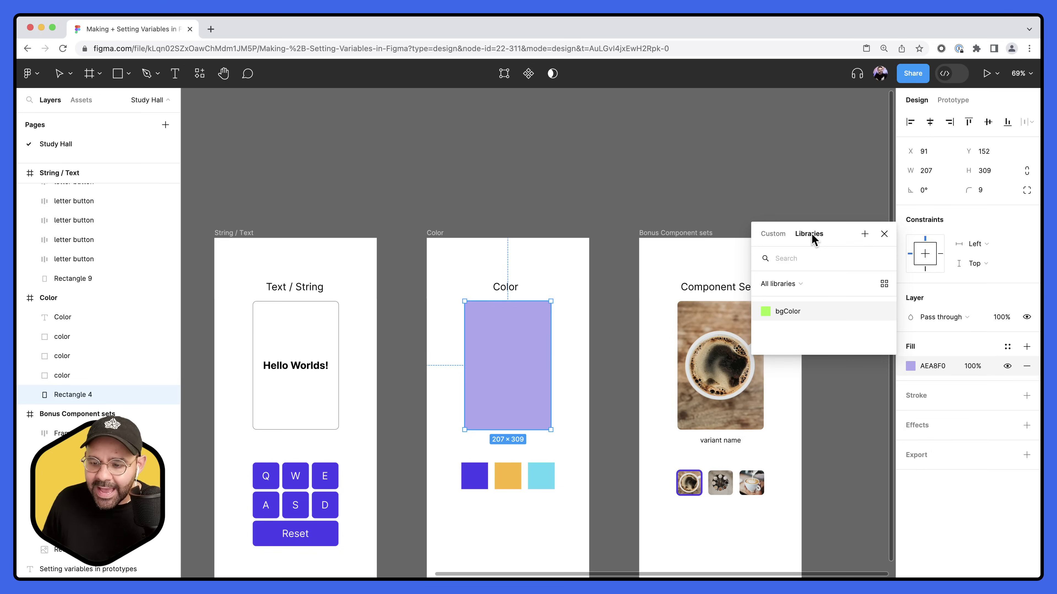
click(793, 310)
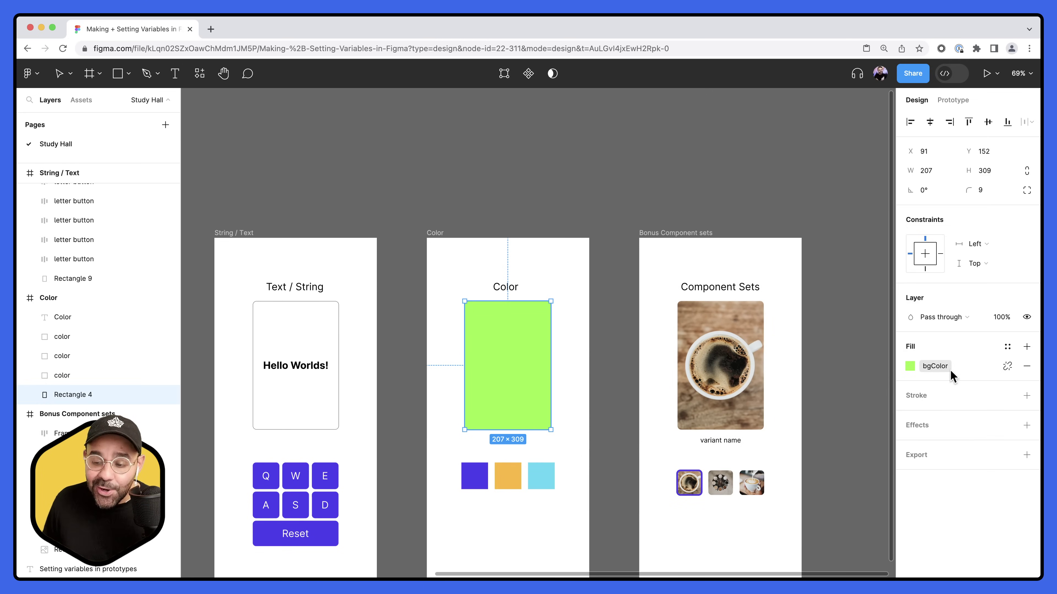
click(601, 354)
Add an on-click interaction to the purple square in the Color frame that uses Set variable on bgColor
scroll(603, 346, down, 4)
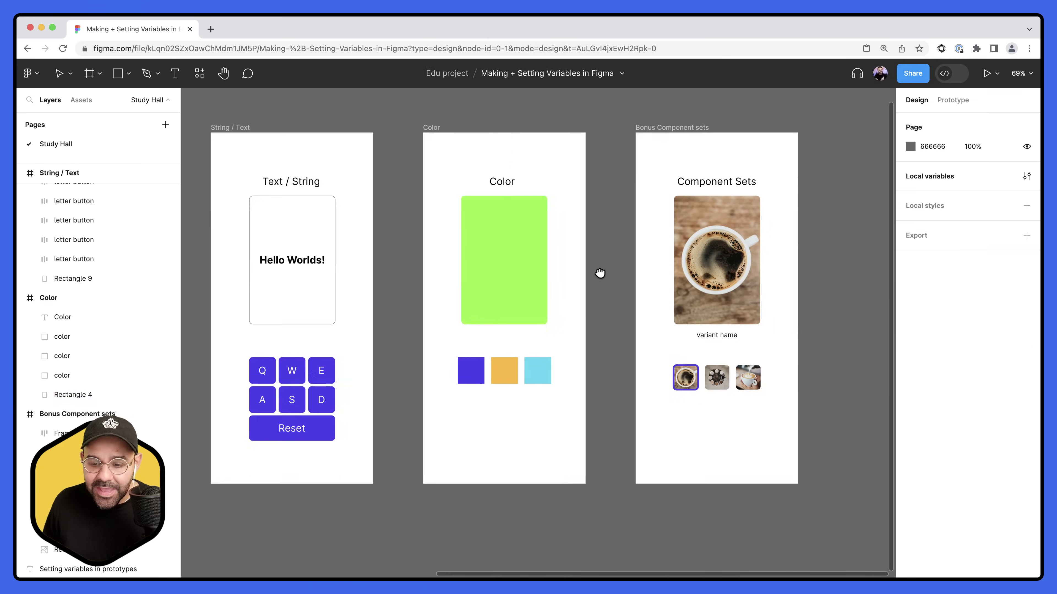
click(474, 396)
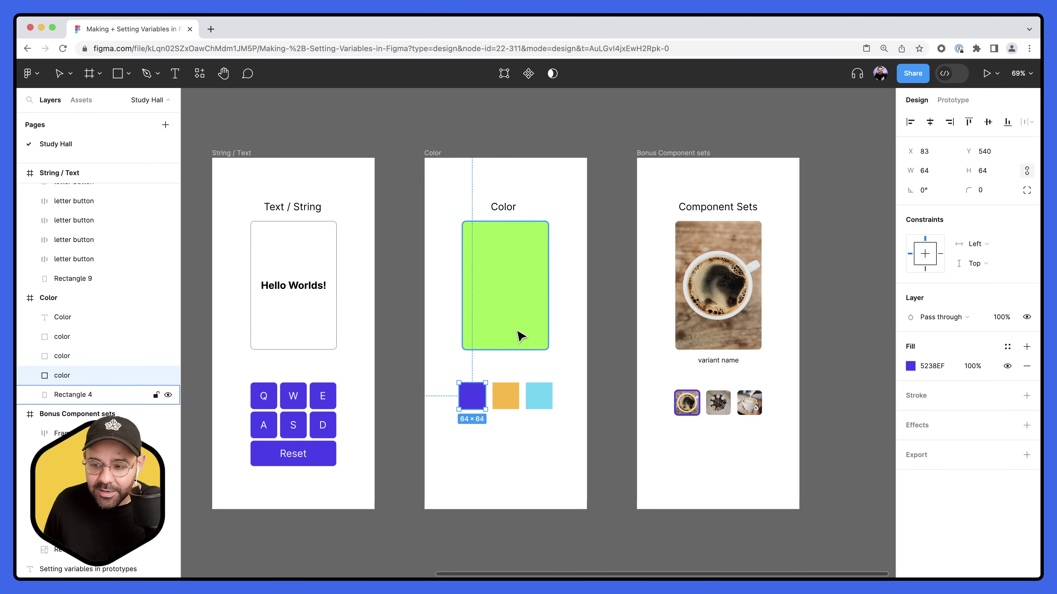
click(951, 102)
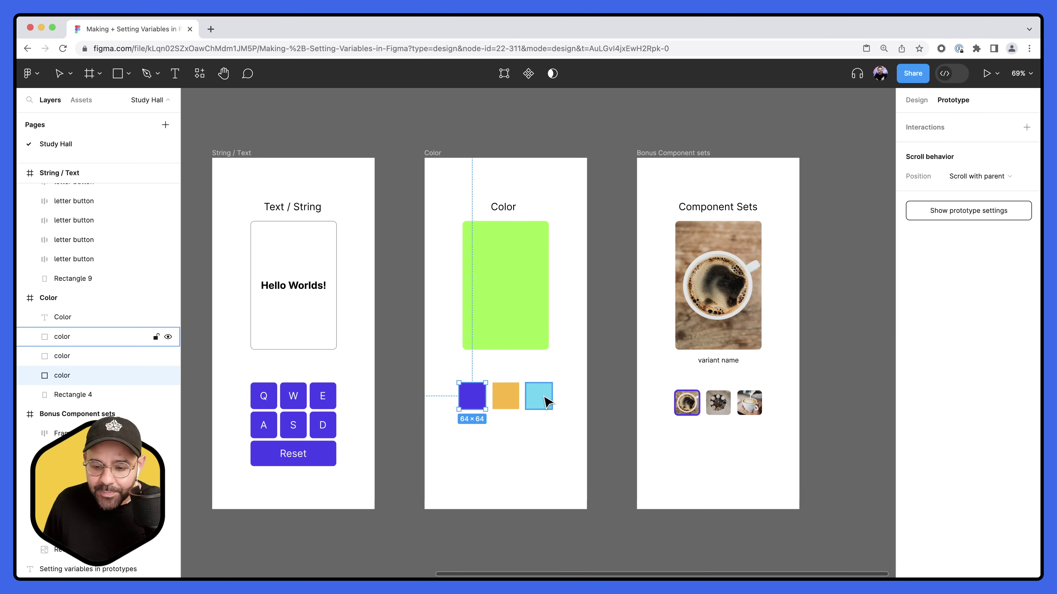
click(938, 128)
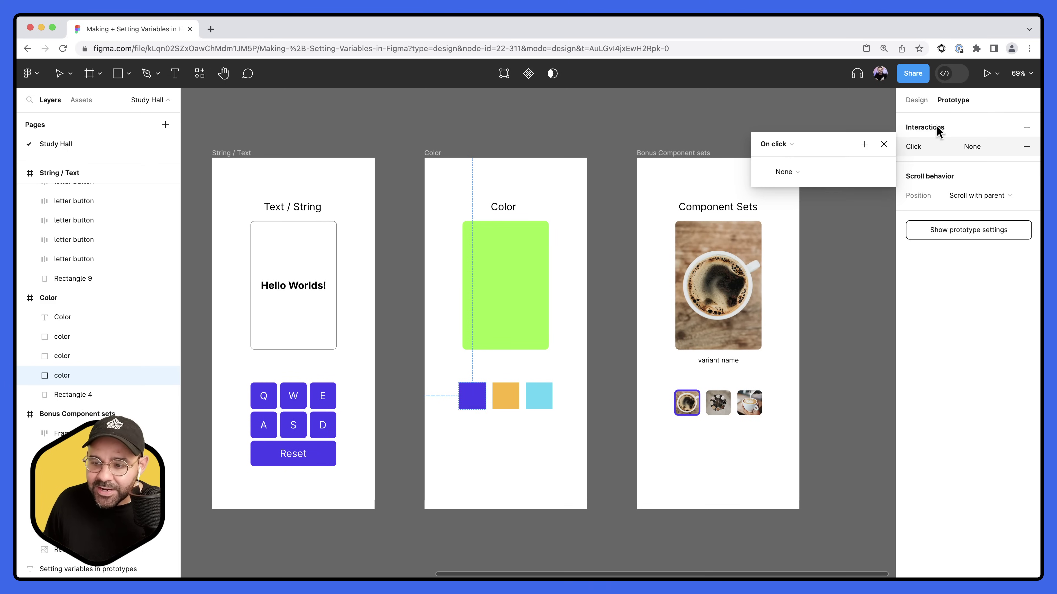
click(790, 151)
click(793, 143)
drag(836, 145, 299, 159)
click(266, 181)
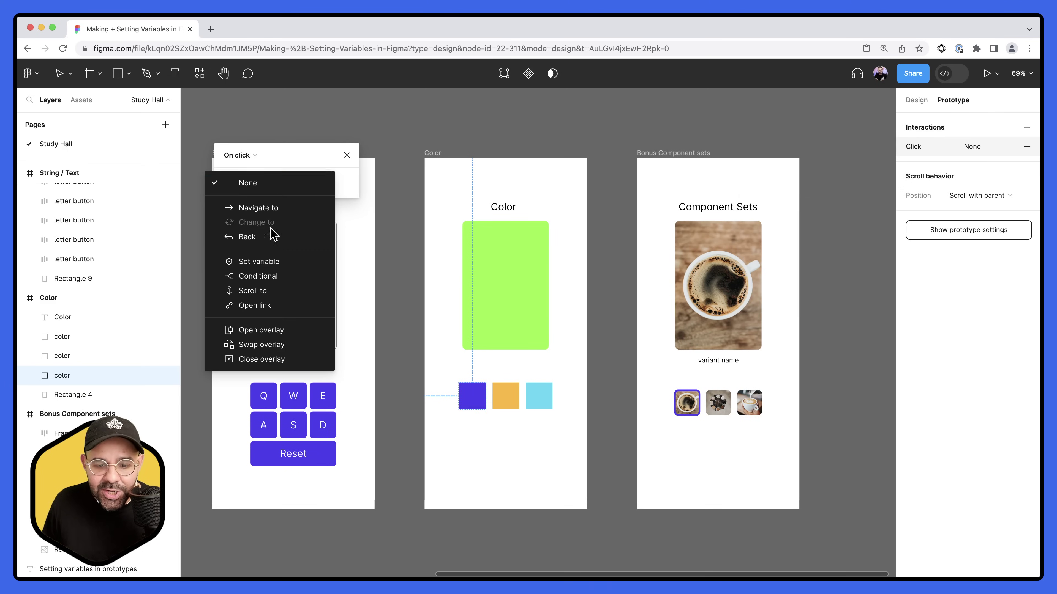
click(272, 262)
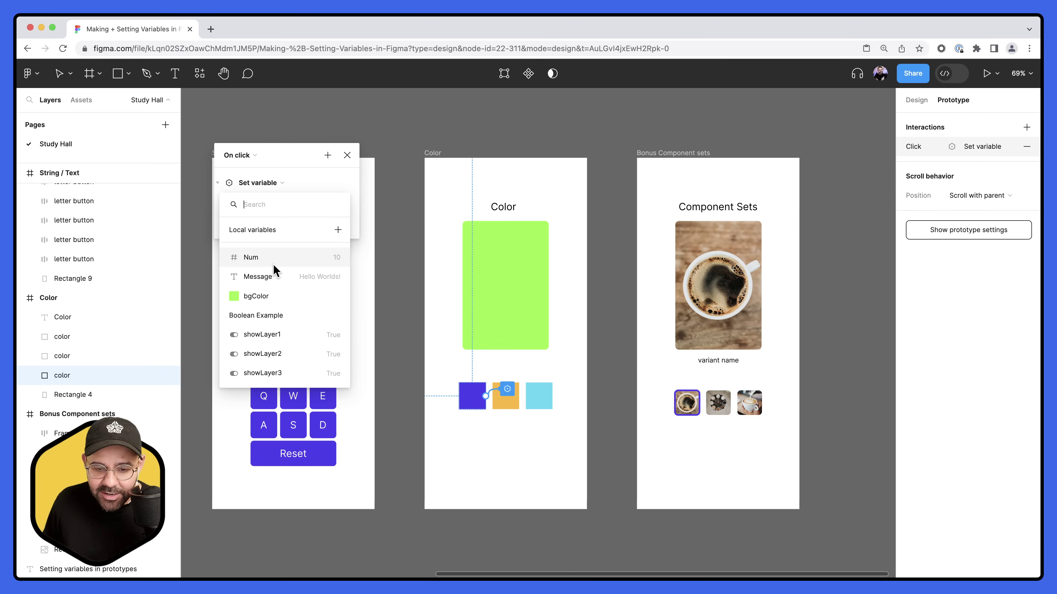
click(271, 296)
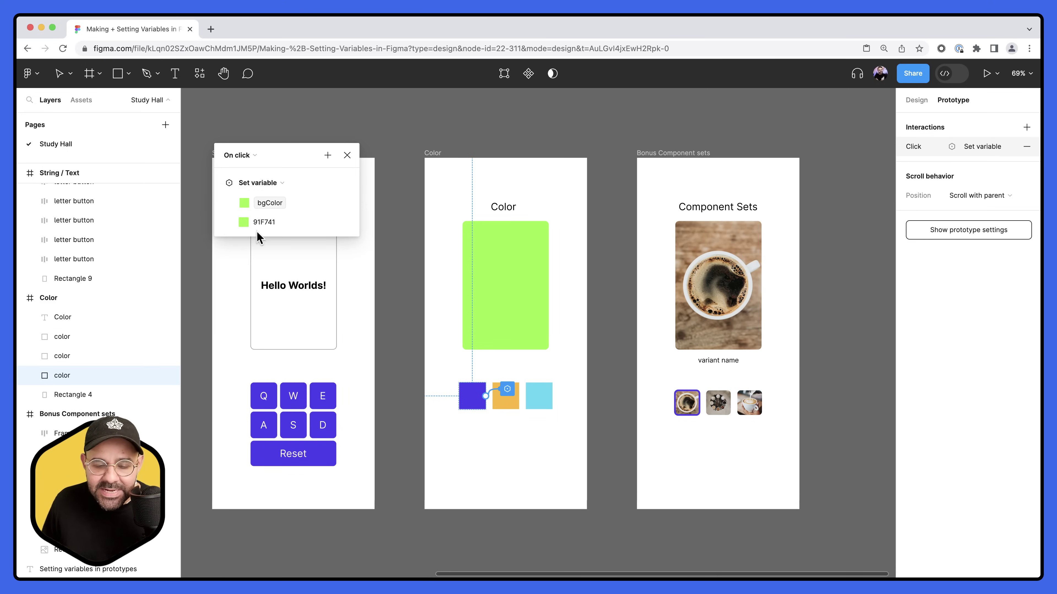
Set the purple square's bgColor interaction value to purple 5238EF and close the interaction settings
click(243, 222)
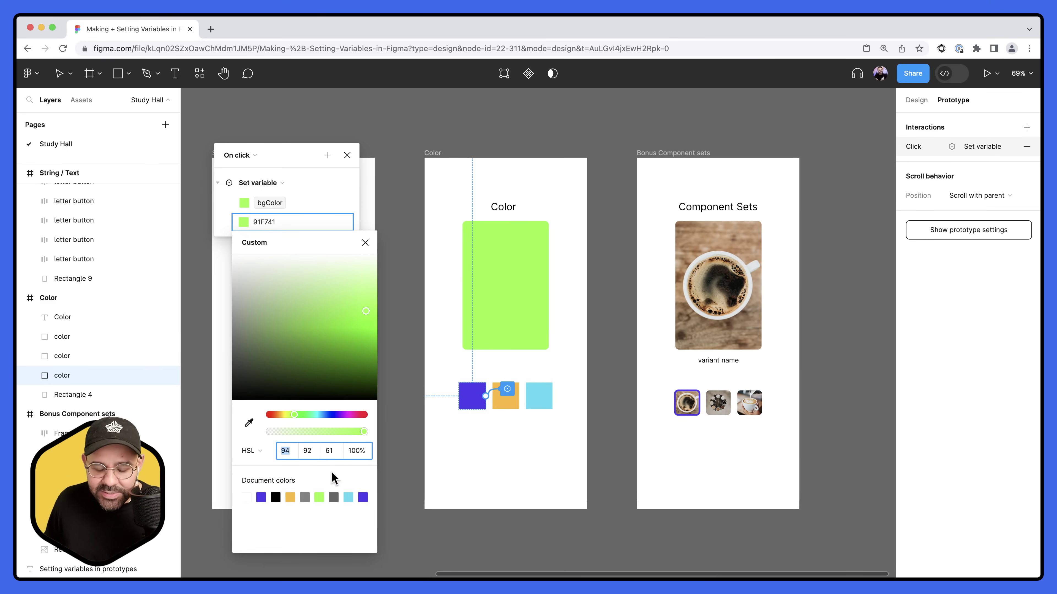
click(362, 497)
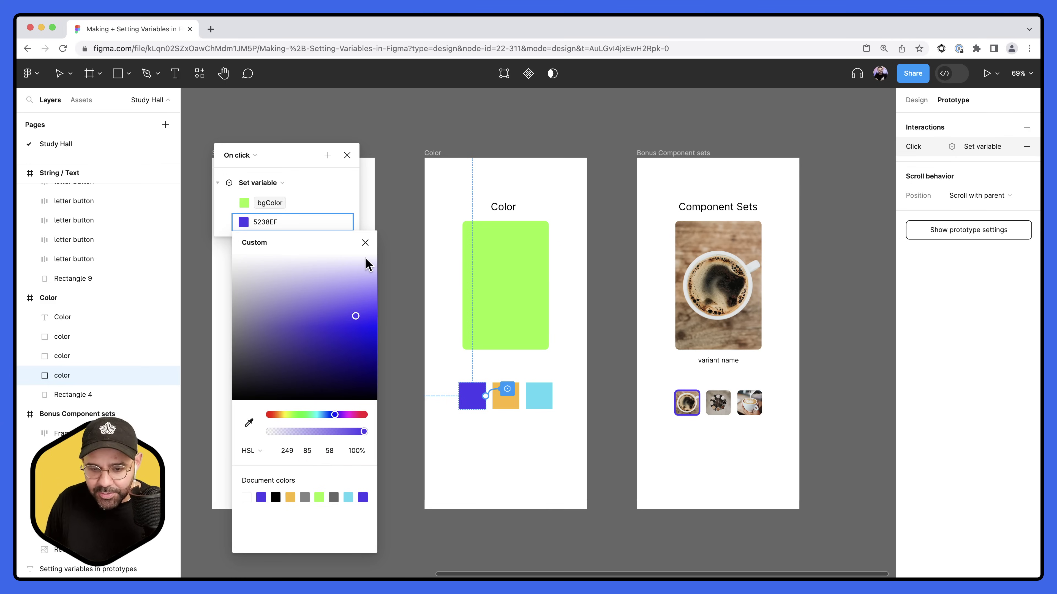
click(365, 243)
click(347, 155)
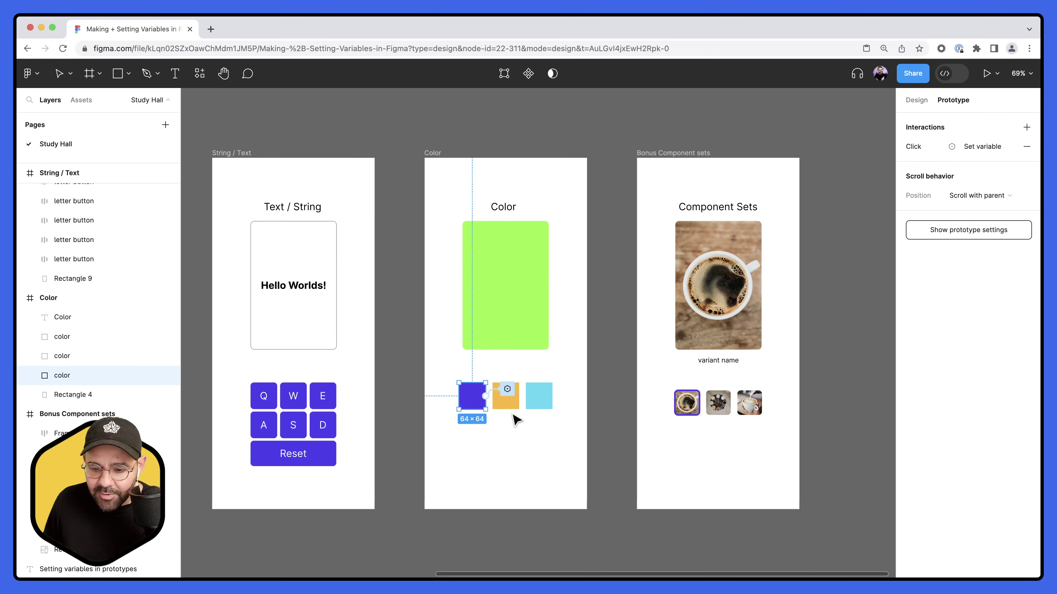
Add an on-click interaction to the orange square in the Color frame that uses Set variable on bgColor
click(510, 404)
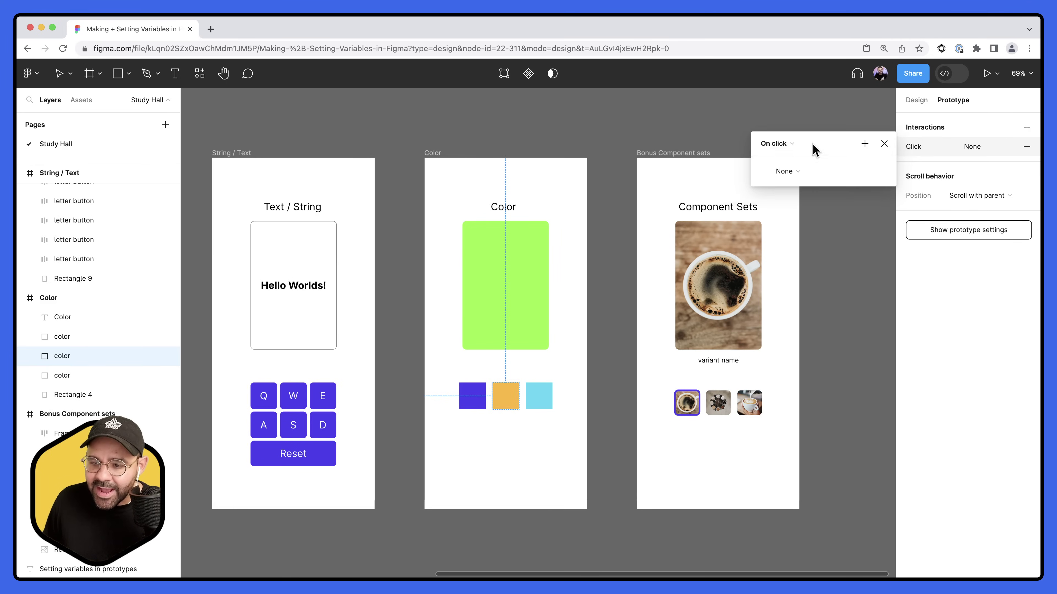
drag(839, 150, 307, 142)
click(271, 147)
click(271, 148)
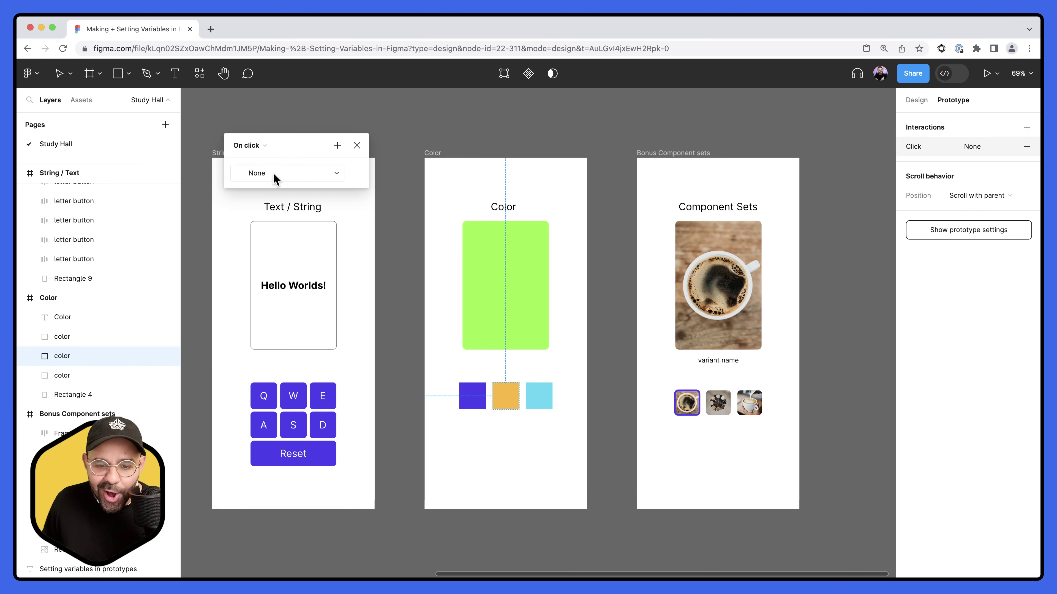
click(275, 175)
click(278, 266)
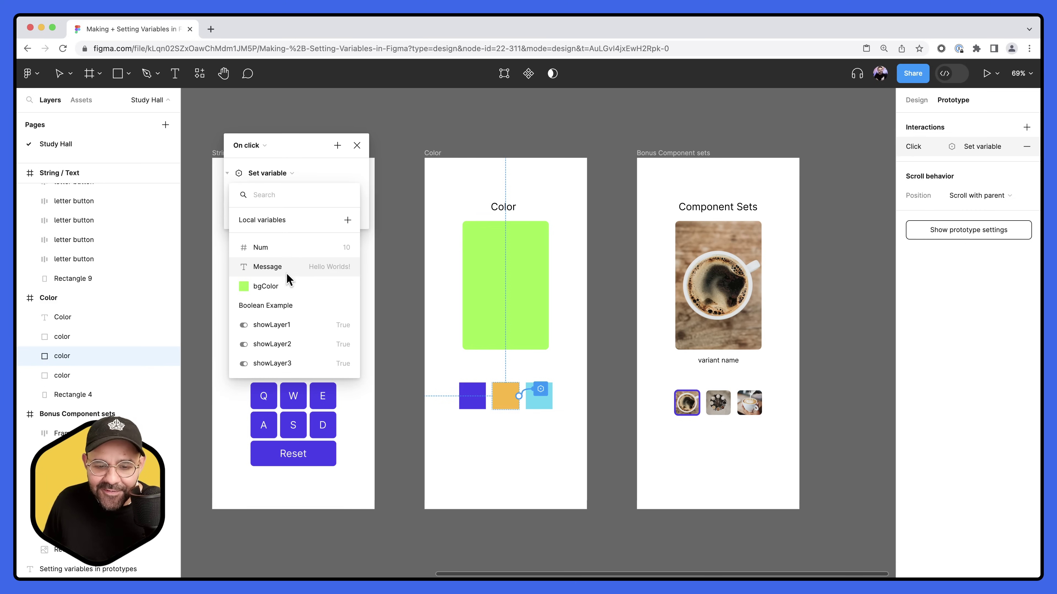
click(280, 286)
Set the orange square's bgColor interaction value to orange FFB82F and close the interaction settings
click(277, 213)
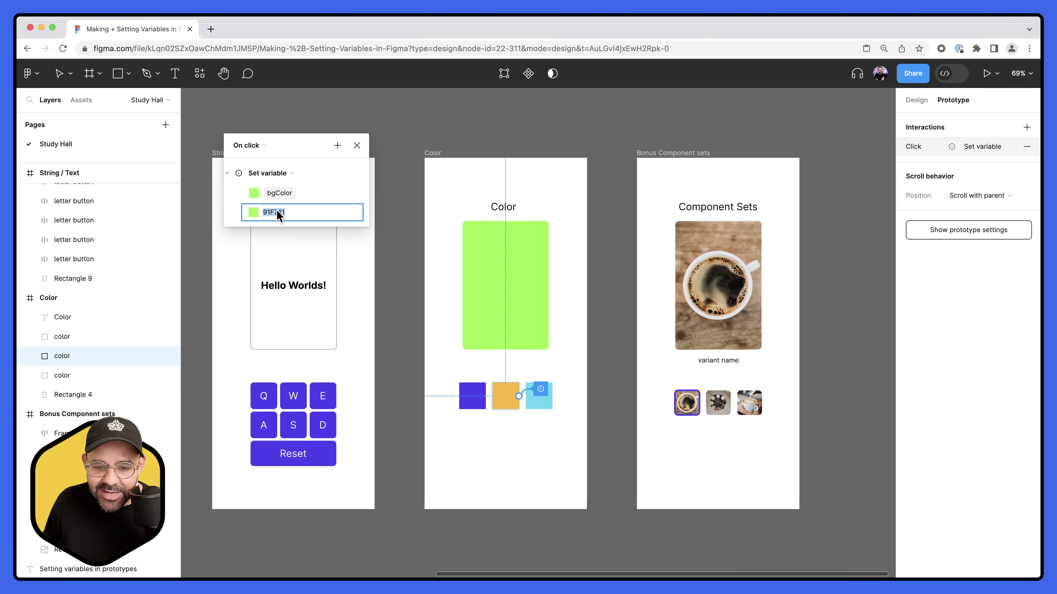
click(253, 212)
click(299, 488)
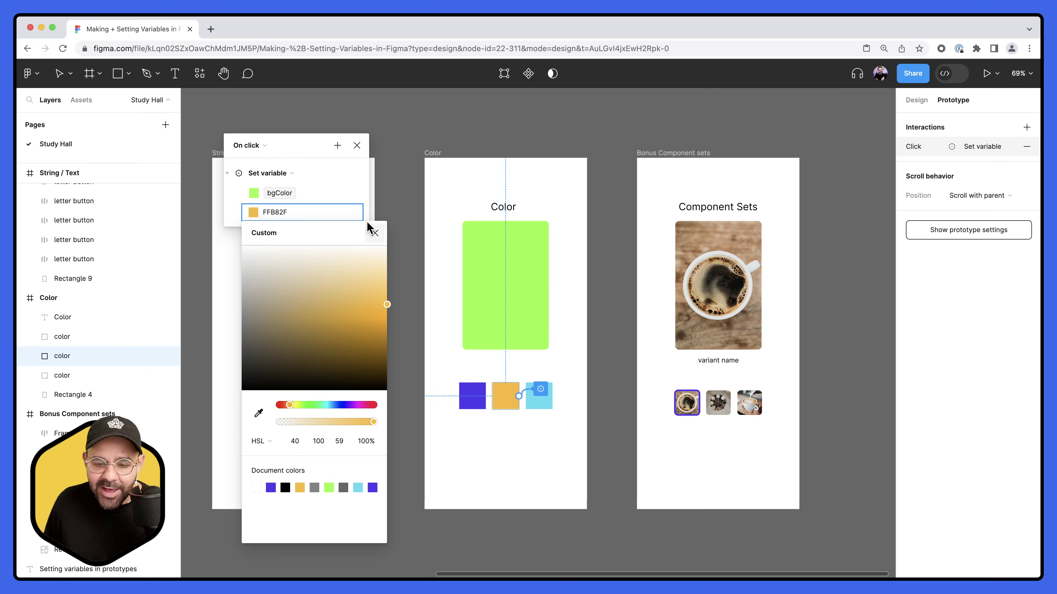
click(374, 232)
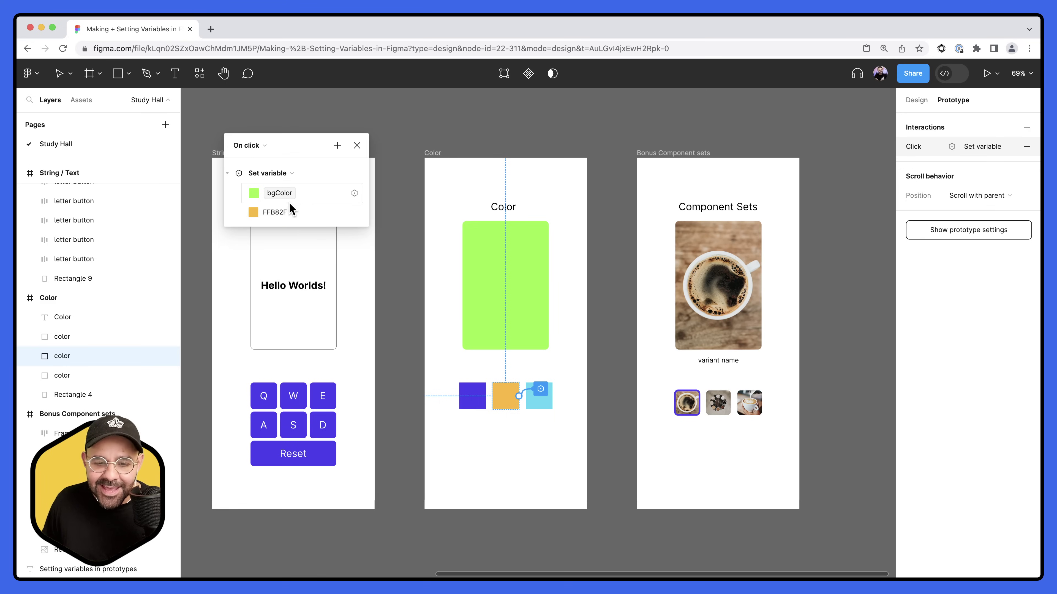
click(357, 145)
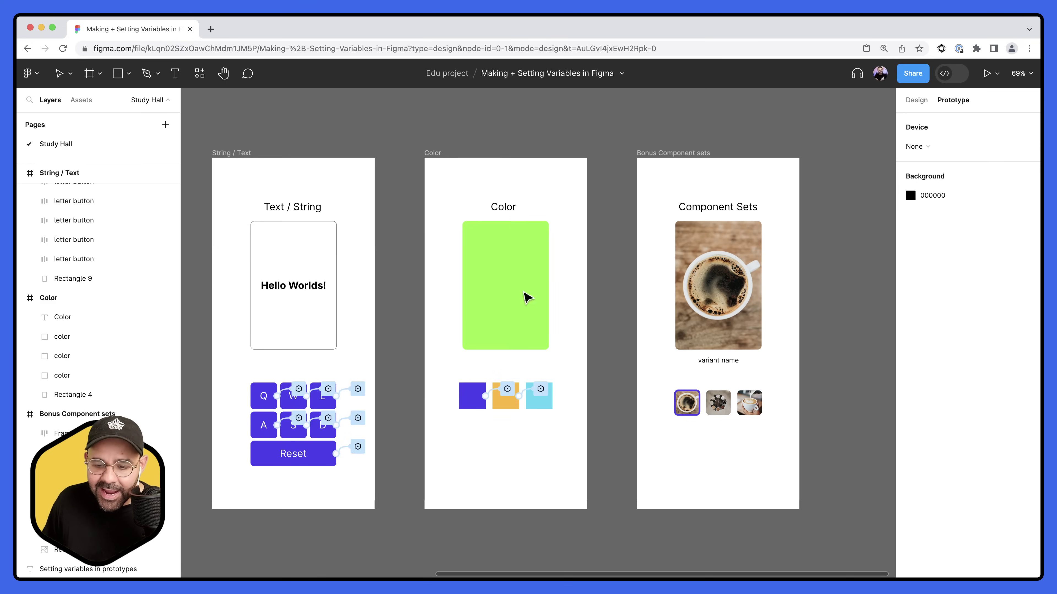
Add an on-click interaction to the light blue square in the Color frame that uses Set variable on bgColor
click(546, 407)
click(926, 132)
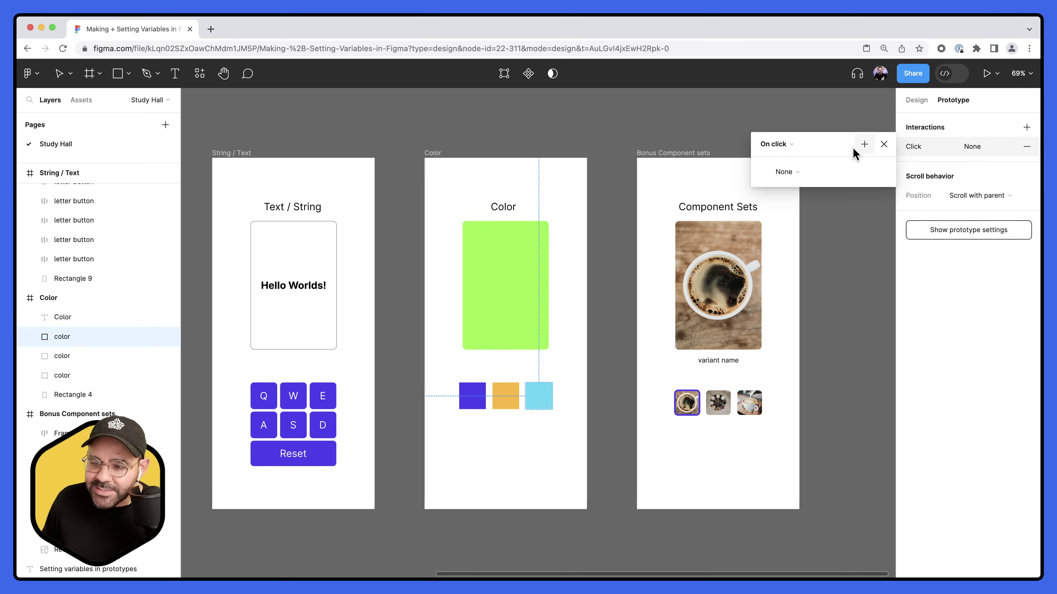
drag(826, 144, 298, 139)
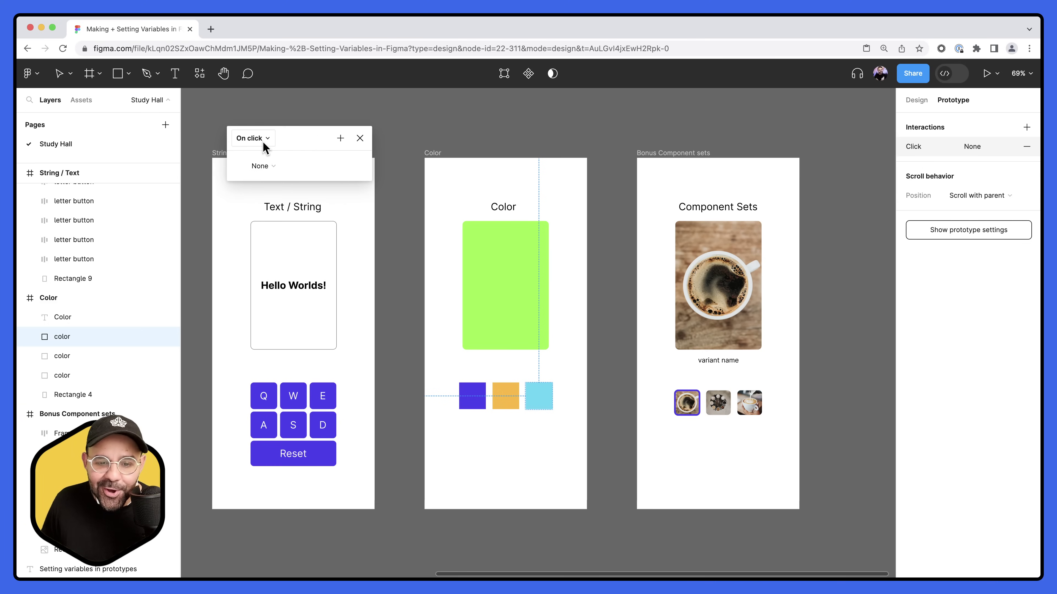
click(266, 167)
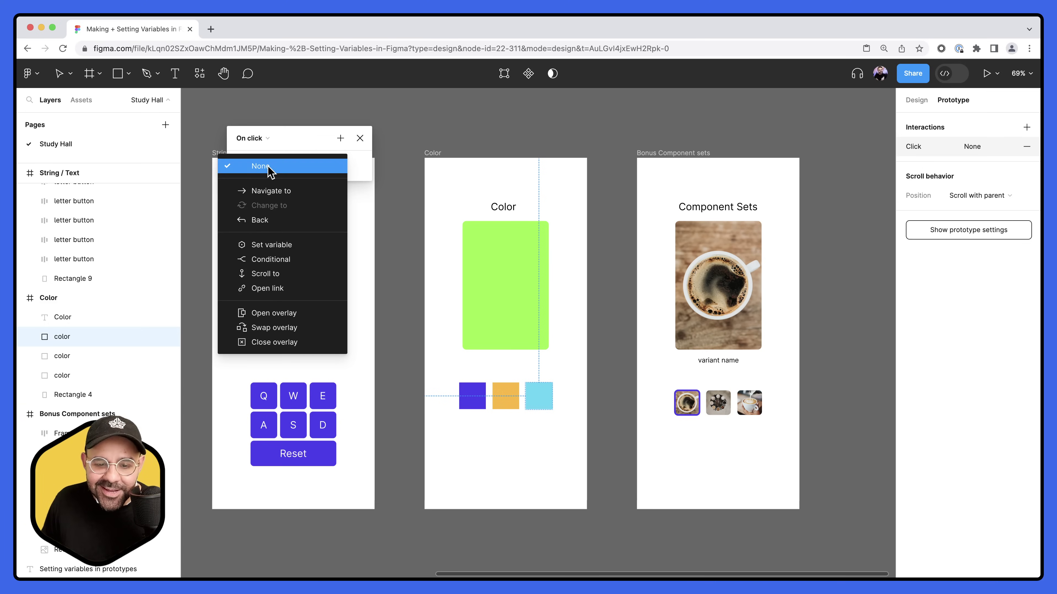
click(282, 247)
click(283, 278)
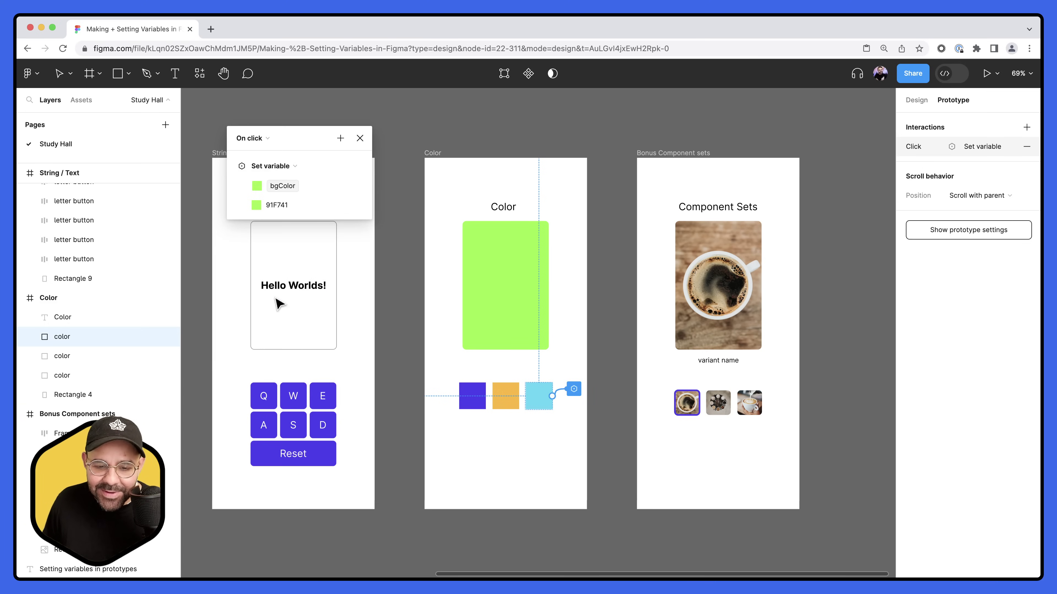
Set the light blue square's bgColor interaction value to 53D7F4 and close the interaction settings
click(281, 206)
click(256, 206)
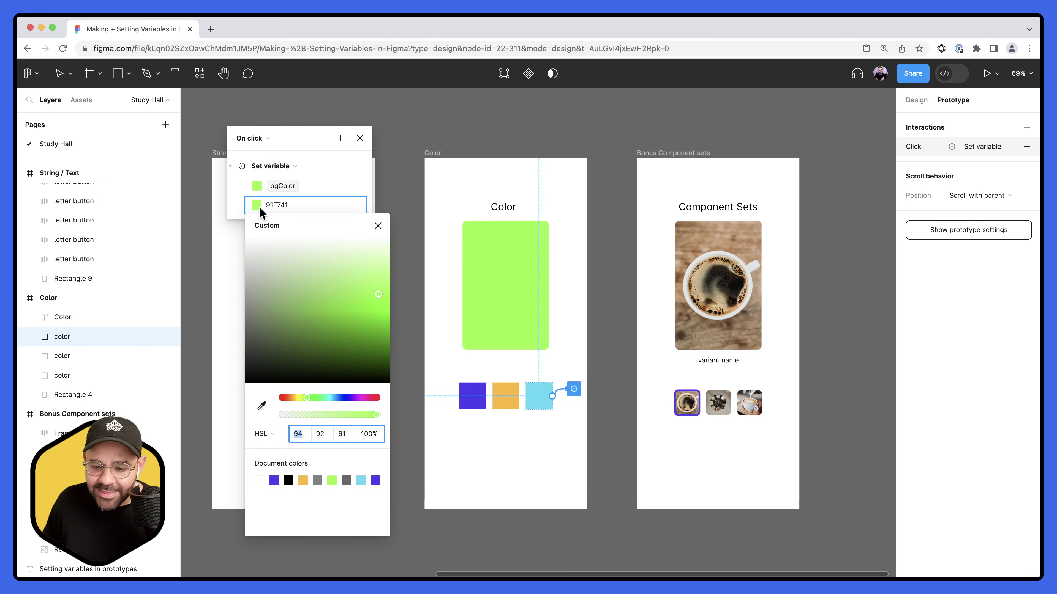
click(361, 481)
click(377, 225)
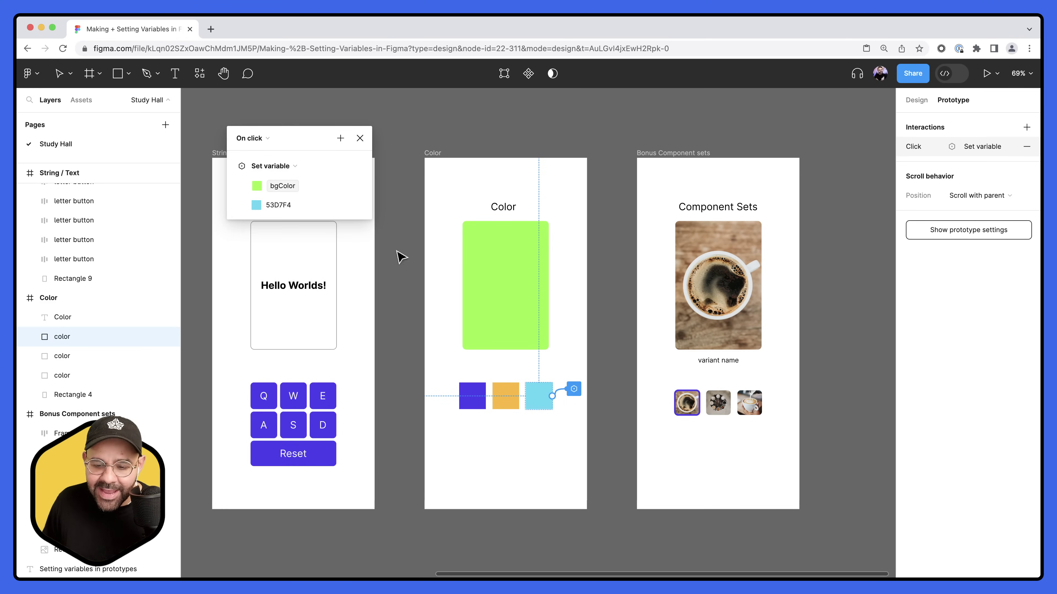
click(400, 317)
Preview the Color frame, test the purple, orange and light blue swatches on the large rectangle, and close the preview
click(433, 154)
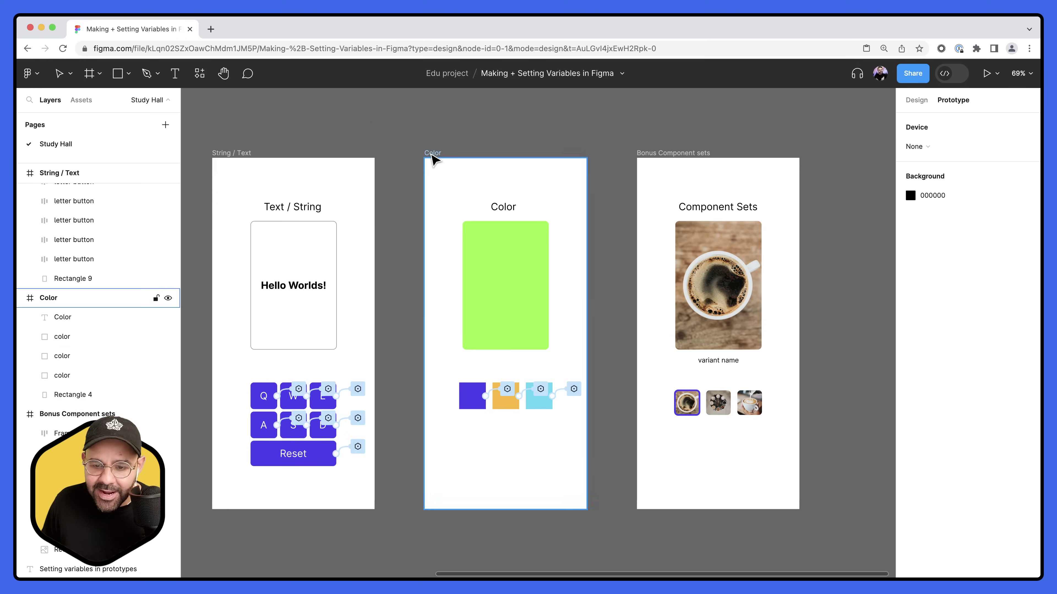
click(432, 155)
key(shift+space)
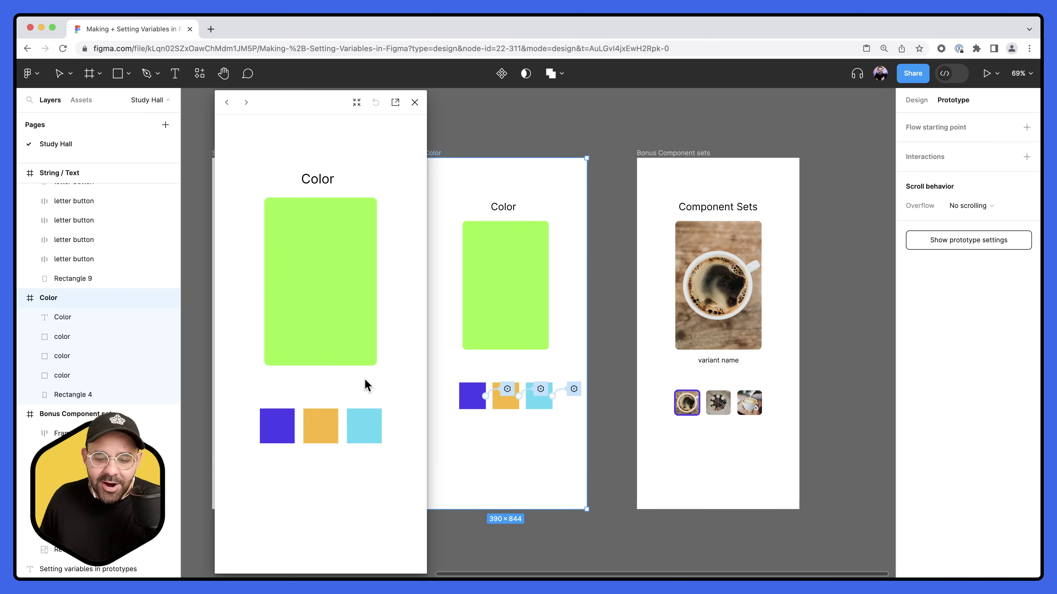
click(326, 429)
click(293, 433)
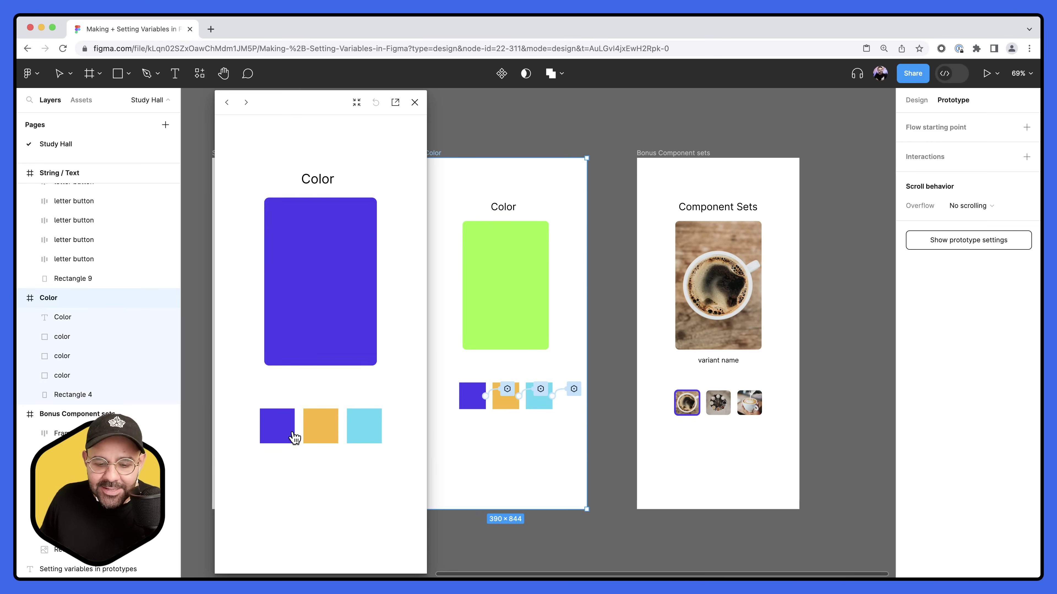
click(356, 437)
click(308, 437)
click(289, 436)
click(326, 436)
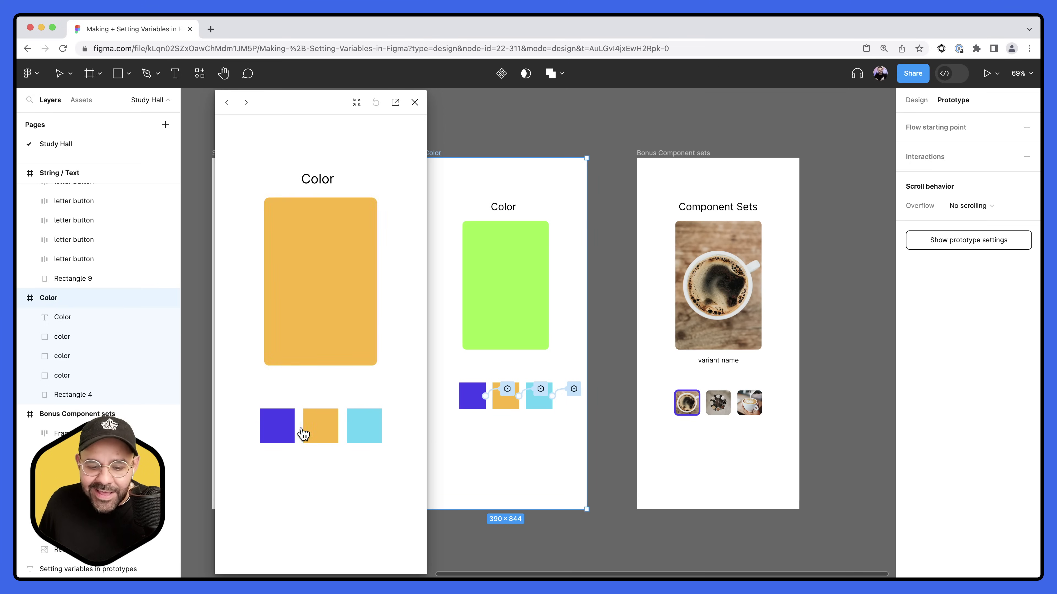
click(287, 433)
click(323, 435)
click(370, 435)
click(330, 431)
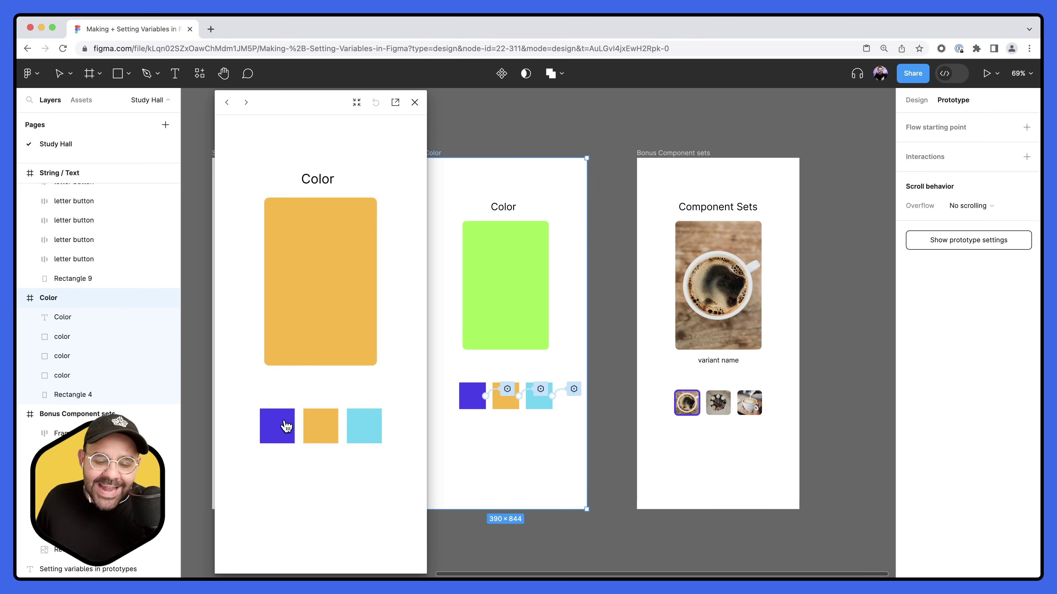
click(284, 427)
click(360, 432)
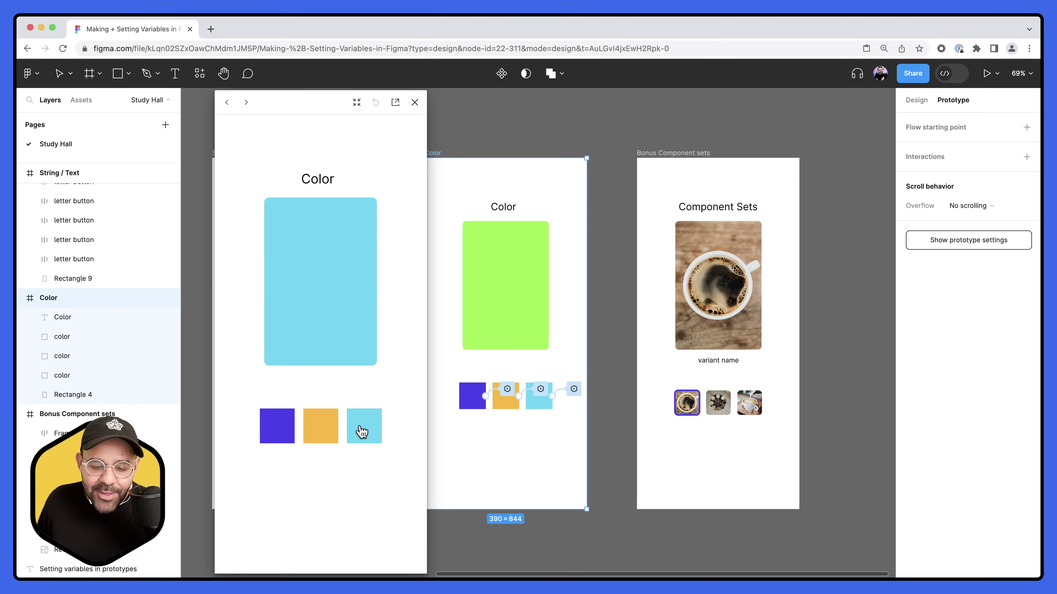
click(414, 102)
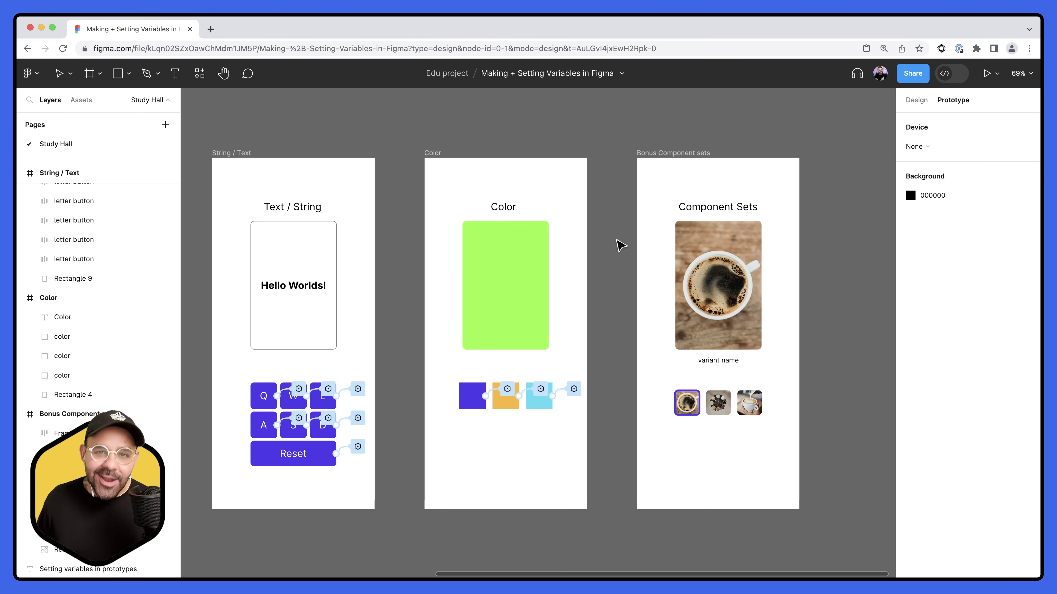
Copy the navigation thumbnail row from the Bonus Component sets frame onto the empty canvas beside it and rename the copy item 1
drag(623, 240, 385, 228)
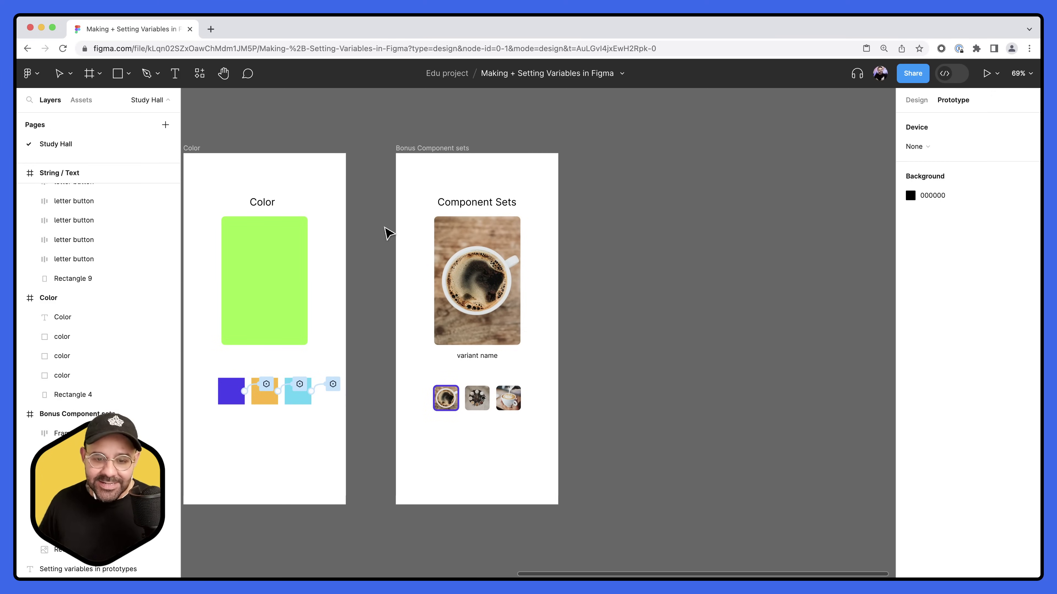
drag(385, 227, 399, 230)
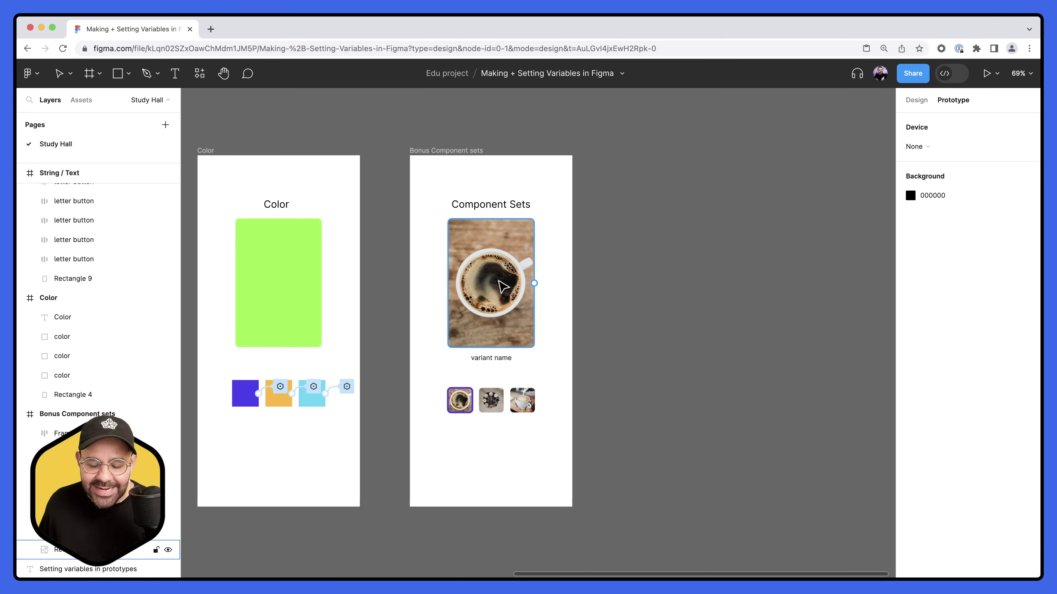
click(492, 401)
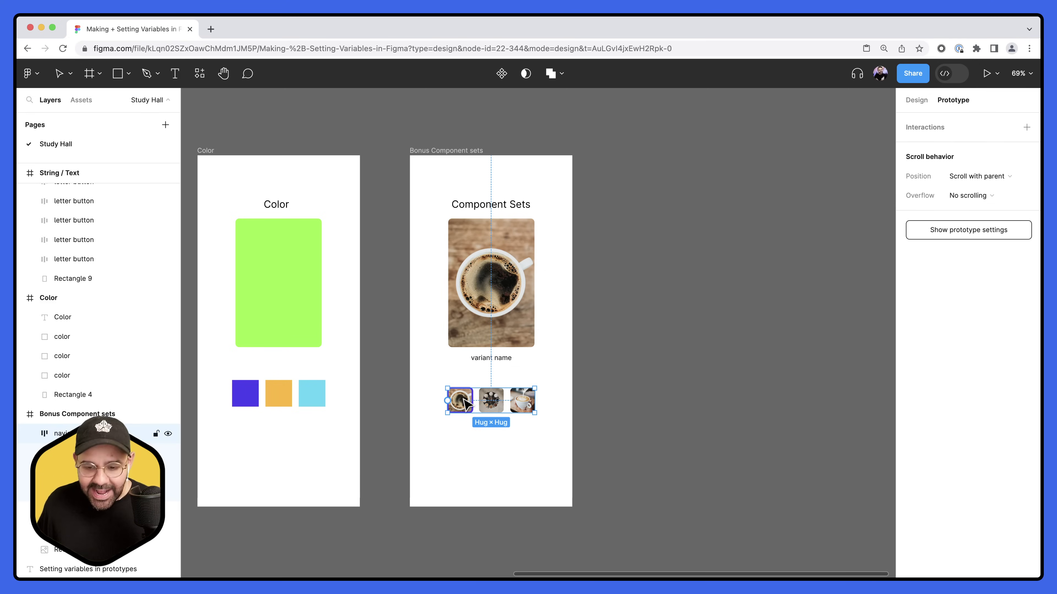
drag(466, 401, 657, 320)
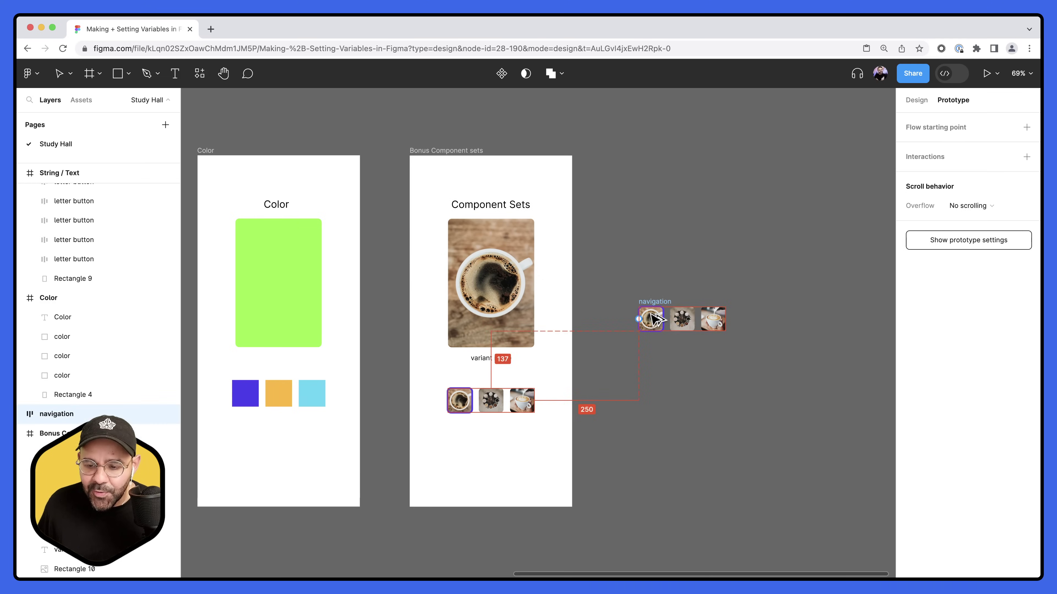
double_click(661, 302)
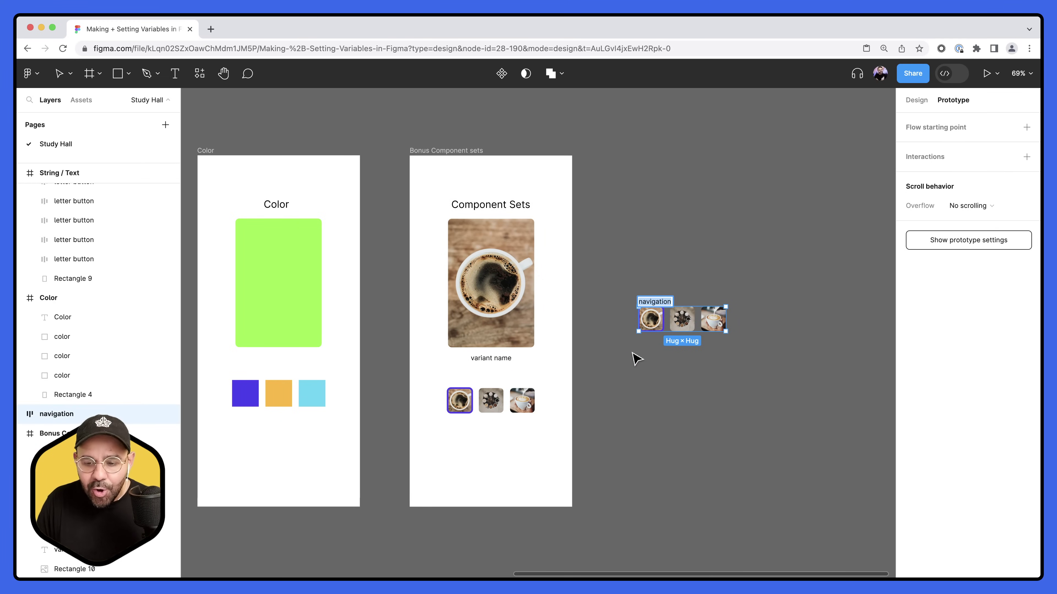
text(item 1)
click(635, 360)
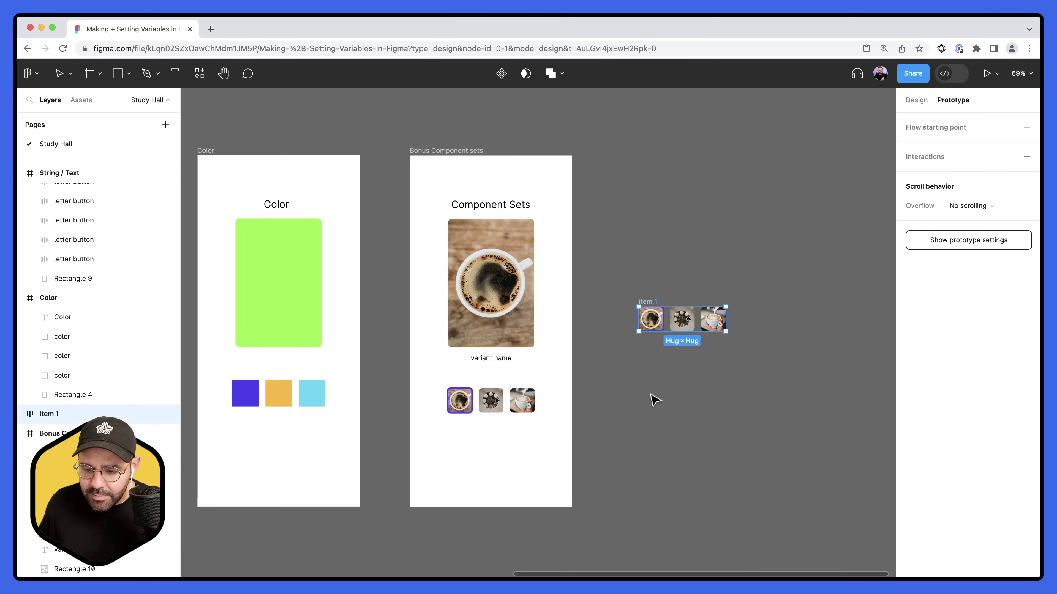
Duplicate the item 1 row twice, stacking the copies evenly below it as item 2 and item 3
click(653, 315)
drag(653, 315, 683, 422)
double_click(649, 353)
click(689, 424)
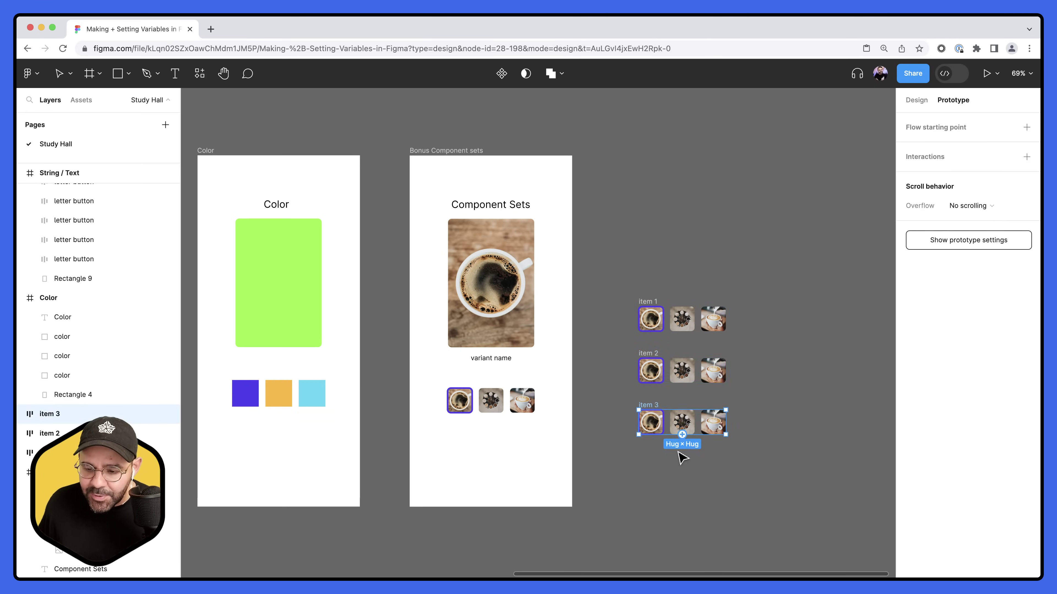
Remove the purple stroke from the first thumbnail in the item 2 row
double_click(658, 377)
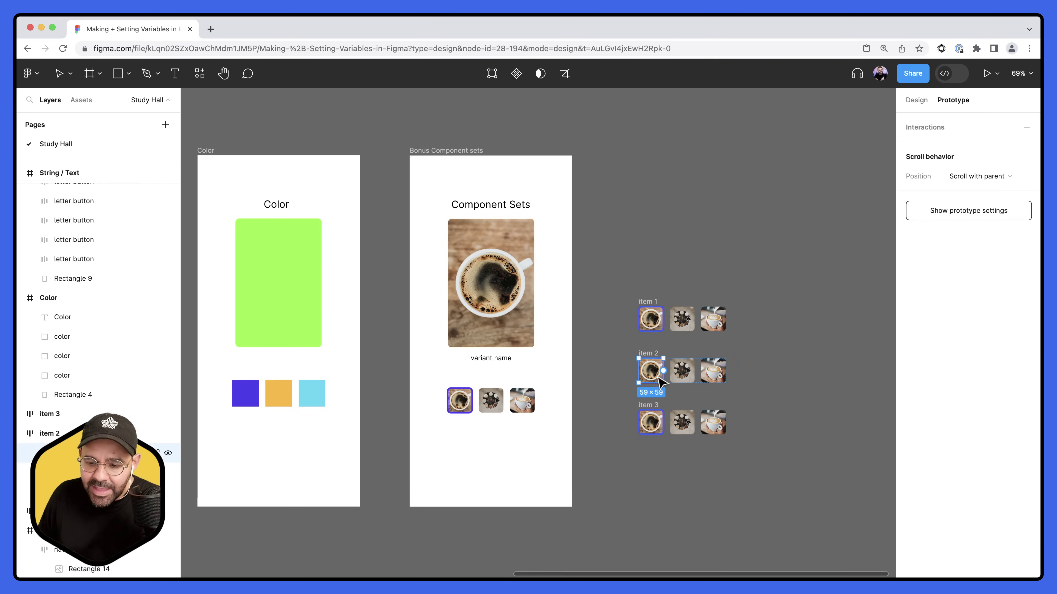
click(916, 103)
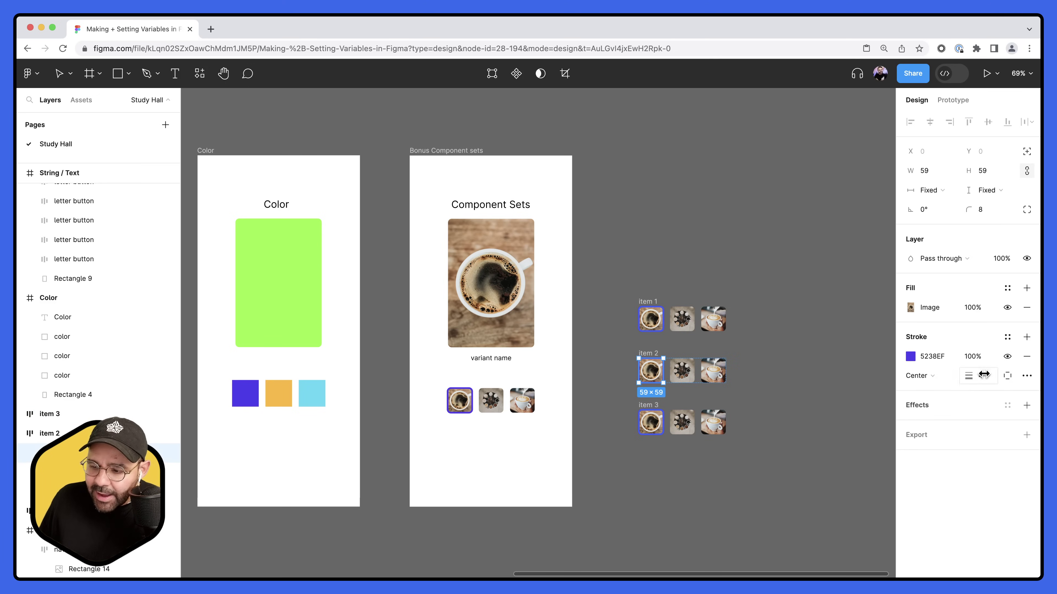
click(1026, 358)
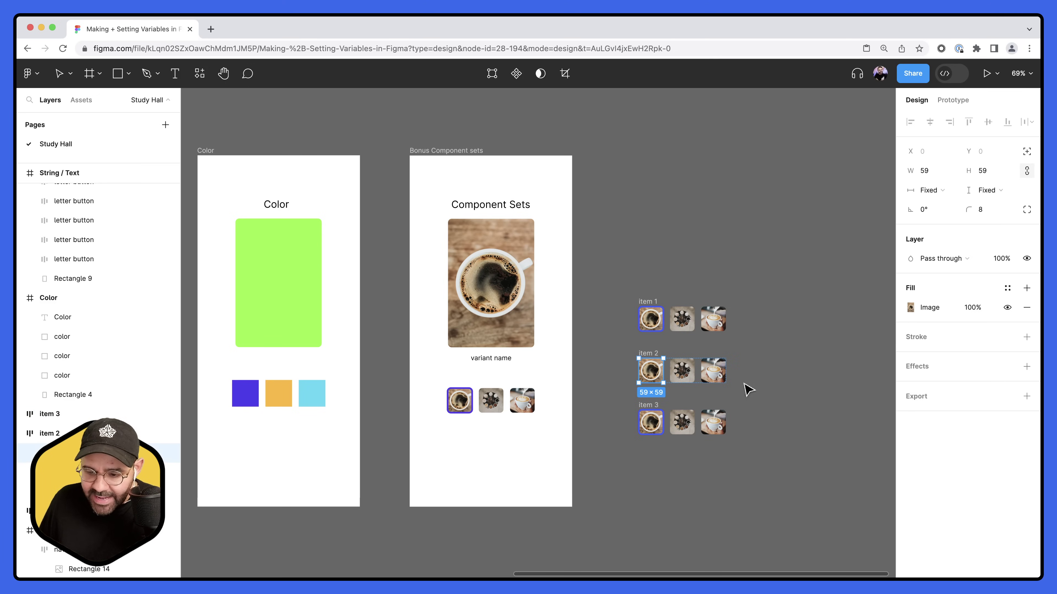
Add a stroke in purple 5238EF to the second thumbnail in the item 2 row
click(682, 370)
click(920, 338)
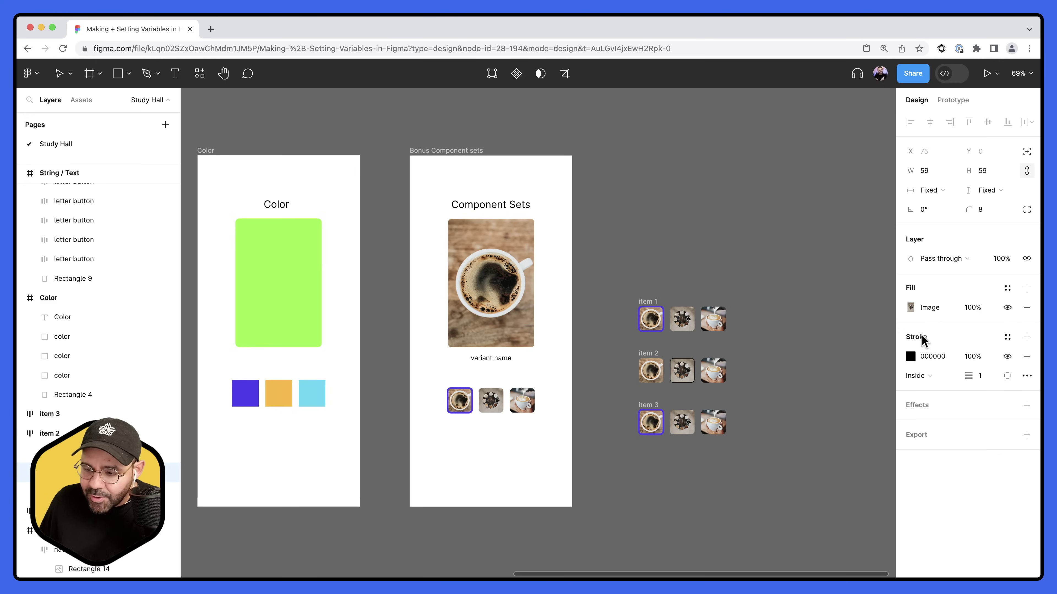
click(910, 356)
click(882, 514)
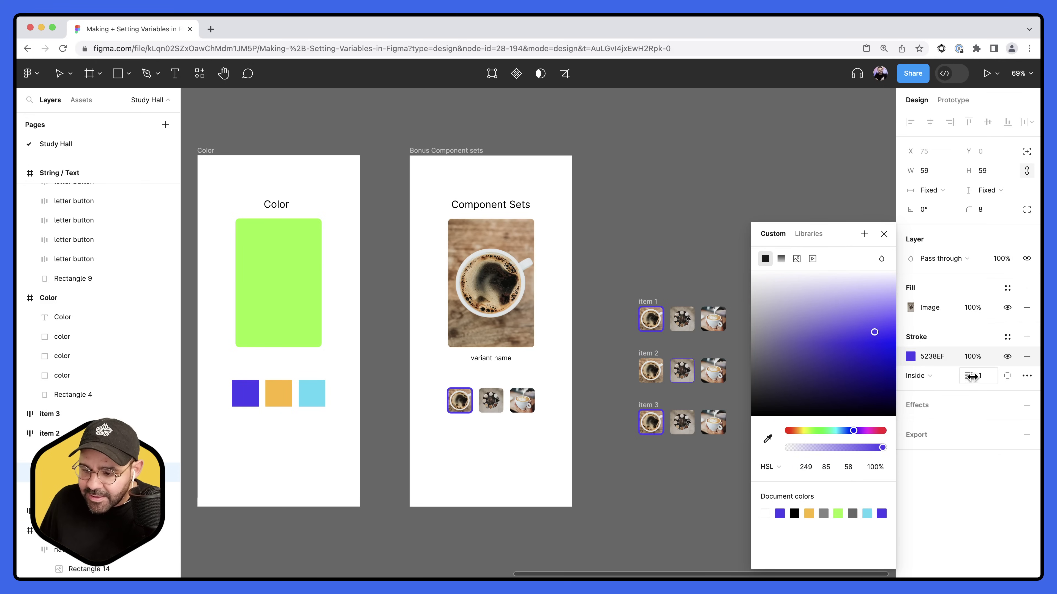
Set the stroke width of the second thumbnail in the item 2 row to 4
key(BackSpace)
text(4)
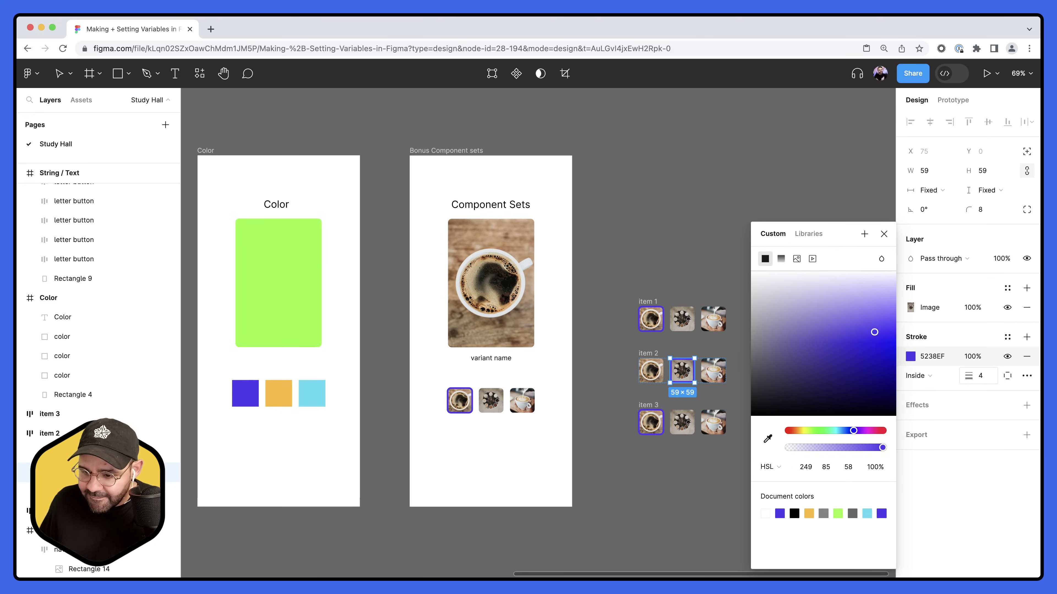
key(Return)
click(715, 506)
Remove the purple stroke from the first thumbnail in the item 3 row
click(650, 422)
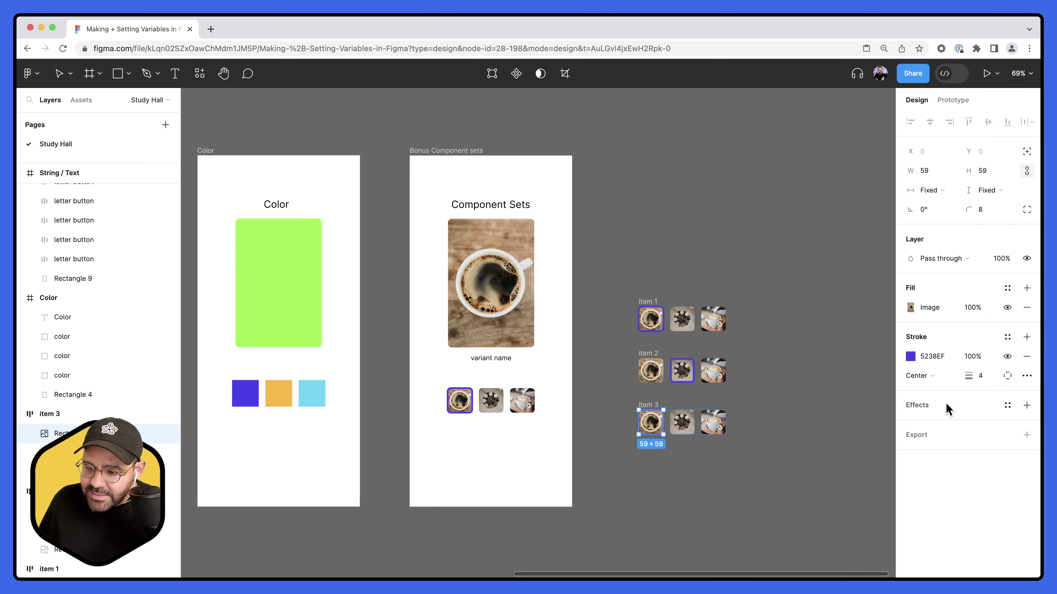
click(1024, 357)
click(736, 512)
Add an inside stroke in purple 5238EF with width 4 to the third thumbnail in the item 3 row
click(713, 423)
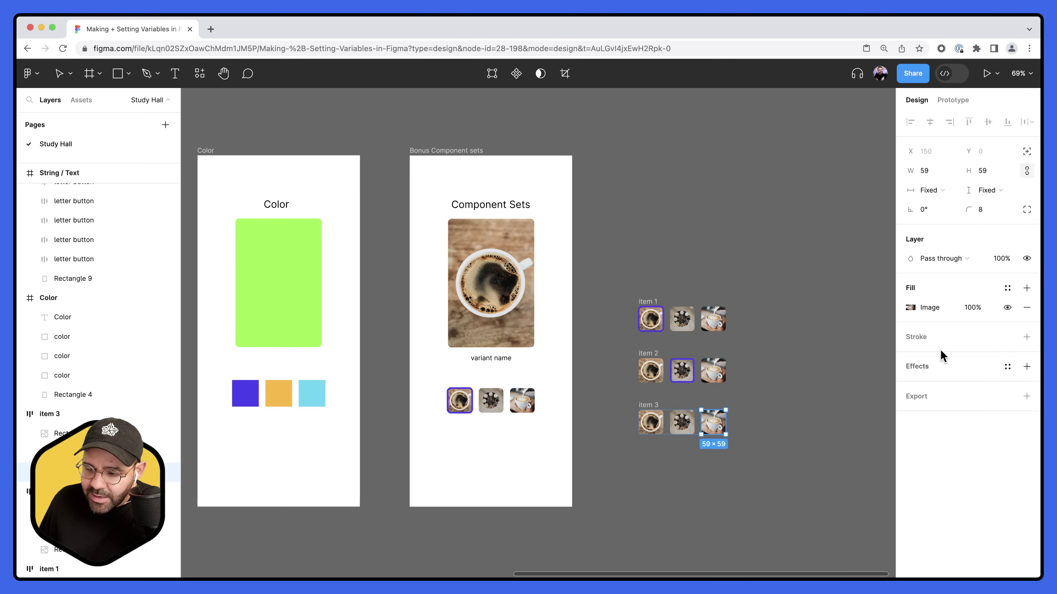
click(923, 340)
click(914, 357)
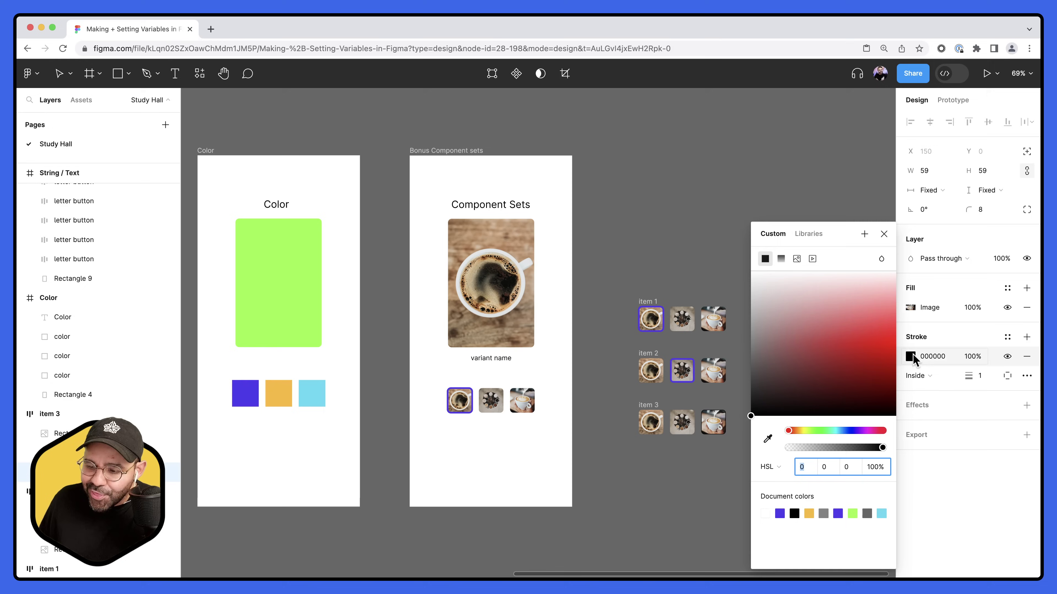
click(780, 515)
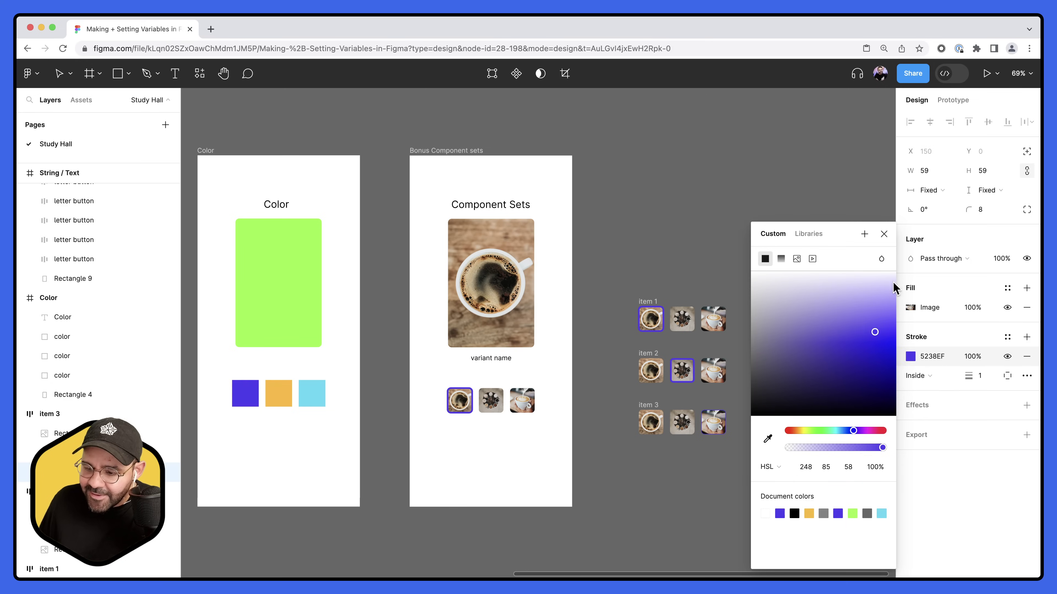
click(883, 234)
click(982, 376)
text(4)
key(Return)
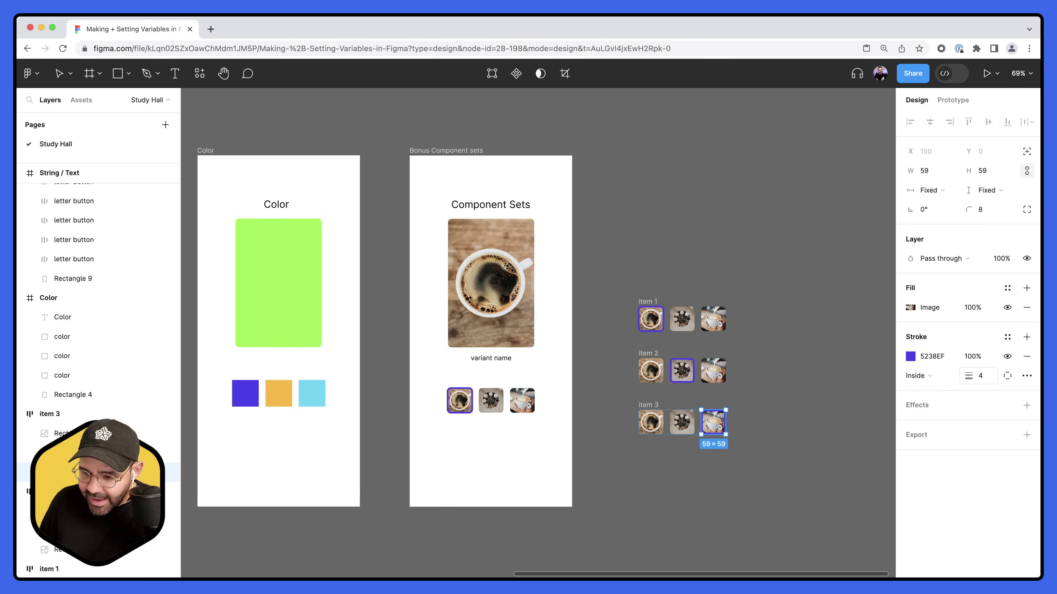
click(767, 502)
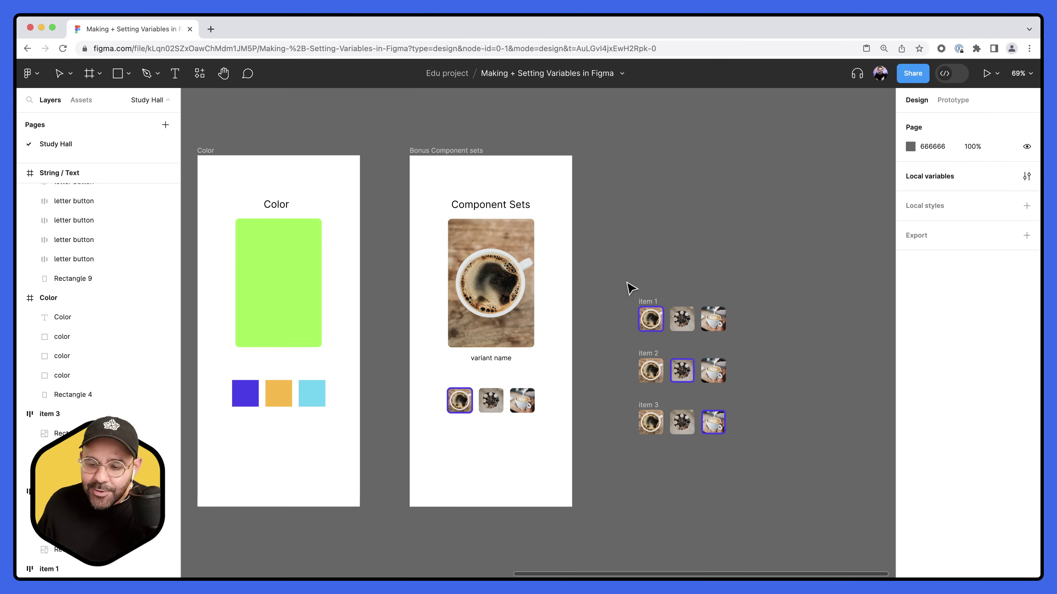
Combine the item 1, item 2 and item 3 rows into a component set and collapse its variants in the layer list
drag(621, 275, 761, 478)
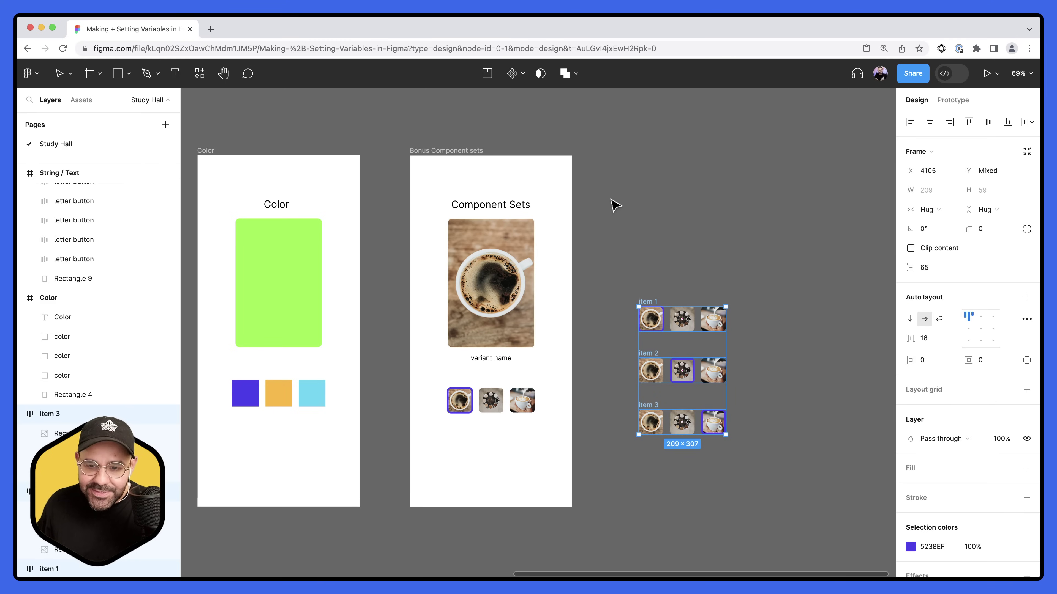
click(523, 74)
click(532, 133)
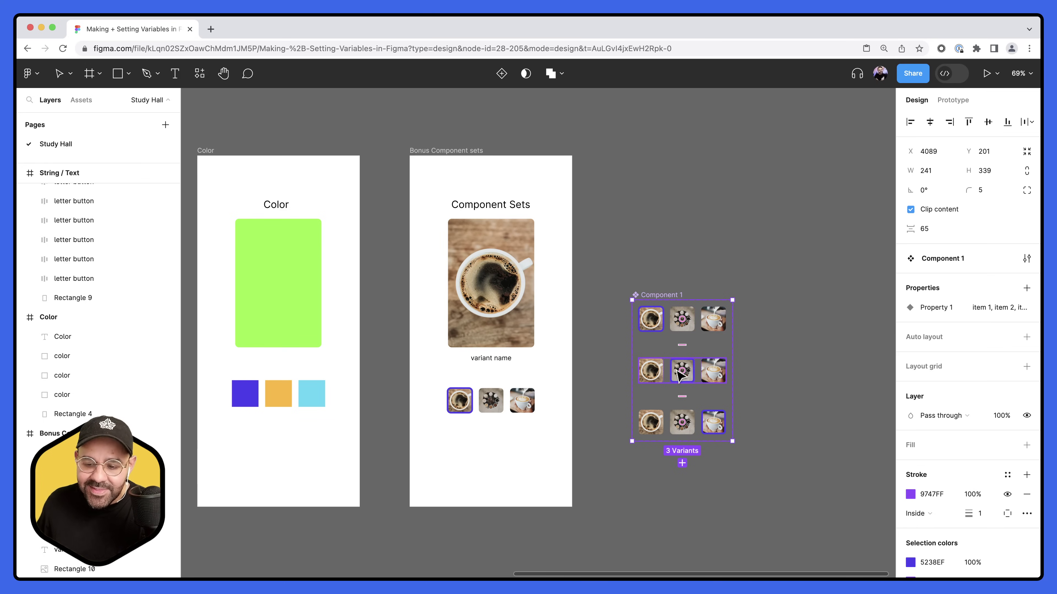
click(670, 300)
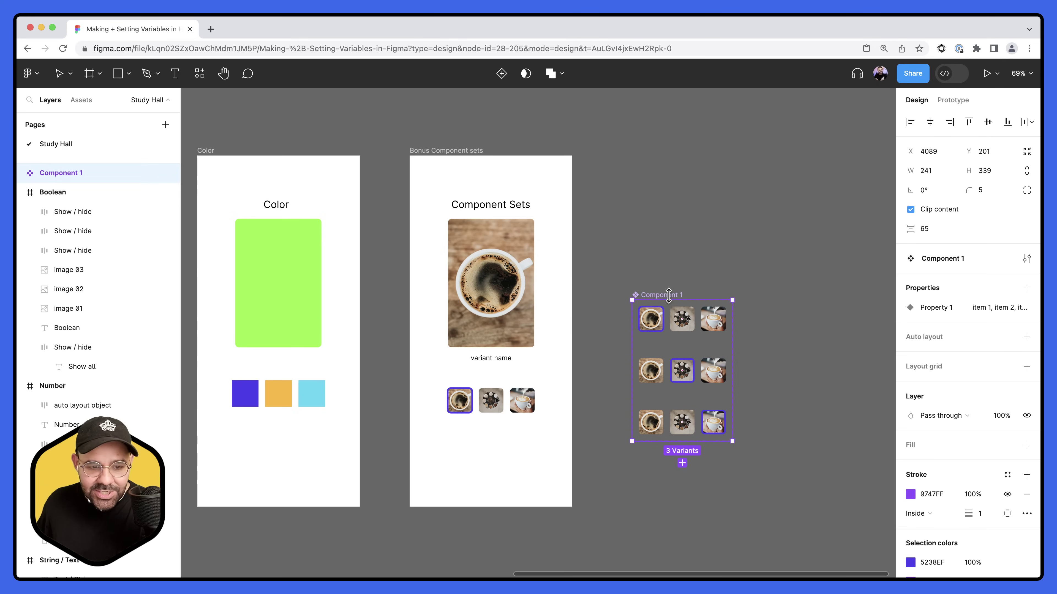
click(19, 173)
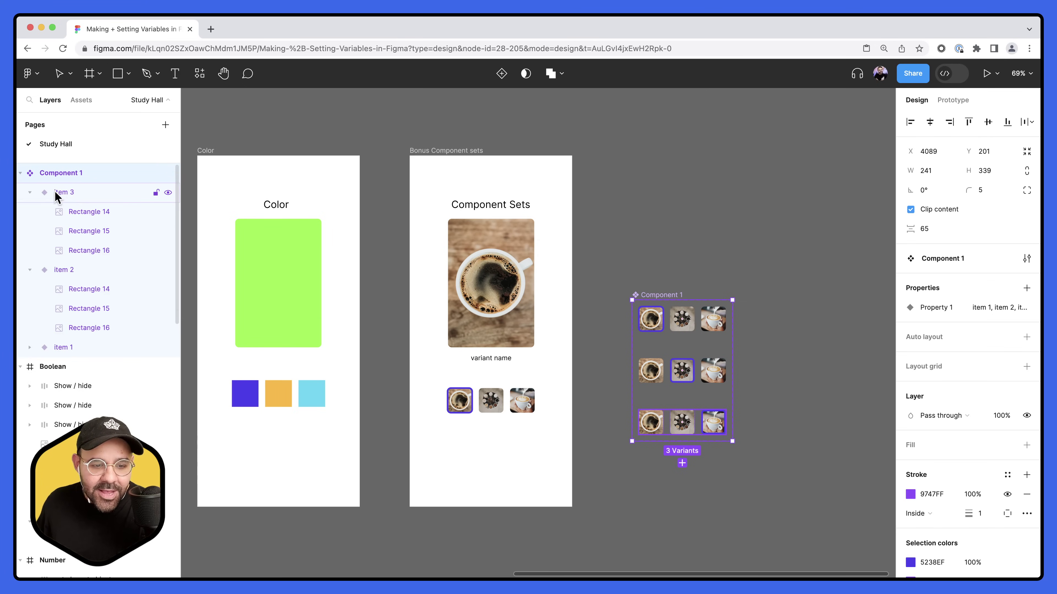
click(29, 192)
click(29, 211)
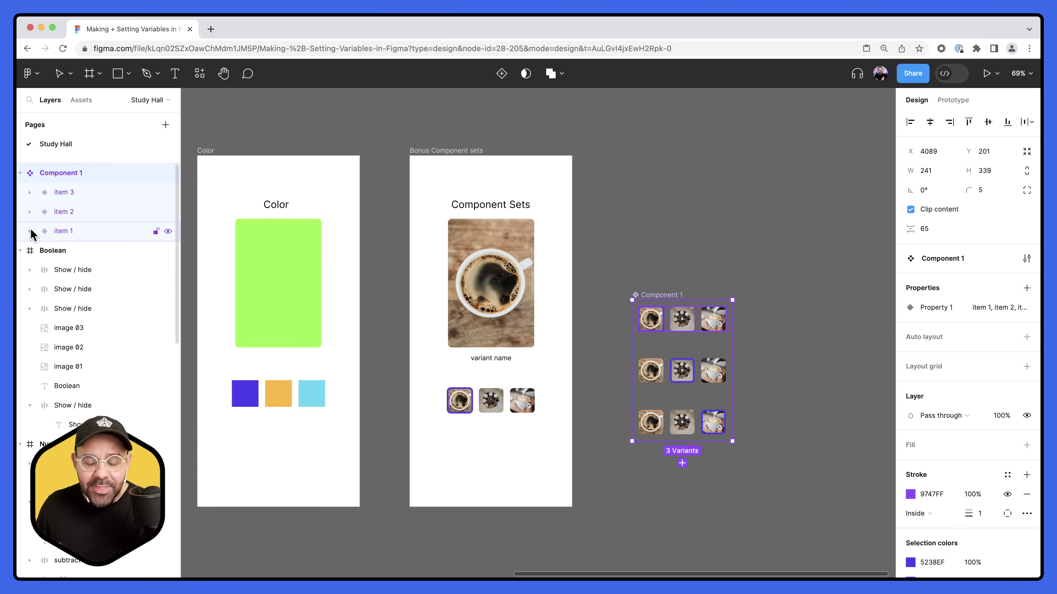
Rename the new component set navigation and move it lower on the canvas
double_click(662, 295)
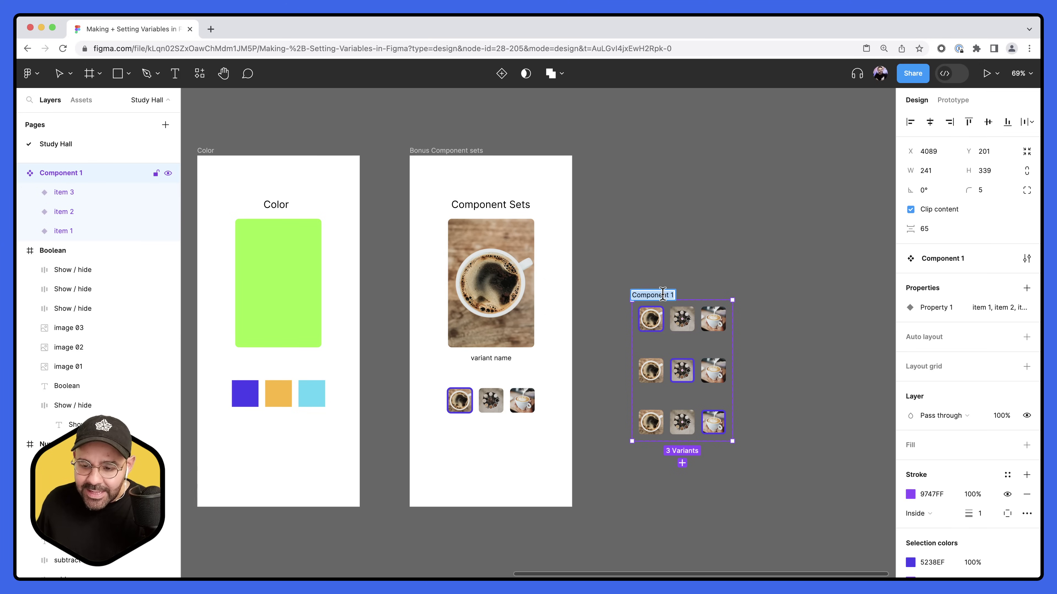
text(navigation)
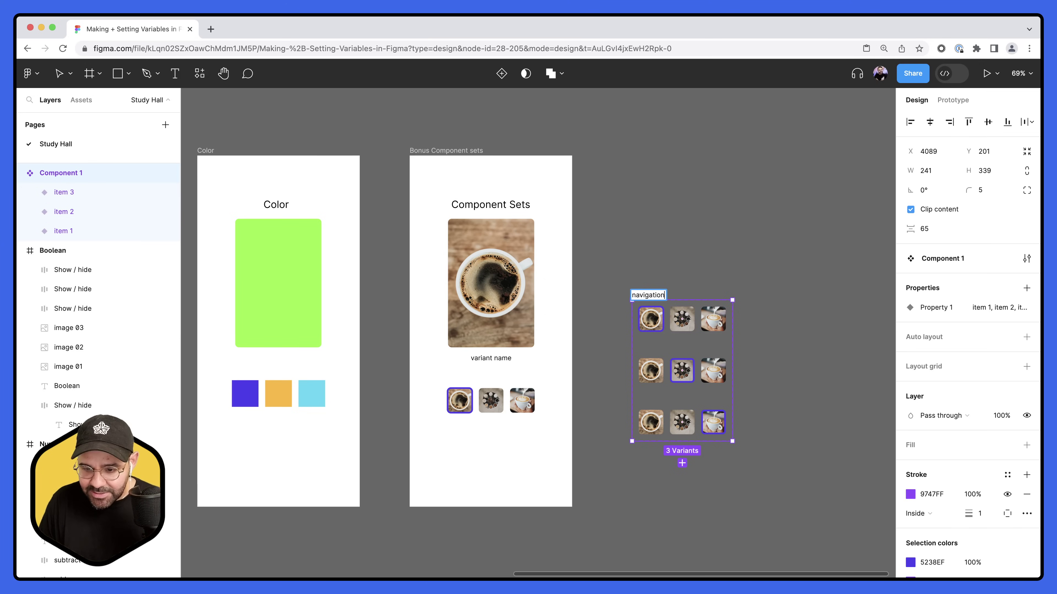
key(Return)
click(656, 278)
click(656, 306)
drag(656, 306, 656, 366)
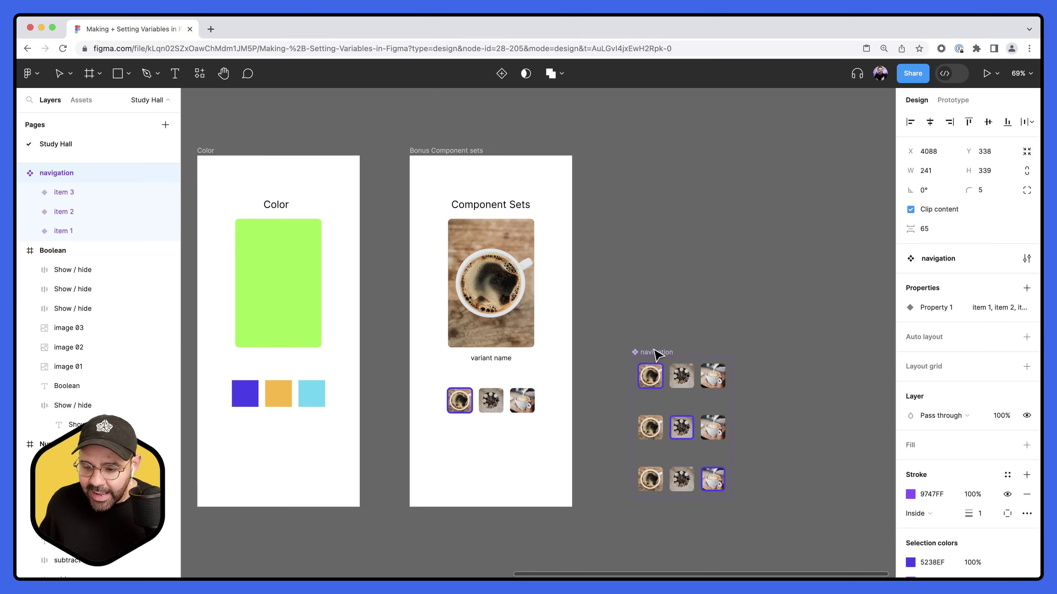
Replace the thumbnail row in the Bonus Component sets frame with an instance of the navigation set's item 1 variant
click(668, 383)
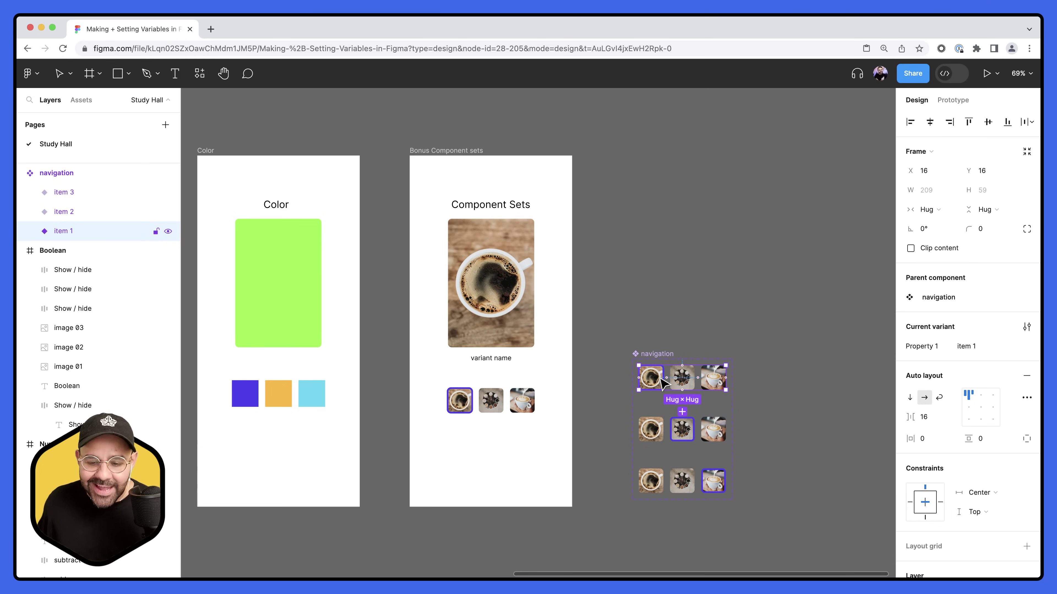
click(476, 402)
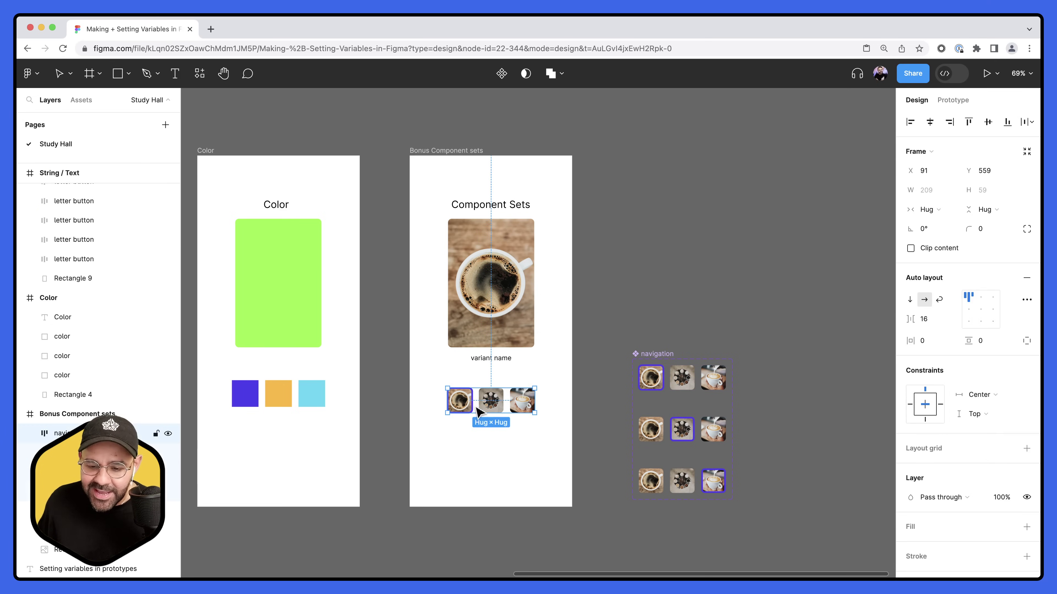
right_click(472, 403)
click(534, 234)
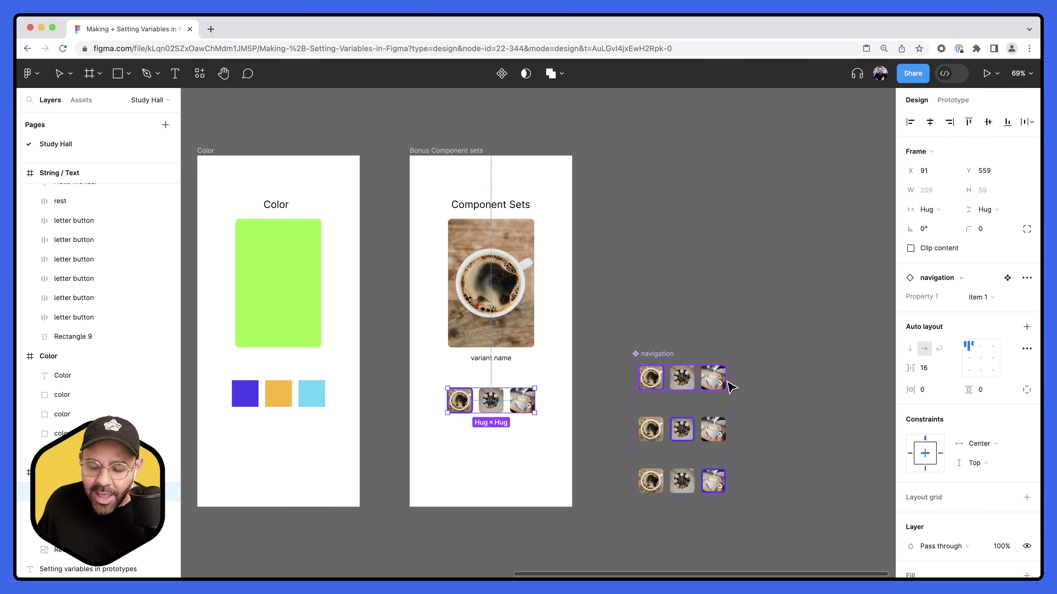
Copy the large coffee image from the Bonus Component sets frame to above the navigation set and duplicate it into a row of three
click(506, 269)
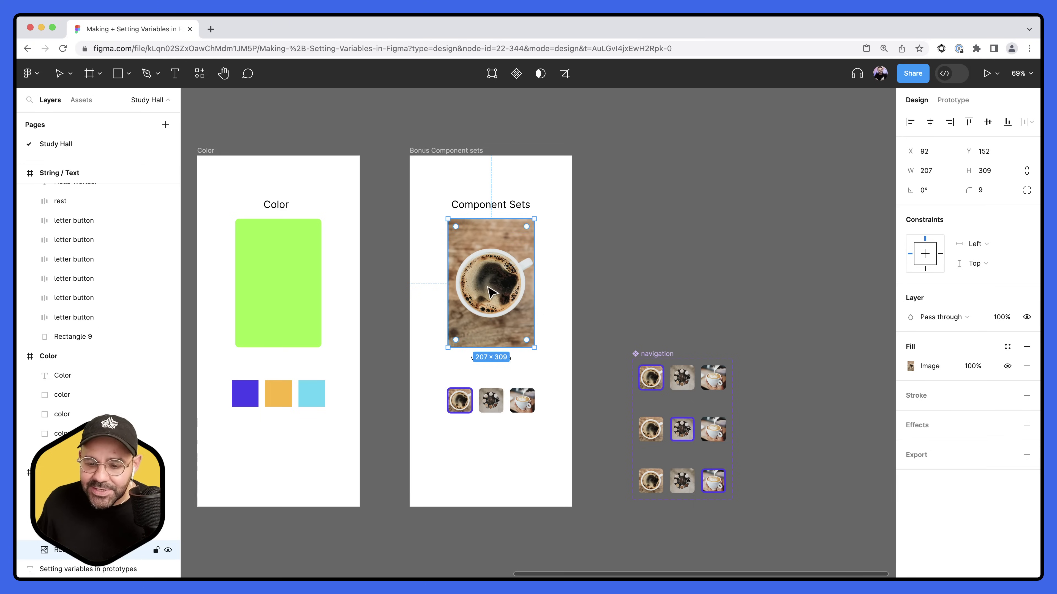
drag(492, 291, 665, 250)
key(ctrl+z)
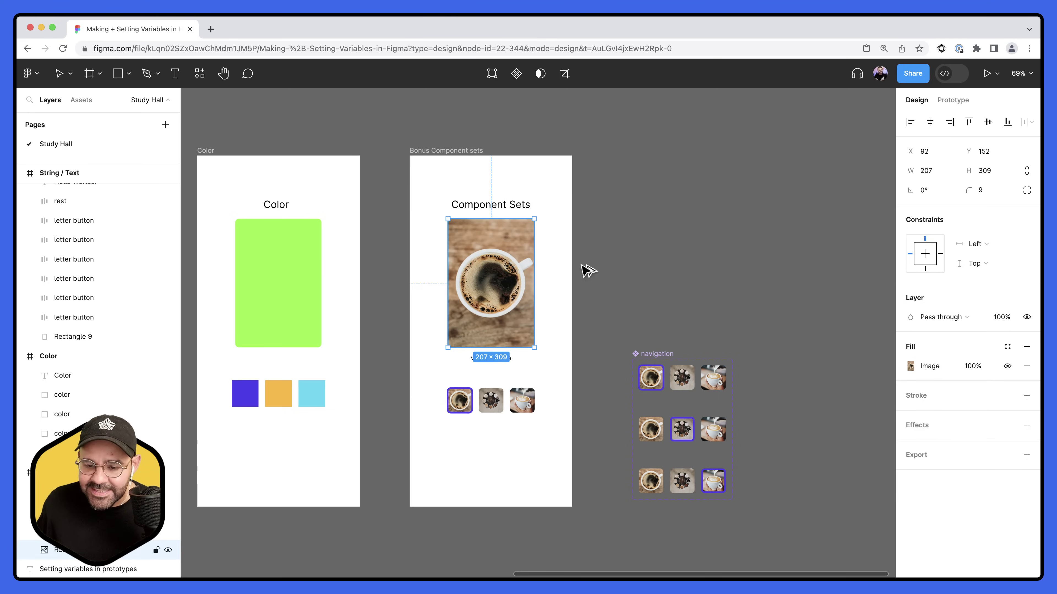
drag(510, 294, 701, 237)
scroll(700, 236, right, 5)
scroll(701, 236, up, 1)
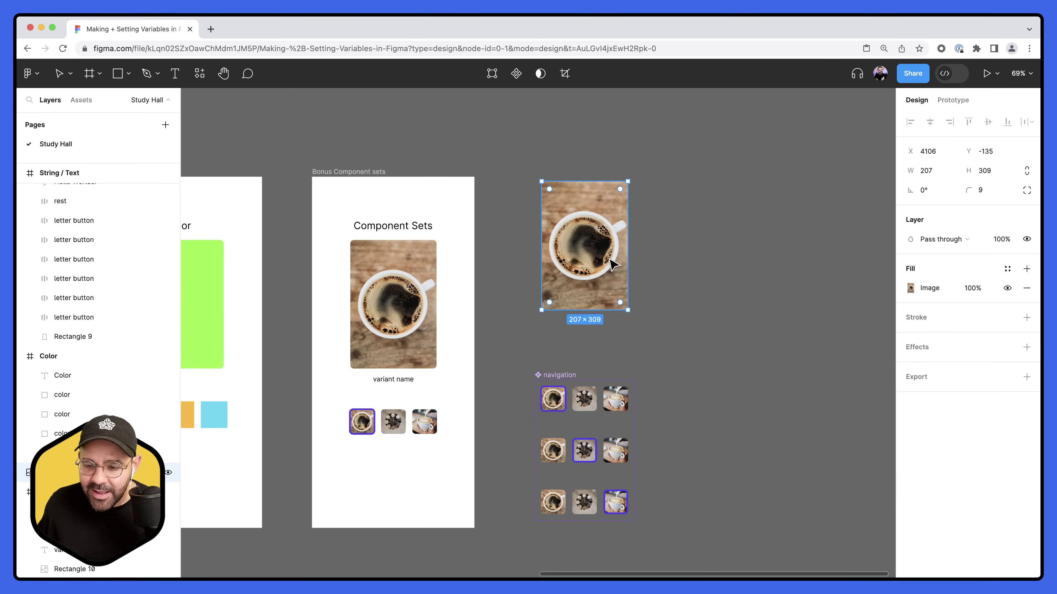
drag(611, 264, 779, 266)
key(Escape)
Batch-rename the three large coffee images with descending numbers as item 3, item 2 and item 1
click(576, 281)
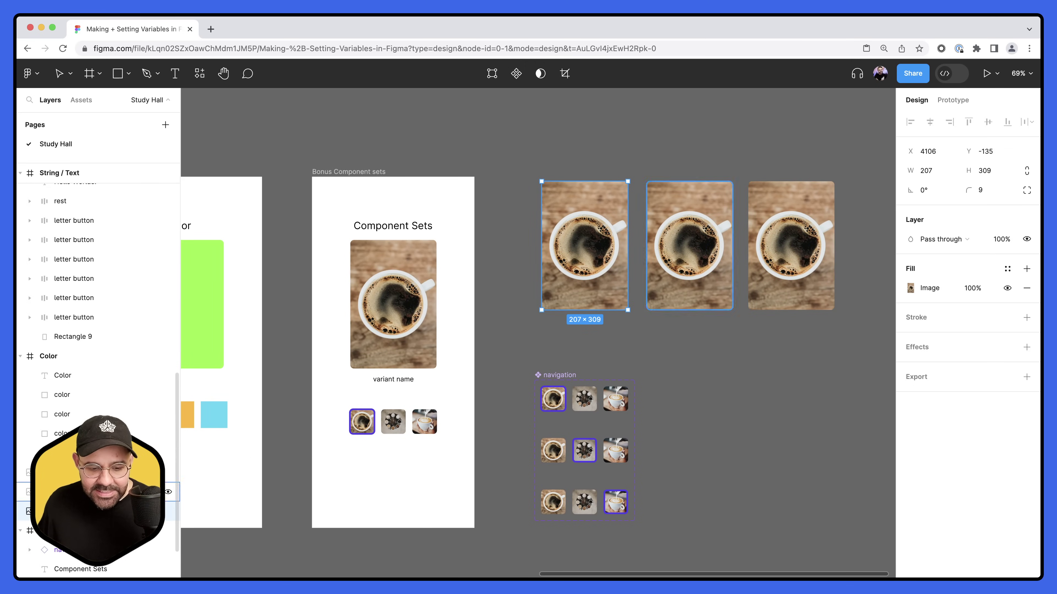
shift+click(689, 266)
shift+click(790, 266)
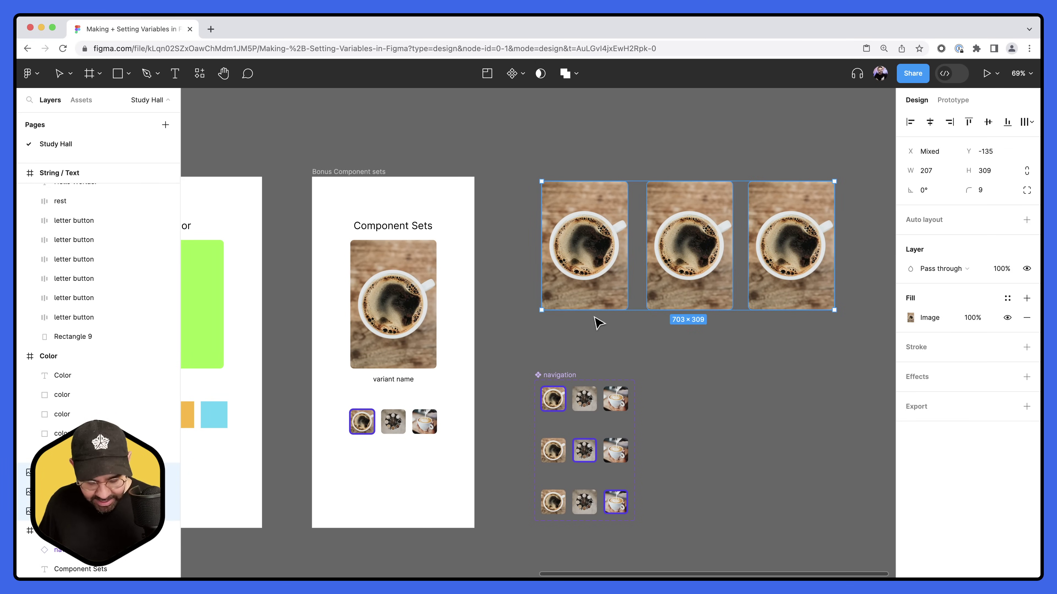
key(super+r)
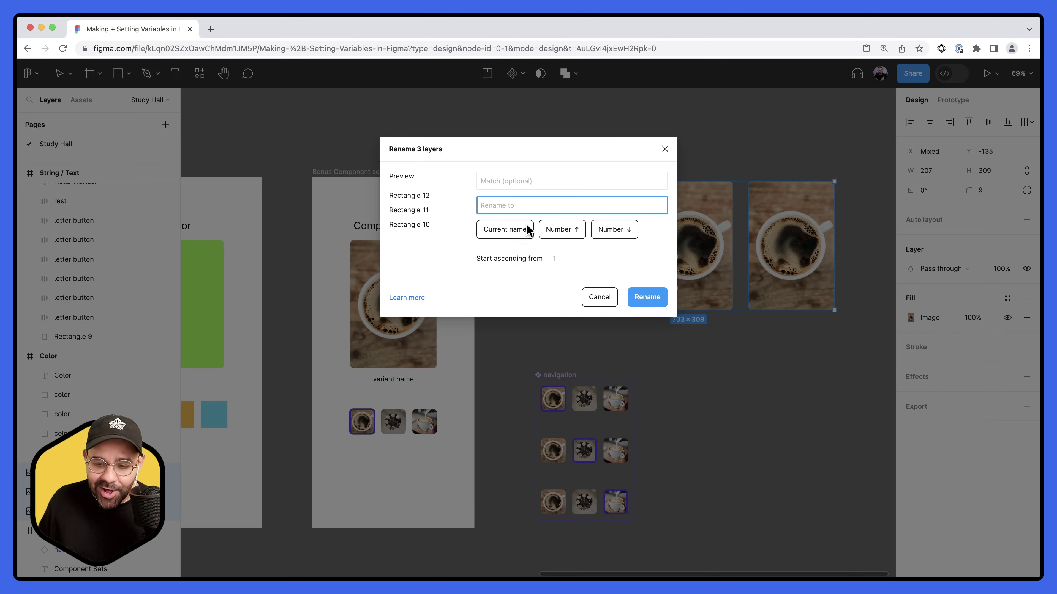
text(item)
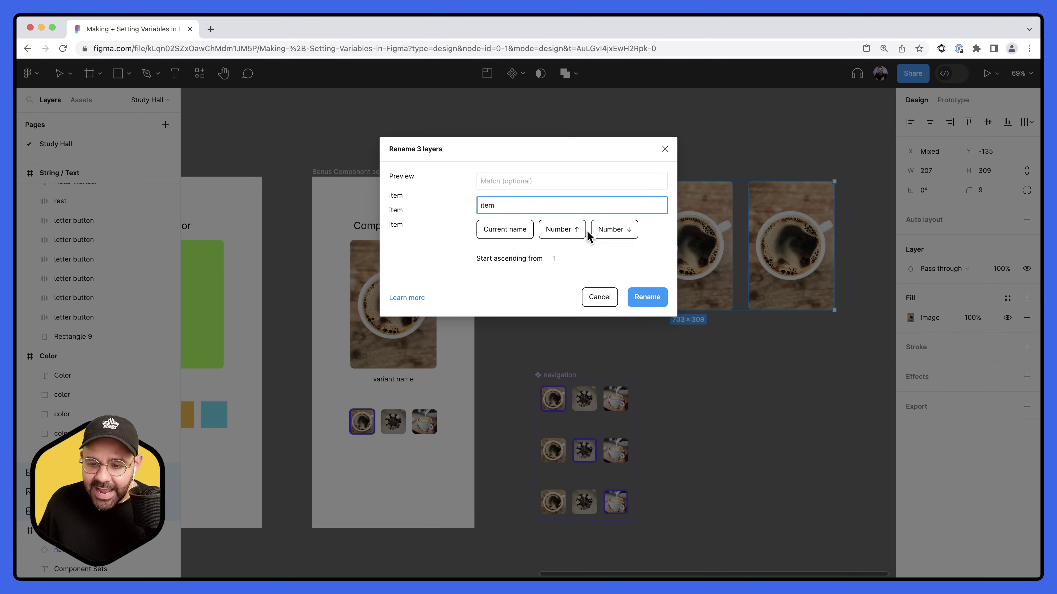
click(613, 231)
key(BackSpace)
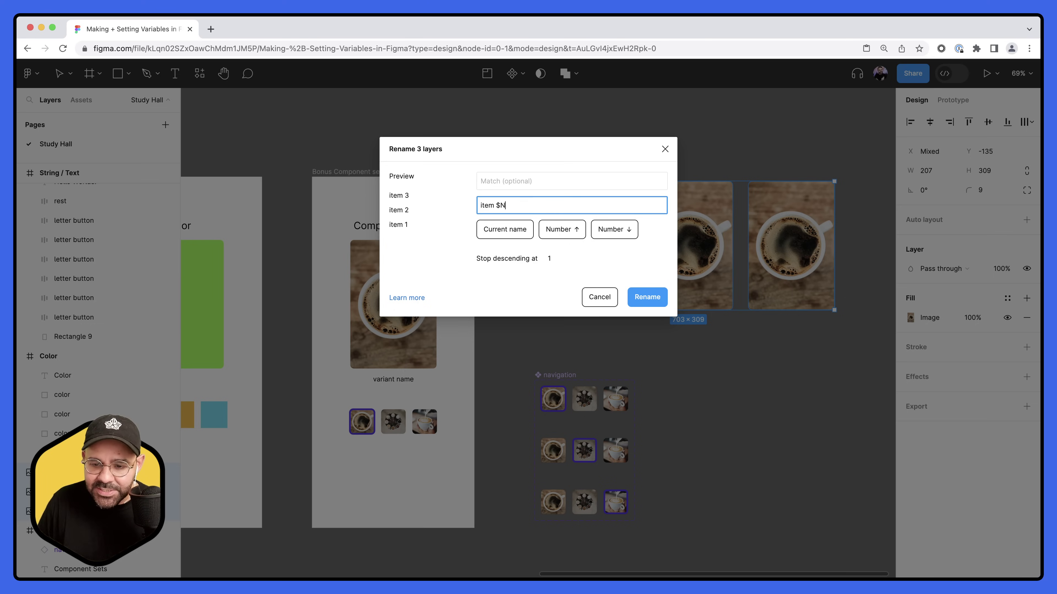
click(632, 297)
click(620, 271)
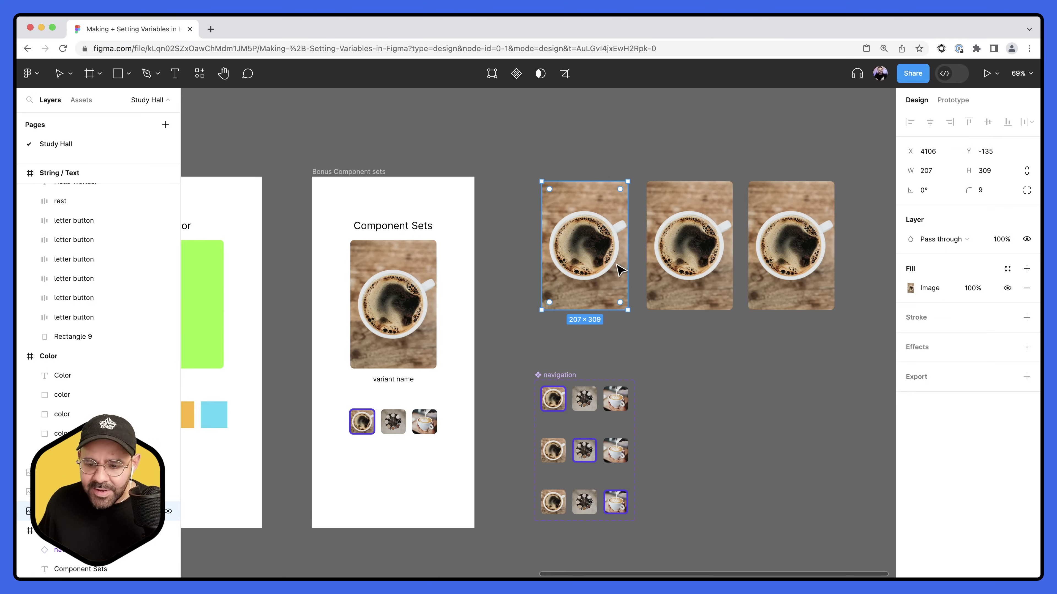
click(685, 292)
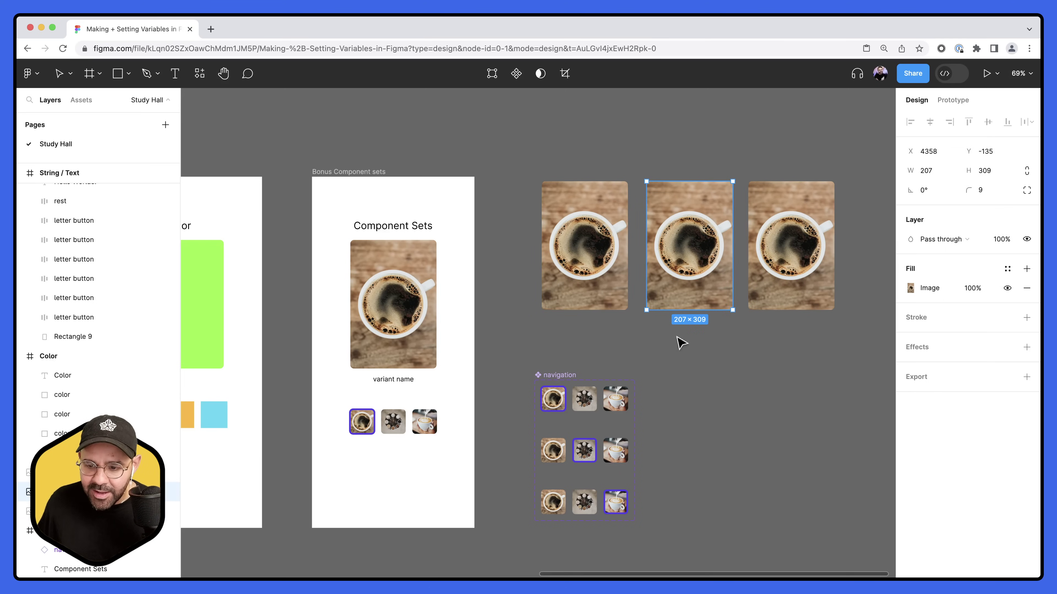
click(791, 271)
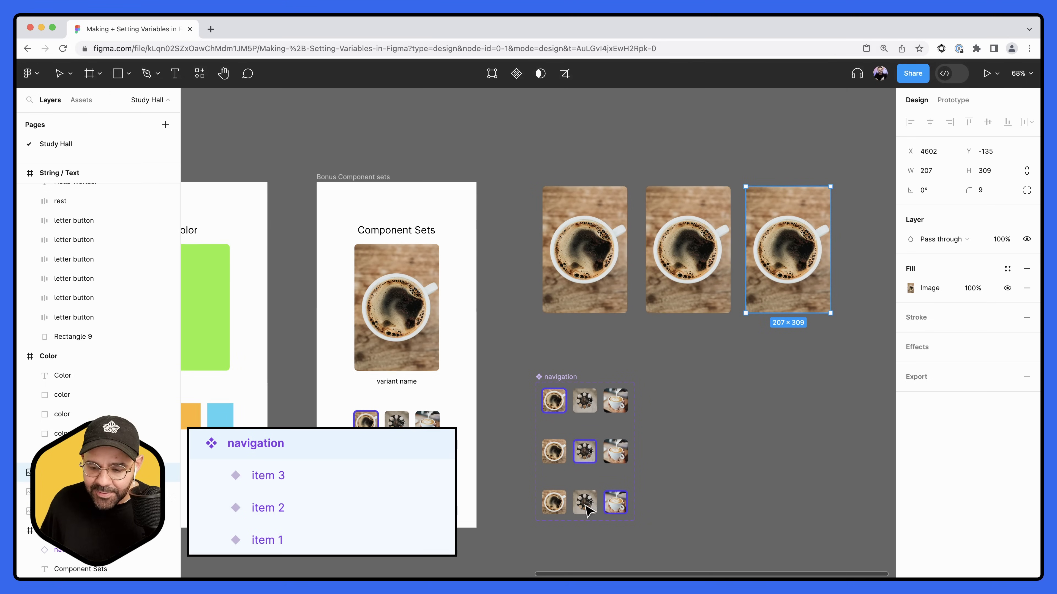
scroll(587, 504, down, 1)
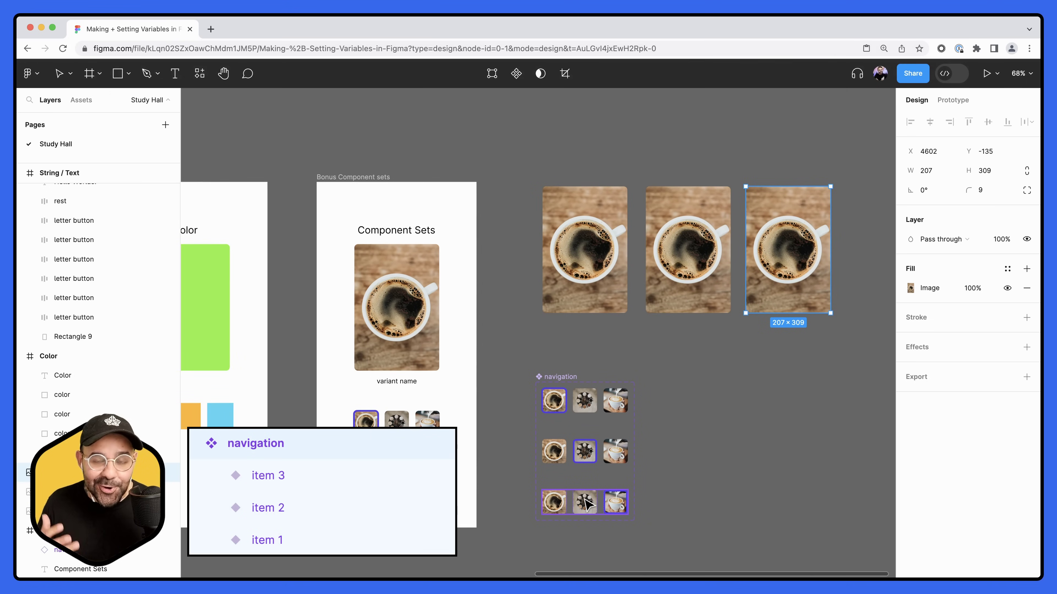
click(696, 406)
Copy the image fill of the second navigation thumbnail onto the middle large image
scroll(696, 406, down, 1)
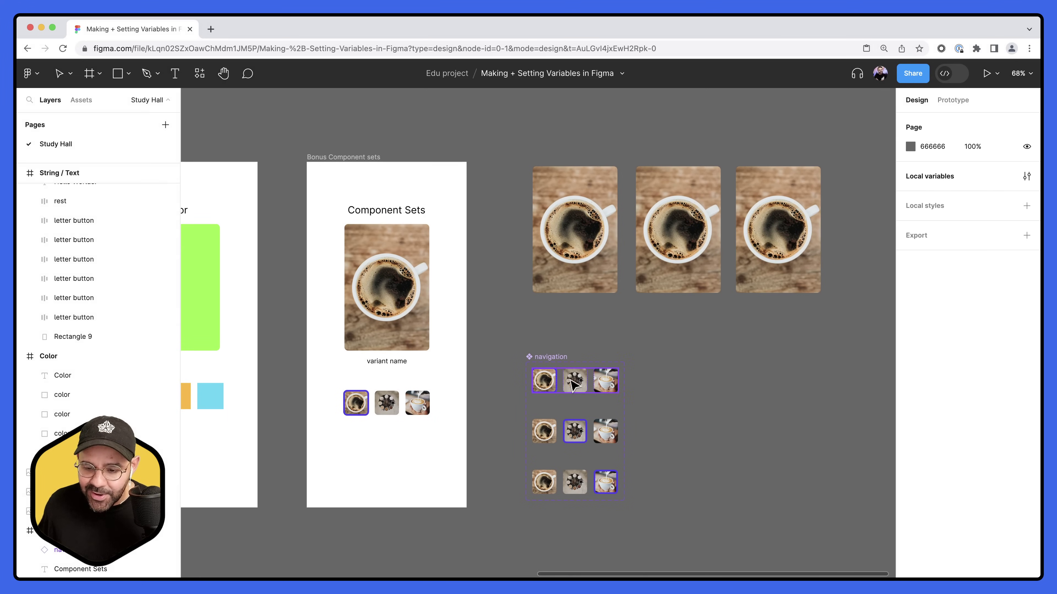
click(573, 383)
click(905, 362)
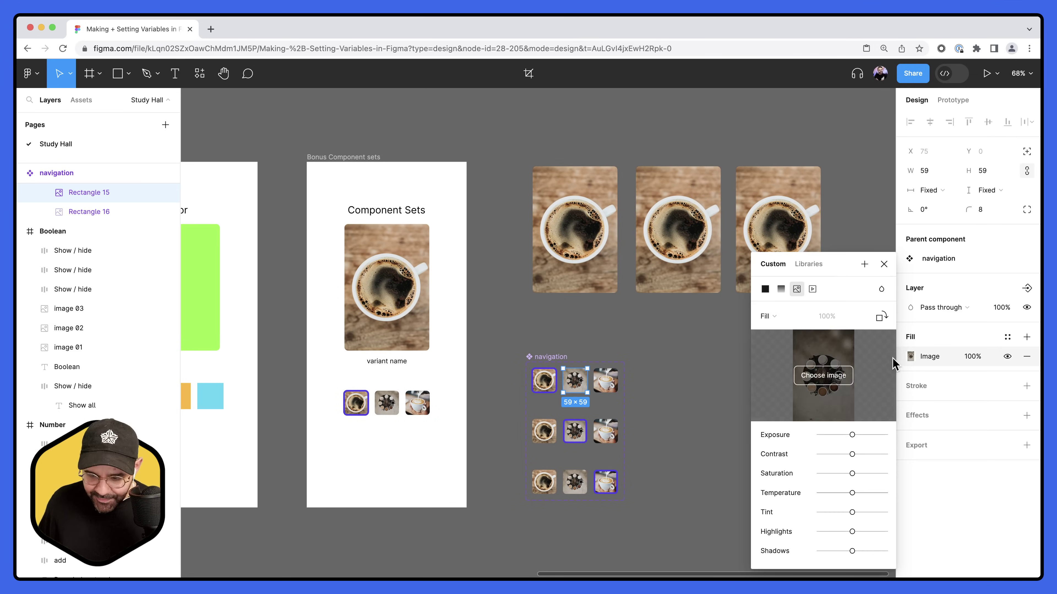
click(901, 363)
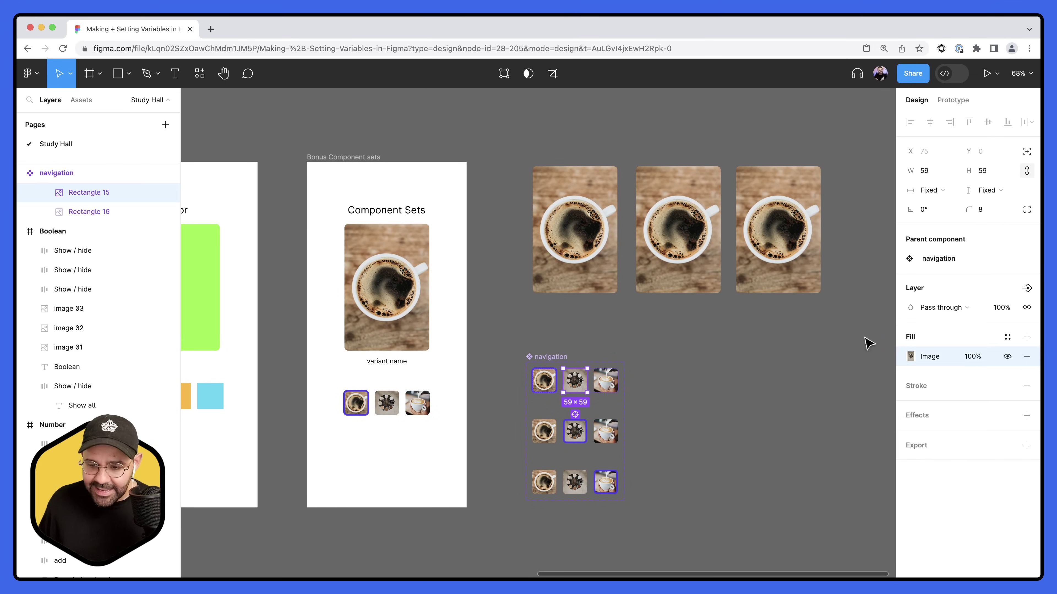
click(699, 245)
Copy the image fill of the third navigation thumbnail onto the third large image
click(616, 385)
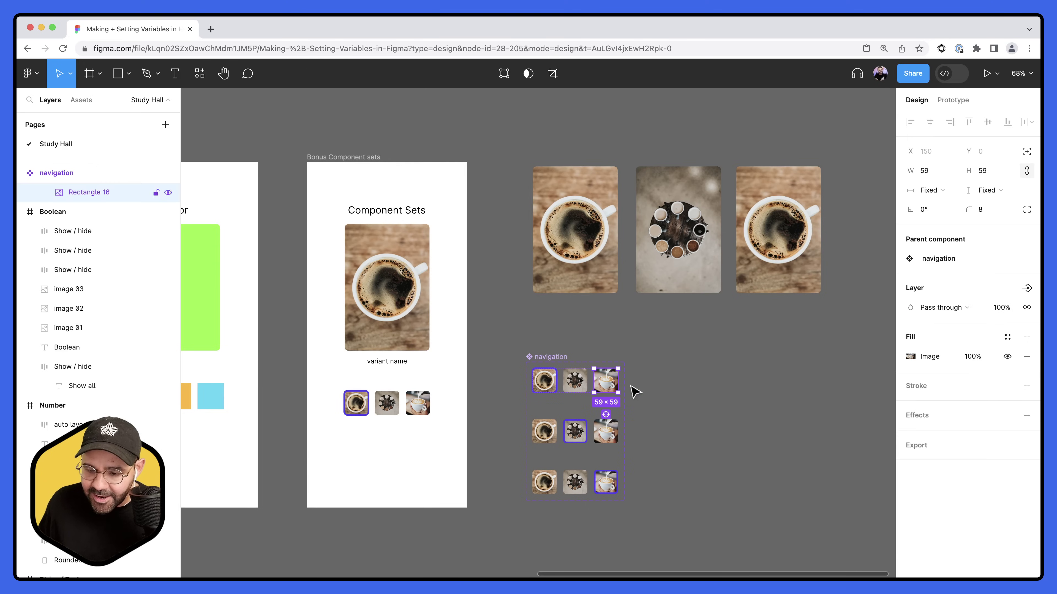
click(772, 287)
click(762, 351)
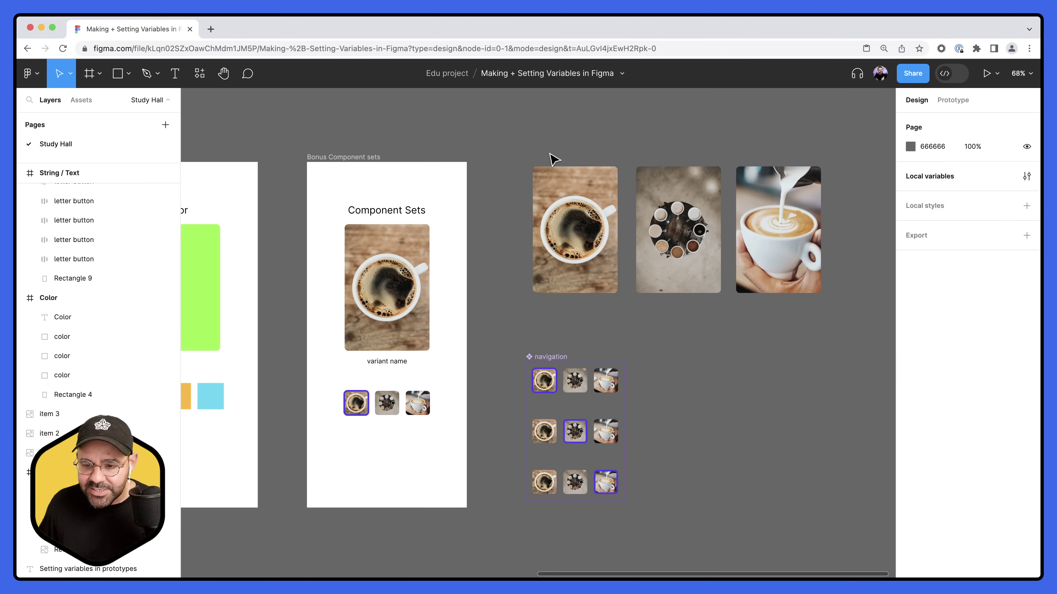
Combine the three large coffee images into a component set and name it Selected
drag(502, 133, 865, 340)
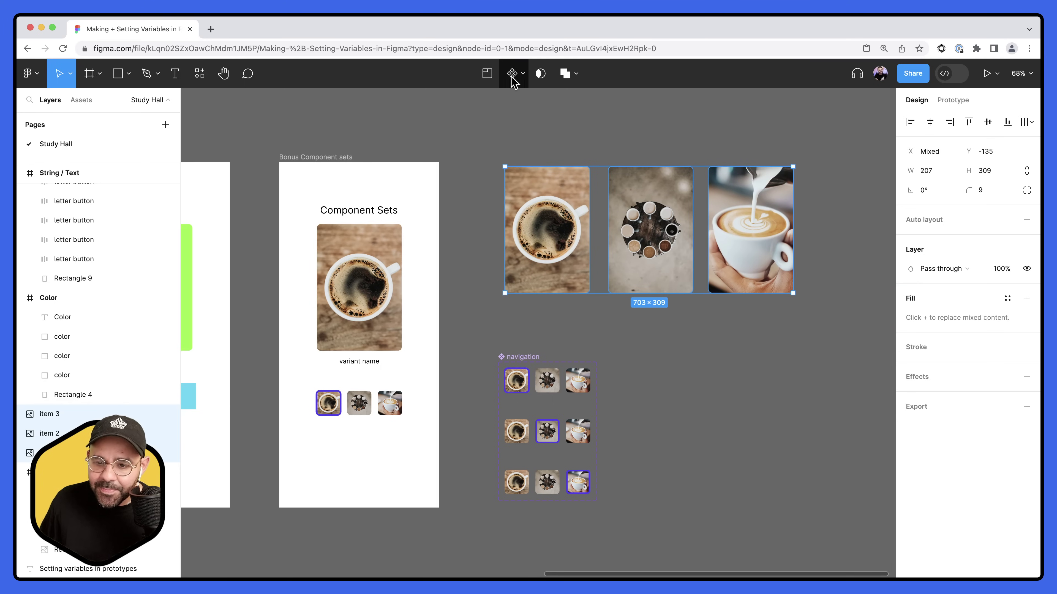
click(522, 74)
click(525, 133)
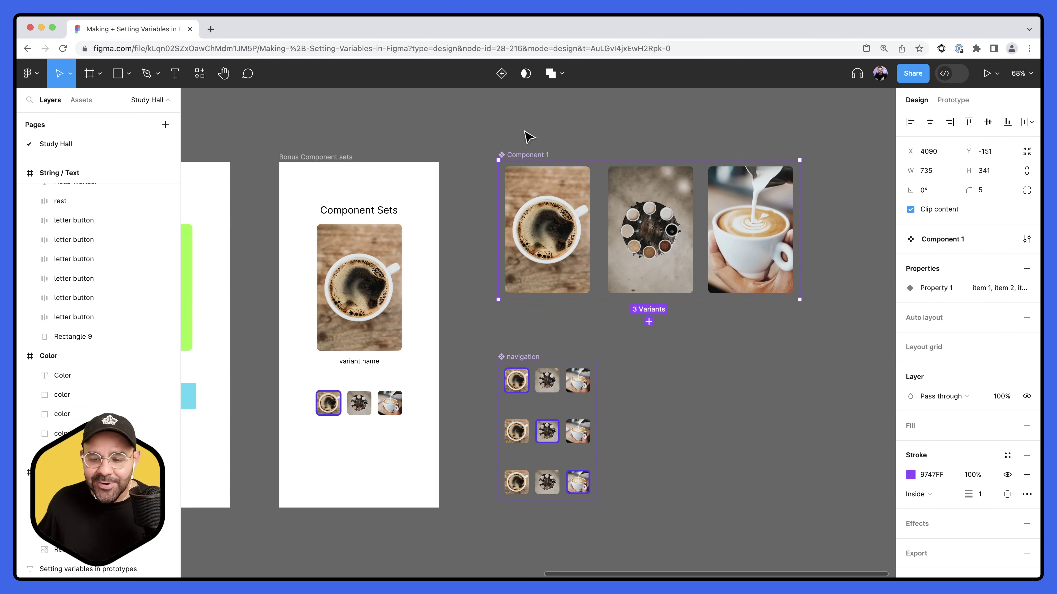
double_click(531, 155)
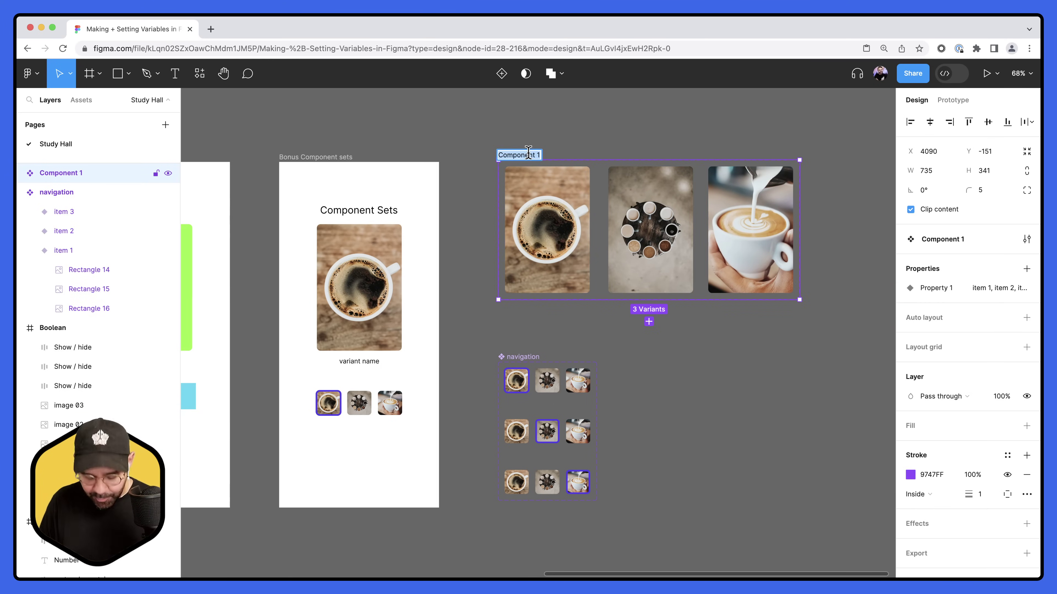
text(Selected)
key(Return)
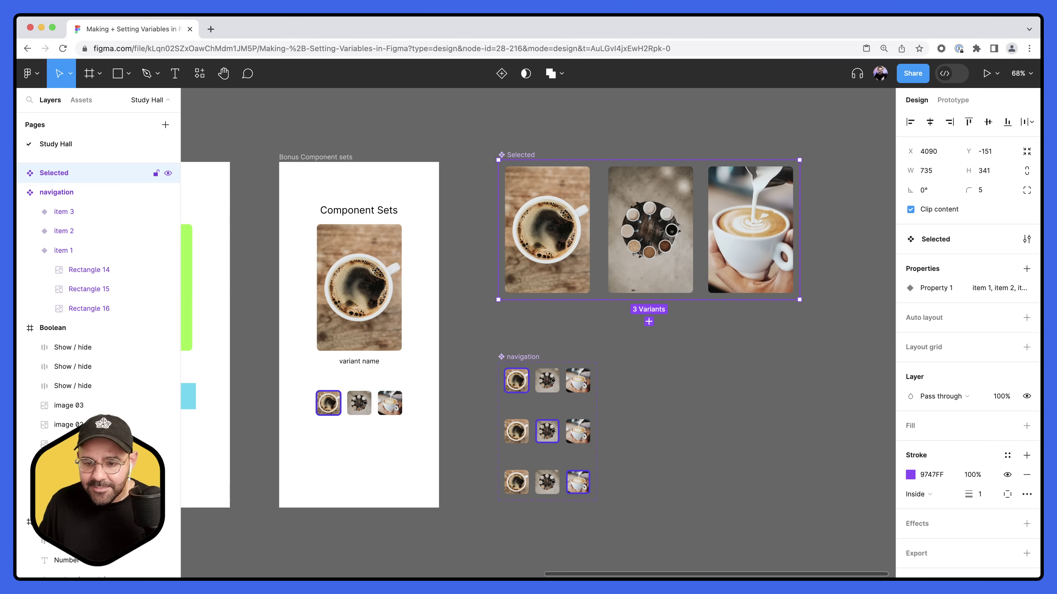
click(596, 142)
Replace the large image in the Bonus Component sets frame with the Selected item 1 variant, and move the Selected set slightly down
click(535, 188)
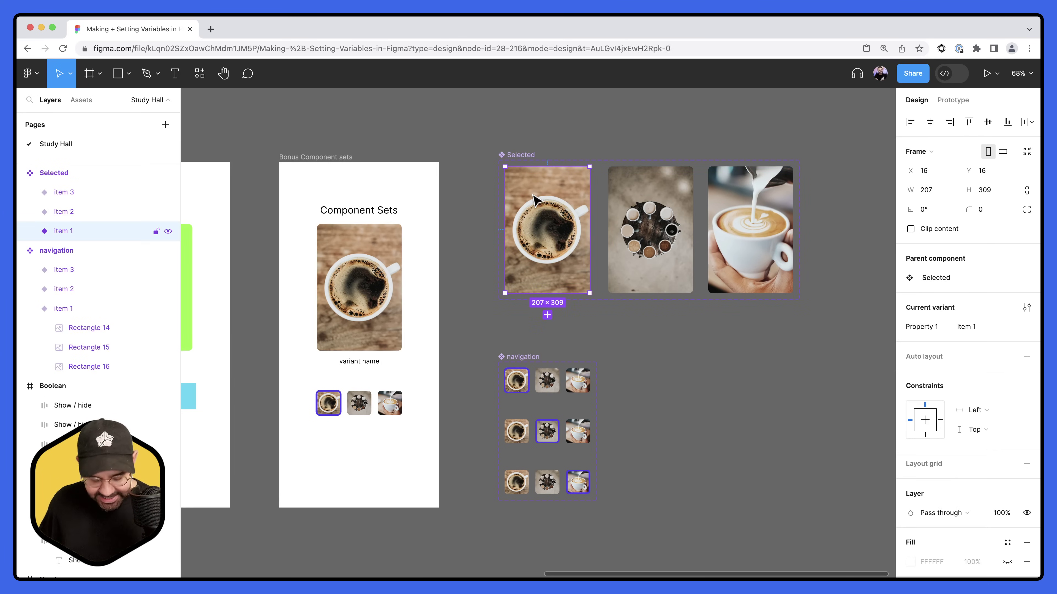
click(390, 252)
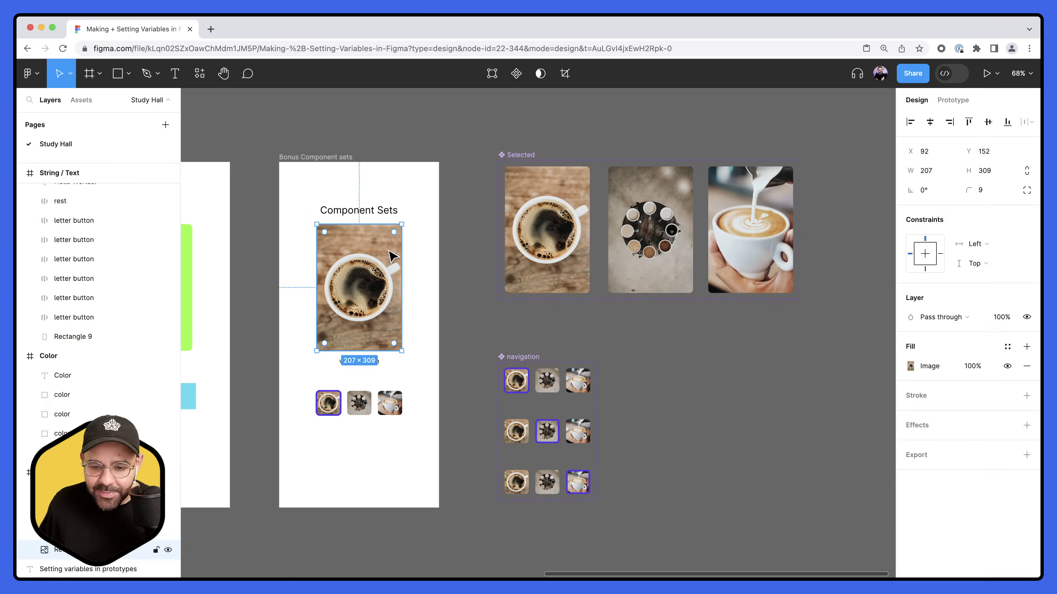
right_click(391, 253)
click(400, 263)
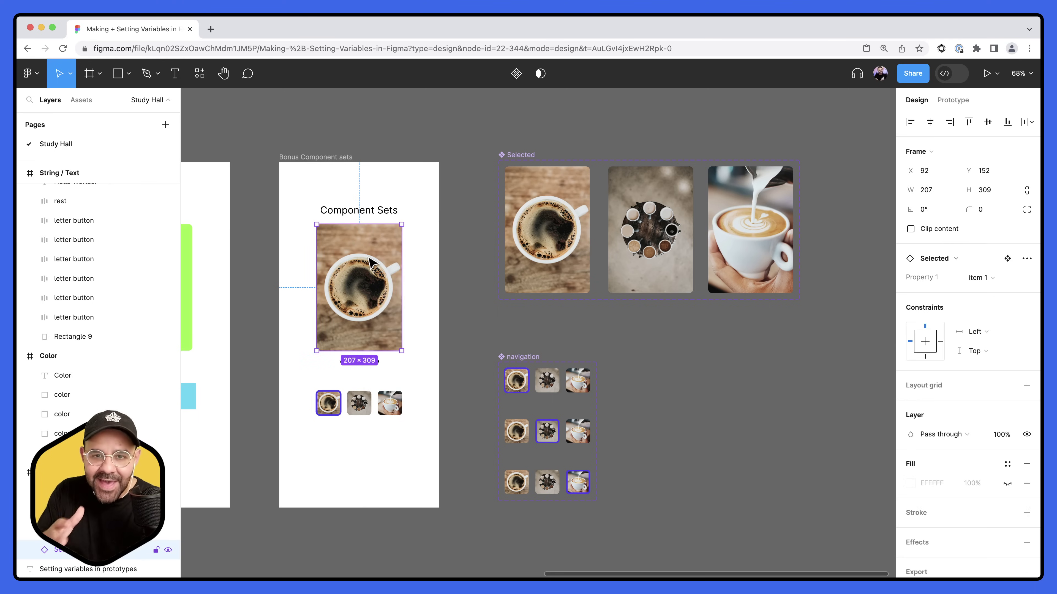
click(520, 166)
drag(521, 165, 522, 179)
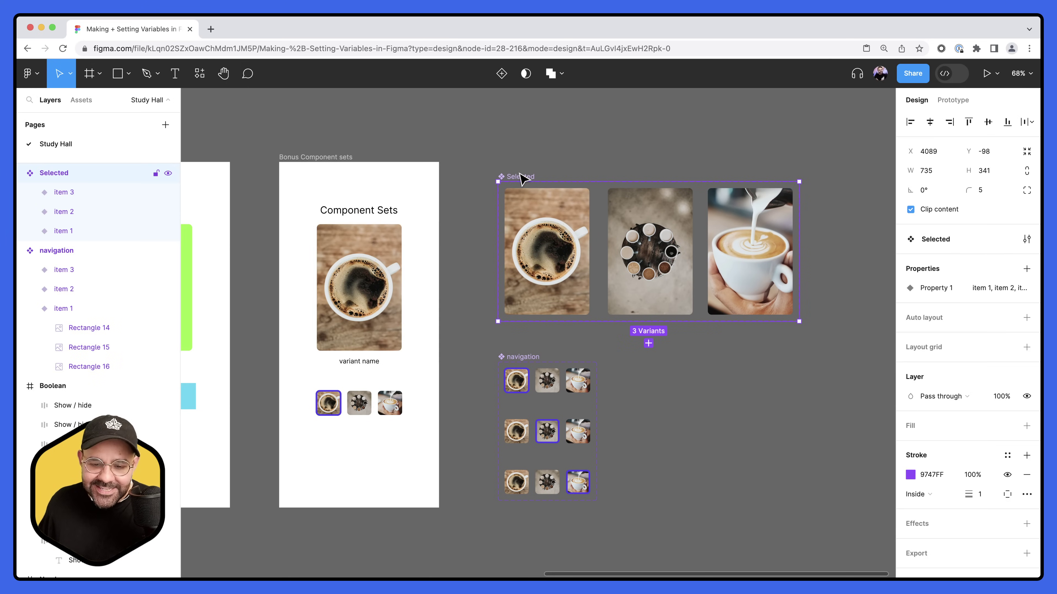
Try the item 2 and item 3 variants on the frame's large image instance, and set it back to item 1
click(365, 306)
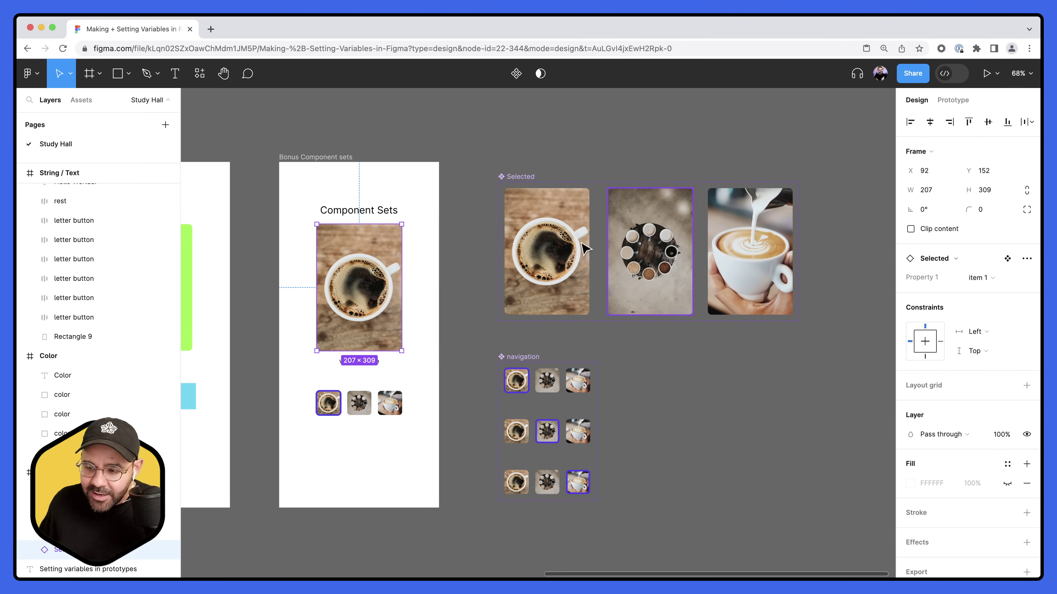
click(988, 284)
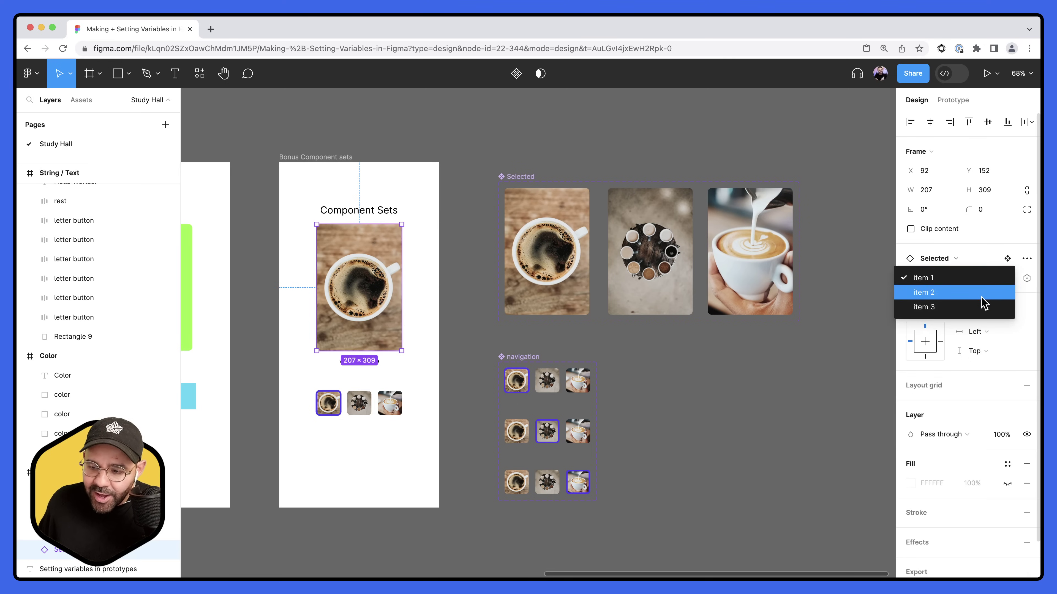
click(985, 296)
click(989, 281)
click(988, 293)
click(989, 278)
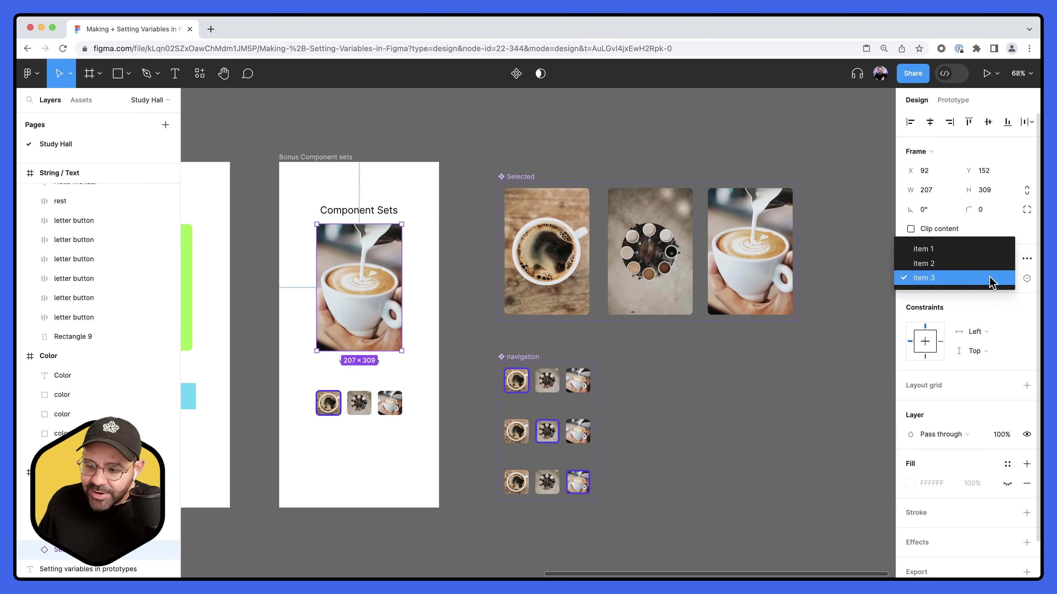
click(982, 250)
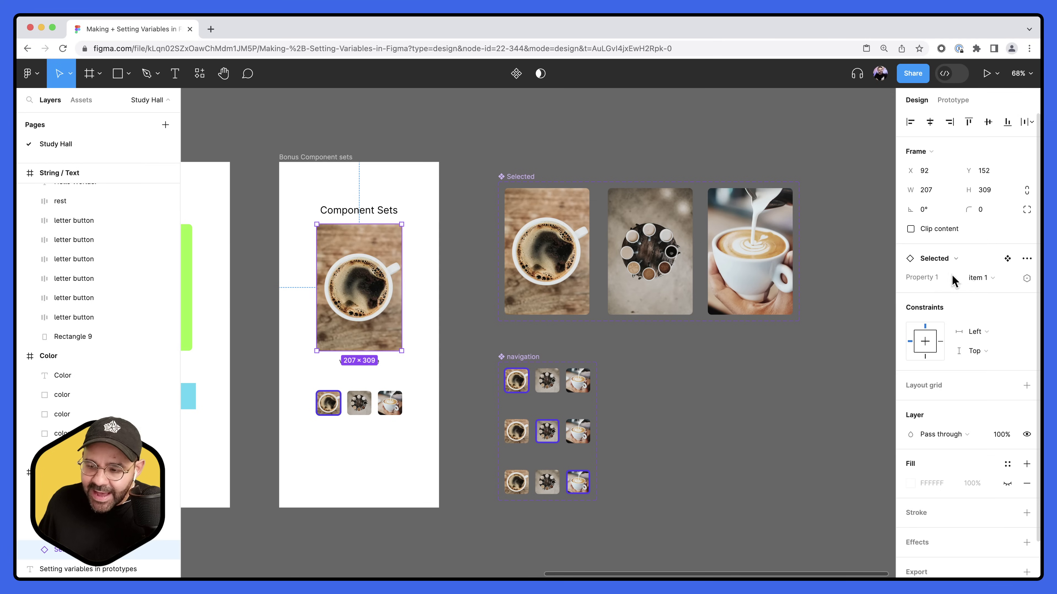
Try the item 2 and item 3 variants on the frame's navigation instance, and set it back to item 1
click(380, 407)
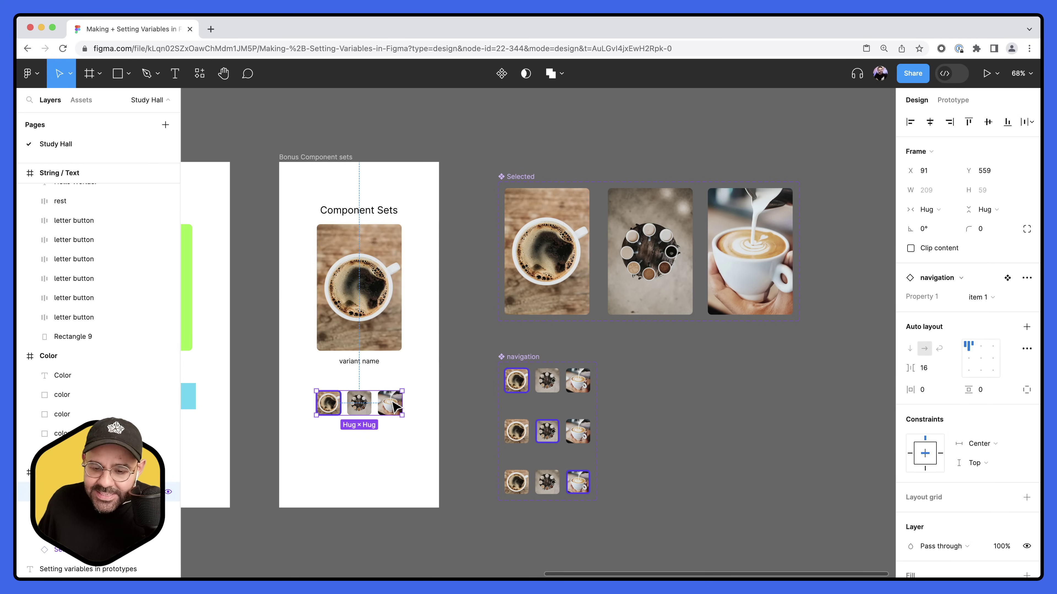
click(982, 297)
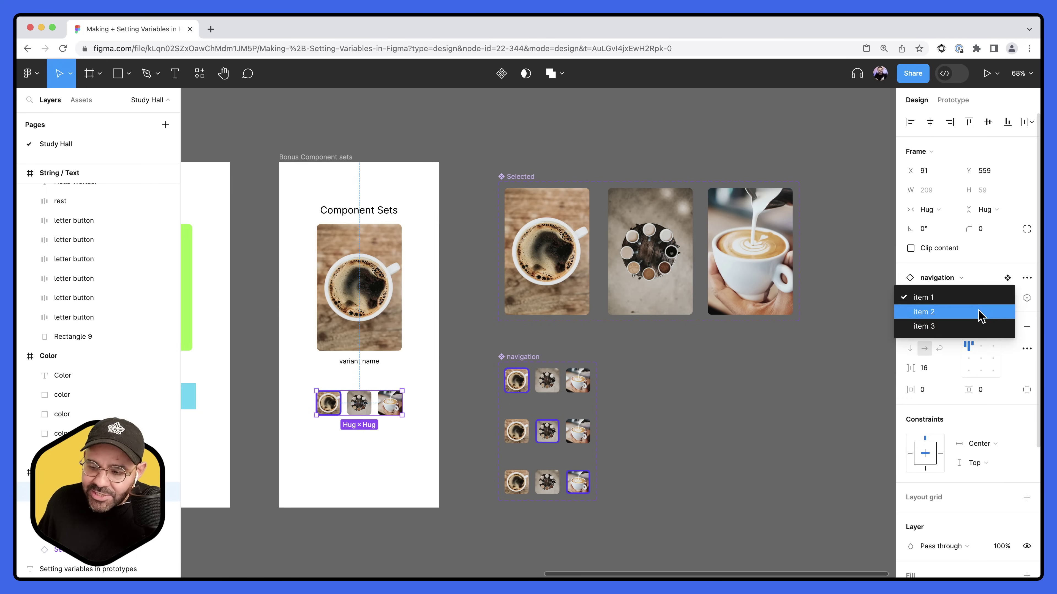
click(982, 309)
click(981, 303)
click(982, 313)
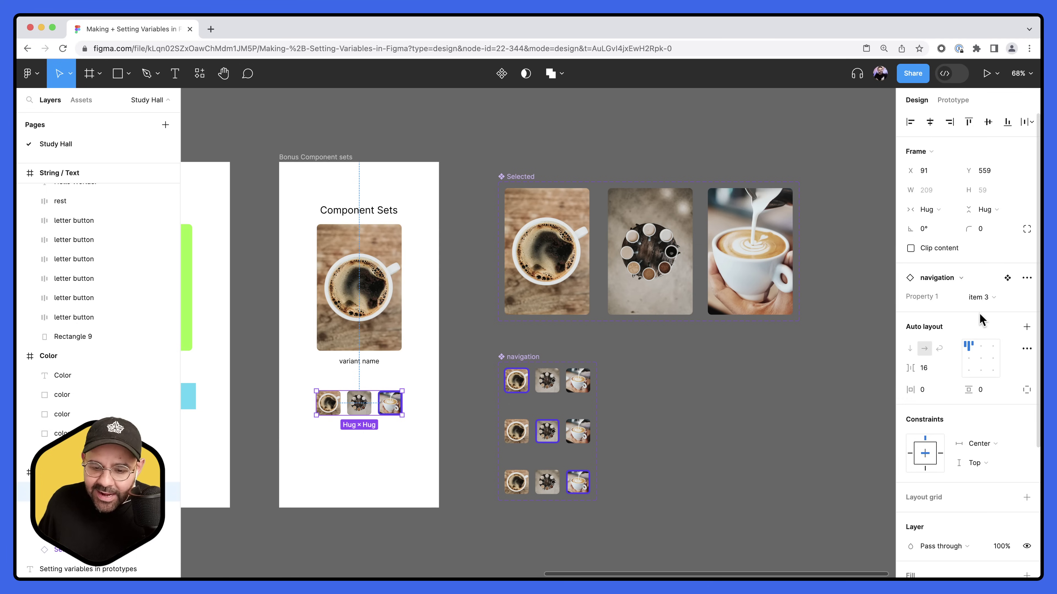
click(983, 298)
click(978, 275)
click(723, 379)
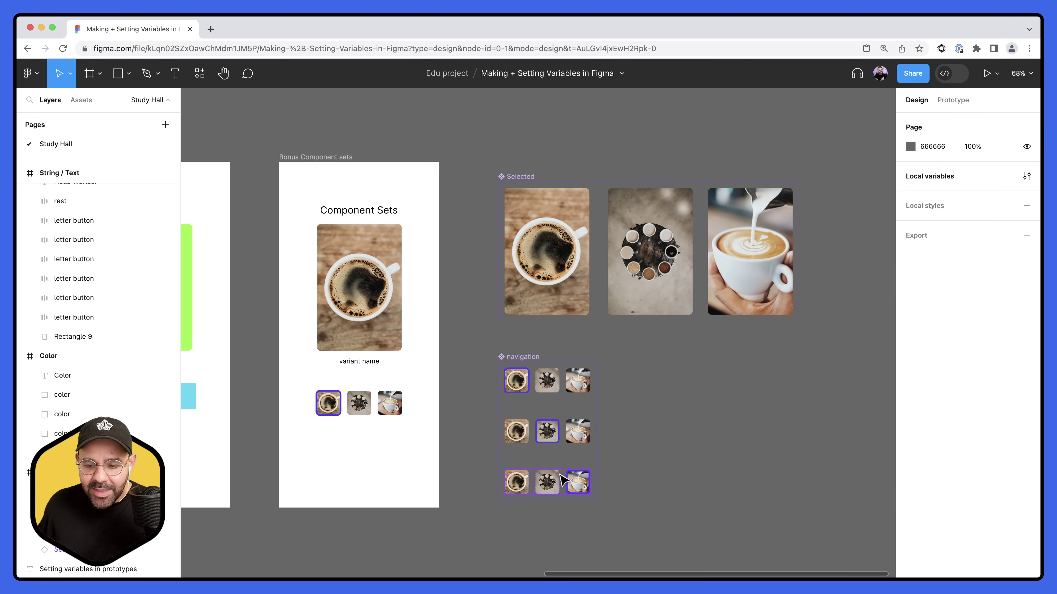
Create a string variable named currentItem in the Examples collection
scroll(691, 378, up, 1)
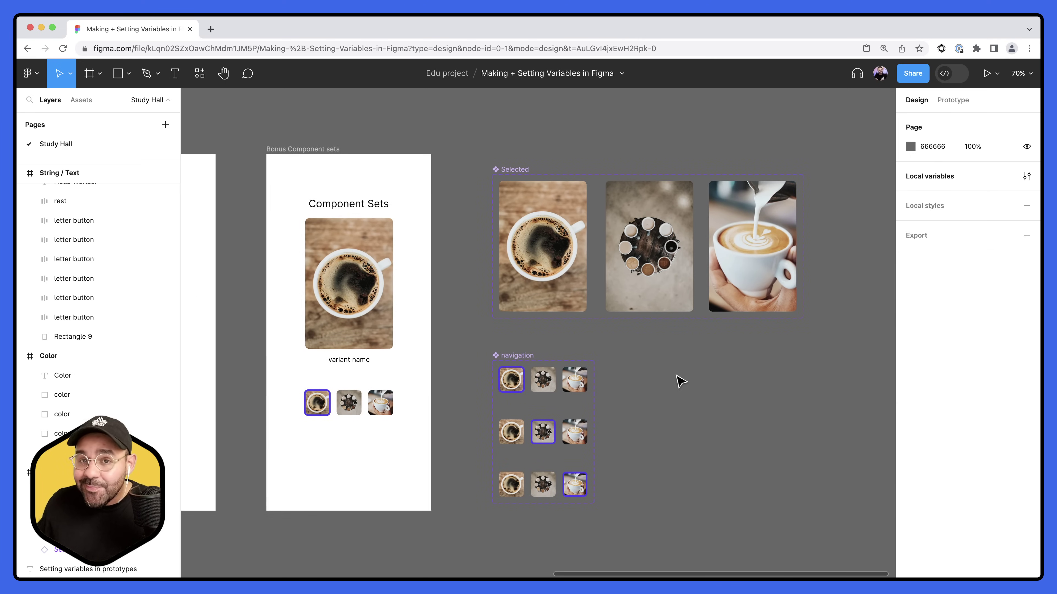
click(1026, 176)
drag(795, 112, 780, 114)
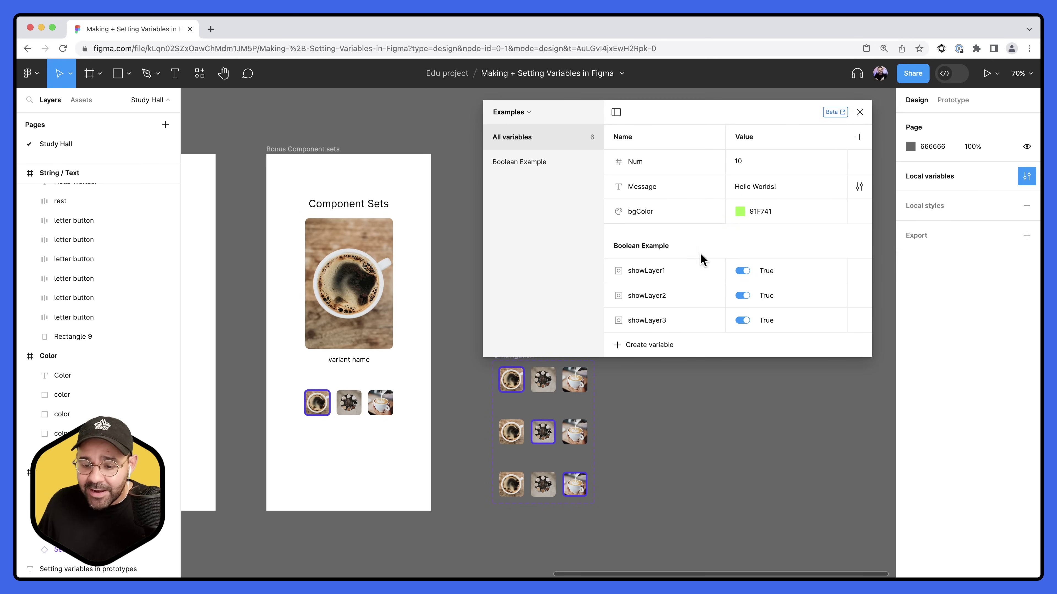
click(644, 345)
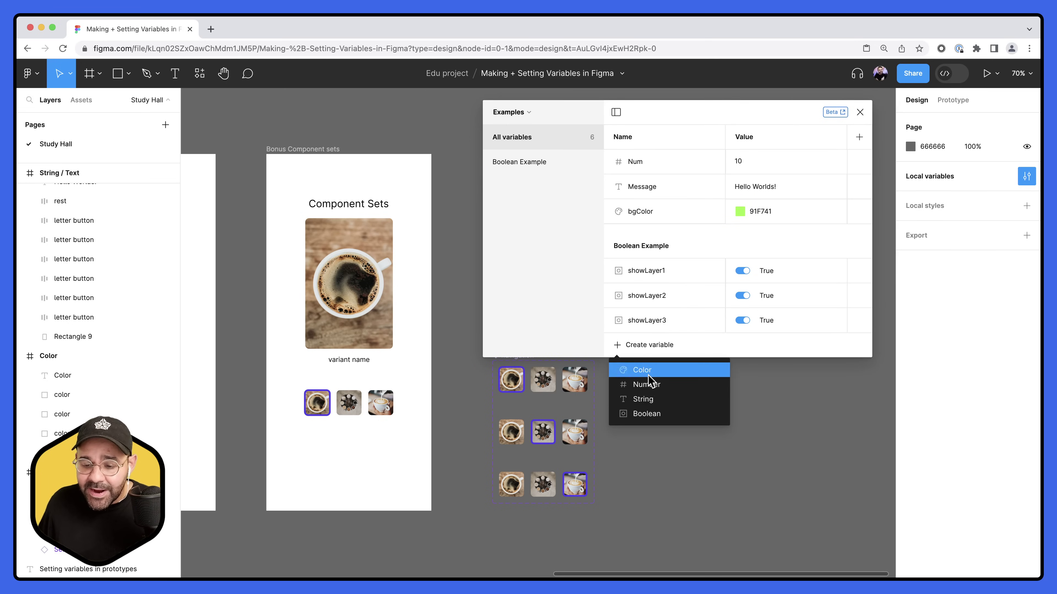
click(651, 400)
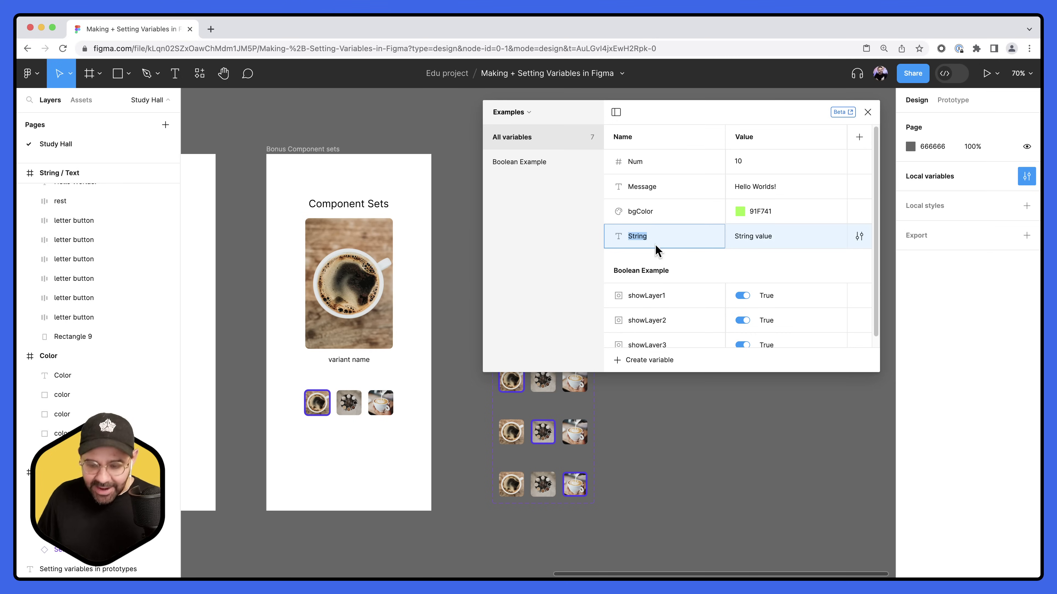
text(curr)
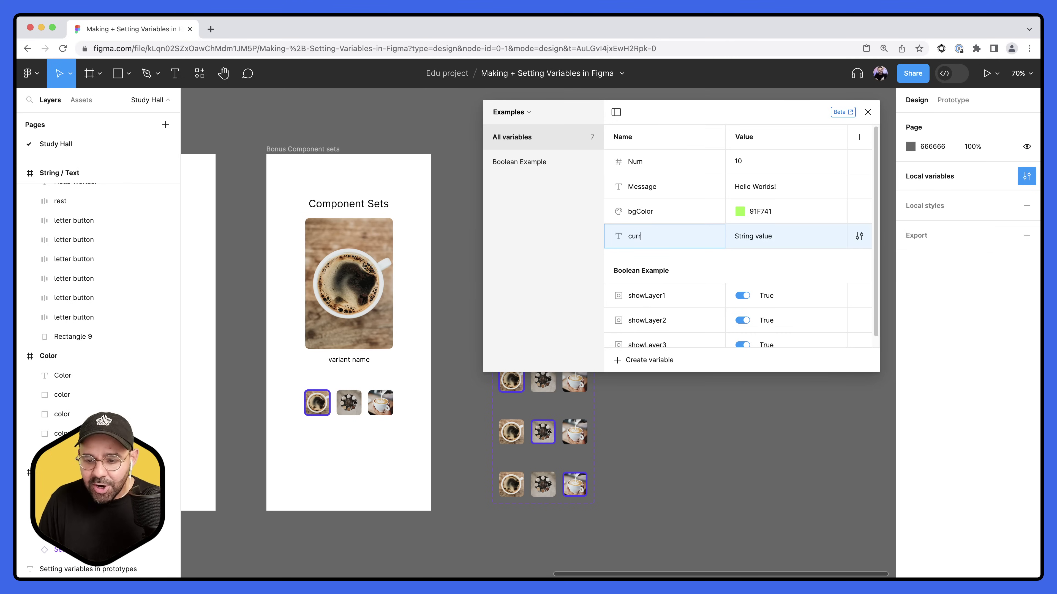
text(entItem)
key(Return)
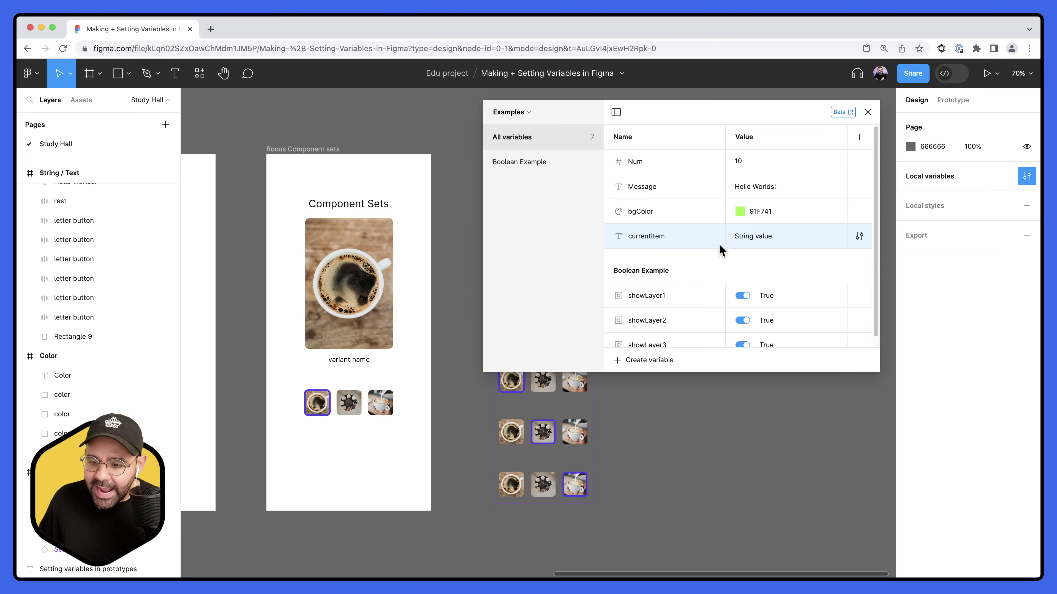
Set the currentItem variable's value to item 2 and close the local variables
double_click(765, 237)
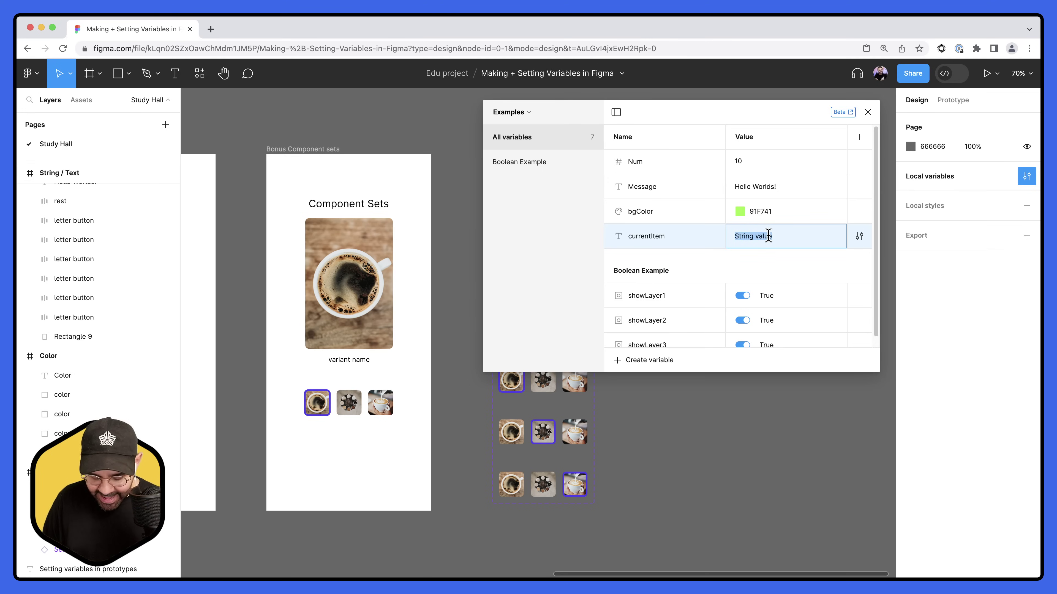
text(item 2)
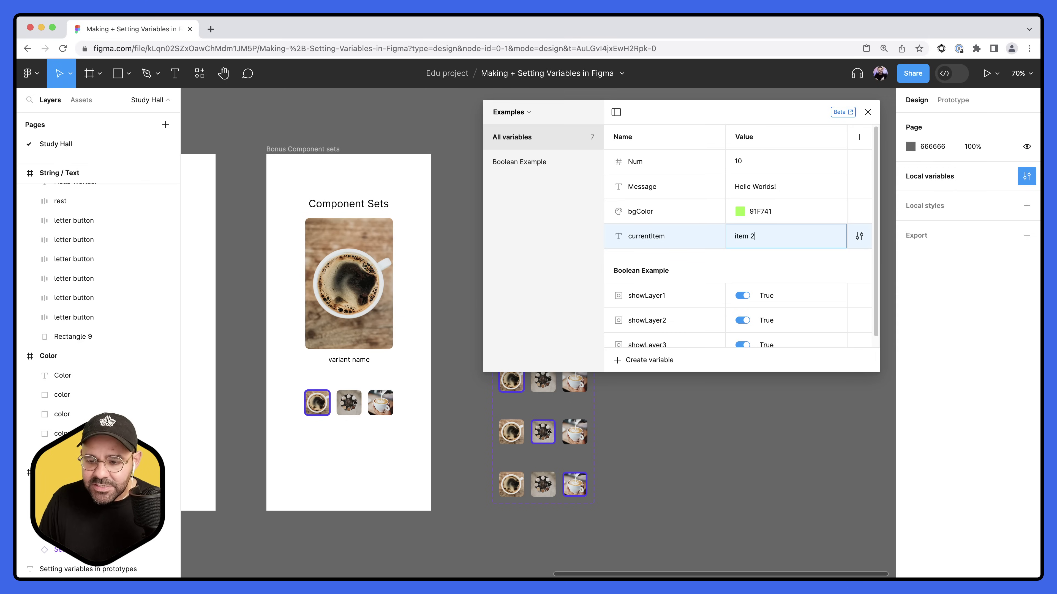
key(Return)
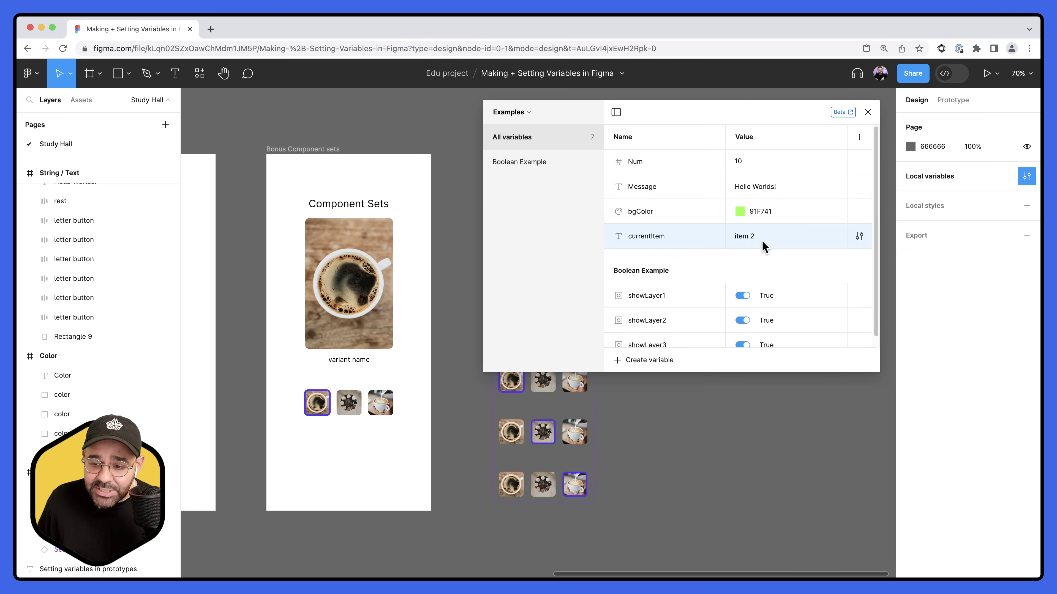
click(867, 112)
Assign the currentItem variable to Property 1 of the large image instance in the Bonus Component sets frame
click(392, 296)
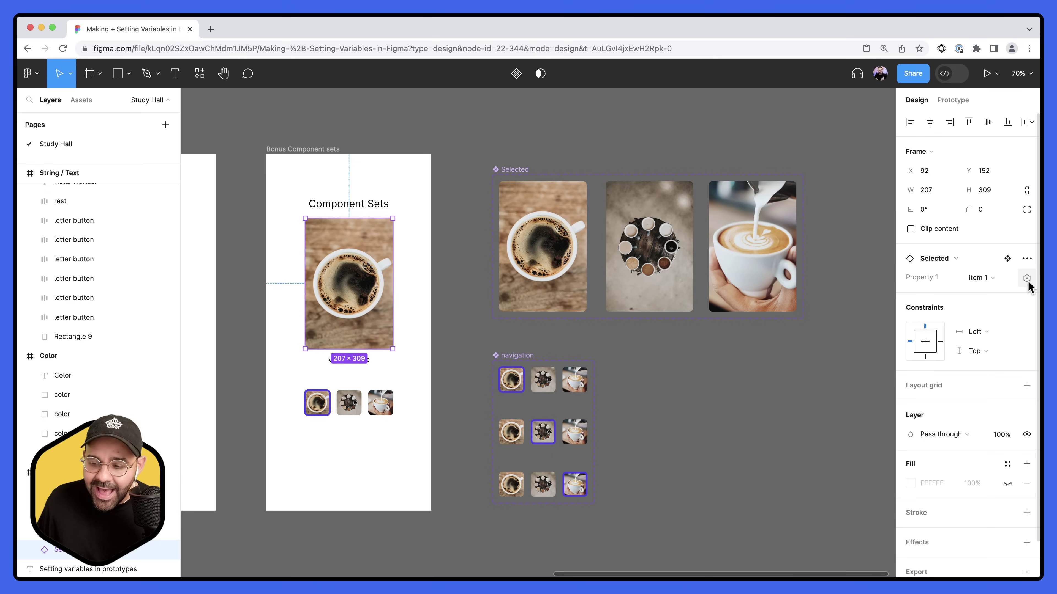
click(1026, 279)
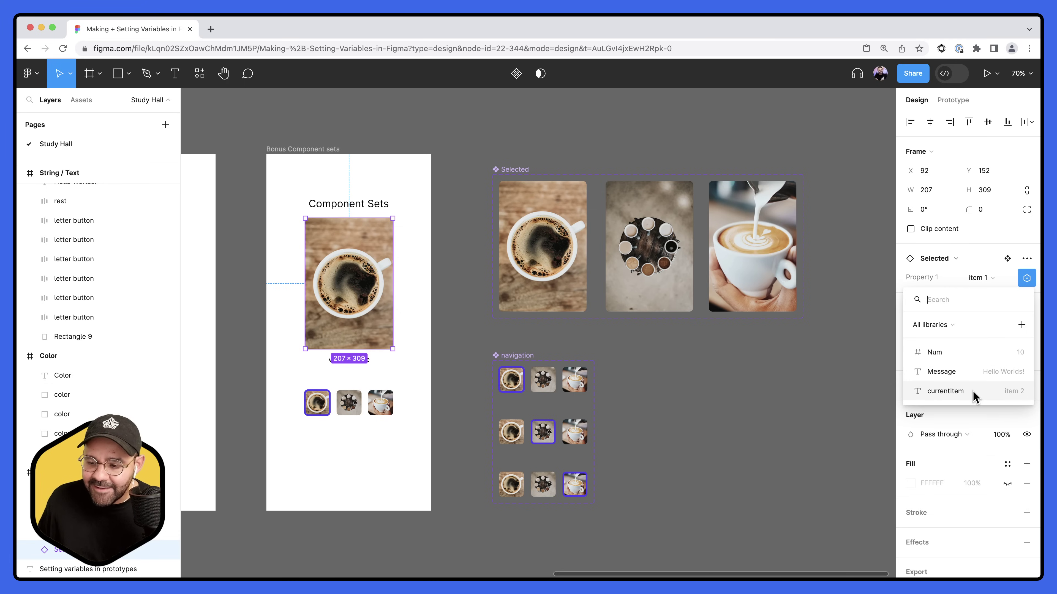
click(945, 391)
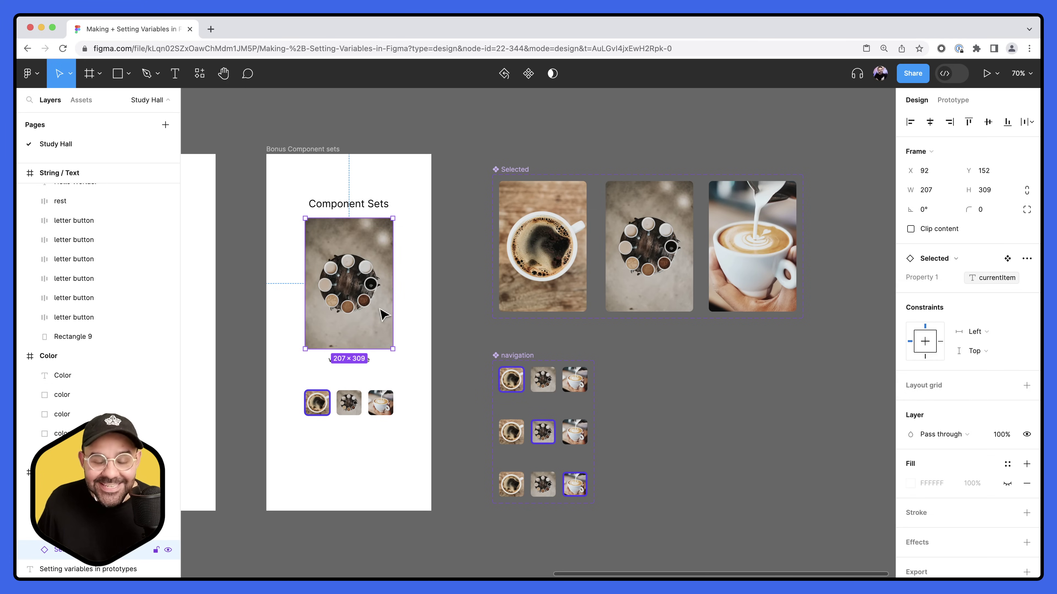
Assign the currentItem variable to Property 1 of the navigation instance beneath the large image
click(362, 404)
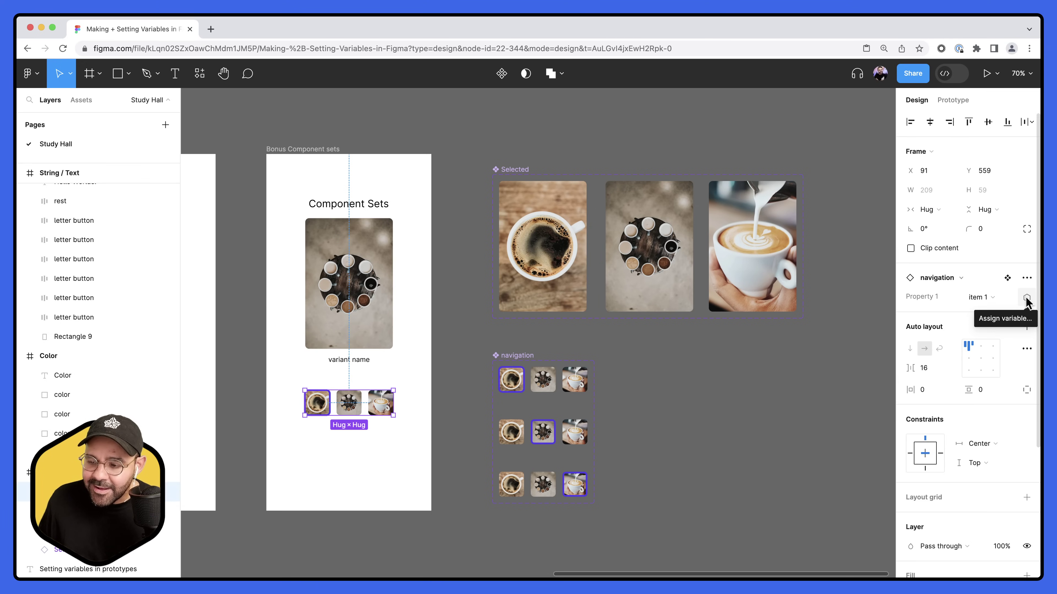
click(1026, 297)
click(956, 410)
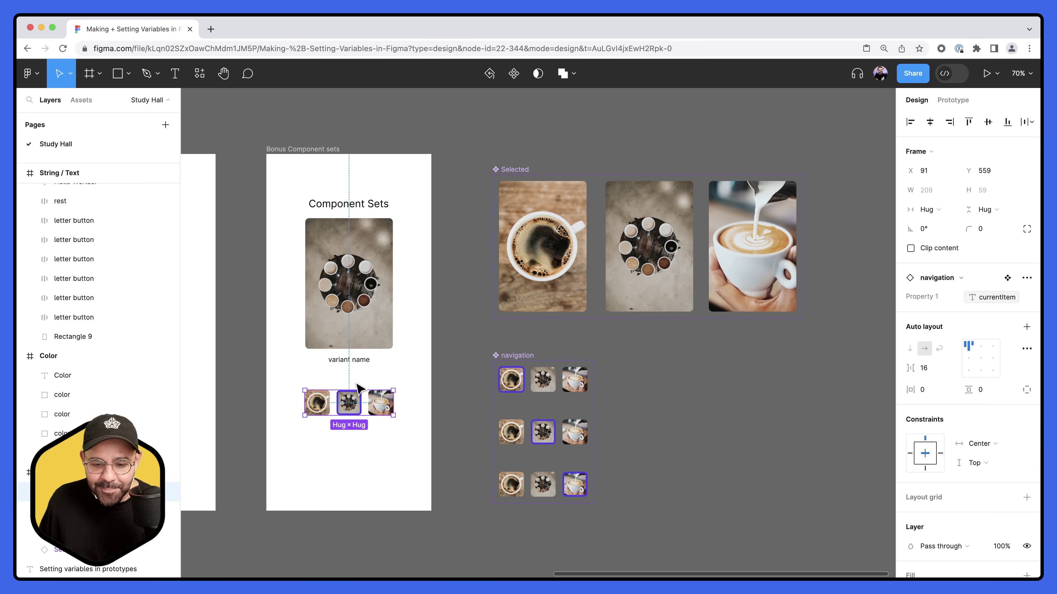
Bind the "variant name" text layer to the currentItem variable
click(361, 366)
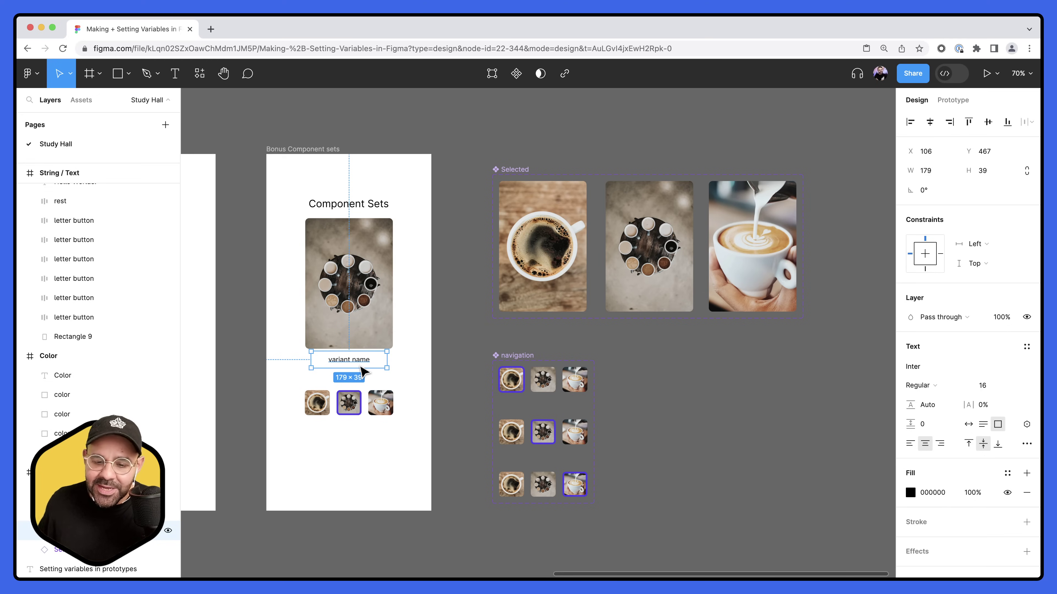
click(1027, 424)
click(990, 538)
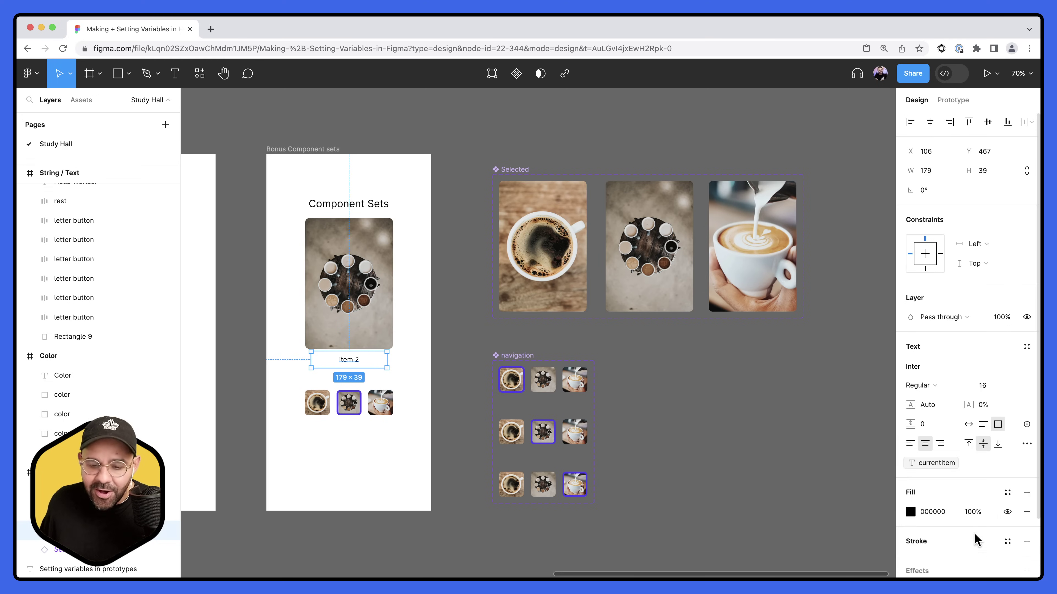
click(667, 465)
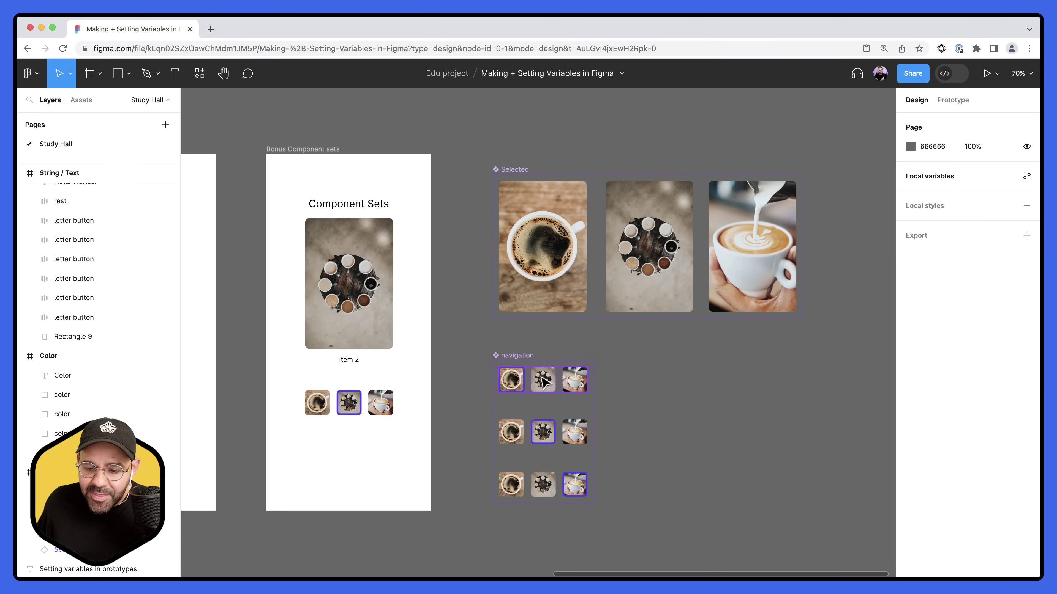
Connect the middle thumbnails of the item 1 and item 3 navigation variants to the item 2 variant, on click, instant
scroll(576, 476, down, 1)
click(952, 100)
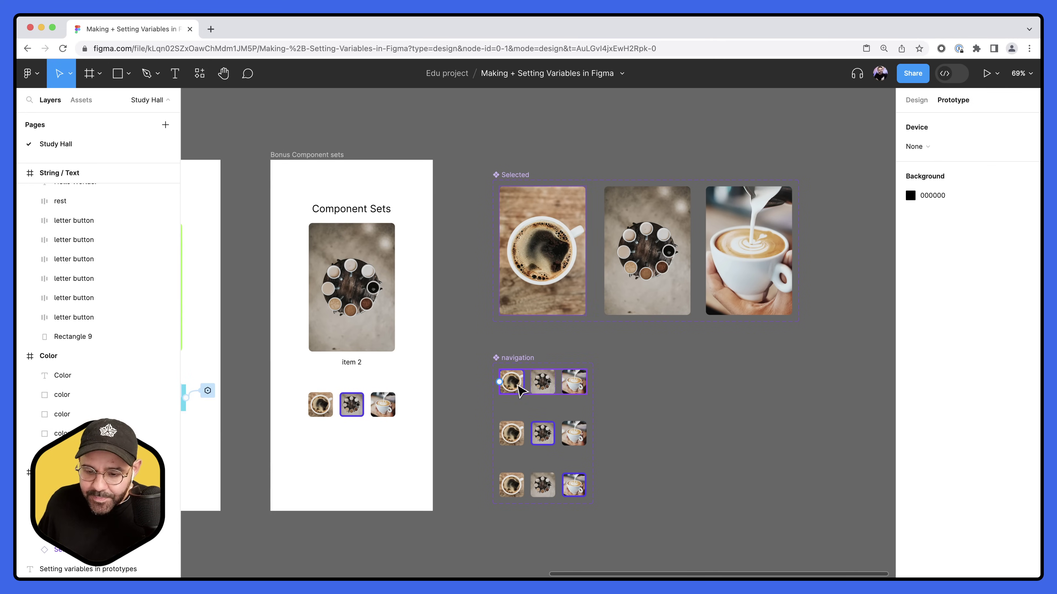
scroll(524, 386, up, 2)
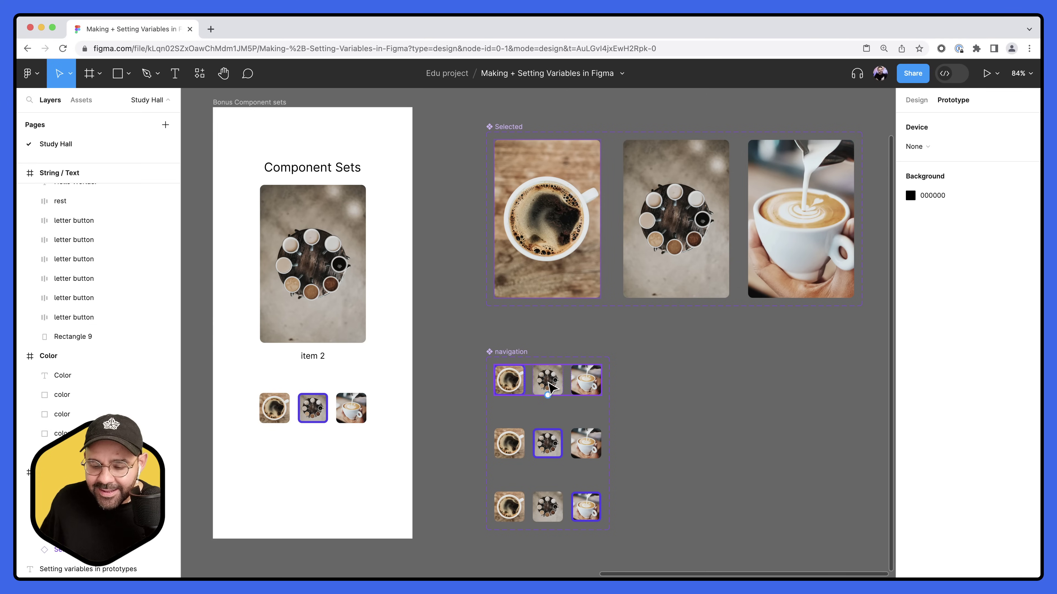
scroll(541, 416, up, 1)
double_click(547, 379)
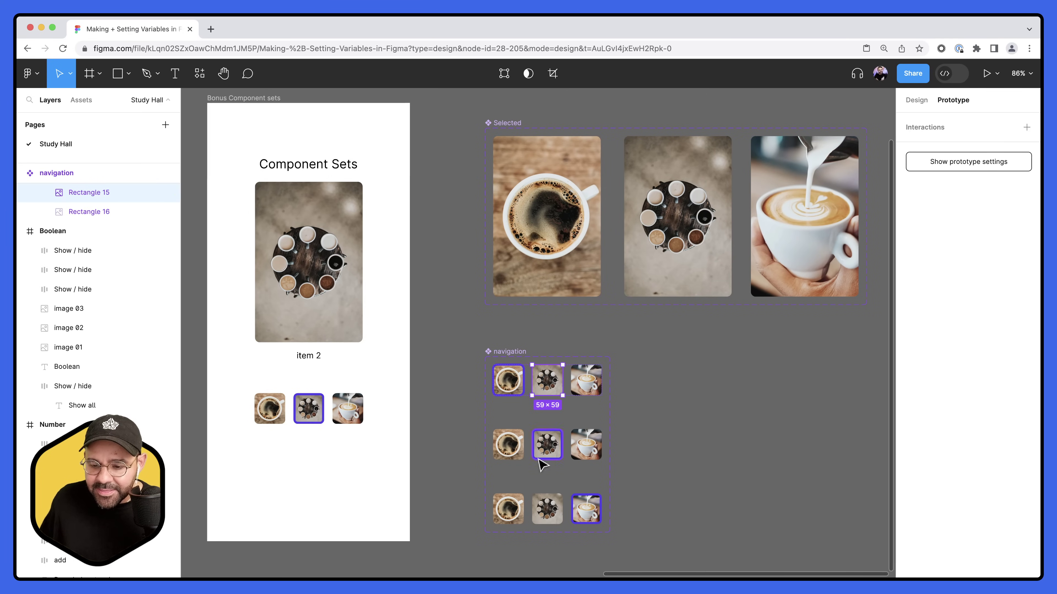
shift+click(548, 508)
drag(548, 494, 549, 462)
scroll(550, 441, down, 2)
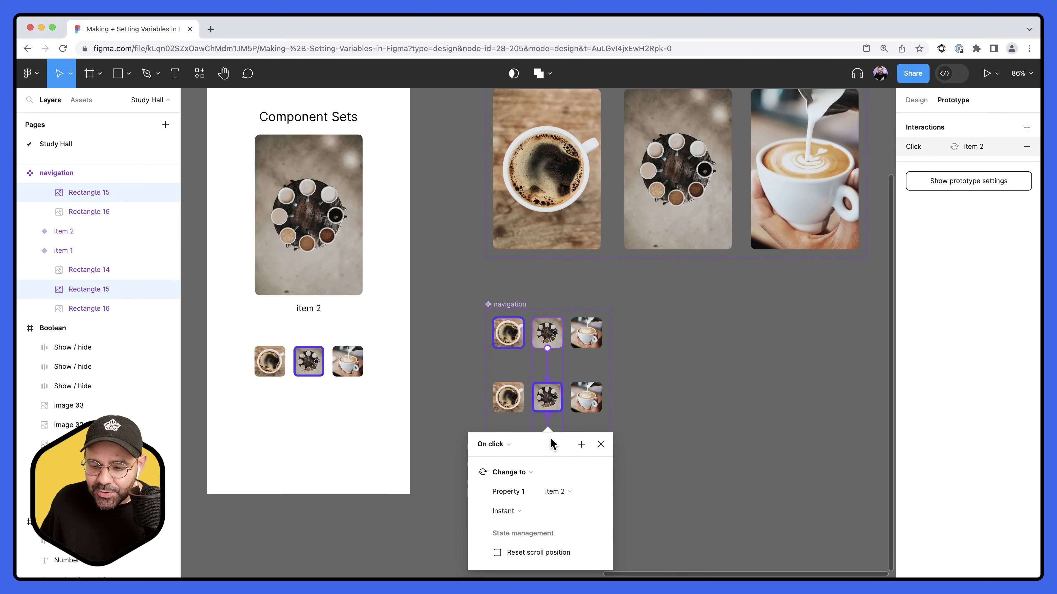
scroll(552, 398, up, 2)
click(618, 379)
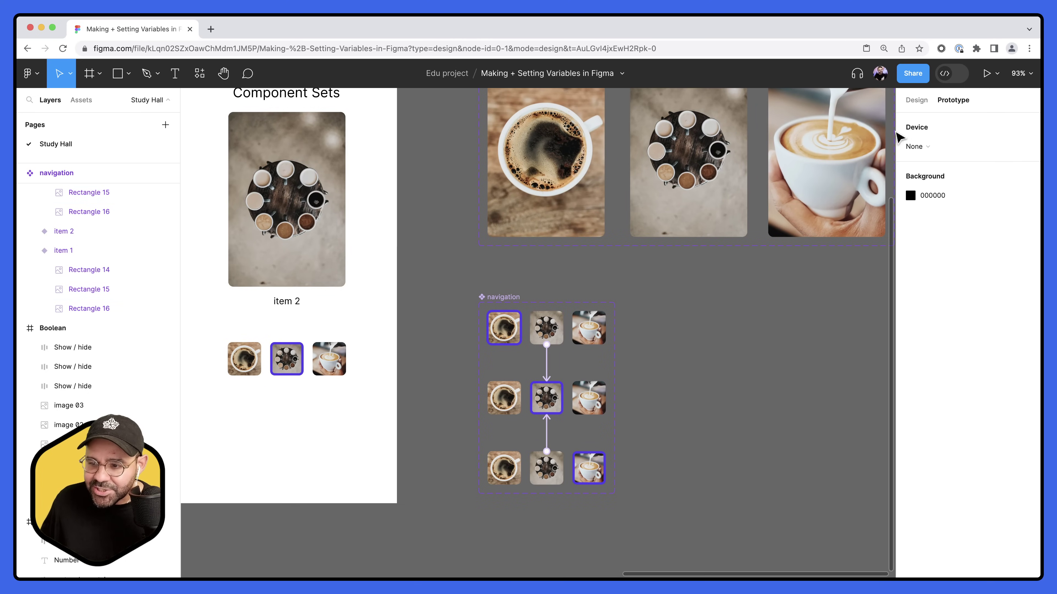
Change the page background color to E0E0E0
click(915, 100)
click(911, 146)
click(639, 371)
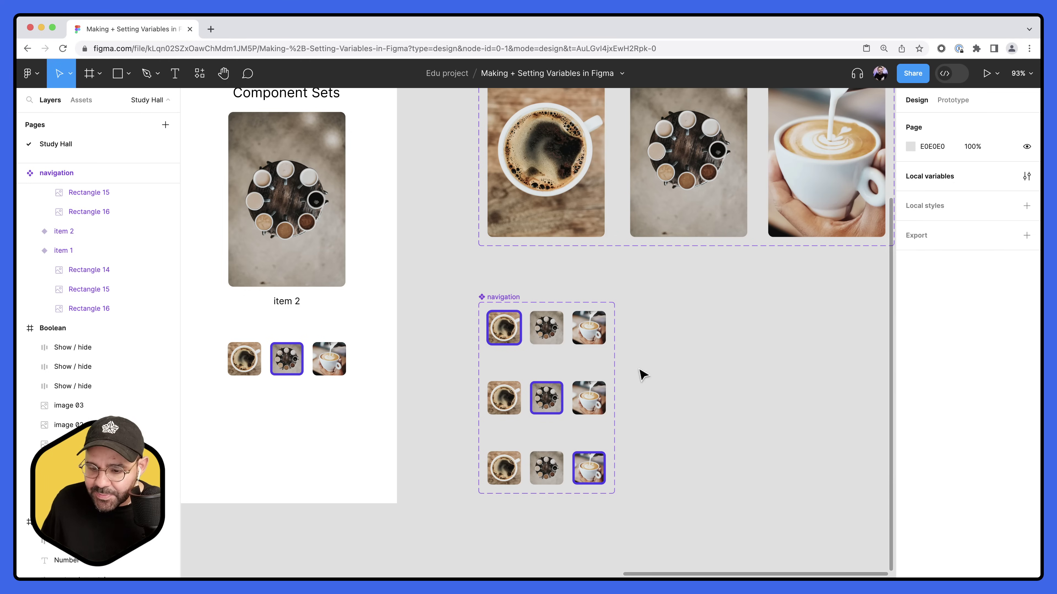
Reselect the middle thumbnails of the item 1 and item 3 navigation variants and review their on-click change to item 2
click(559, 333)
click(559, 333)
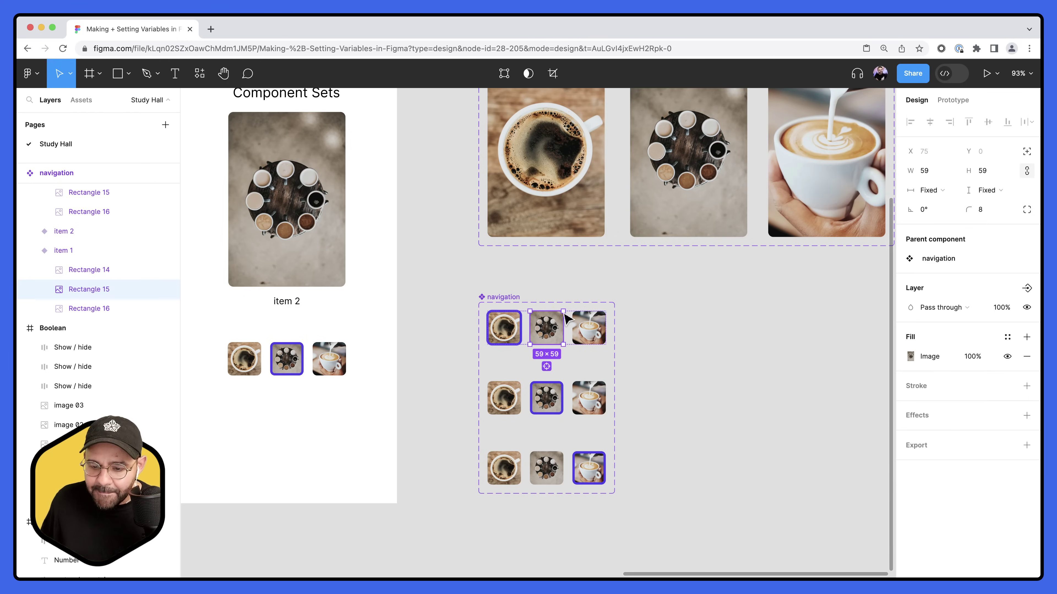
shift+click(553, 465)
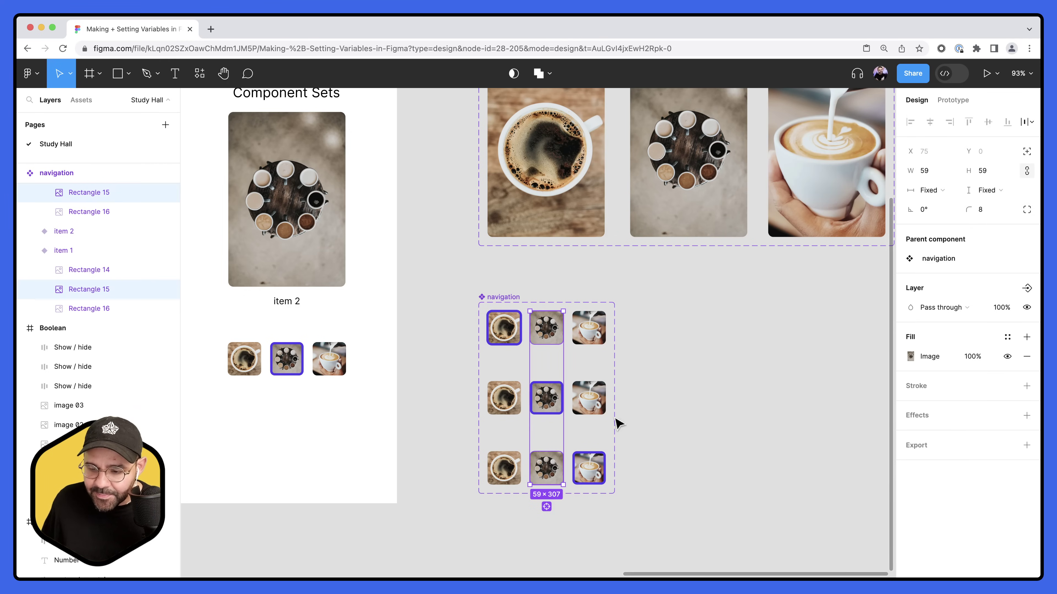
click(953, 100)
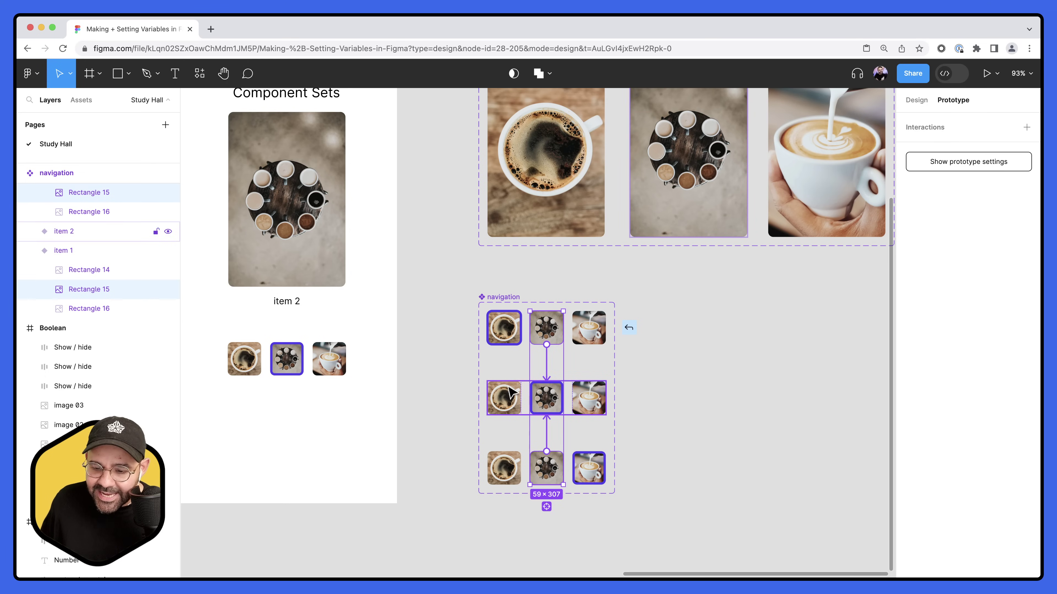
drag(442, 385, 546, 399)
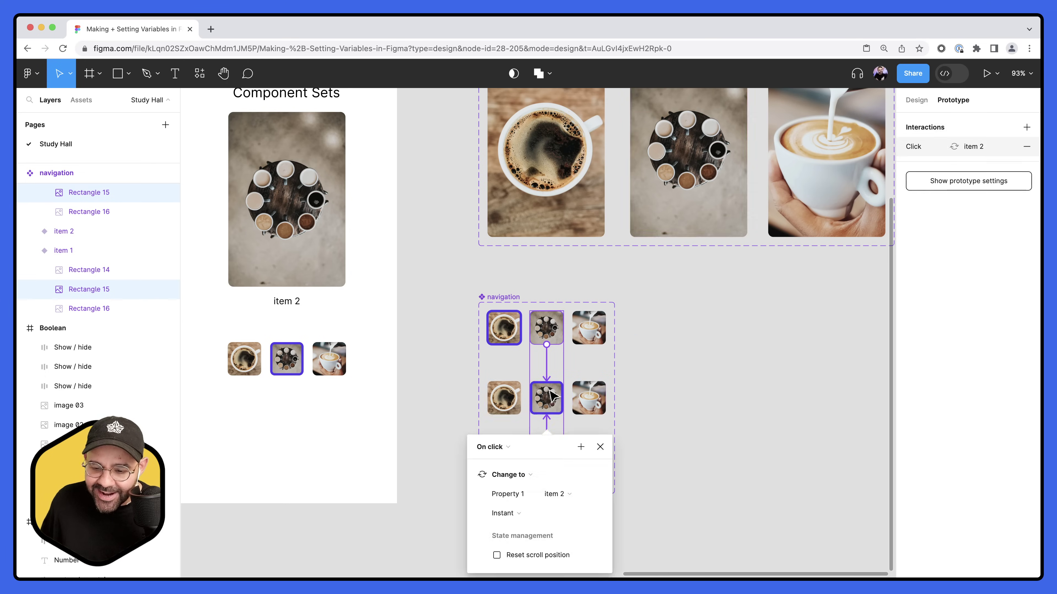
click(665, 410)
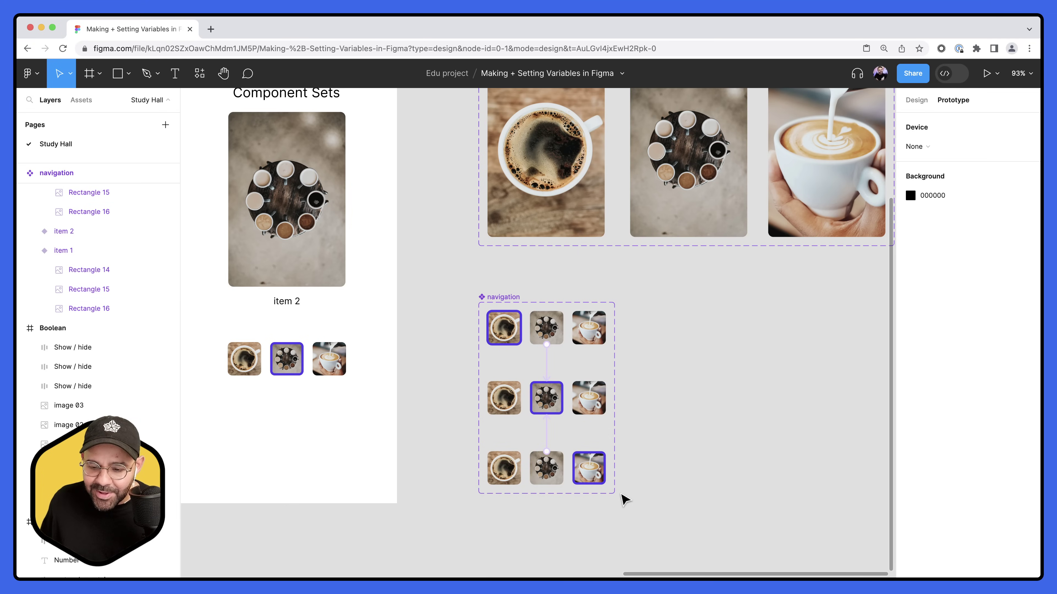
Connect the latte thumbnails of the item 1 and item 2 navigation variants to the item 3 variant
super+click(588, 327)
shift+super+click(589, 398)
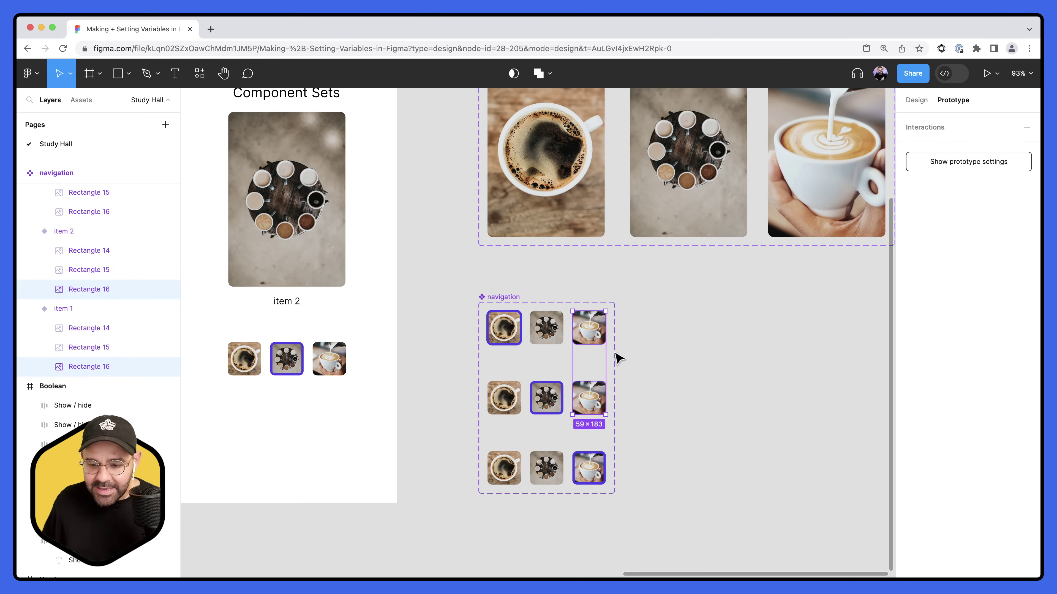
click(695, 346)
super+click(602, 338)
shift+super+click(601, 406)
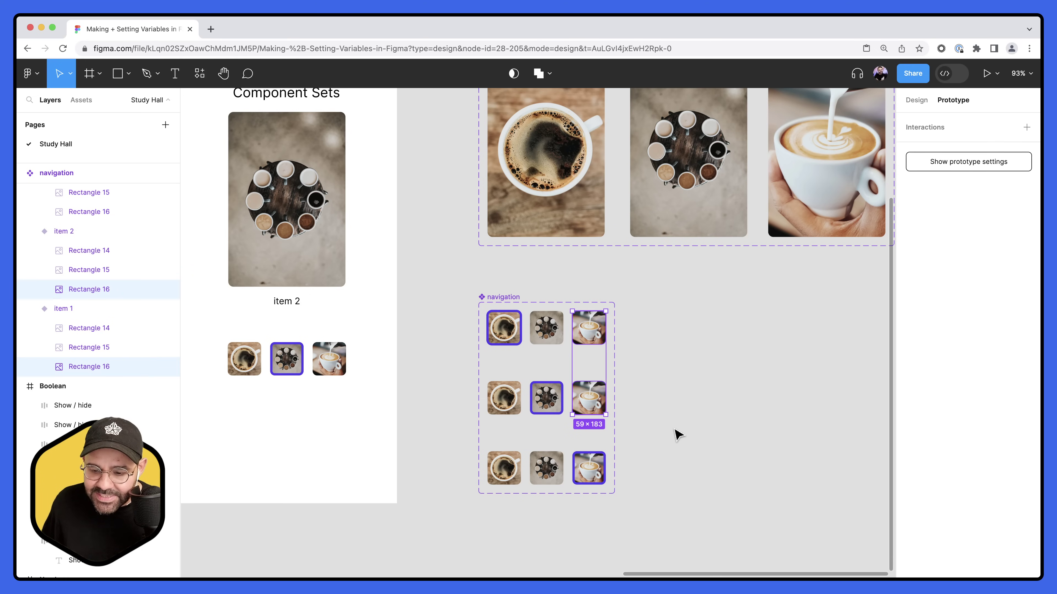
click(653, 359)
super+click(599, 333)
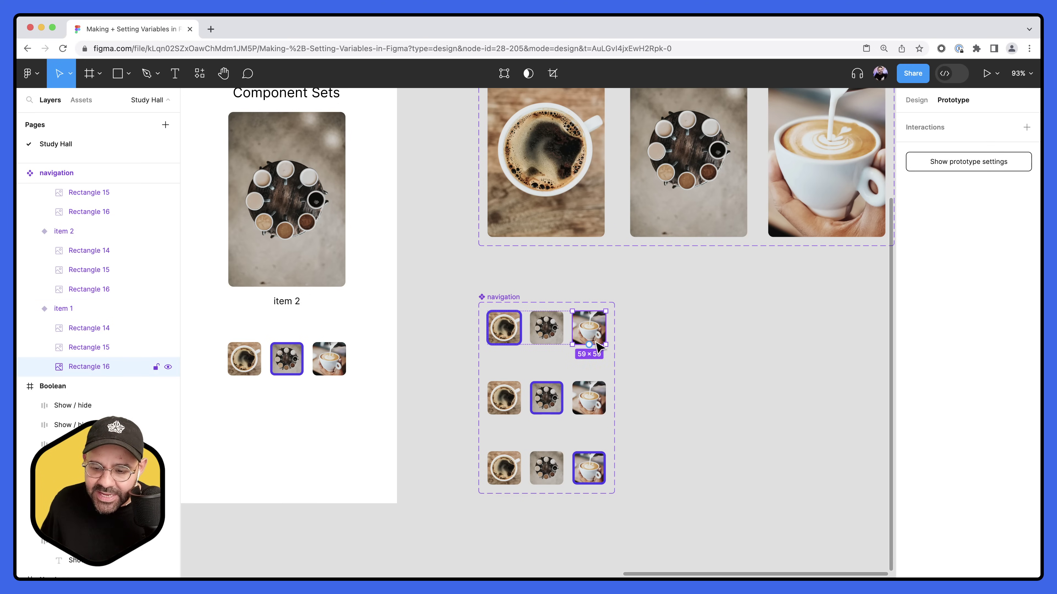
shift+super+click(601, 406)
drag(589, 415, 554, 463)
click(667, 442)
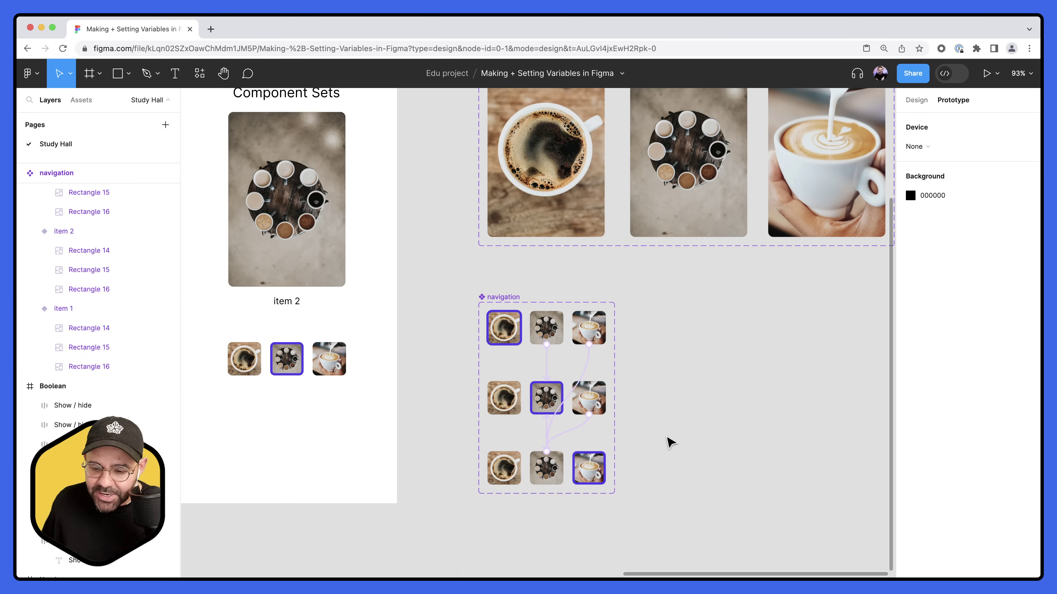
Connect the black coffee thumbnails of the item 2 and item 3 navigation variants to the item 1 variant
super+click(505, 469)
shift+super+click(504, 397)
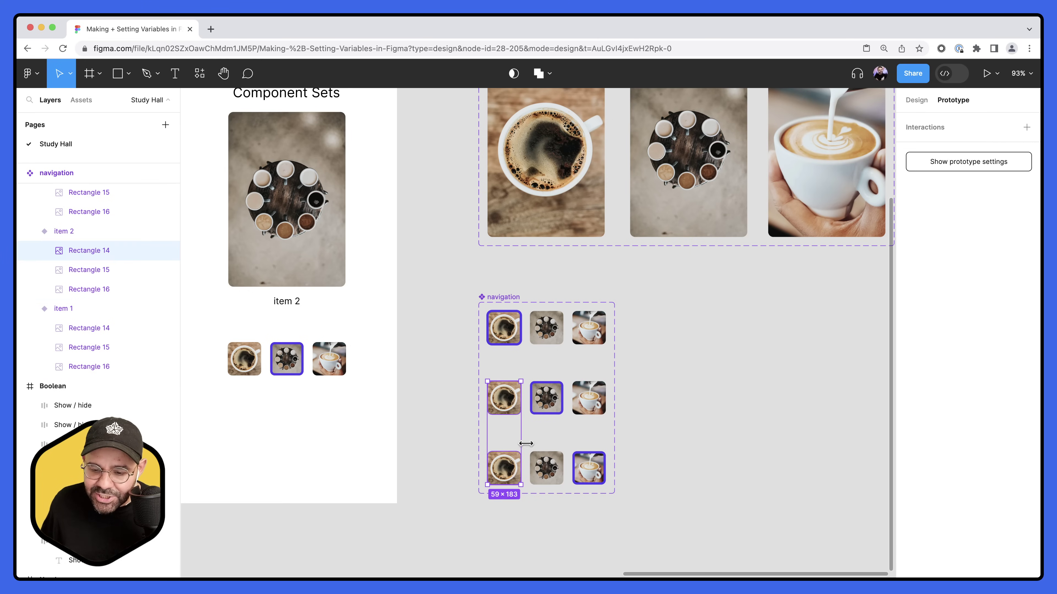
drag(504, 381, 543, 331)
click(672, 367)
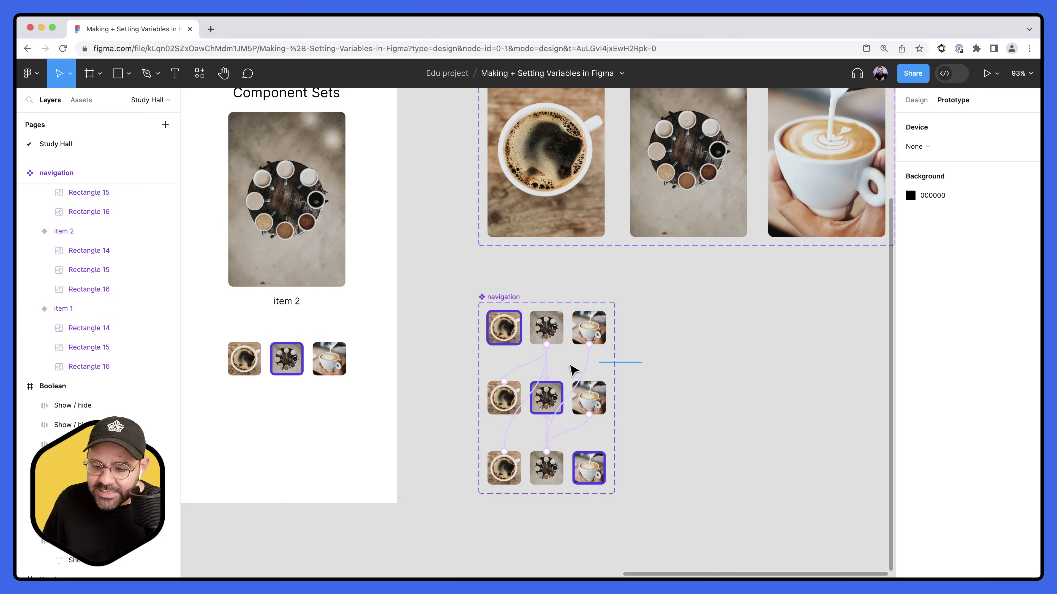
click(536, 379)
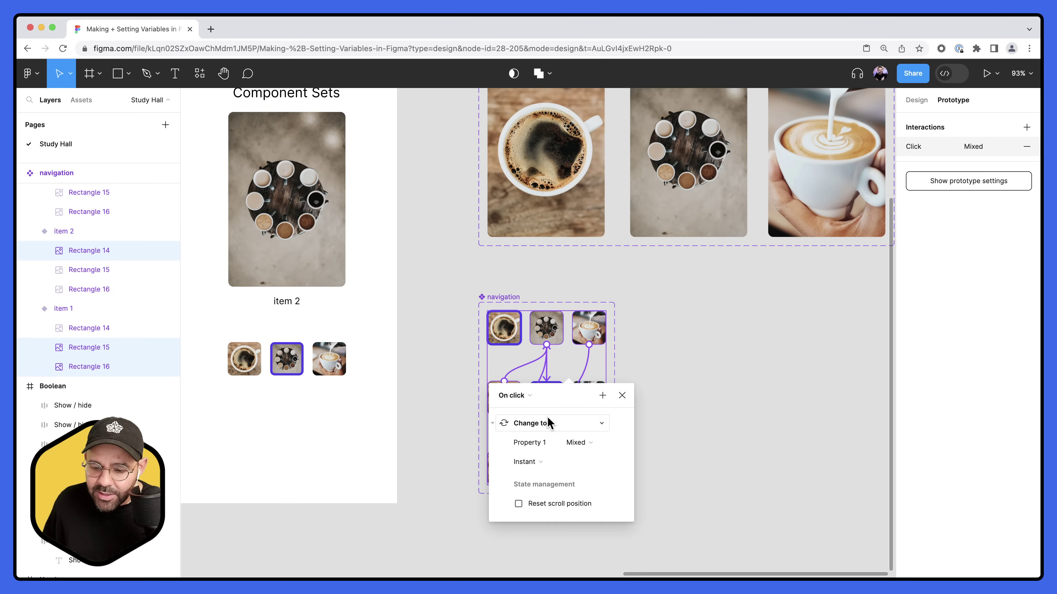
key(Escape)
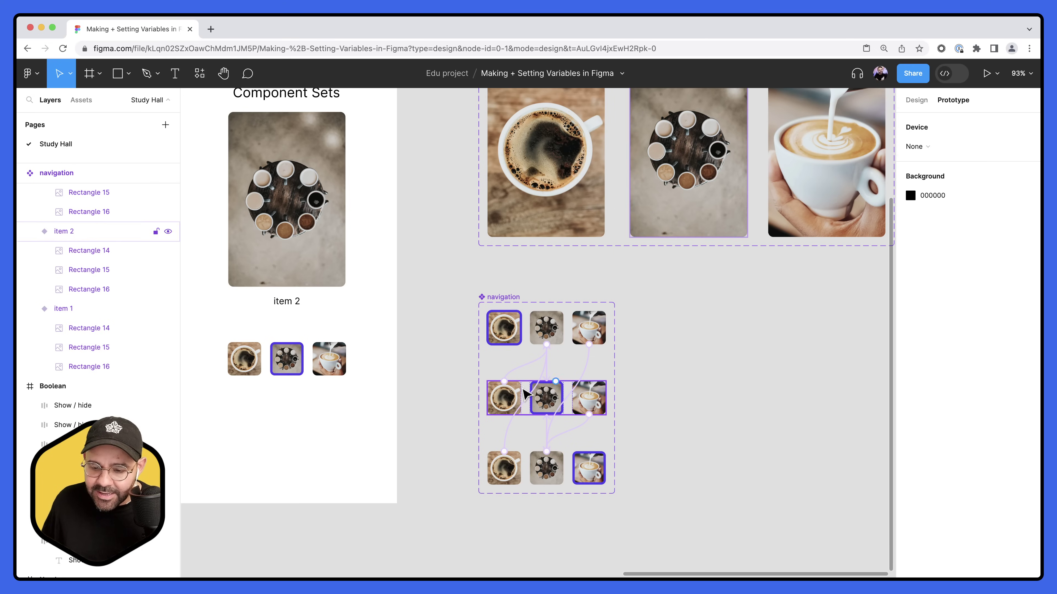
Preview the Bonus Component sets frame, try its first, third and second thumbnails, and close the preview
scroll(662, 385, down, 3)
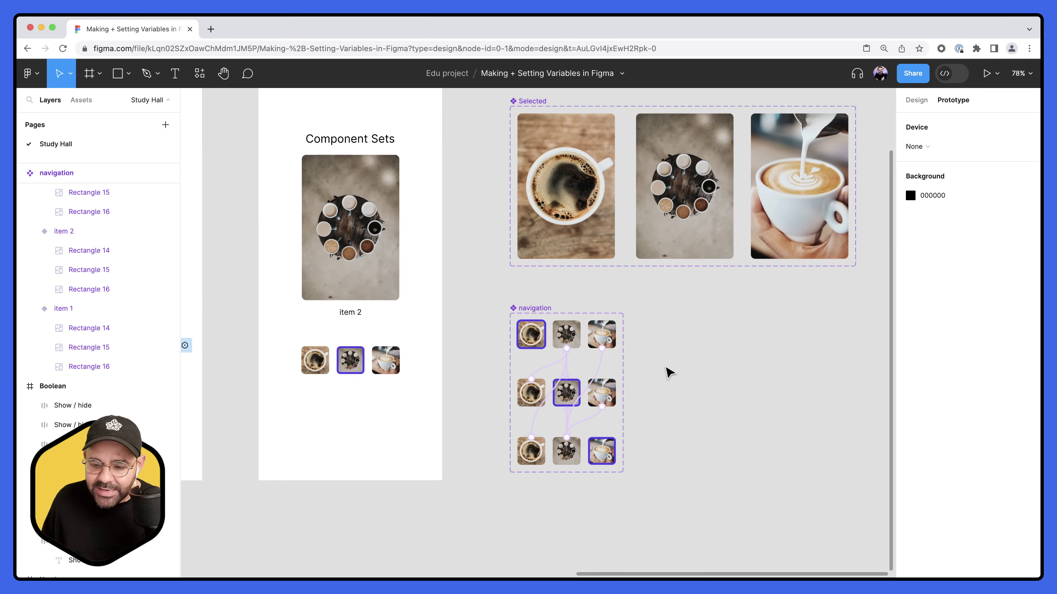
drag(668, 371, 720, 387)
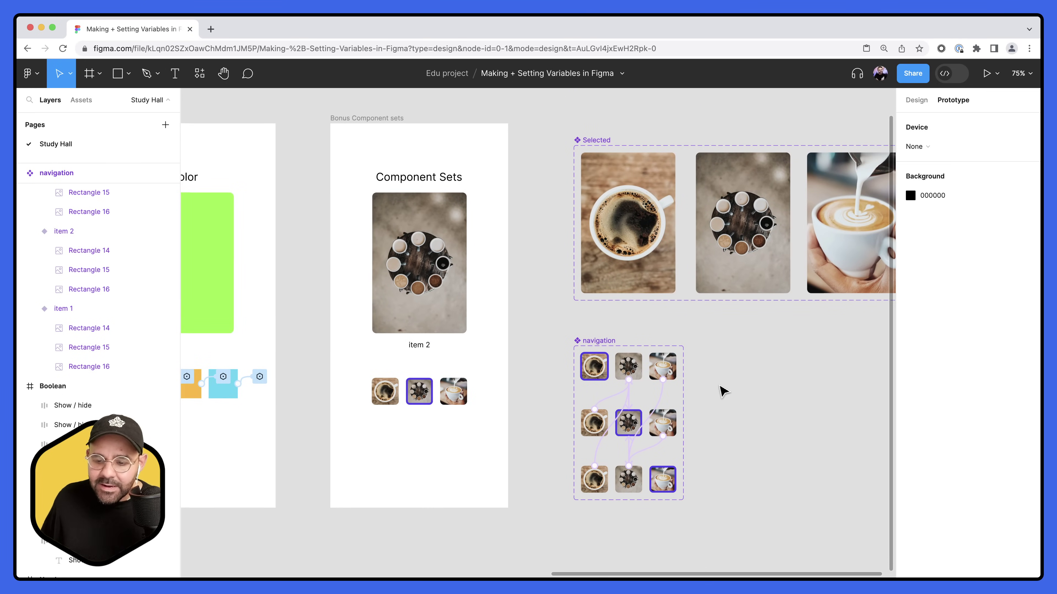
click(371, 127)
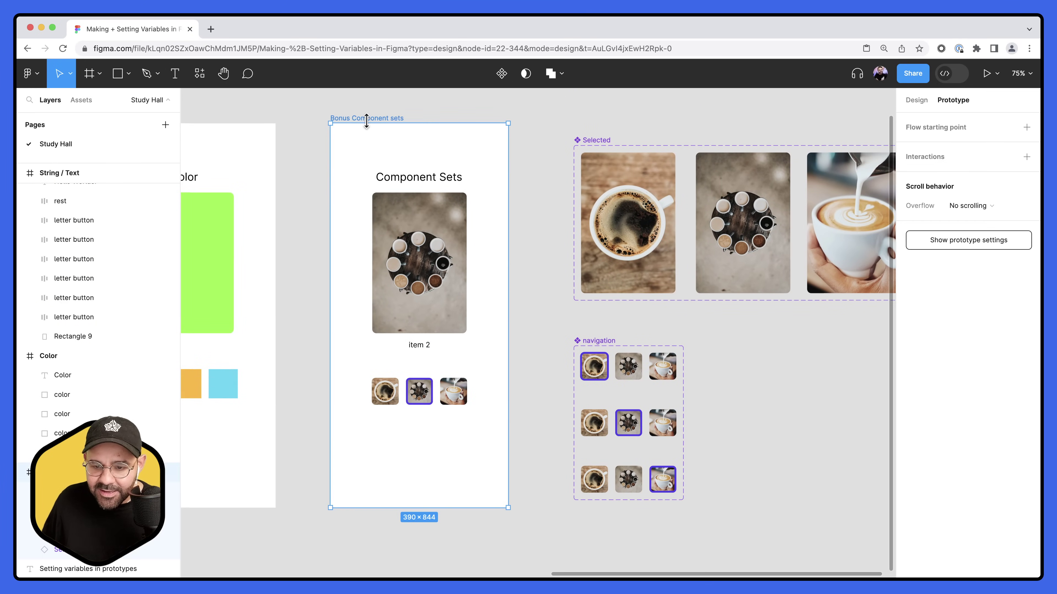
key(shift+space)
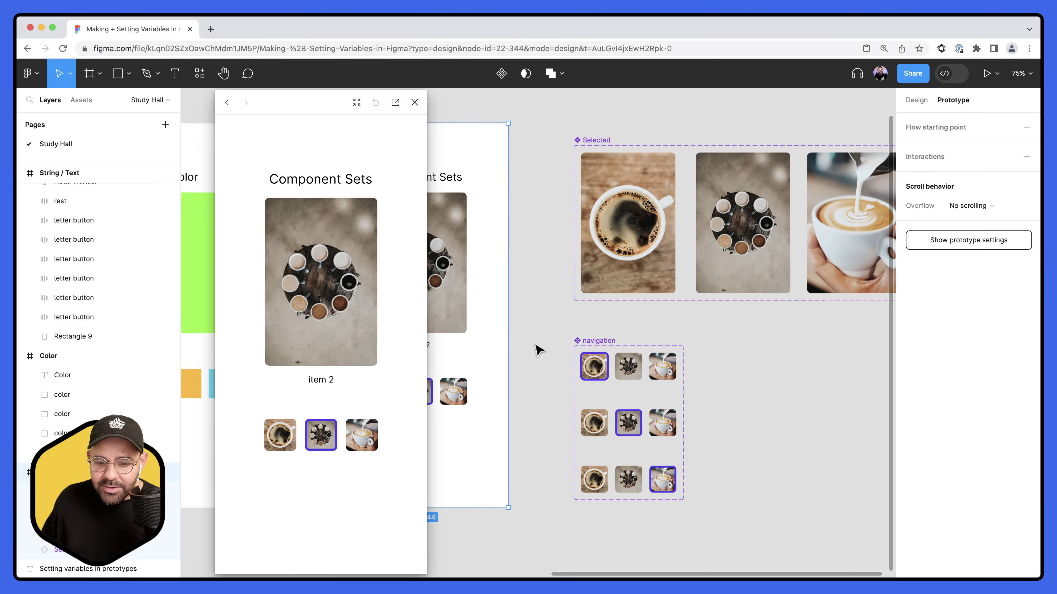
click(285, 447)
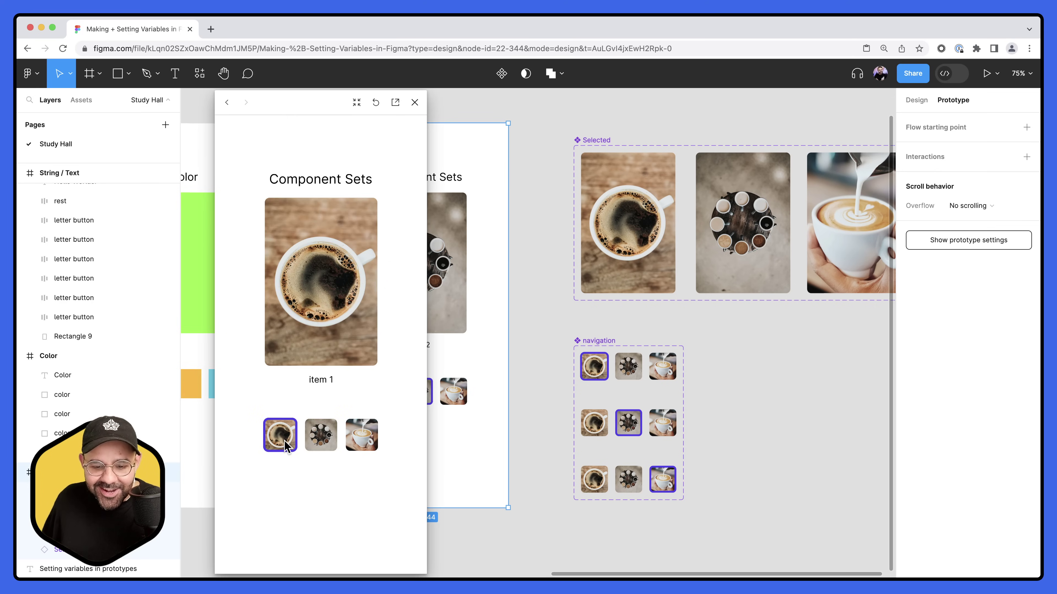
click(360, 433)
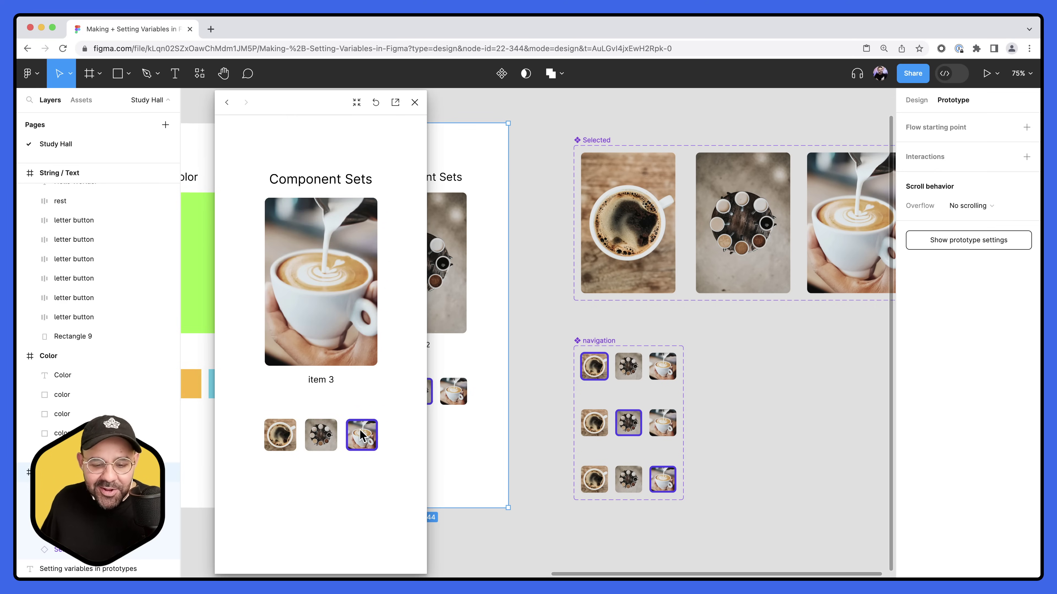
click(329, 442)
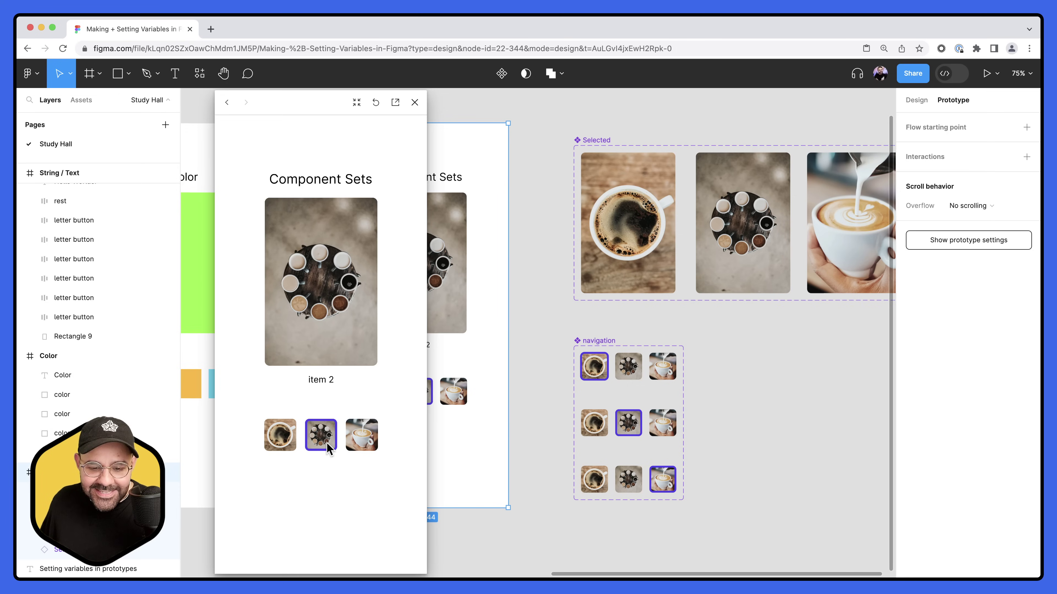
key(Escape)
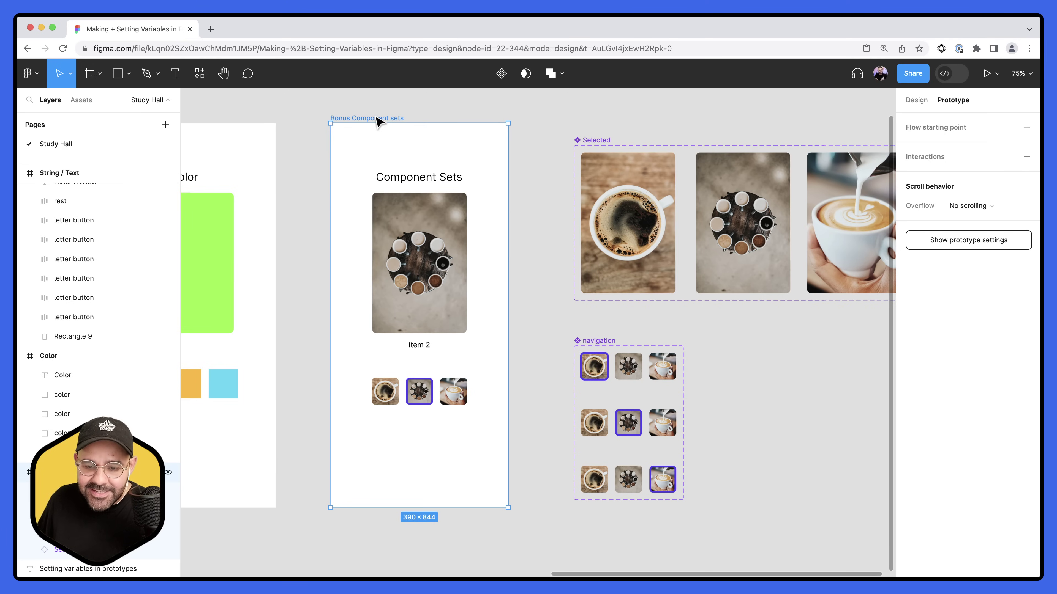
Preview the Bonus Component sets frame again, switching to the third, second and first thumbnails, then close it
key(shift+space)
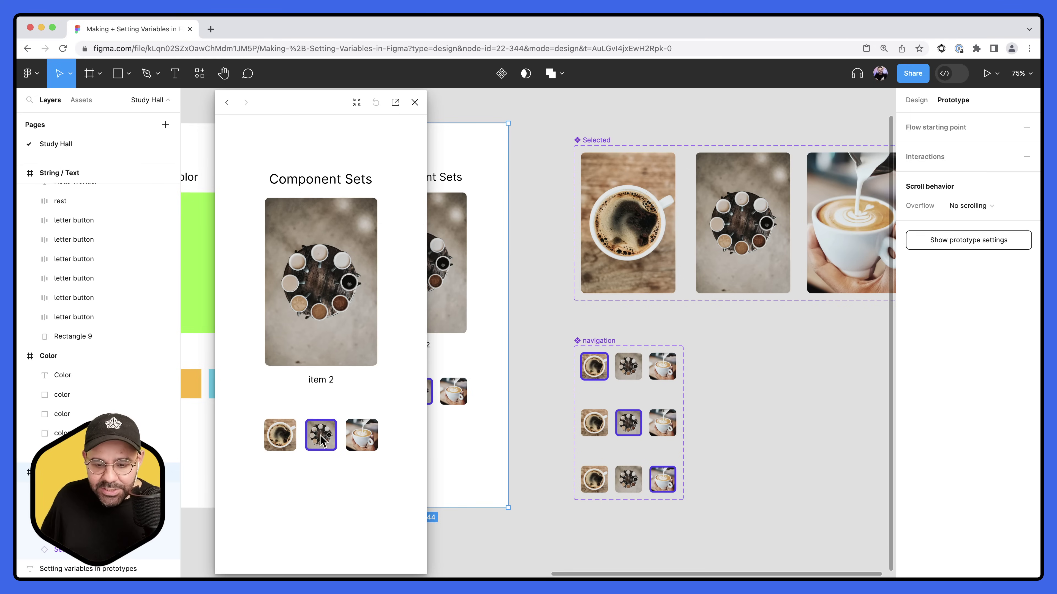
click(362, 433)
click(327, 443)
click(285, 448)
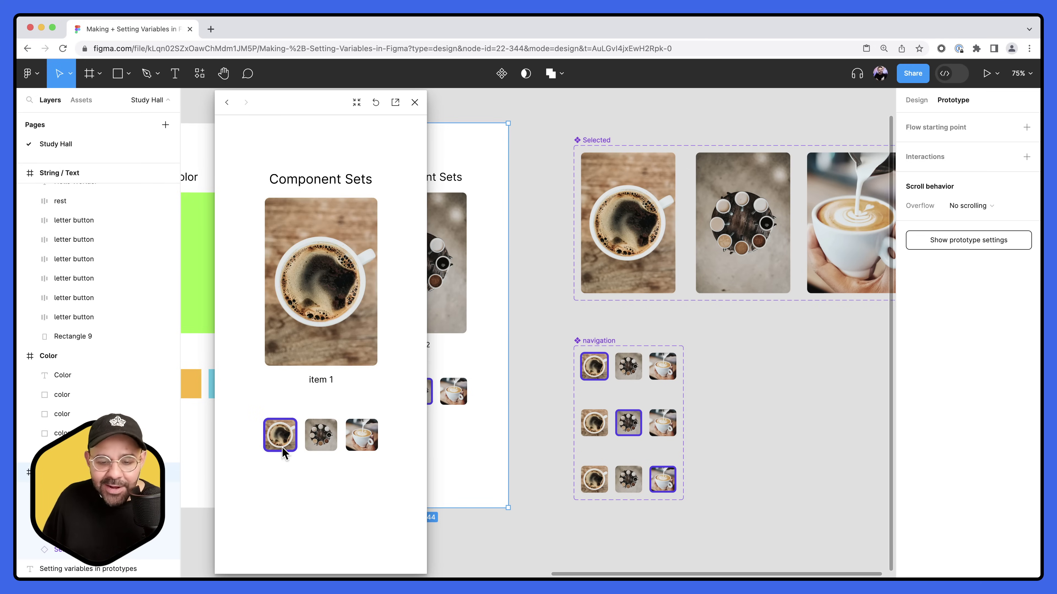
click(415, 102)
click(559, 196)
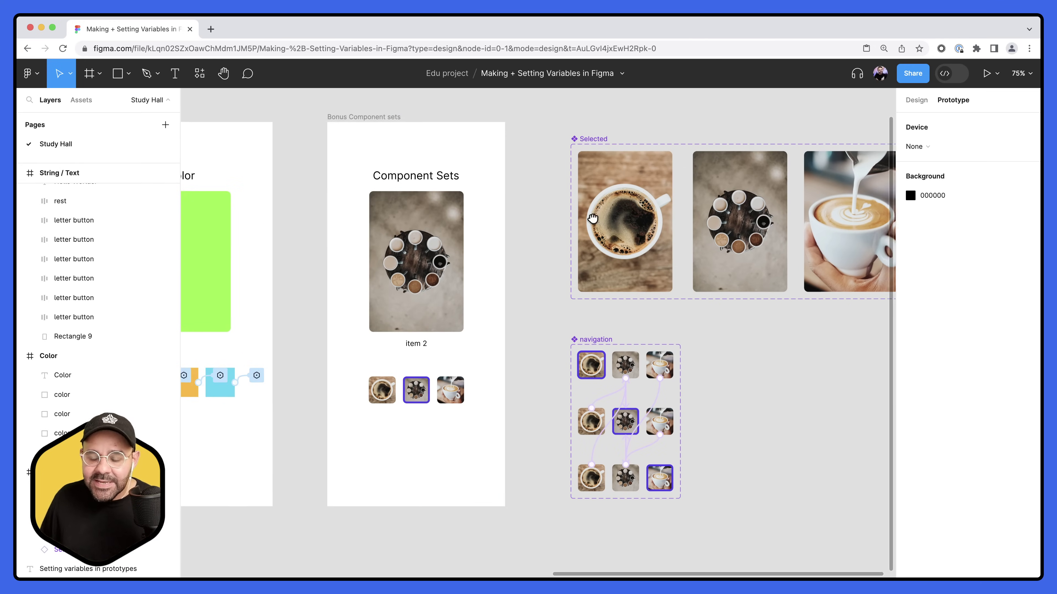
Connect the item 1 variant of the Selected component set to item 2 on click with a 300ms ease-out Dissolve
scroll(533, 227, right, 3)
click(533, 227)
click(532, 227)
drag(574, 225, 603, 234)
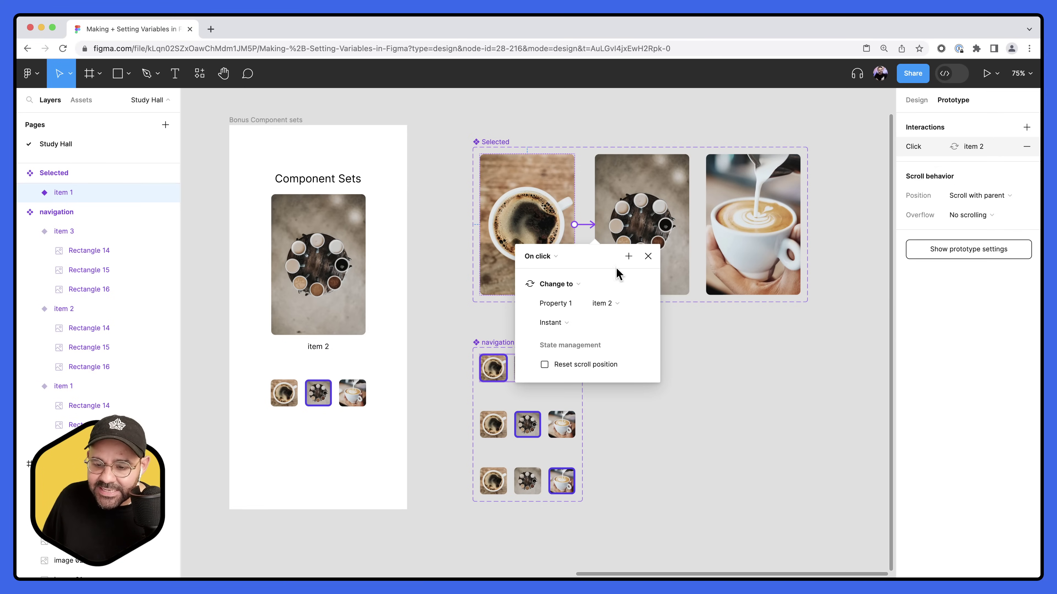
click(593, 326)
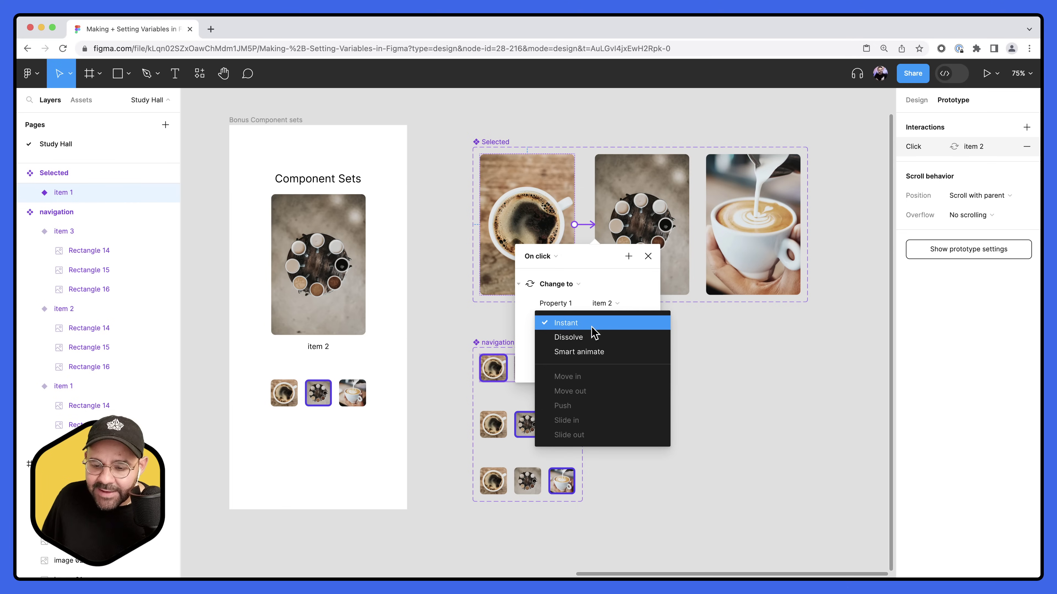
click(583, 337)
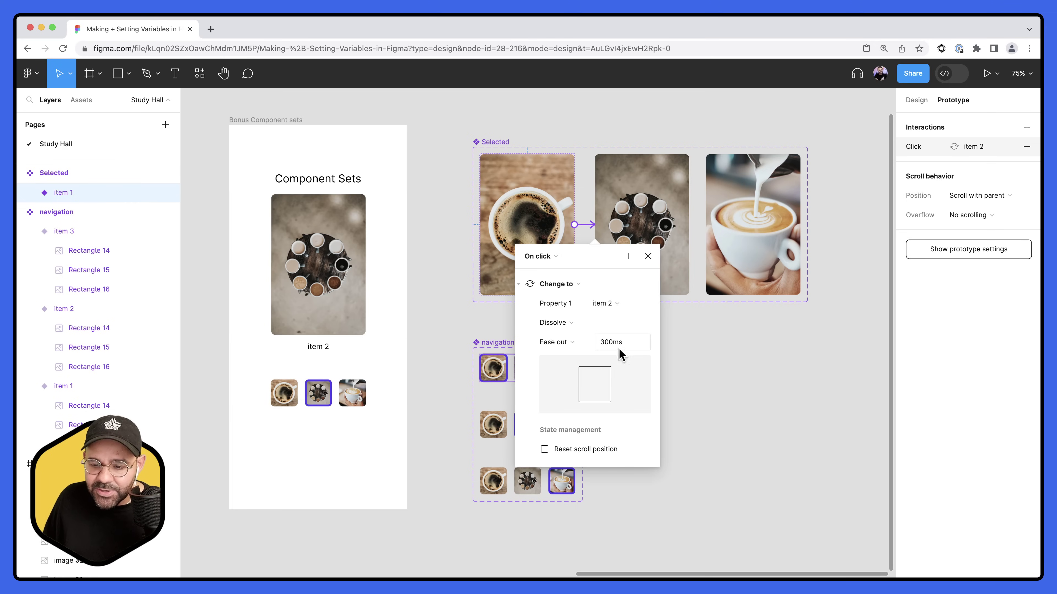
click(680, 364)
Connect the item 2 variant of the Selected component set to item 3 on click with a 300ms ease-out Dissolve
click(668, 271)
drag(689, 225, 753, 225)
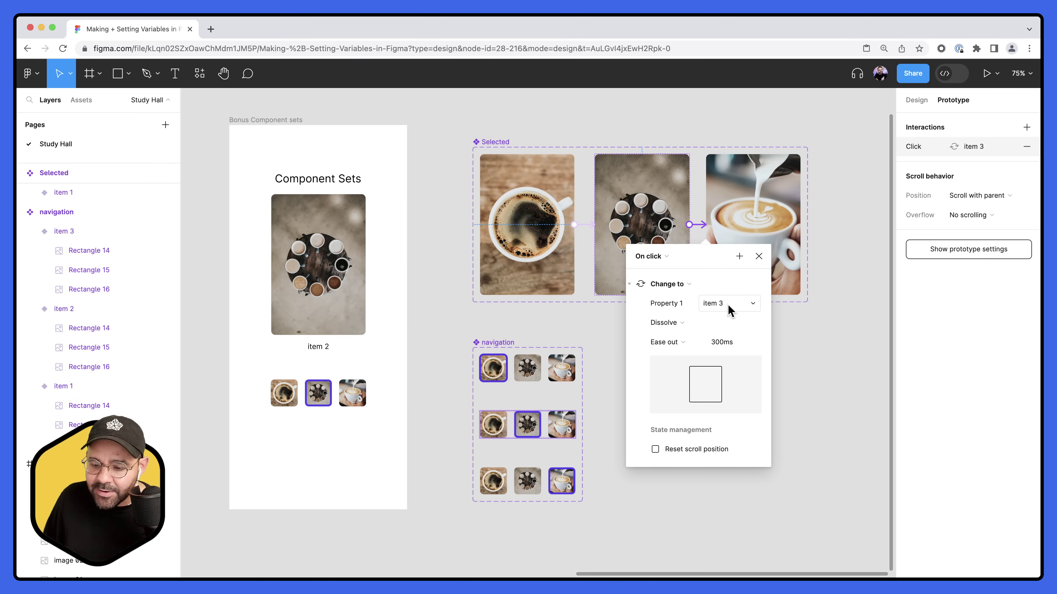
click(759, 256)
Connect the item 3 variant of the Selected component set back to item 1 on click with a 300ms ease-out Dissolve
click(753, 249)
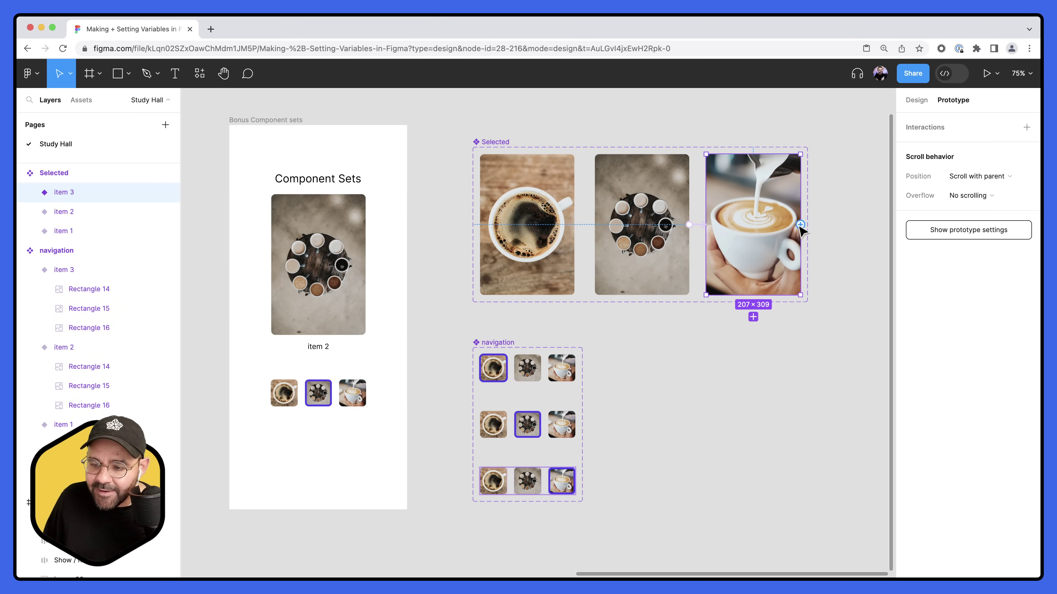
drag(801, 225, 555, 287)
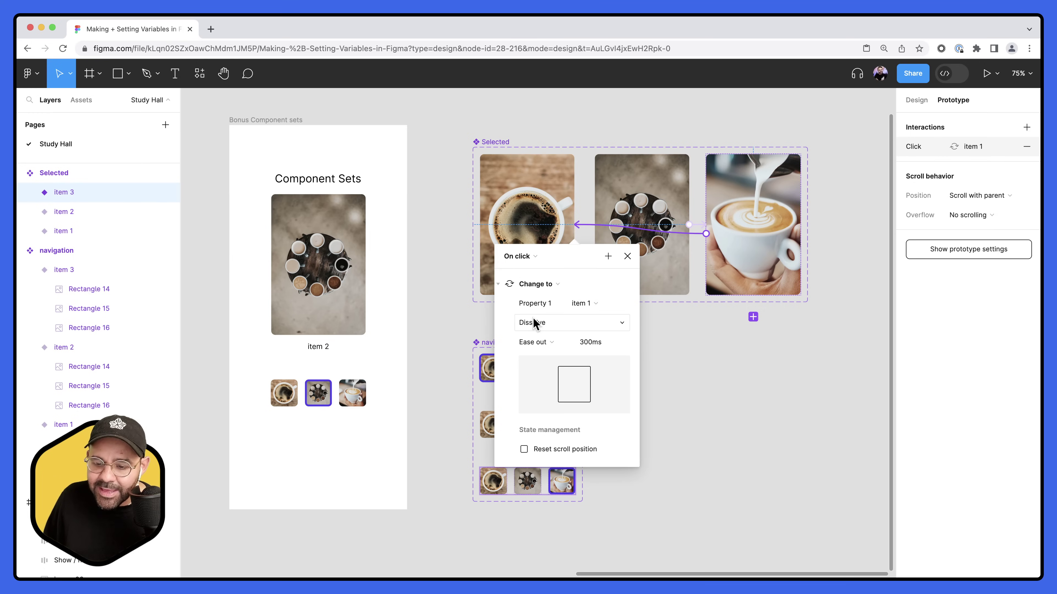
click(724, 375)
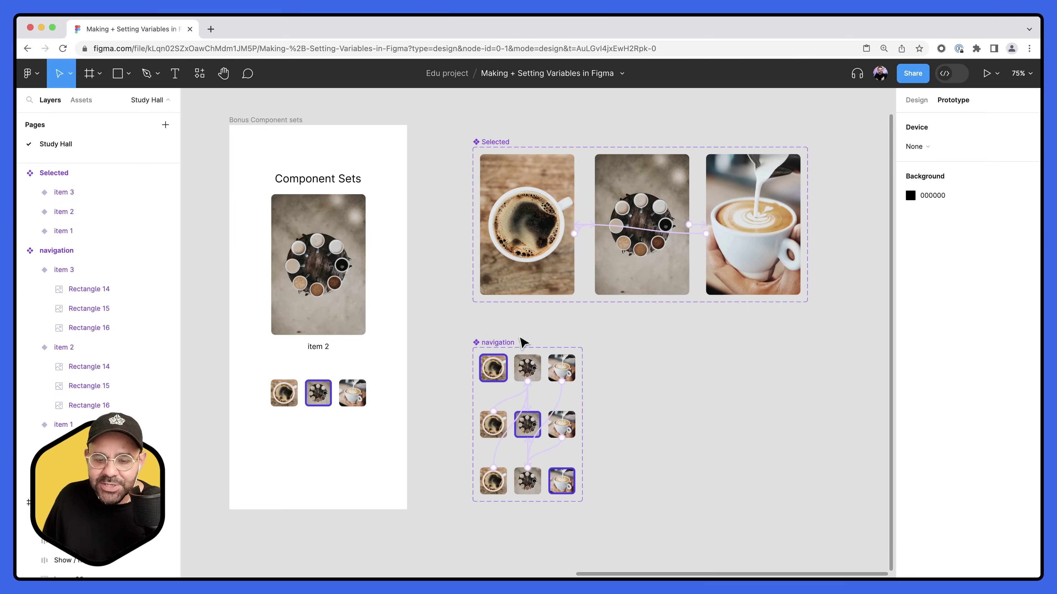
Preview the Bonus Component sets frame and cycle the large image through its three variants several times
click(290, 122)
key(shift+space)
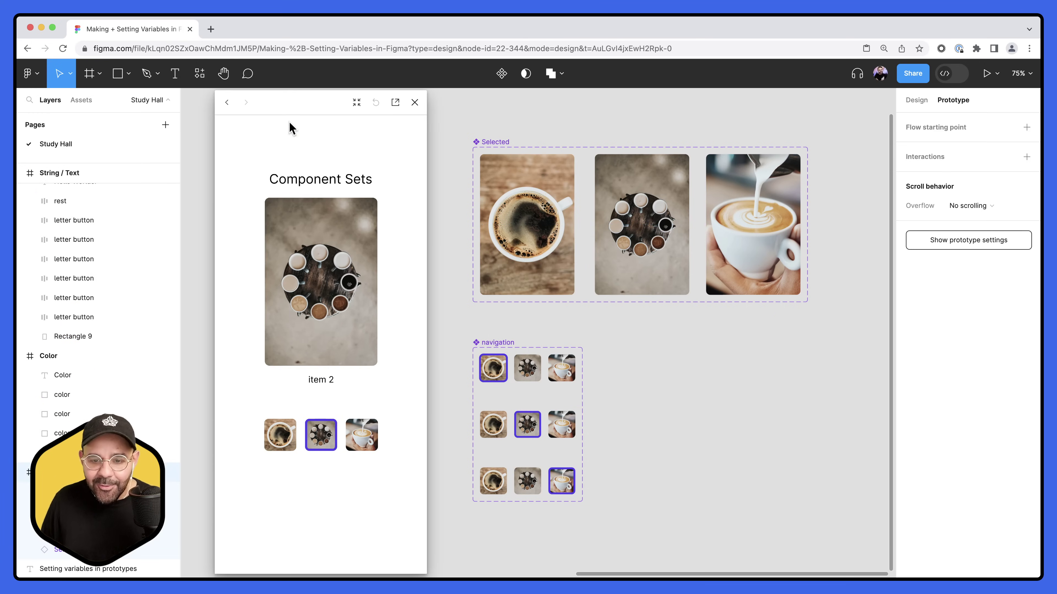
click(339, 293)
click(337, 301)
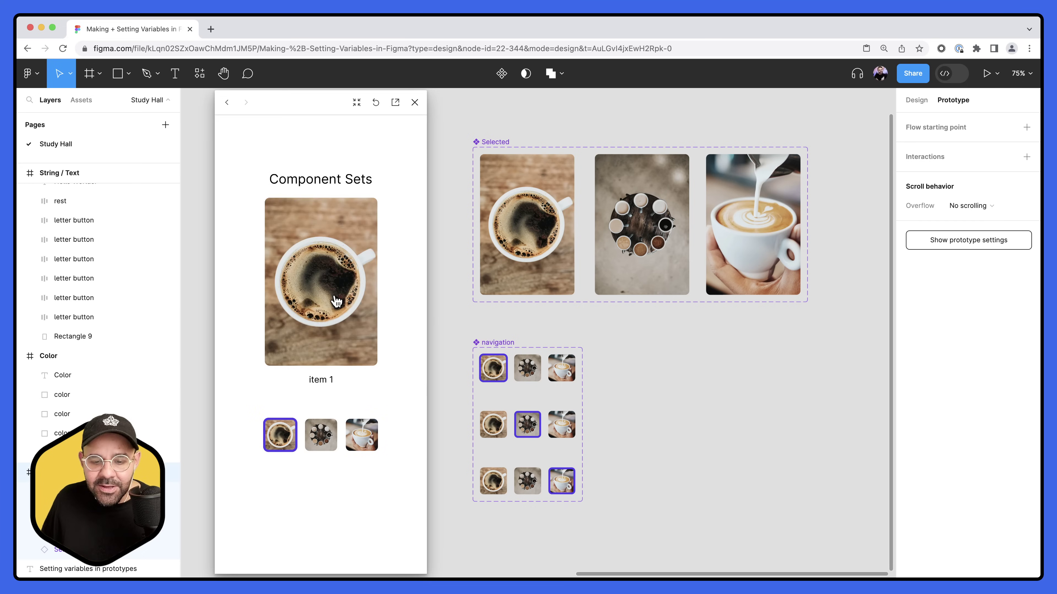
click(337, 301)
click(337, 300)
click(338, 300)
click(337, 300)
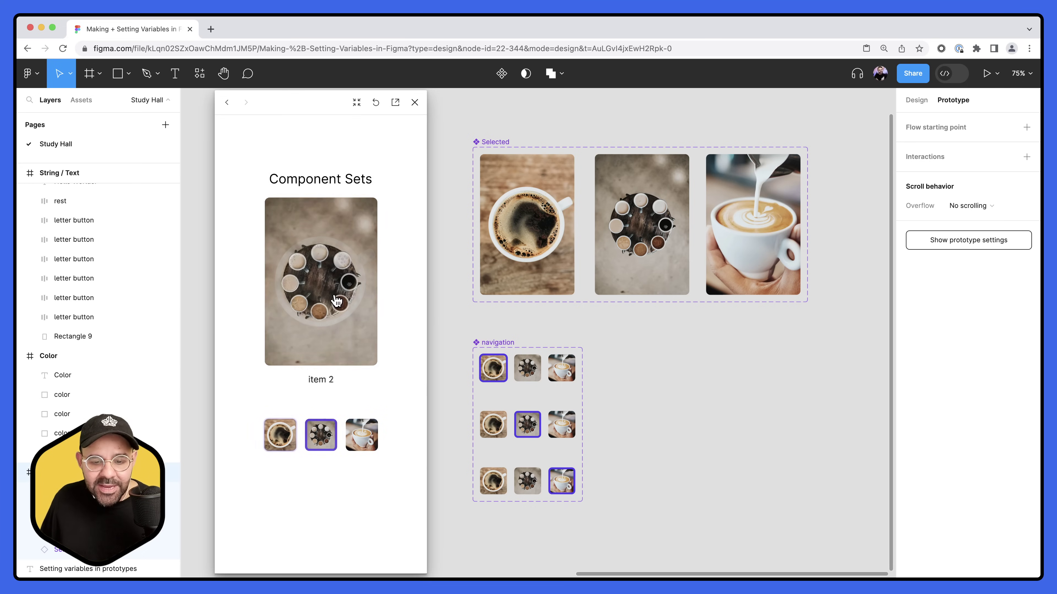
click(337, 300)
click(337, 300)
click(337, 301)
click(337, 300)
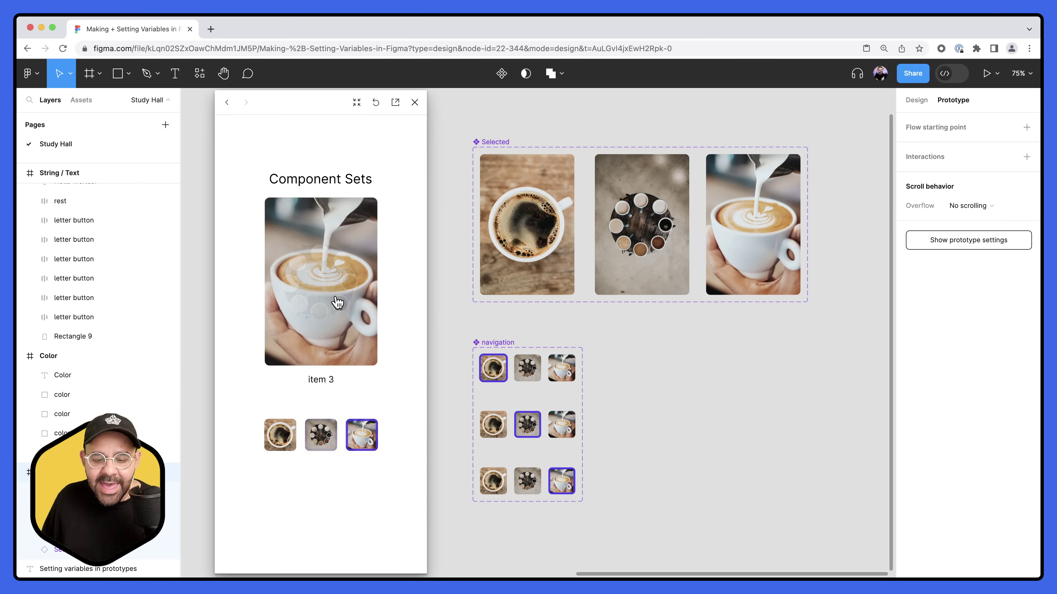
click(337, 301)
click(337, 300)
click(338, 300)
click(337, 301)
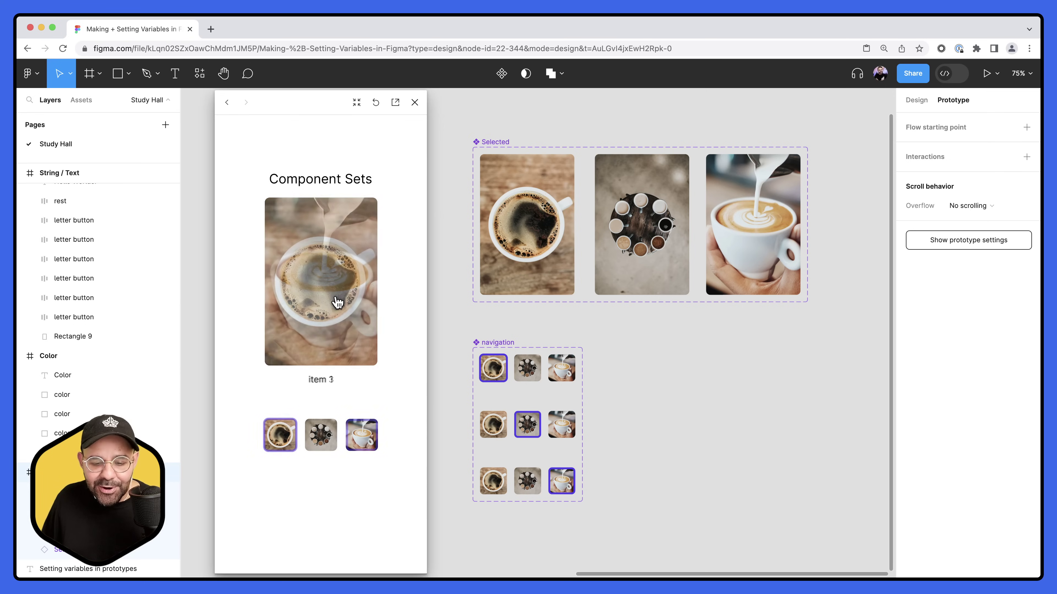
click(337, 301)
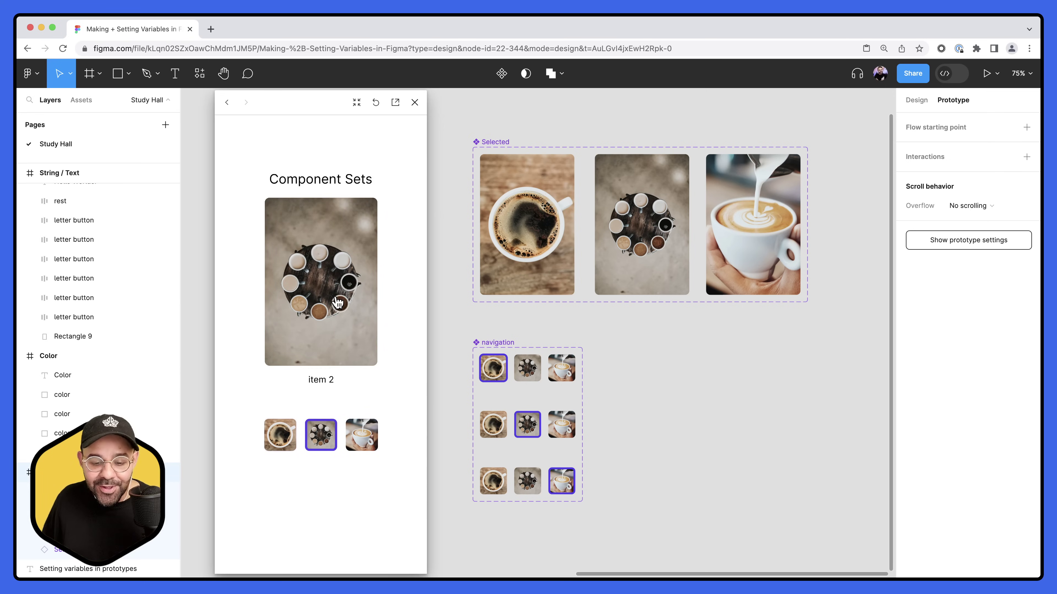
Try the third, second and first navigation thumbnails in the preview, then close it
click(360, 441)
click(323, 446)
click(293, 441)
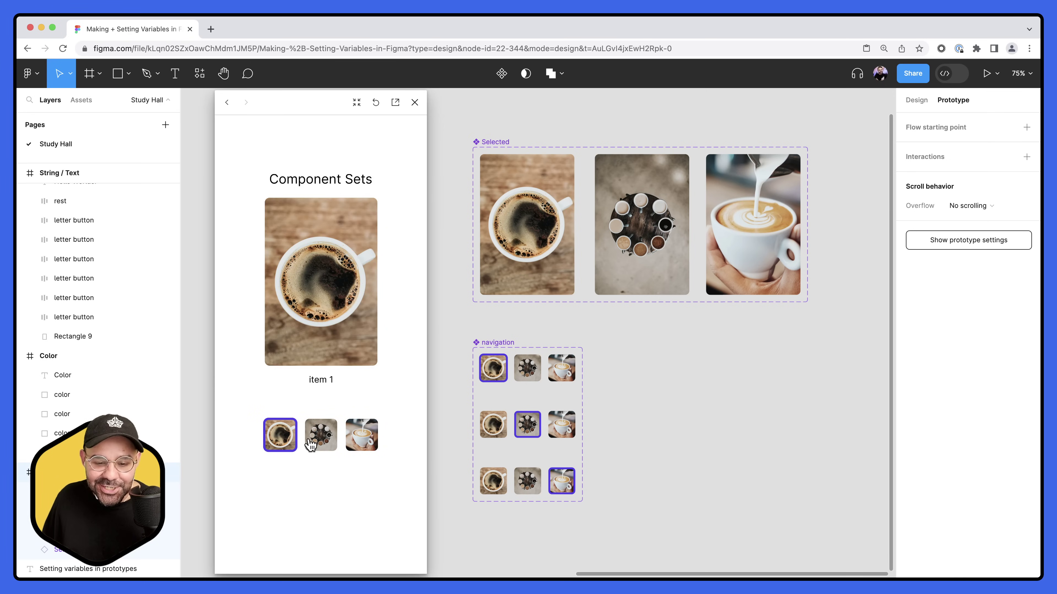
click(415, 102)
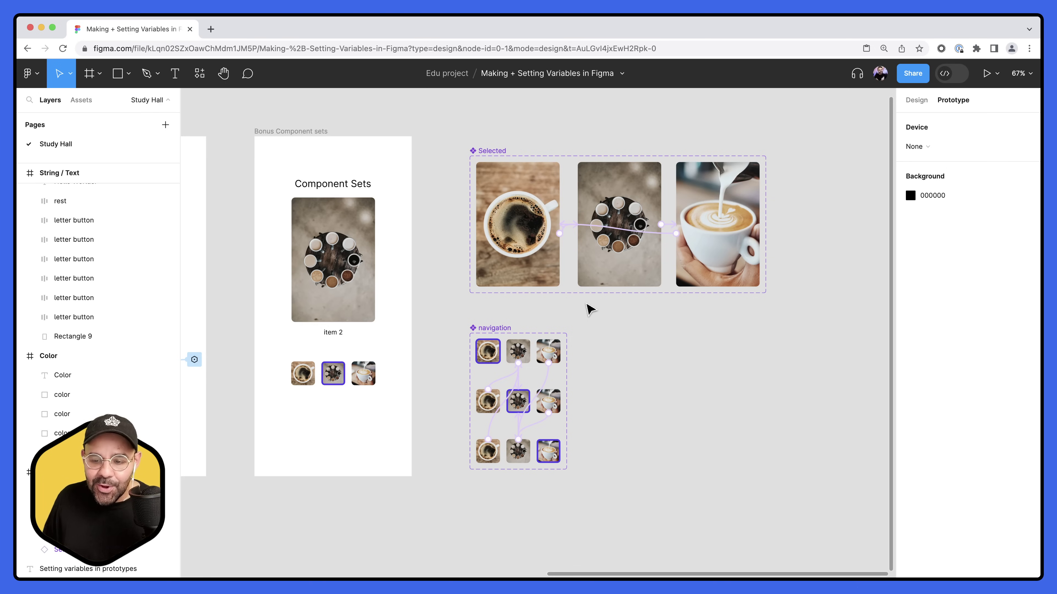
Set the page background color to dark gray 656565
scroll(591, 310, down, 10)
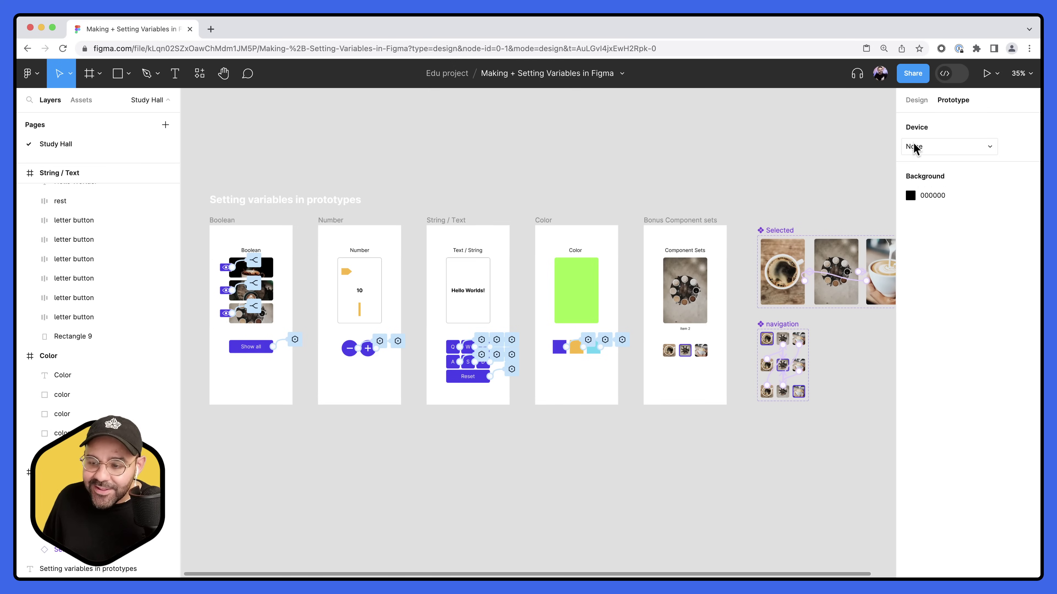
click(916, 101)
click(911, 147)
drag(853, 188, 731, 249)
click(884, 149)
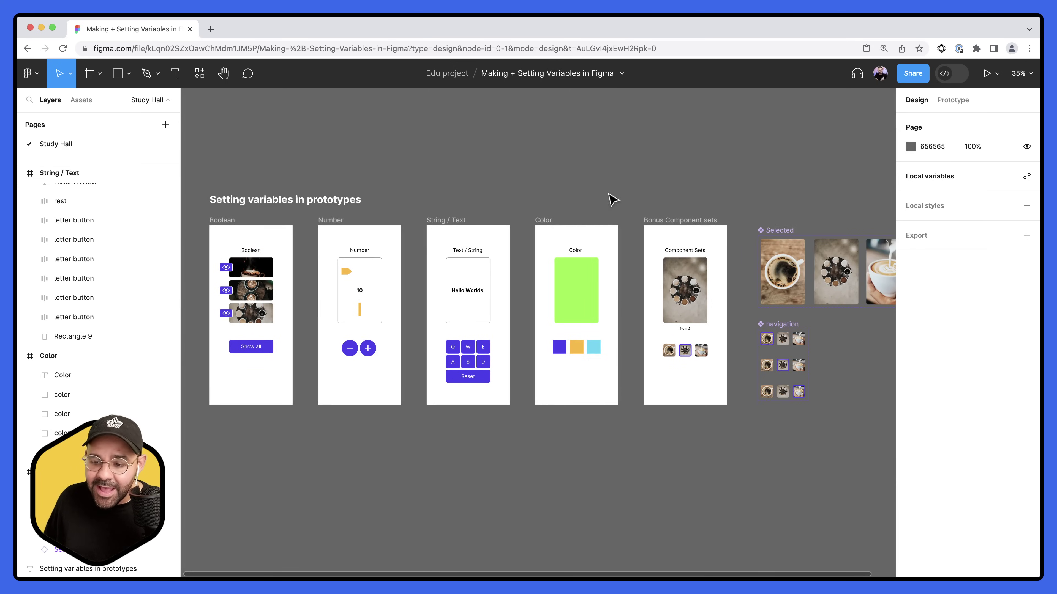
Preview the Boolean frame, toggle the three images' visibility, try Show all, and close the preview
scroll(614, 200, up, 3)
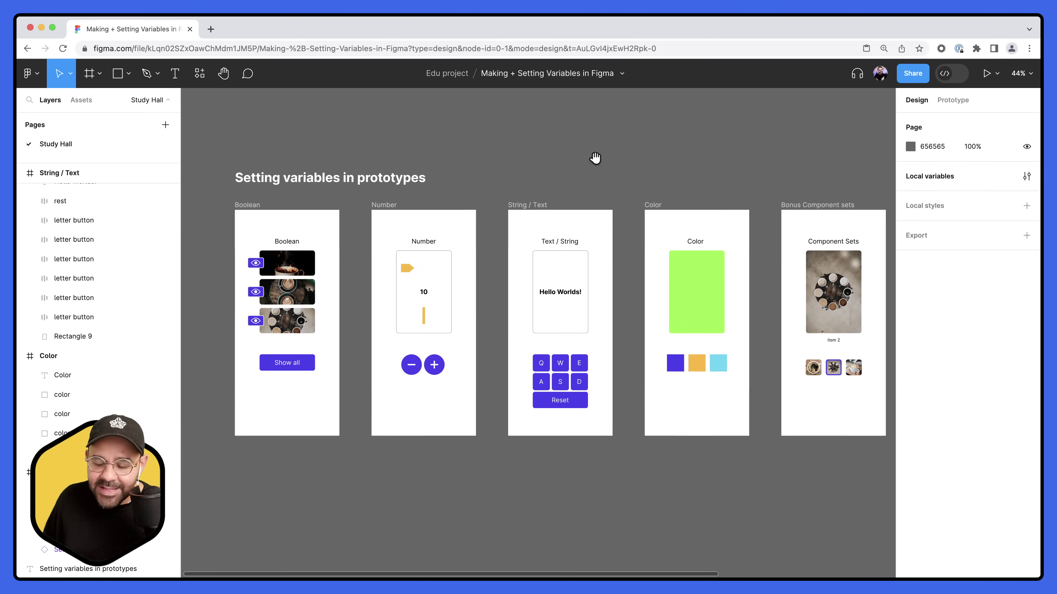
drag(587, 156, 573, 165)
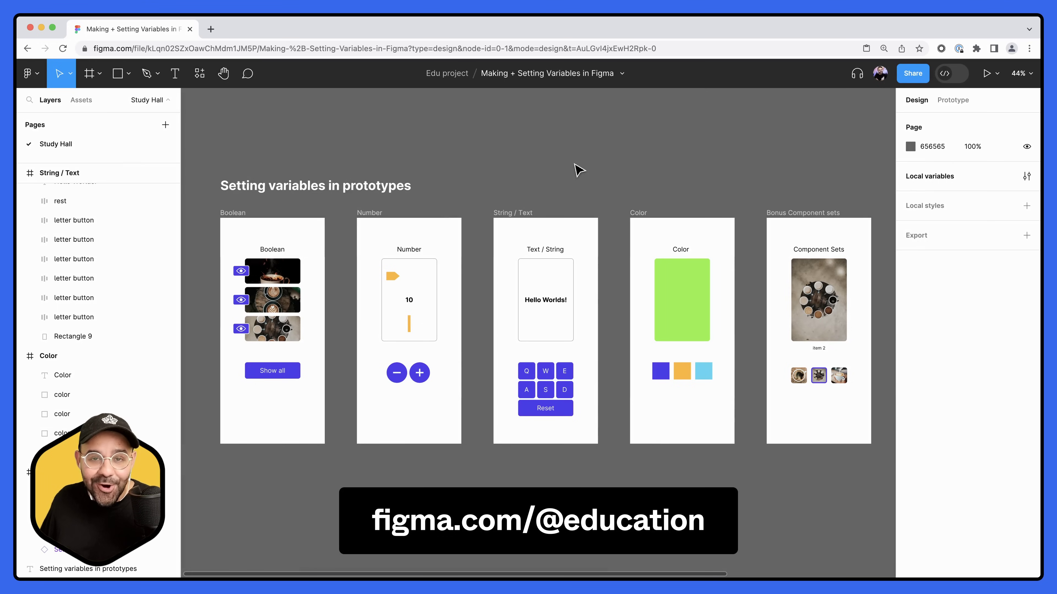
click(232, 213)
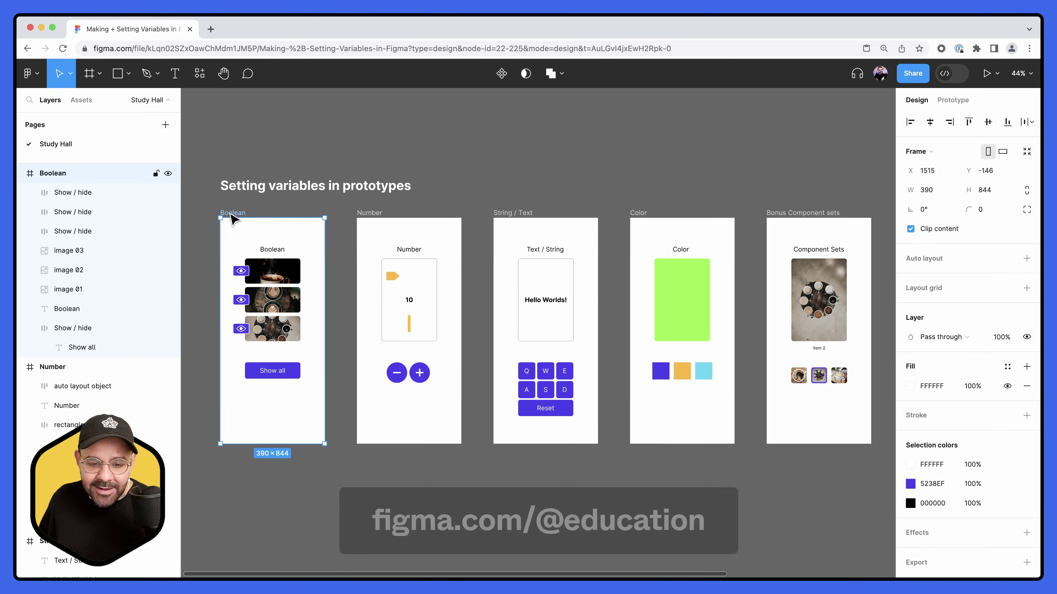
key(shift+space)
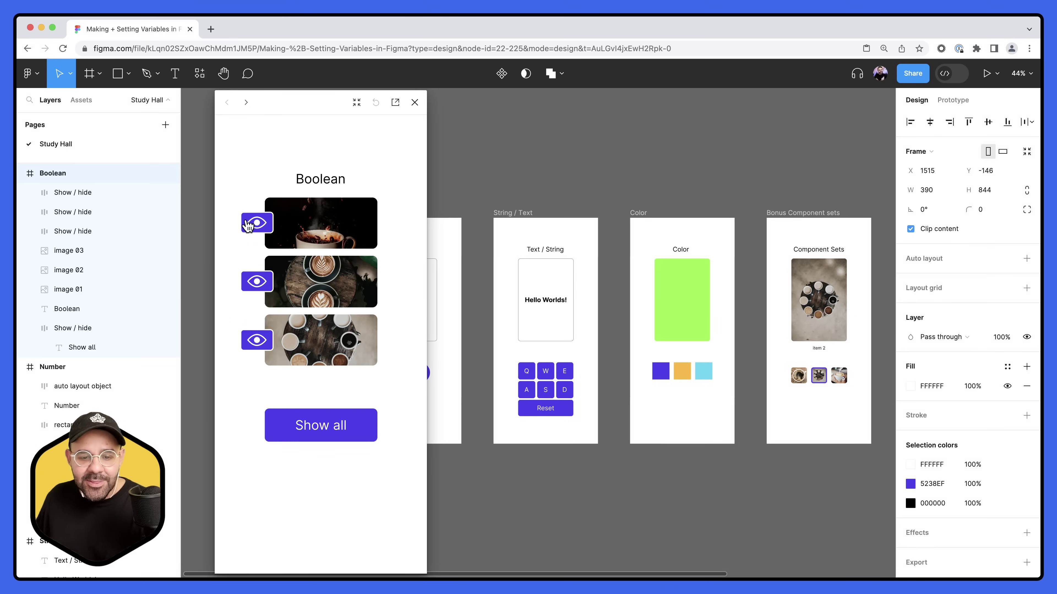
click(257, 225)
click(262, 286)
click(263, 287)
click(257, 225)
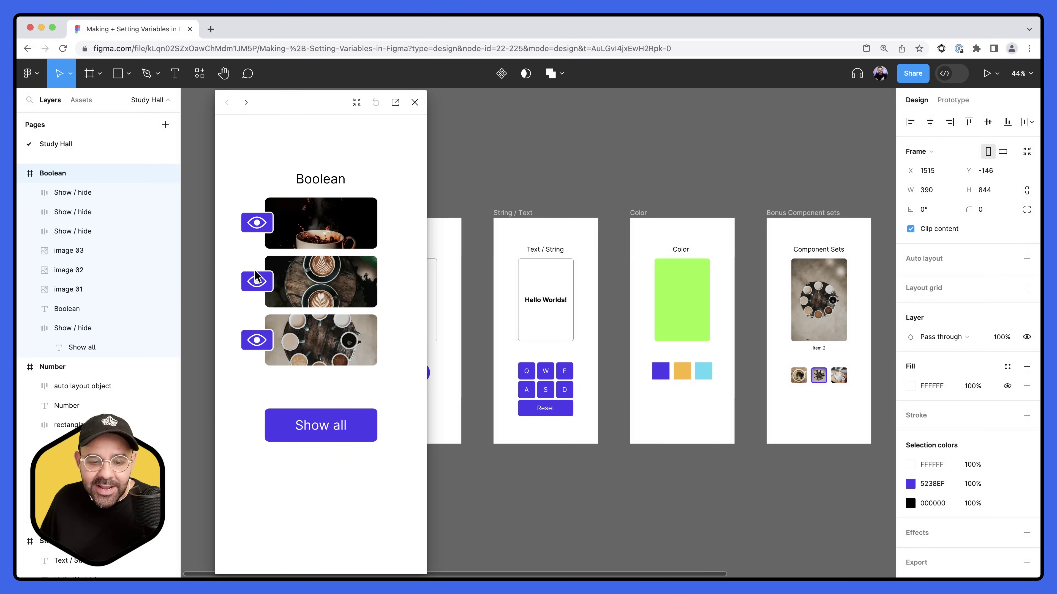
click(254, 283)
click(253, 341)
click(305, 437)
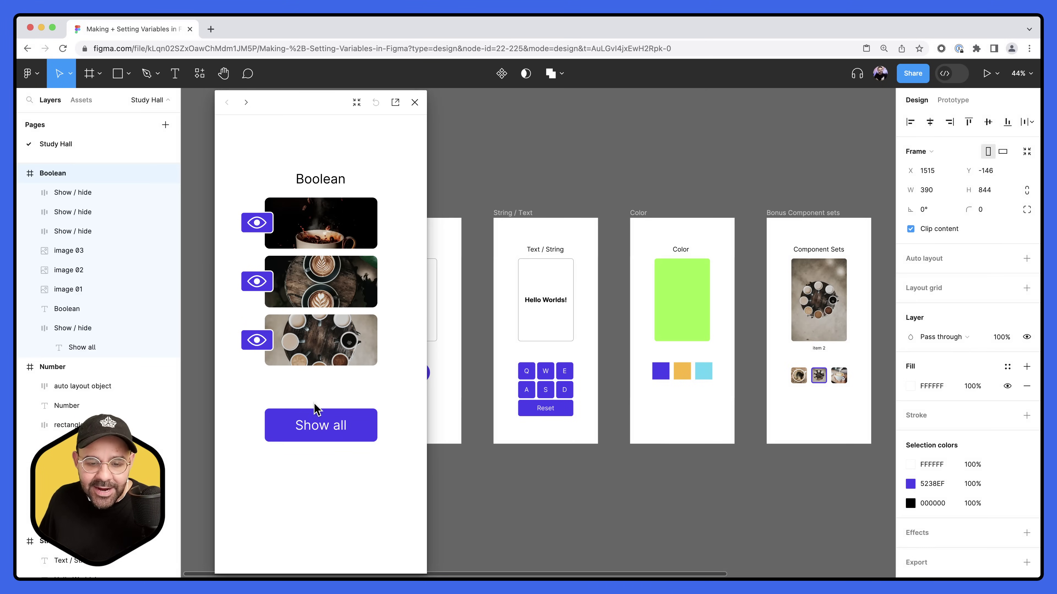
click(415, 102)
click(476, 146)
Preview the Number frame, raise the number with plus, lower it with minus, and close the preview
click(368, 215)
key(shift+space)
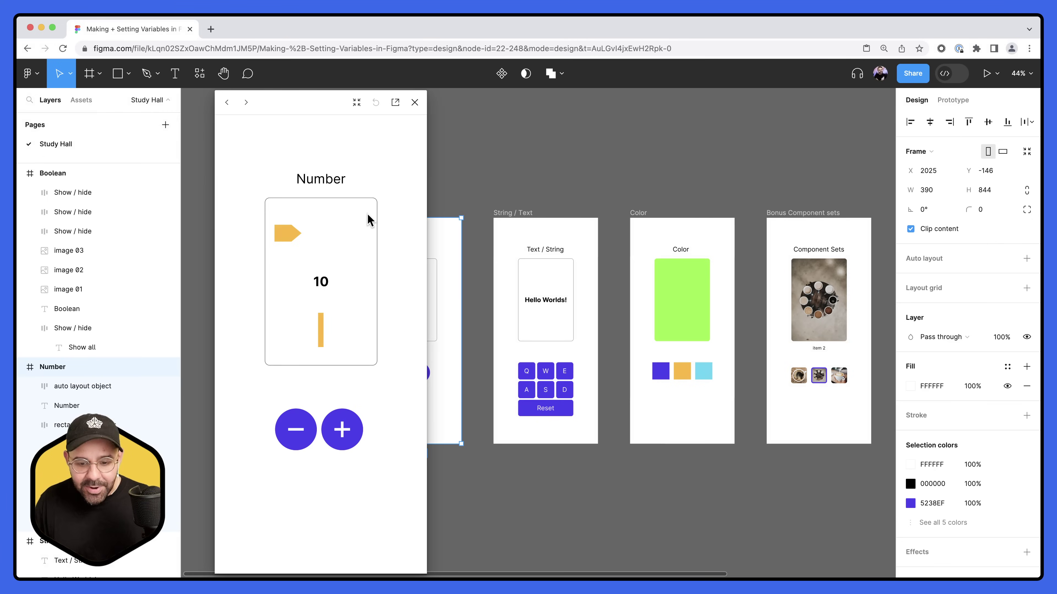
click(341, 430)
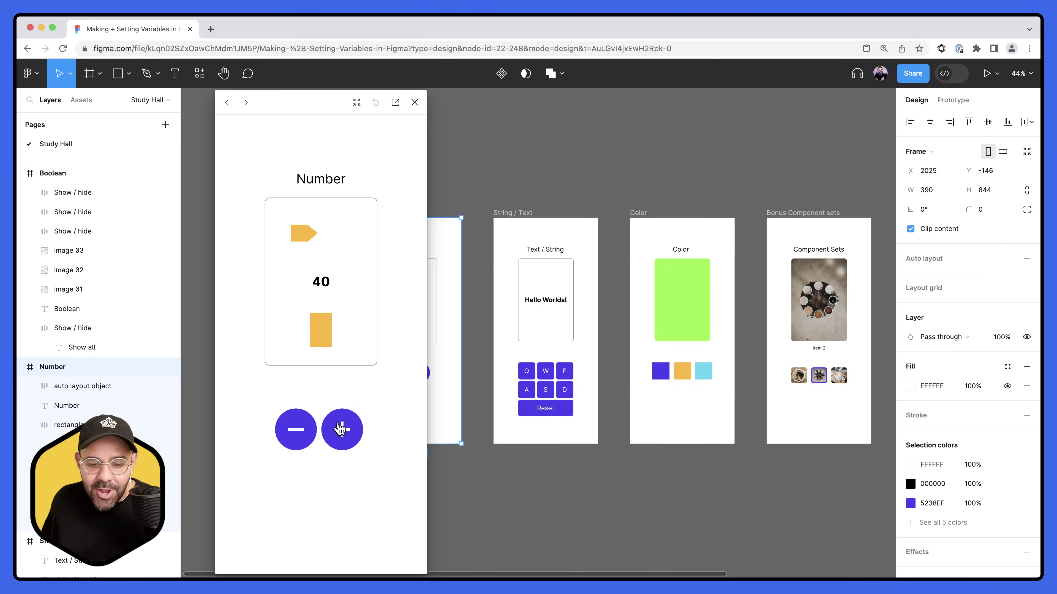
click(341, 430)
click(341, 430)
click(295, 429)
click(295, 430)
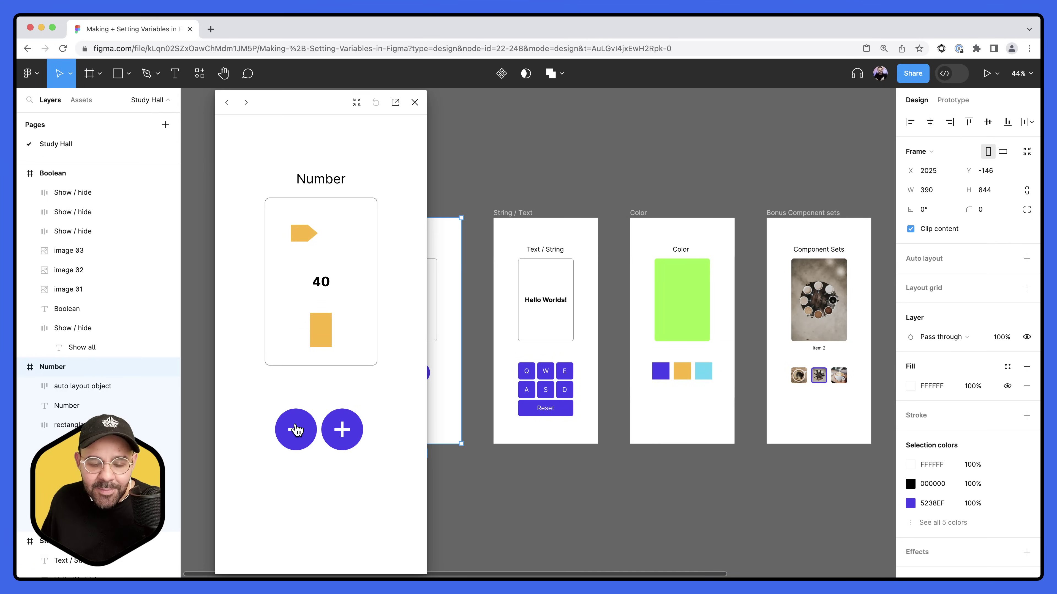
click(415, 103)
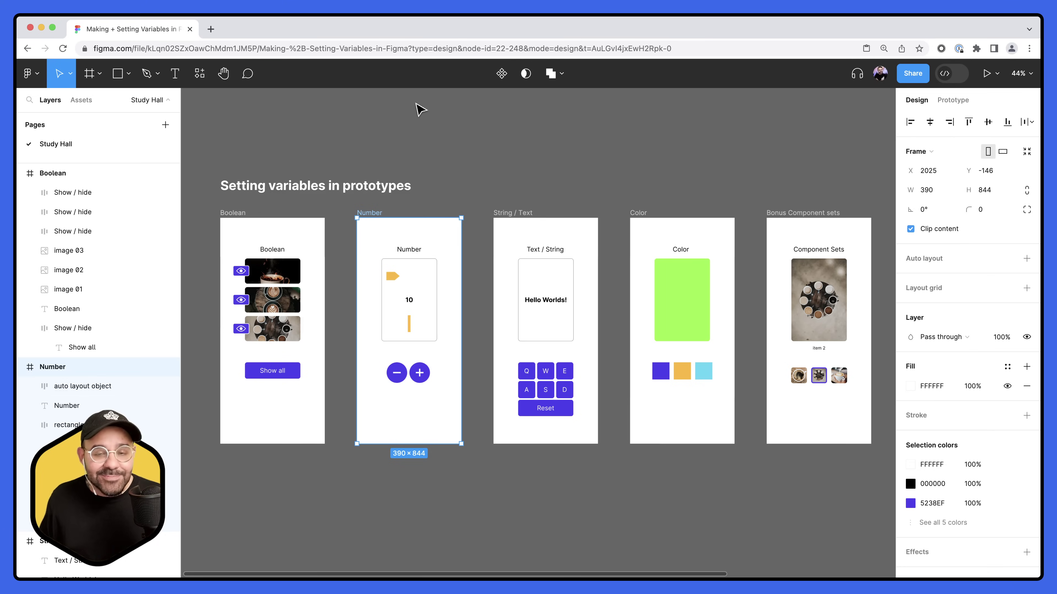
Preview the String / Text frame, append WWWWQQQAASSDD with the letter buttons, and reset the text
click(511, 214)
key(shift+space)
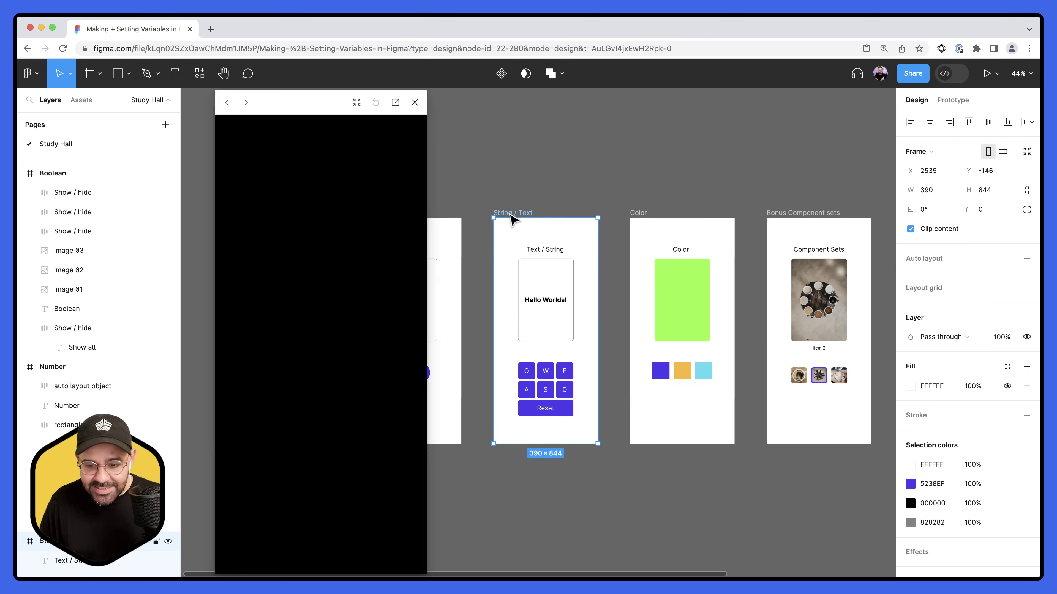
click(321, 426)
click(321, 426)
click(321, 426)
click(321, 427)
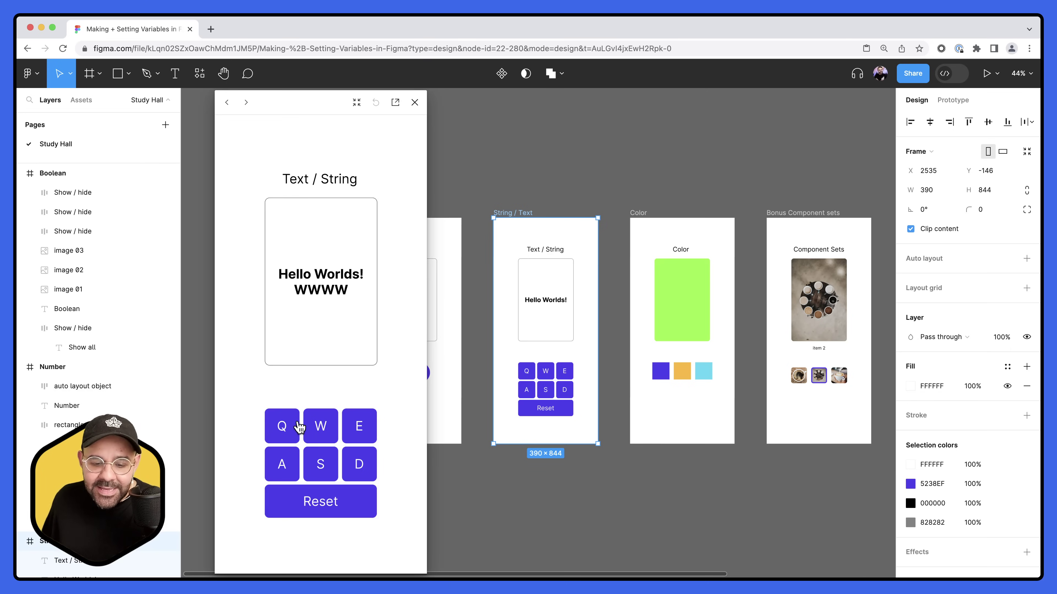
click(287, 428)
click(287, 427)
click(287, 428)
click(294, 464)
click(294, 464)
click(320, 465)
click(320, 465)
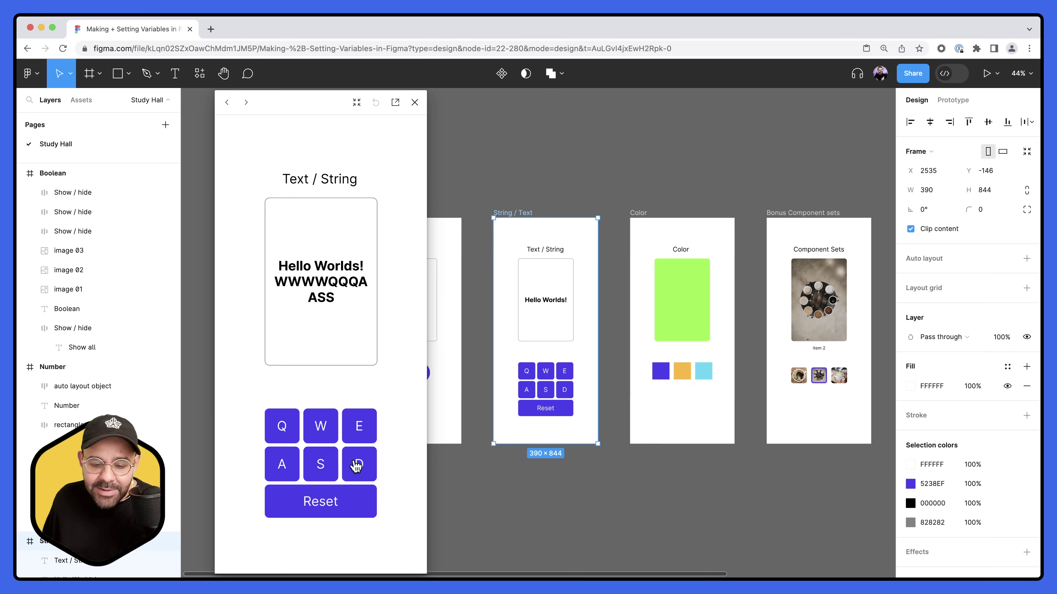
click(357, 467)
click(357, 466)
click(331, 494)
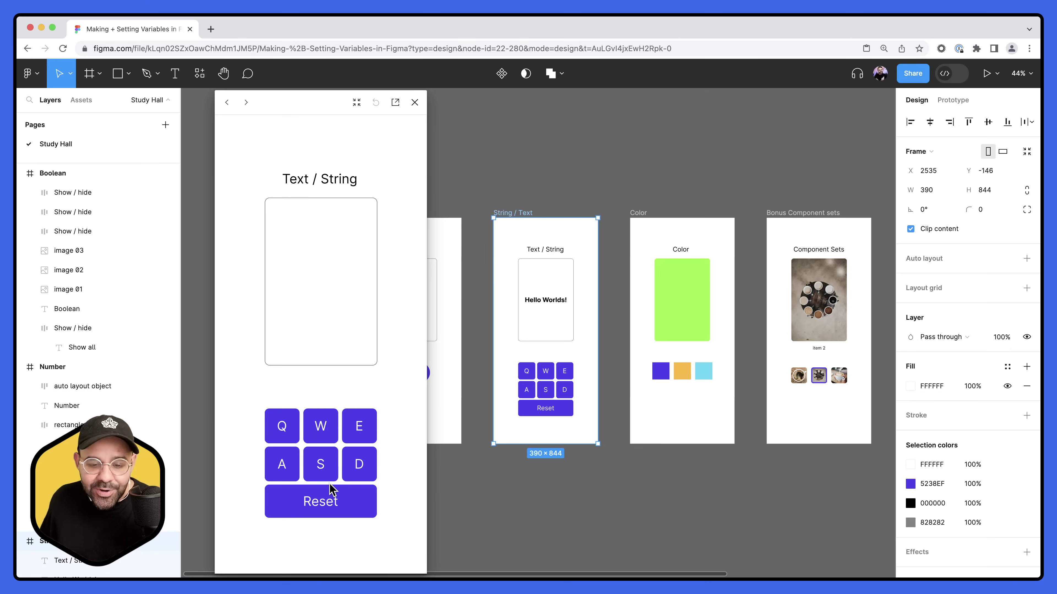
Enter WASDQWE with the preview's letter buttons, reset the text, and close the preview
click(319, 437)
click(283, 461)
click(311, 467)
click(348, 472)
click(283, 427)
click(321, 429)
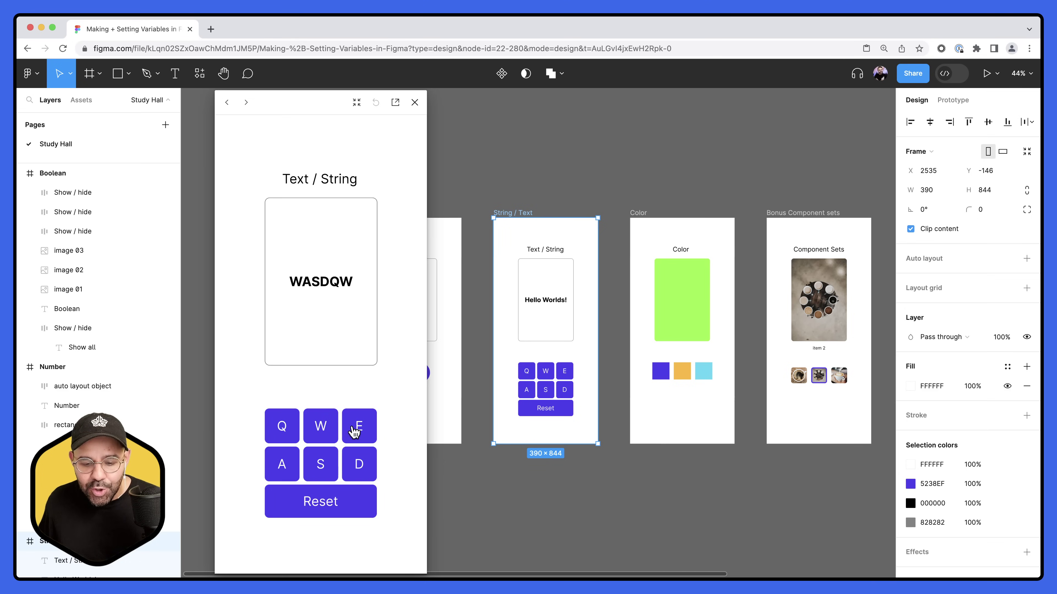
click(356, 426)
click(338, 510)
click(414, 103)
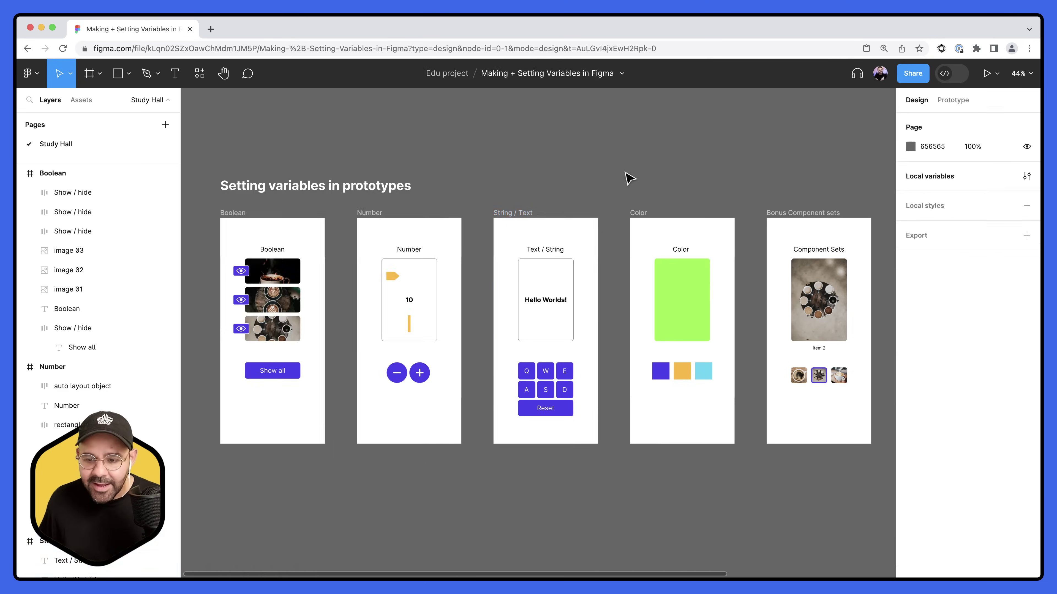
Preview the Color frame, switch the rectangle between light blue, orange and purple with the swatches, and close the preview
click(638, 215)
key(shift+space)
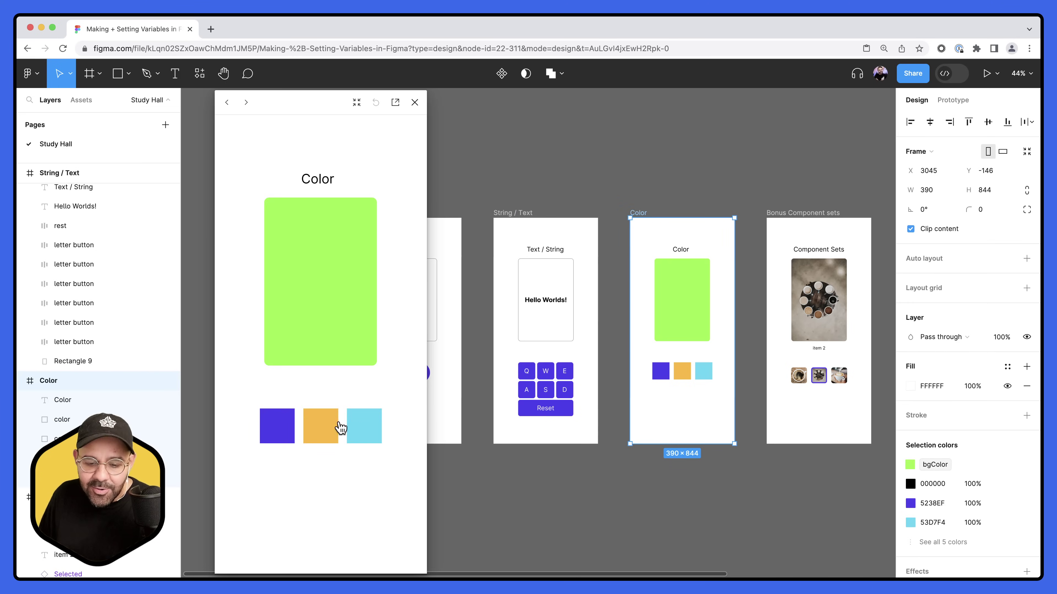
click(354, 426)
click(327, 431)
click(354, 433)
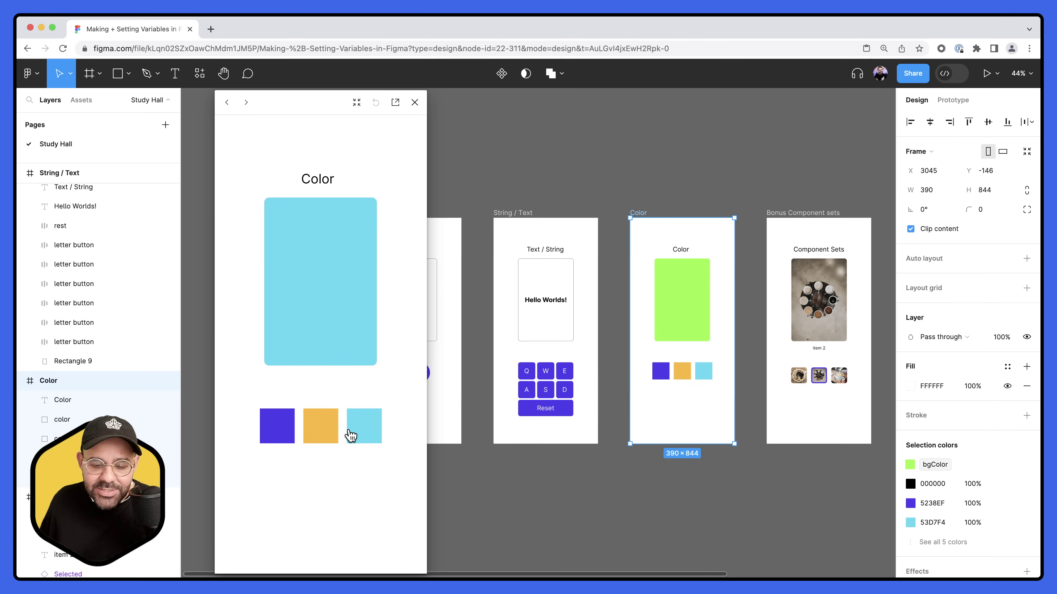
click(320, 440)
click(291, 437)
click(362, 434)
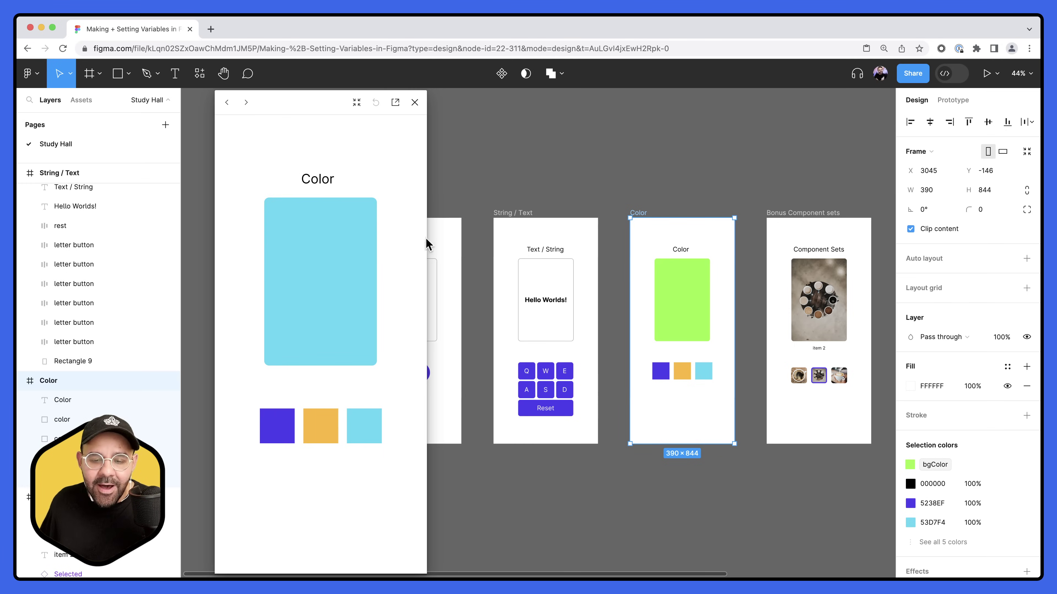
click(414, 102)
Preview the Bonus Component sets frame and advance its large coffee image to item 1
scroll(482, 125, right, 5)
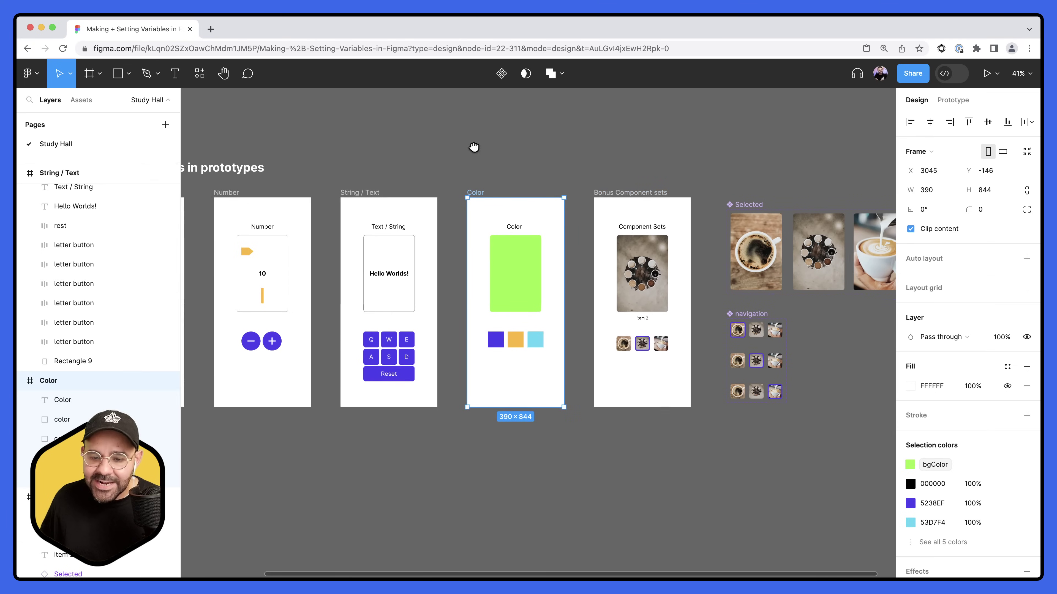
click(615, 193)
scroll(729, 179, right, 5)
scroll(582, 196, up, 5)
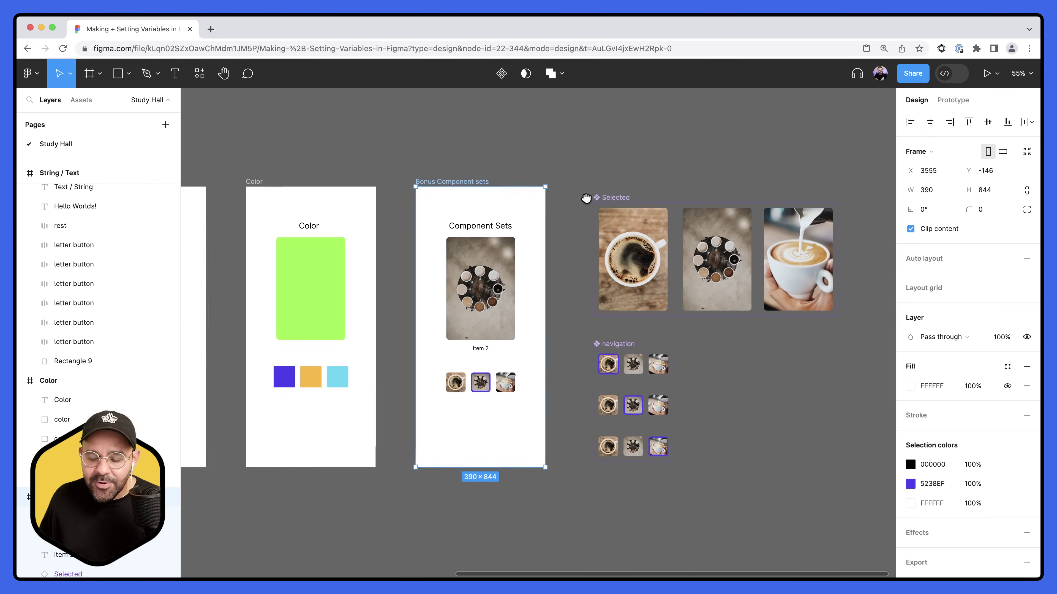
scroll(474, 181, right, 3)
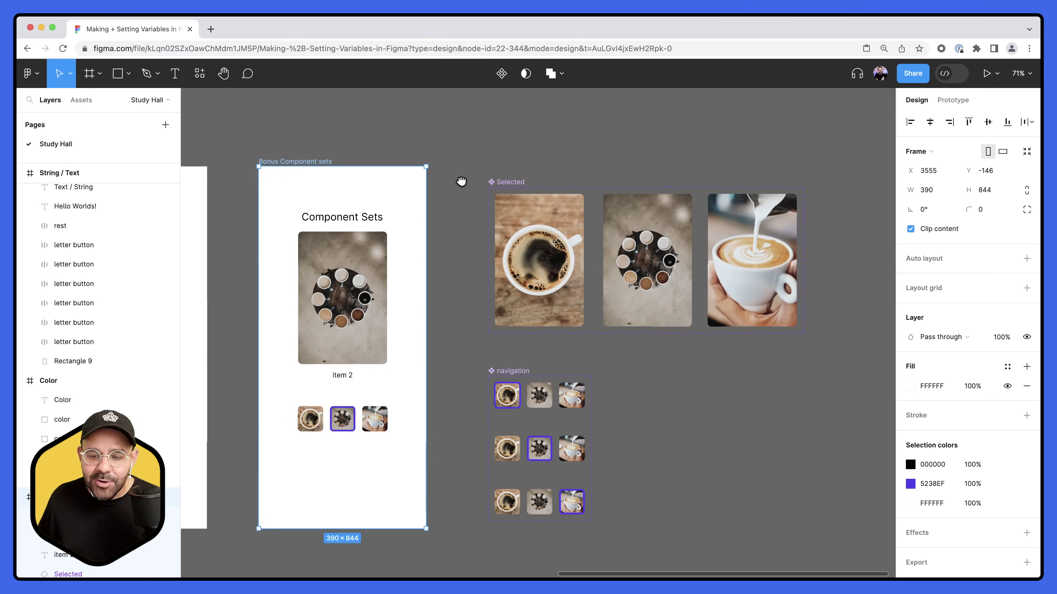
scroll(589, 212, up, 3)
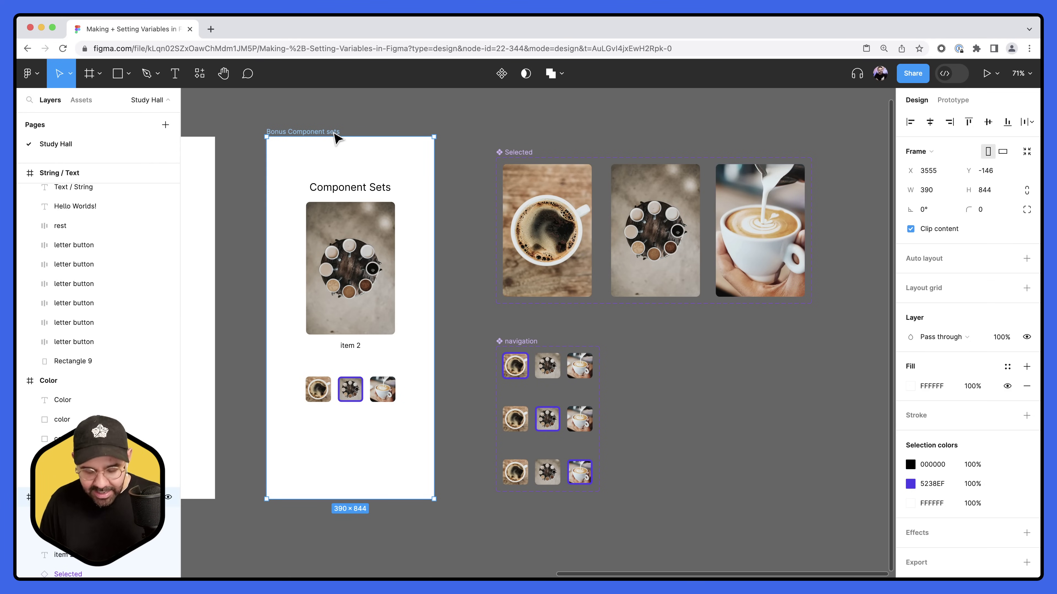
key(shift+space)
click(342, 351)
click(341, 352)
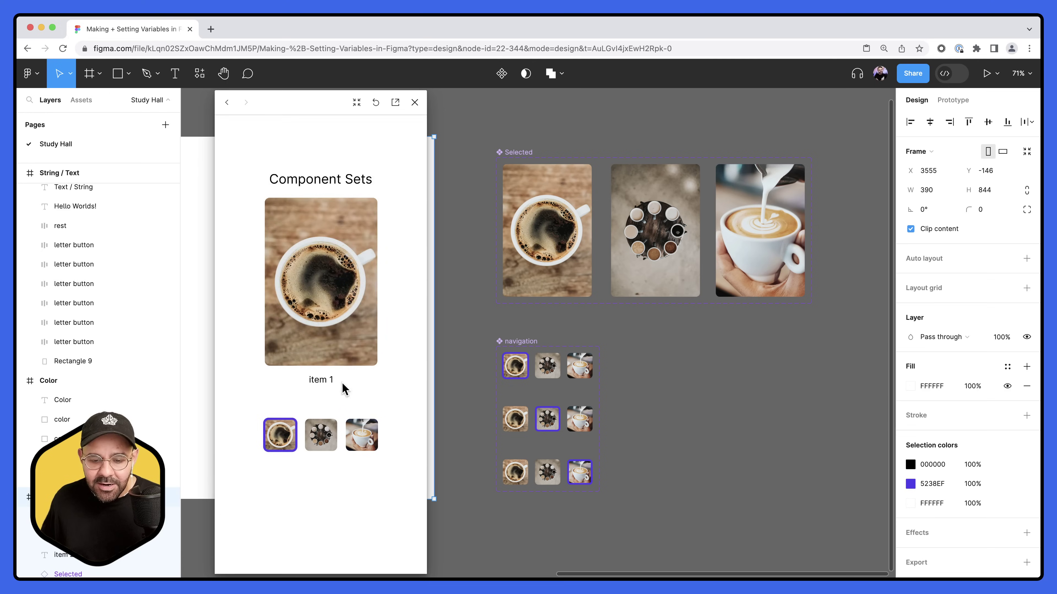
Cycle through the component set items with the preview's large image, and choose the middle thumbnail for item 2
click(346, 350)
click(345, 349)
click(345, 349)
click(345, 349)
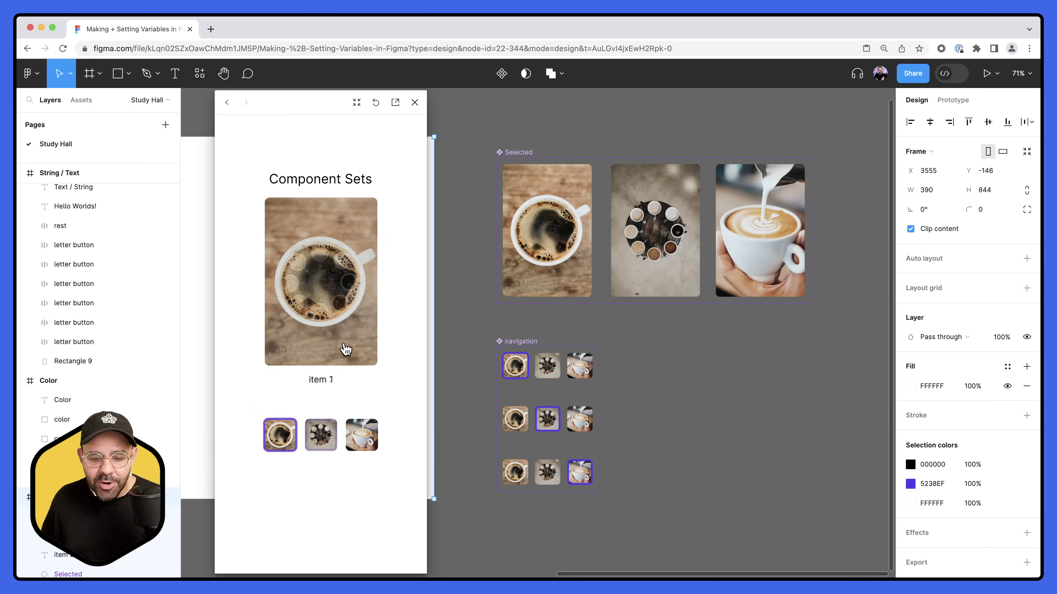
click(346, 349)
click(333, 433)
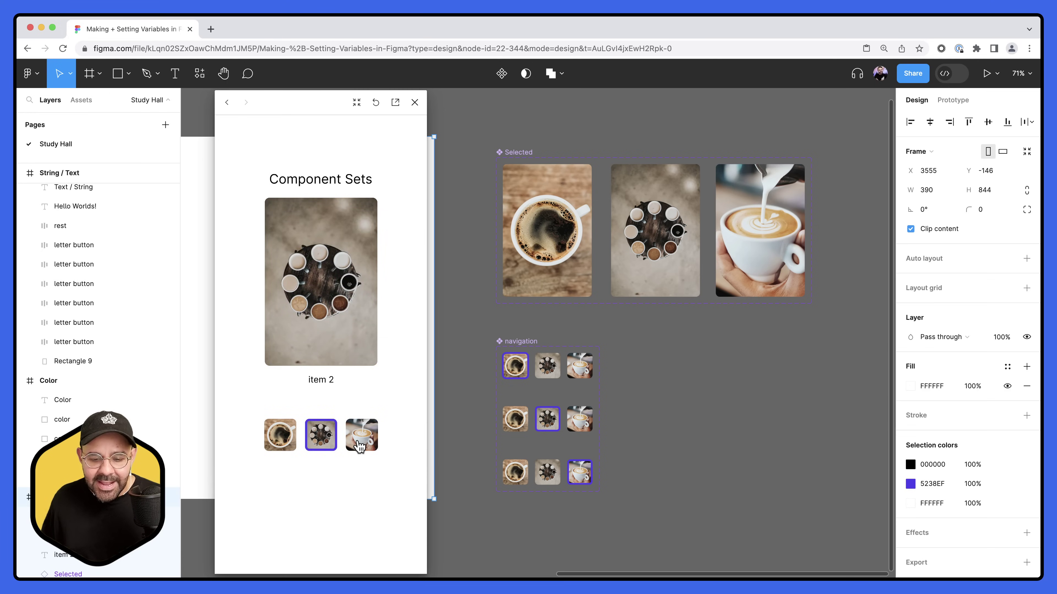
Cycle the preview's large image through item 1 back to item 2, and close the preview
click(328, 310)
click(327, 308)
click(328, 309)
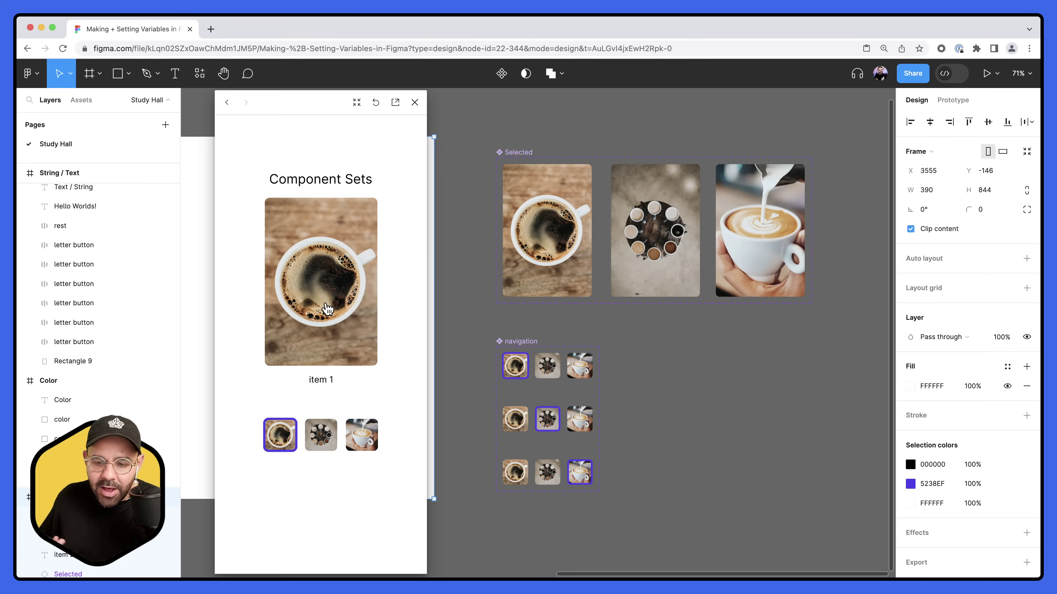
click(329, 310)
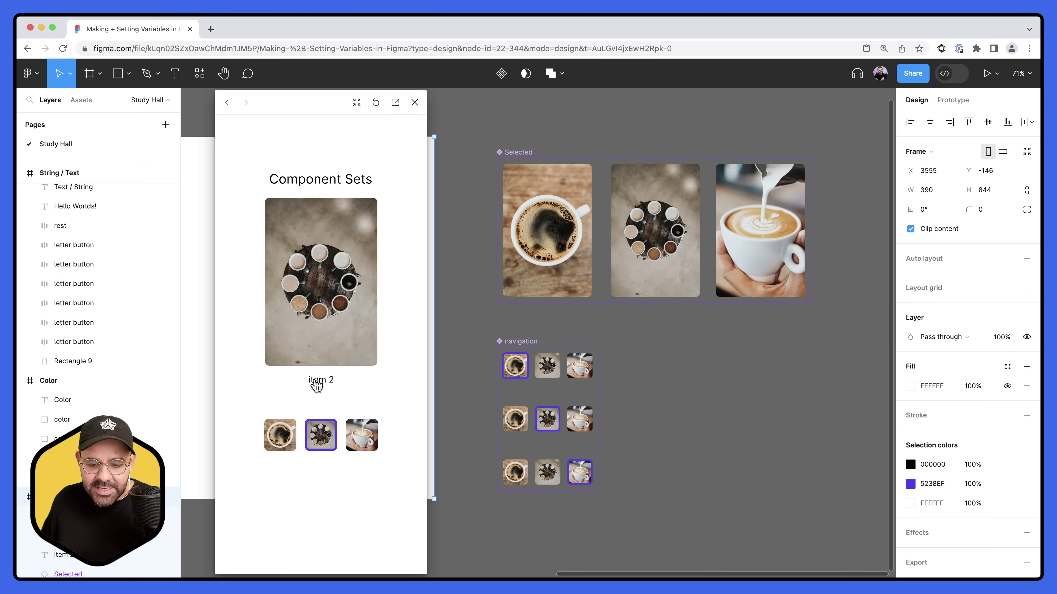
click(415, 102)
scroll(684, 202, down, 5)
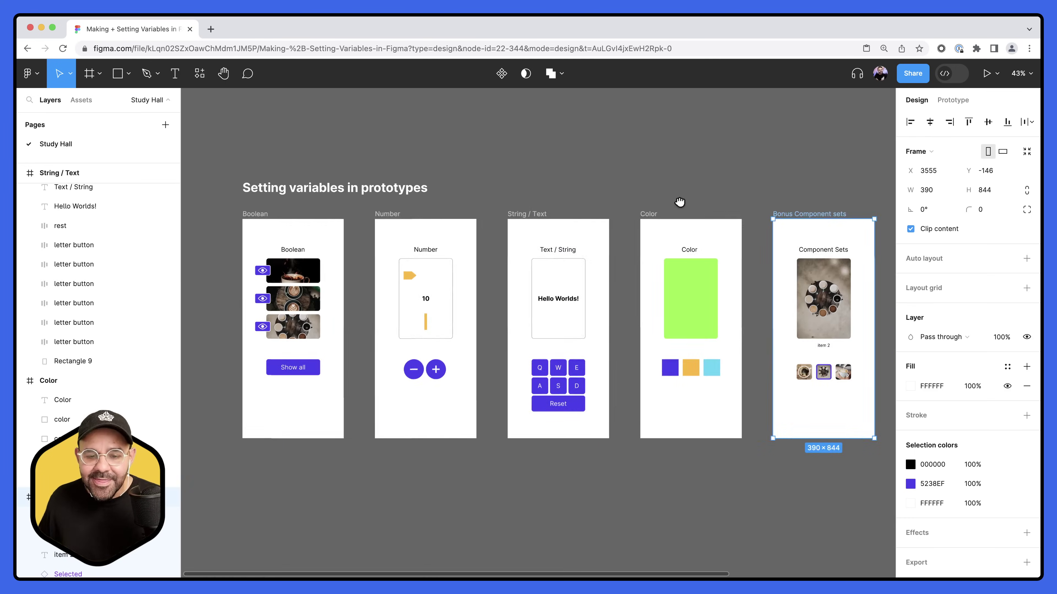
drag(684, 203, 630, 205)
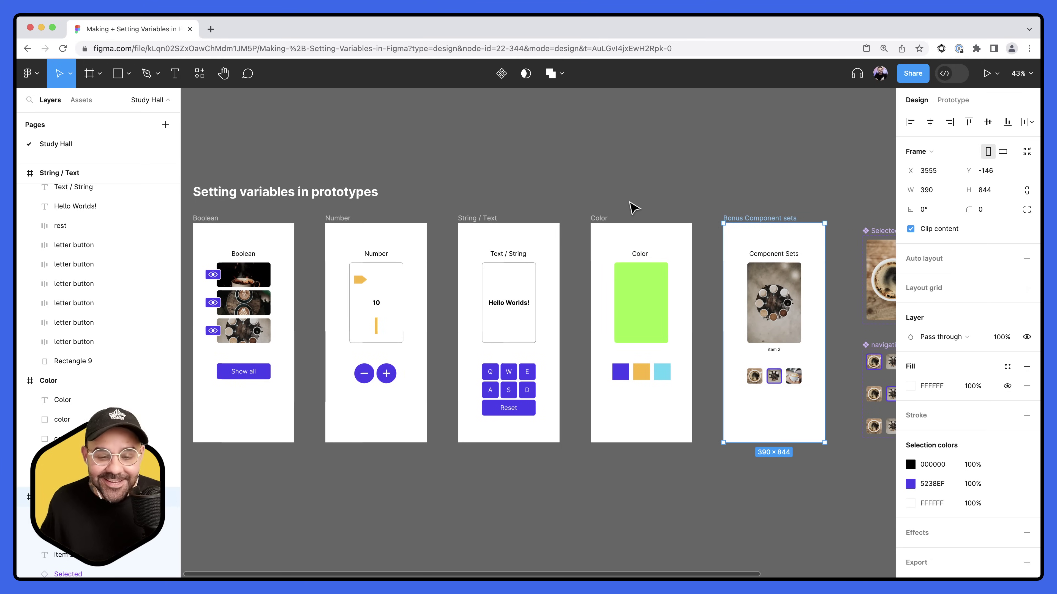
scroll(599, 189, left, 2)
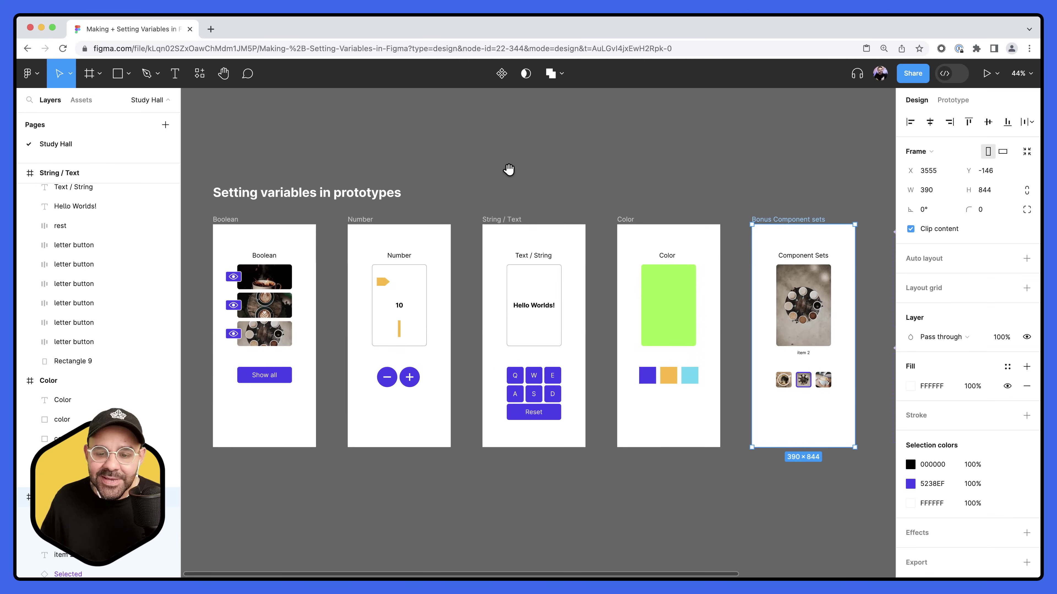